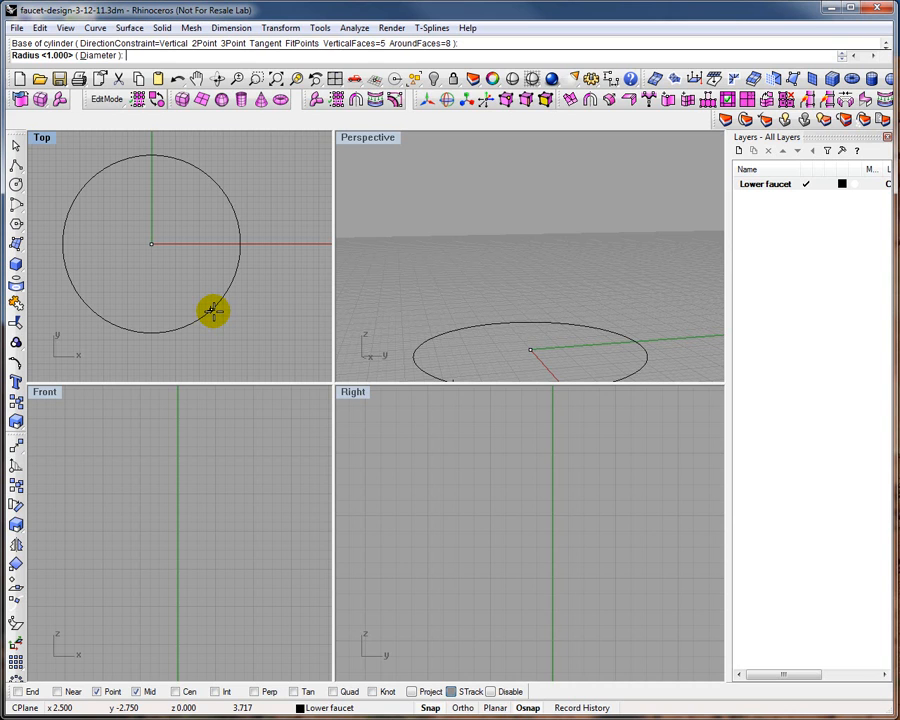
- Finish the vertical T-Splines cylinder at the origin with a radius of 1.5 and a height of about 4.25
type("5")
key("Return")
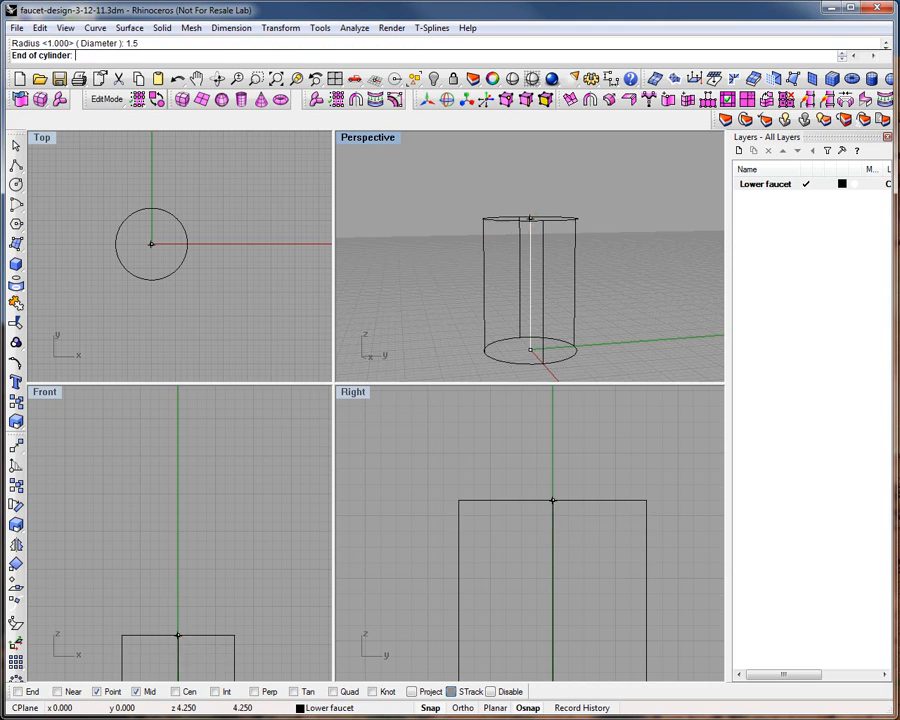
left_click(552, 500)
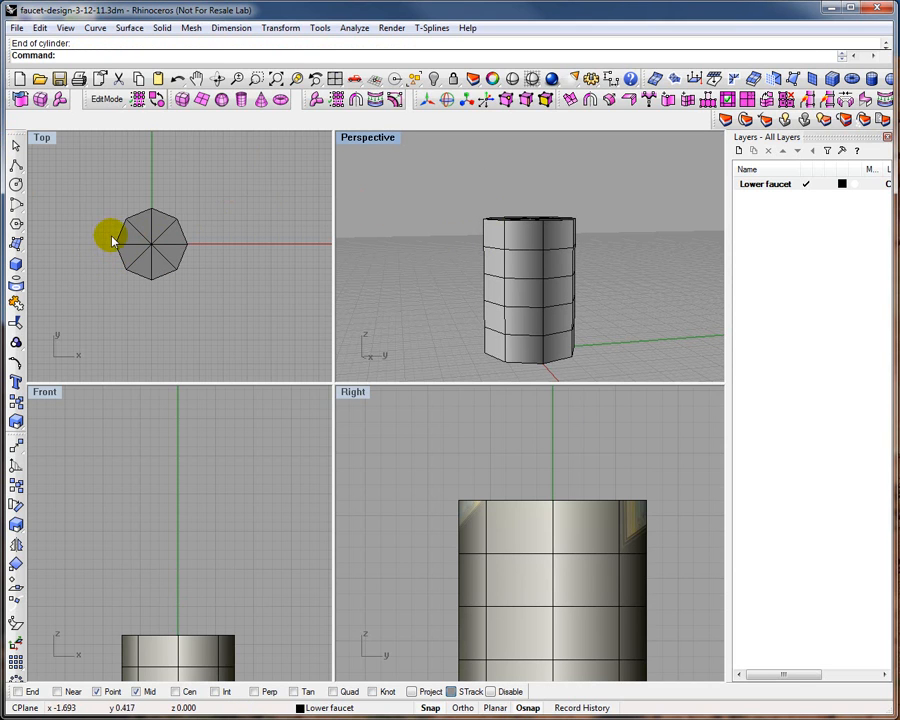
- Rotate the cylinder in plan about its centre by half a facet so a flat side faces straight forward
scroll(122, 246, "down", 1)
scroll(119, 248, "up", 2)
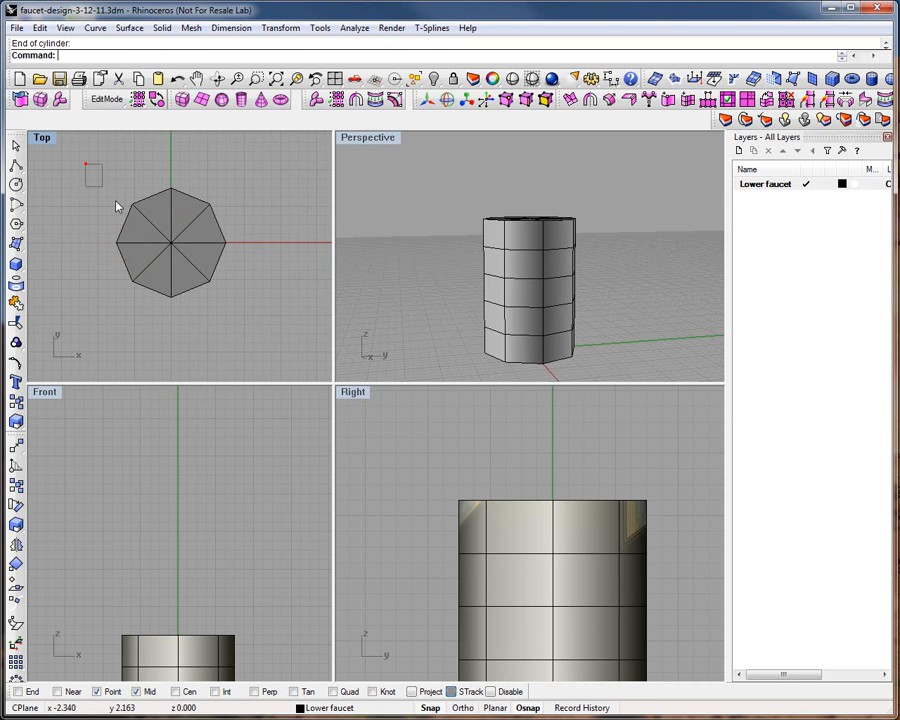
left_click_drag(100, 178, 277, 342)
left_click(16, 505)
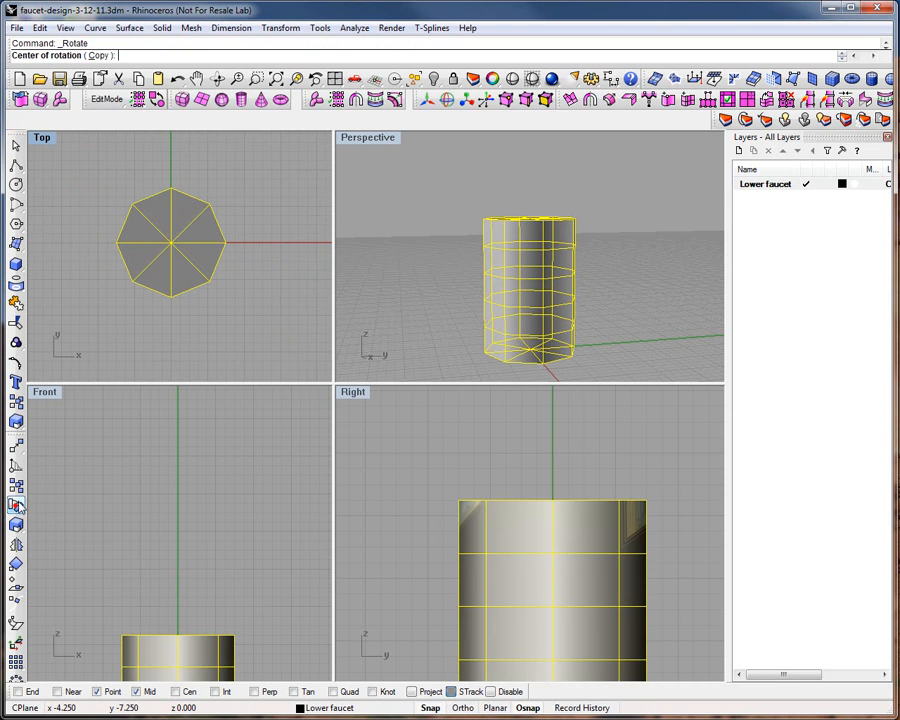
left_click(170, 241)
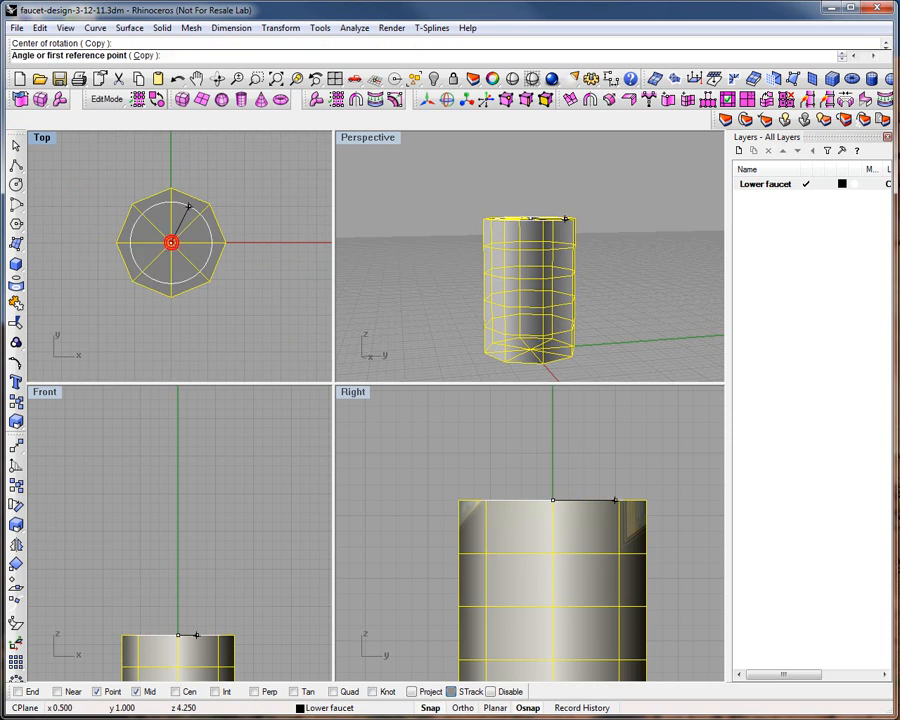
left_click(171, 188)
right_click(173, 183)
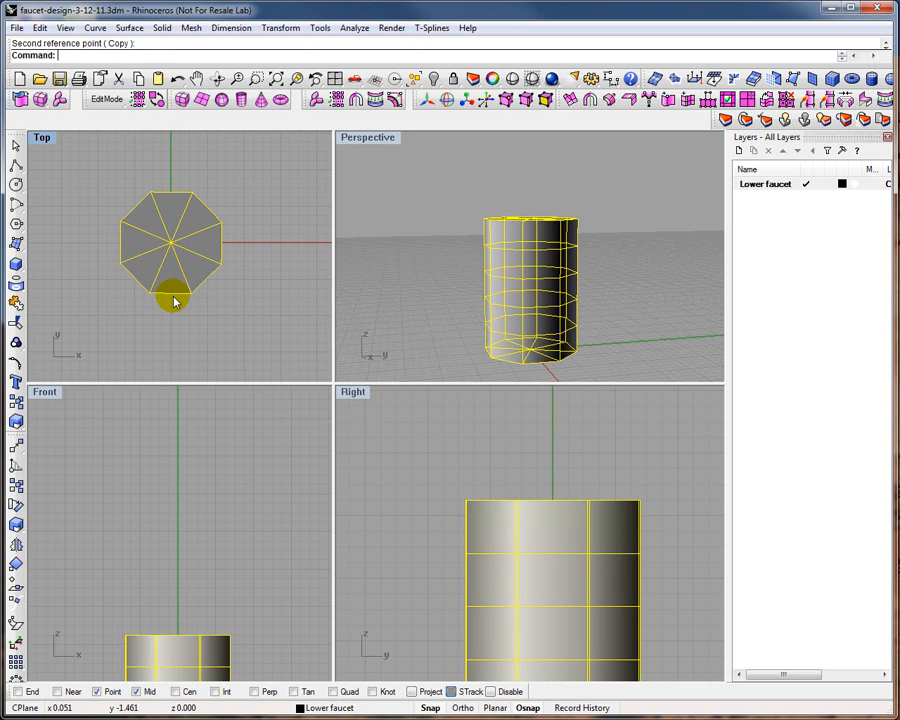
left_click(251, 267)
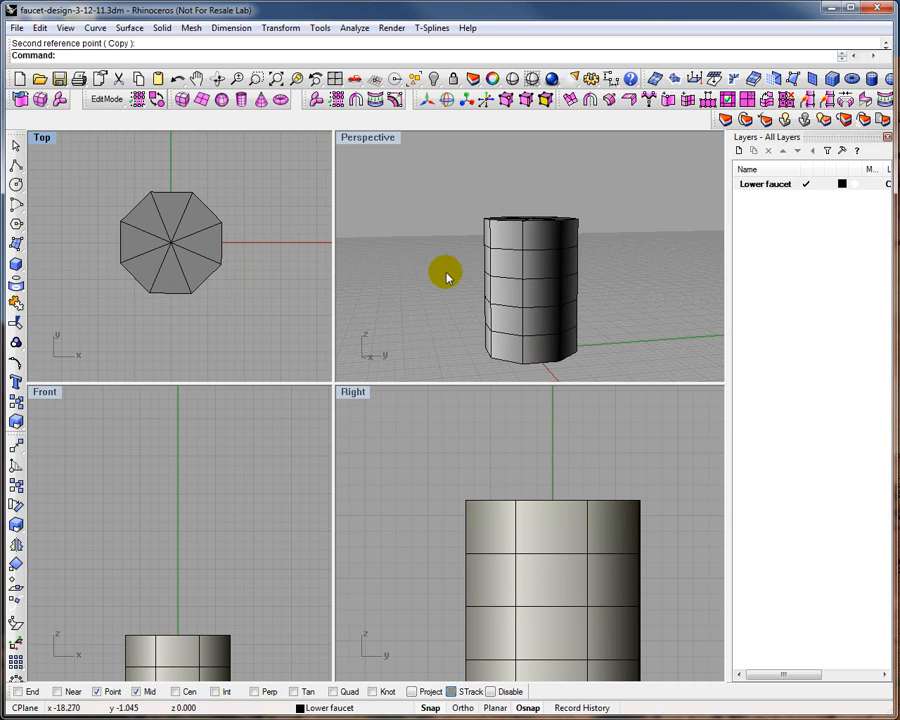
- Switch the cylinder from its faceted box display to the smooth T-Splines form and view its rounded ends
mouse_move(414, 262)
right_mouse_down()
mouse_move(476, 293)
mouse_move(420, 246)
mouse_move(430, 252)
right_mouse_up()
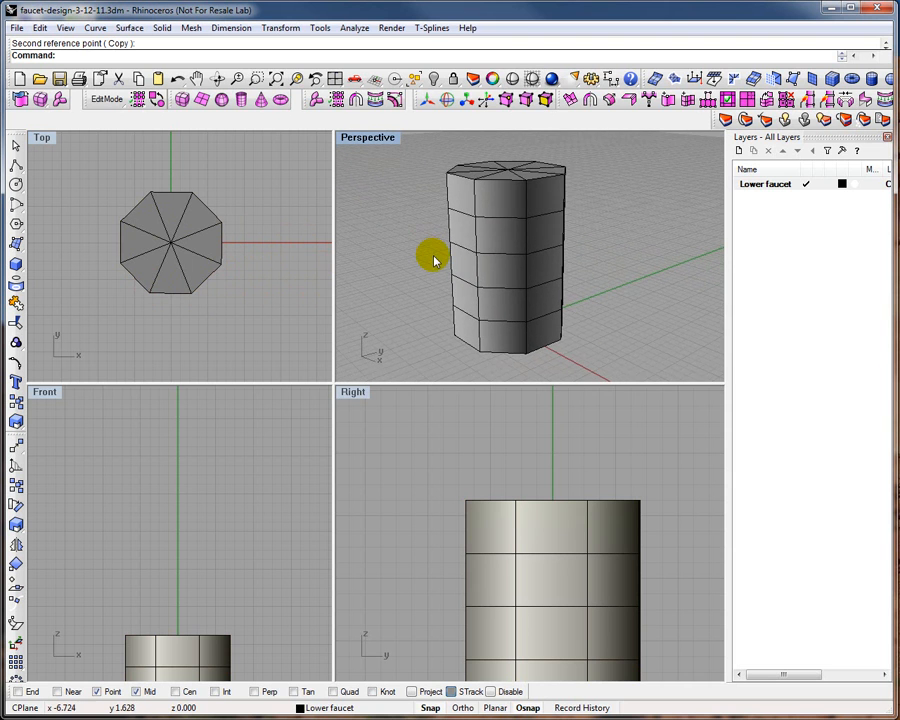
left_click(477, 232)
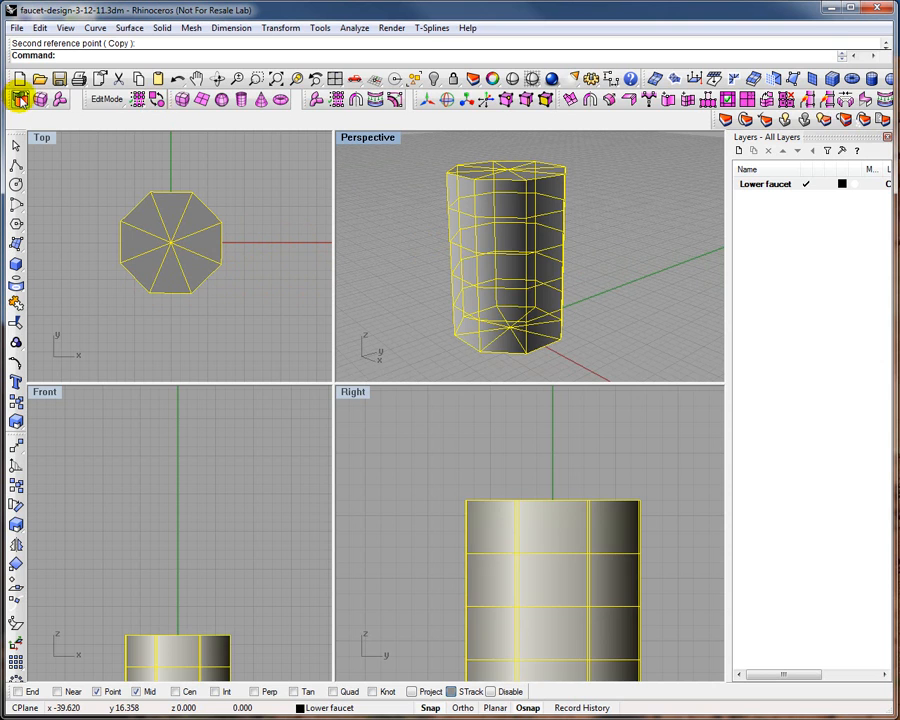
left_click(20, 98)
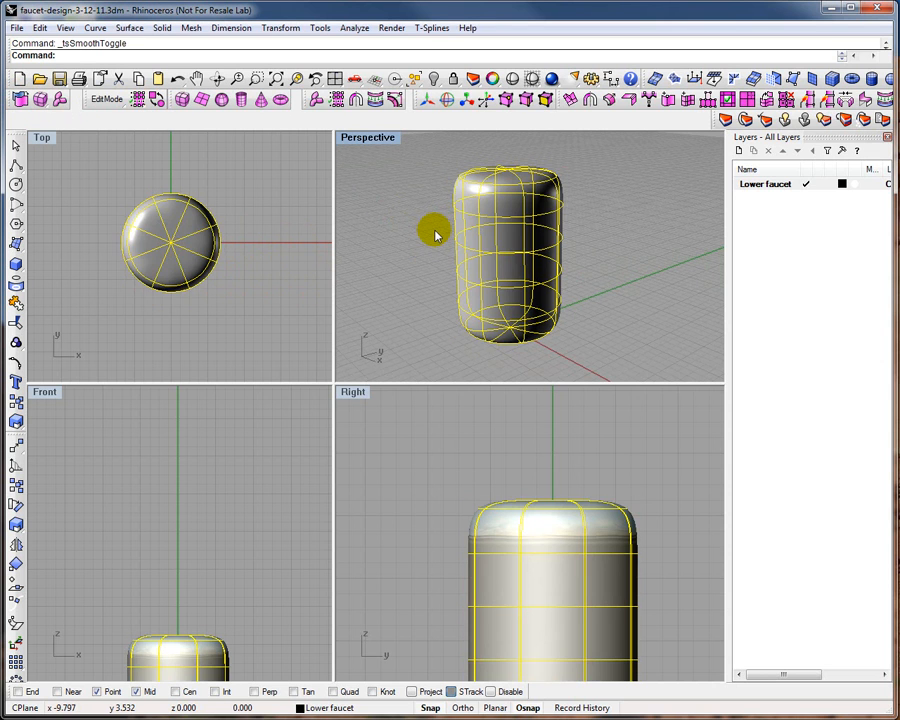
left_click(435, 232)
mouse_move(428, 225)
right_mouse_down()
mouse_move(434, 261)
mouse_move(458, 301)
mouse_move(440, 196)
mouse_move(428, 277)
mouse_move(426, 221)
mouse_move(410, 275)
mouse_move(412, 227)
mouse_move(405, 258)
mouse_move(408, 193)
mouse_move(402, 285)
mouse_move(428, 207)
mouse_move(418, 240)
right_mouse_up()
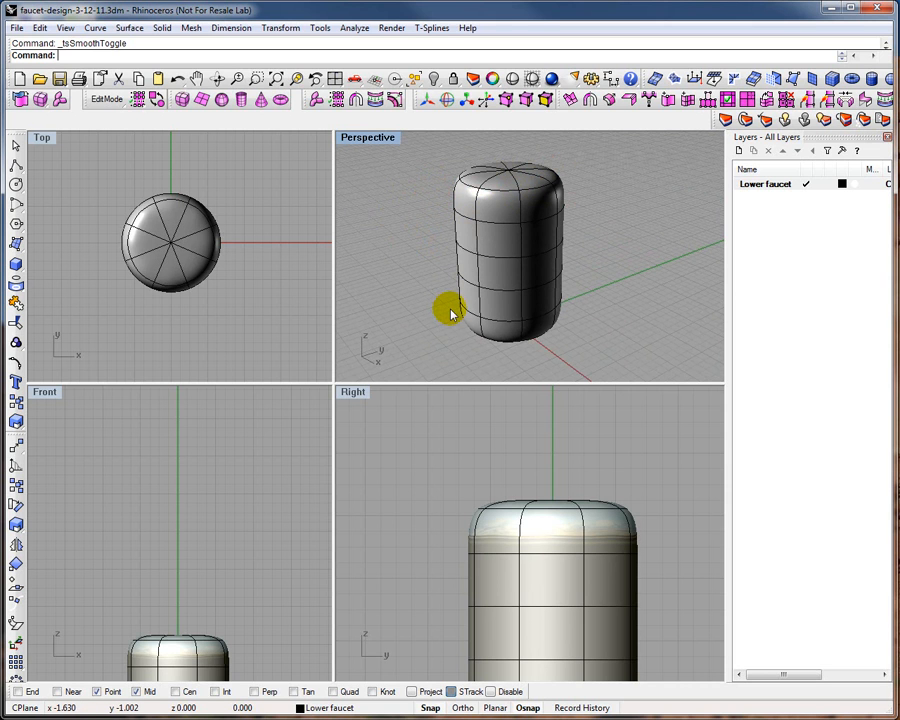
right_click_drag(422, 227, 451, 241)
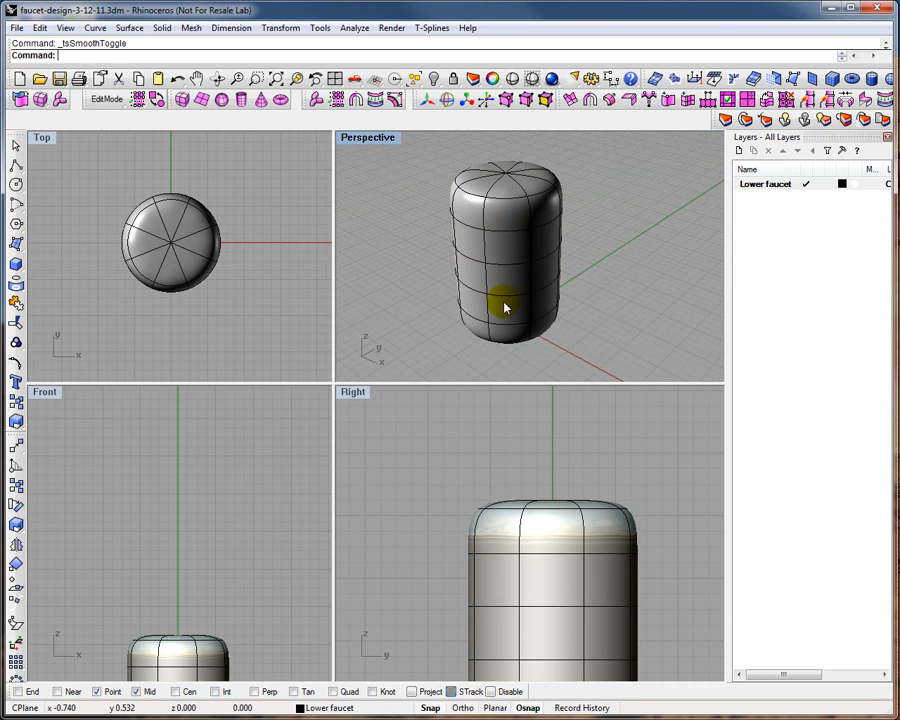
mouse_move(482, 252)
right_mouse_down()
mouse_move(480, 278)
mouse_move(492, 224)
mouse_move(488, 235)
right_mouse_up()
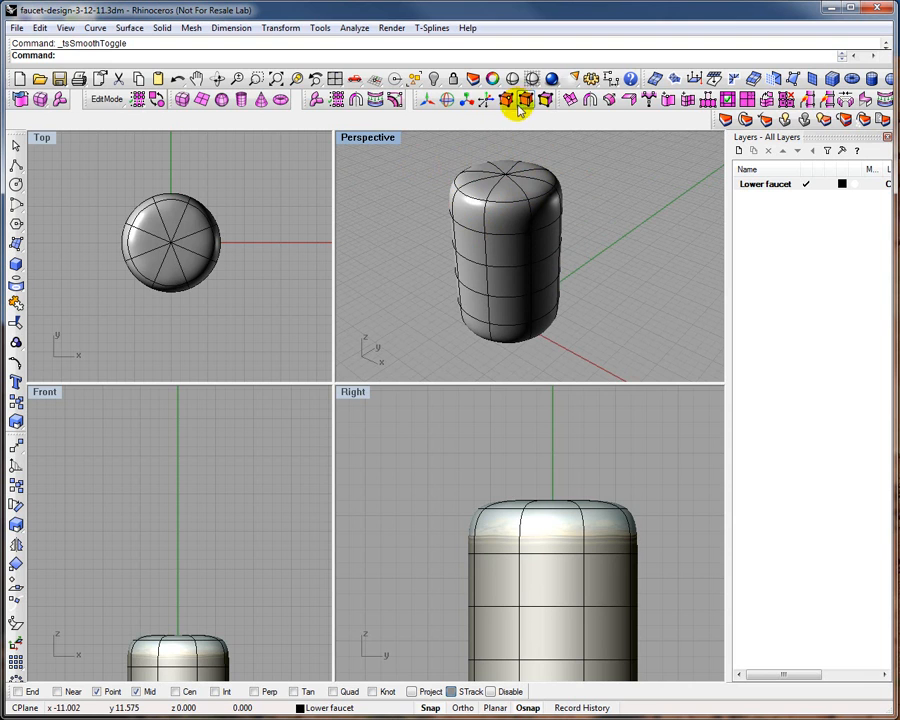
- Crease the full edge loops around the top and bottom rims of the cylinder
left_click(526, 104)
left_click(510, 201)
left_click(527, 196)
double_click(538, 199)
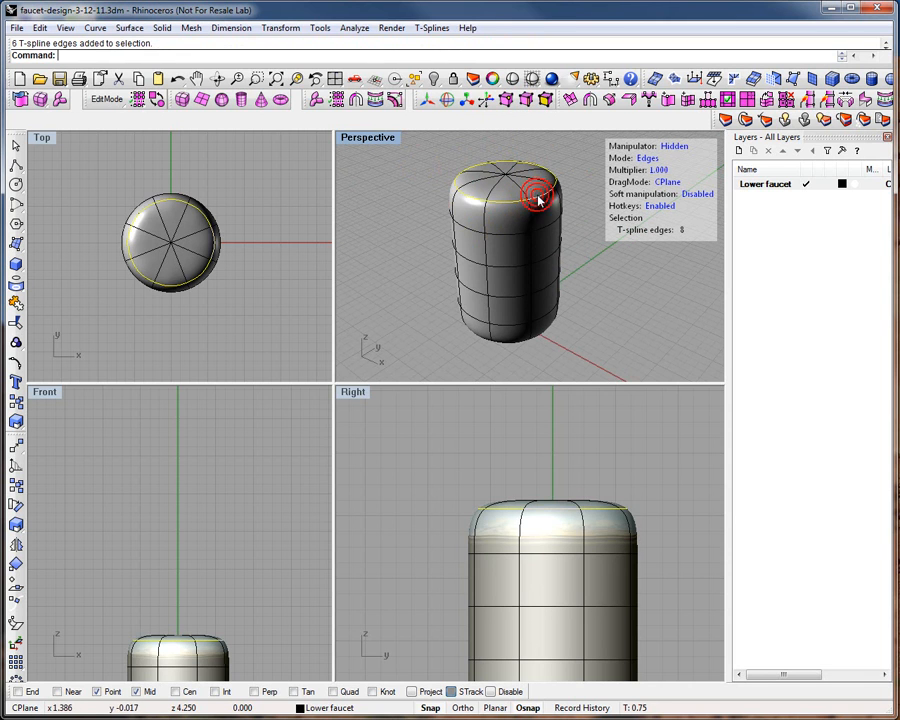
right_click_drag(525, 333, 527, 270)
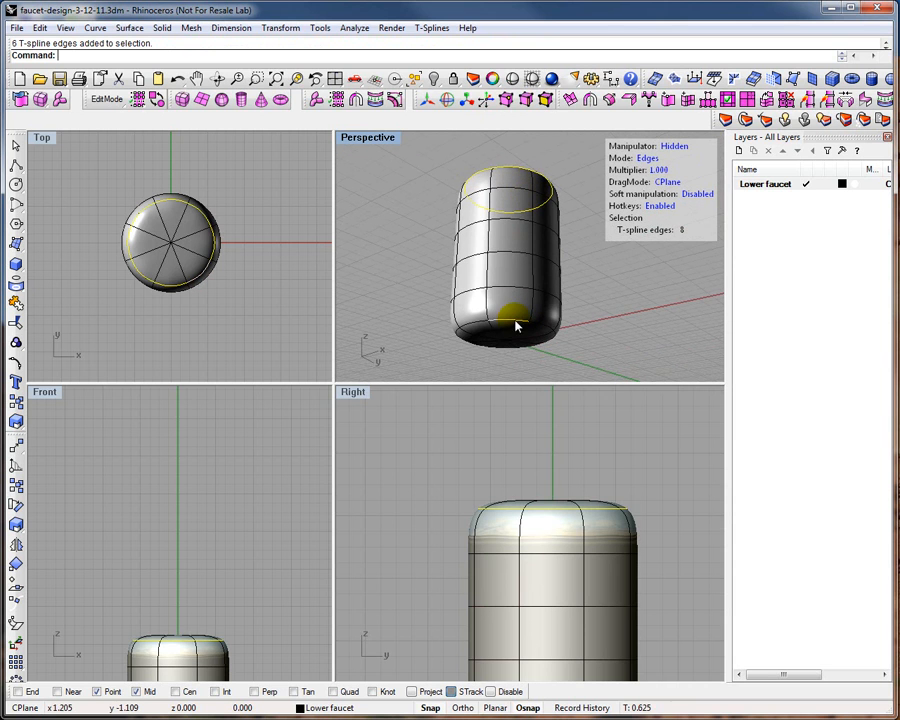
right_click_drag(515, 323, 530, 354)
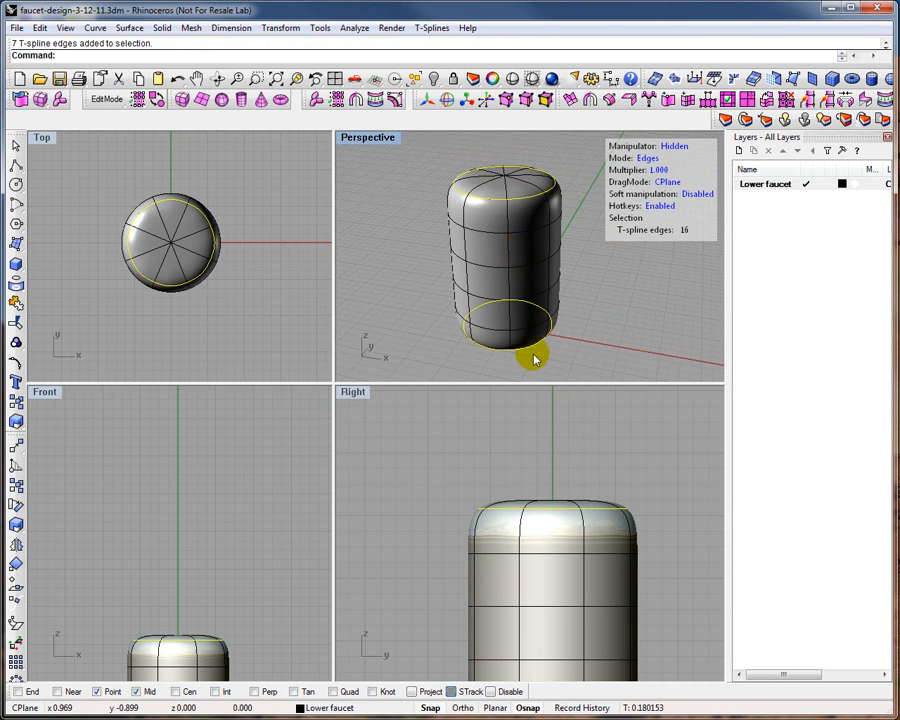
left_click(627, 99)
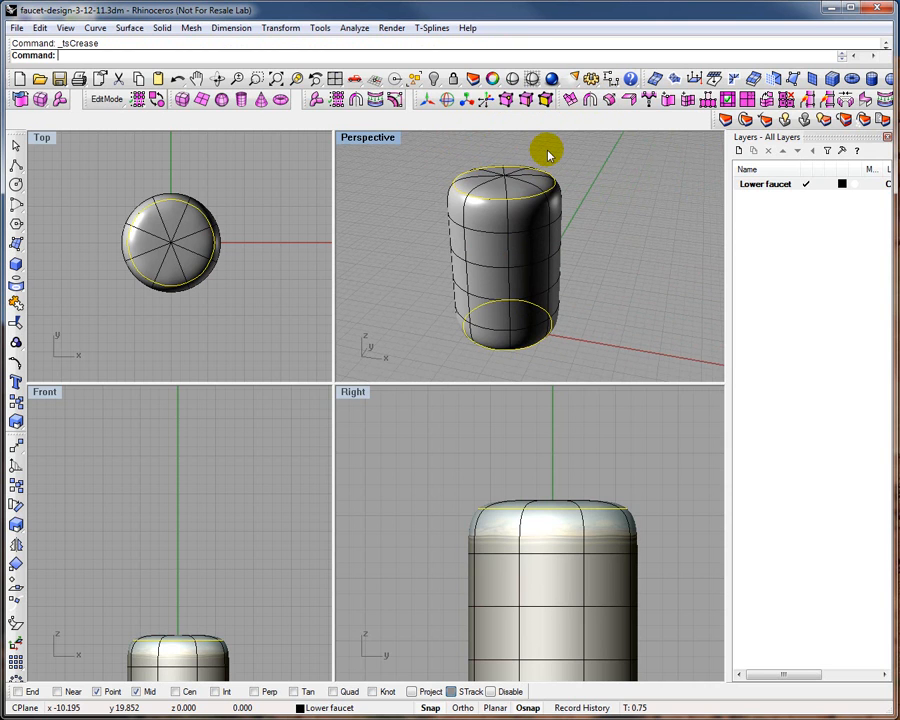
left_click(383, 194)
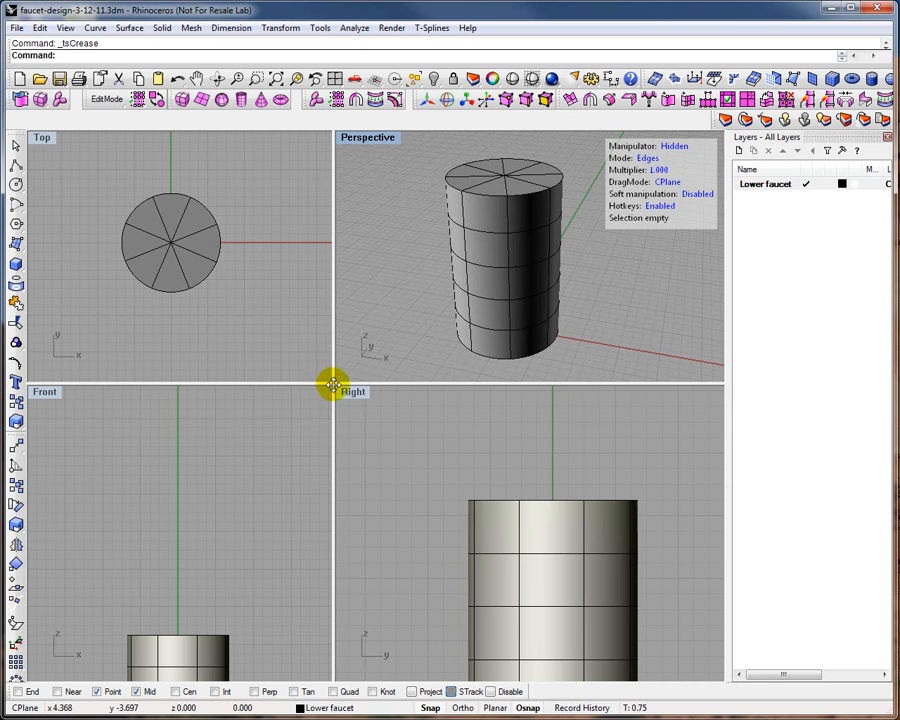
- Pull the middle face on the cylinder's front outward to form a spout and raise its tip slightly
left_click_drag(333, 385, 331, 350)
left_click(412, 450)
scroll(412, 447, "down", 8)
mouse_move(385, 460)
right_mouse_down("ctrl")
mouse_move(436, 418)
mouse_move(412, 452)
mouse_move(425, 427)
mouse_move(450, 415)
right_mouse_up("ctrl")
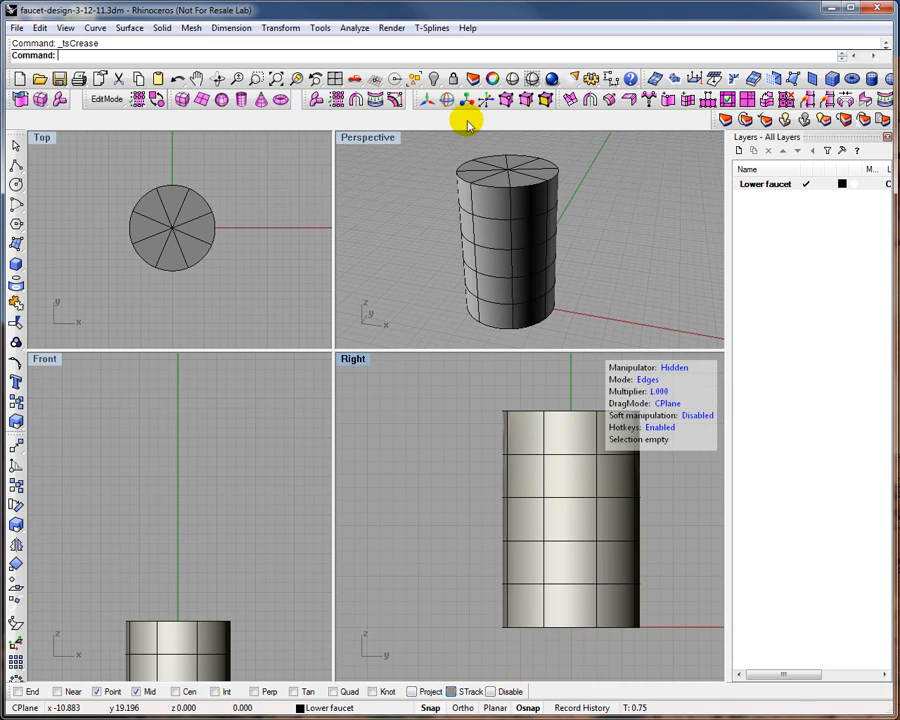
left_click(544, 100)
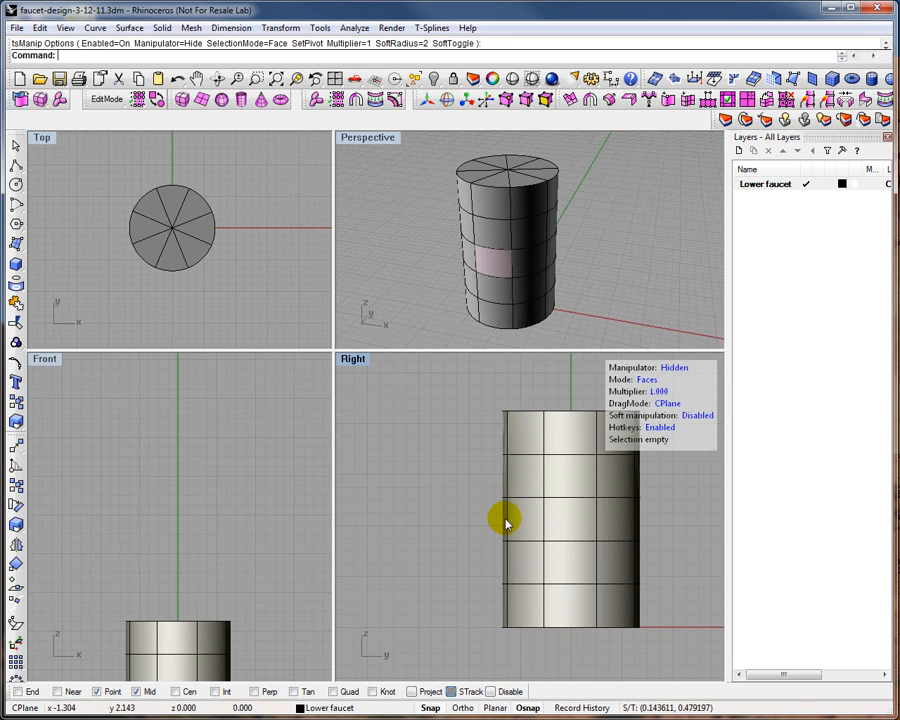
left_click(505, 521)
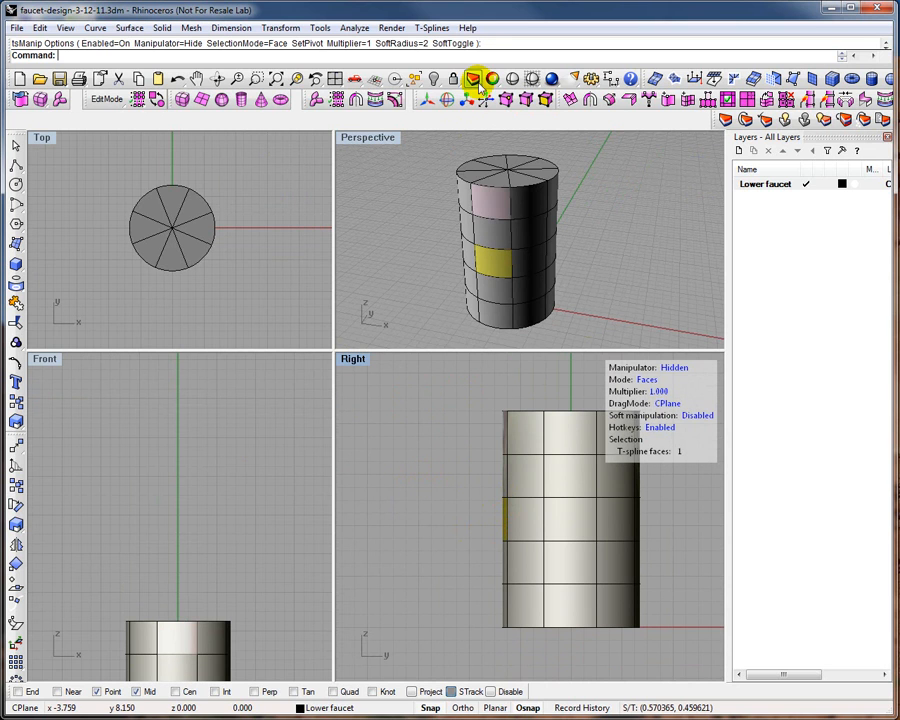
left_click(427, 100)
left_click(563, 521)
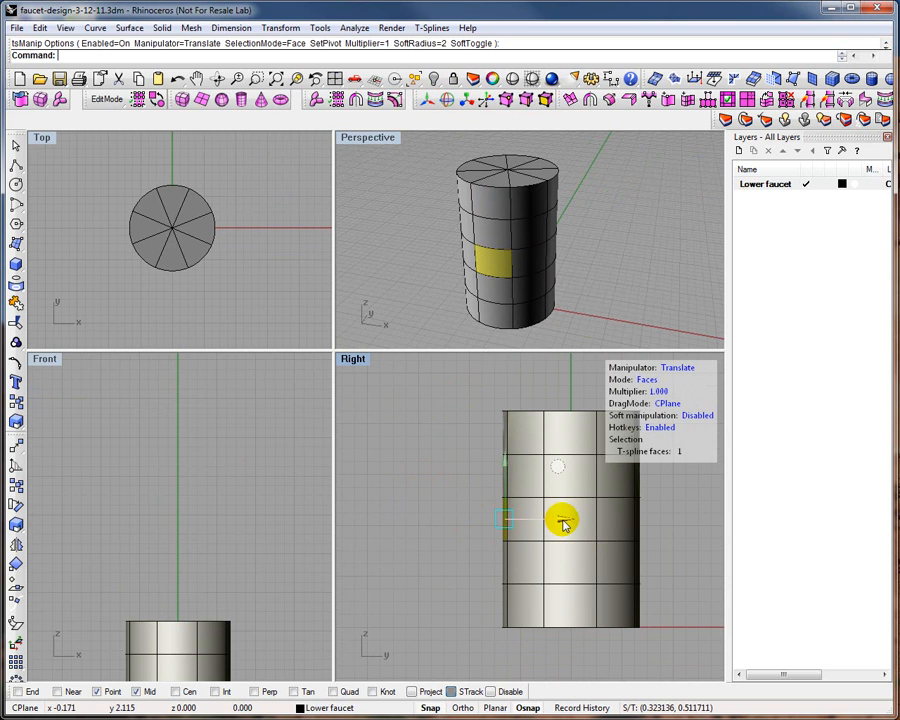
left_click_drag(520, 527, 371, 530)
scroll(483, 533, "up", 4)
scroll(483, 533, "down", 8)
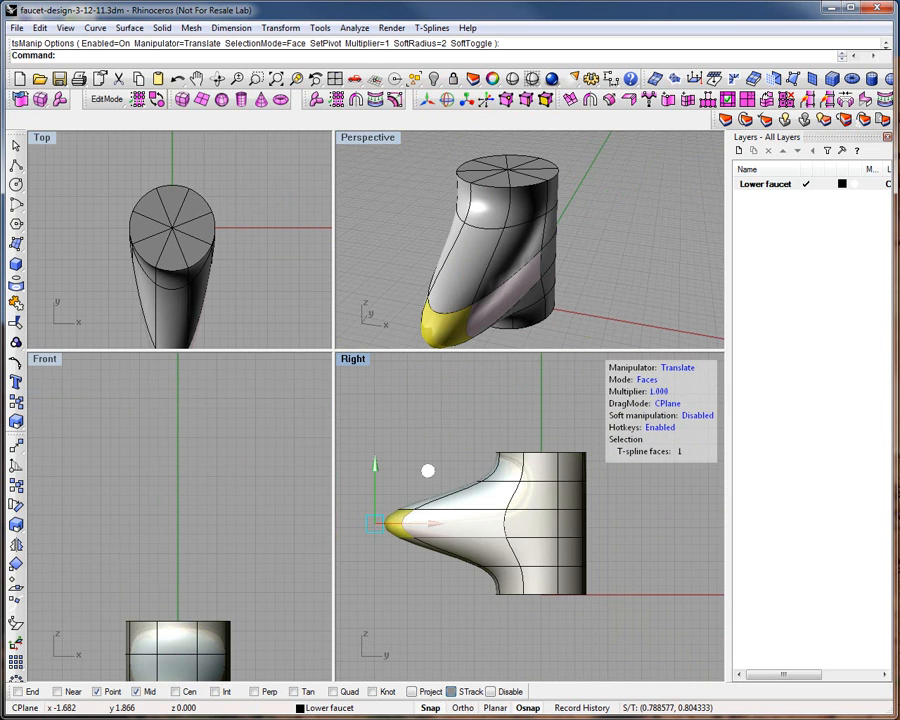
left_click(428, 527)
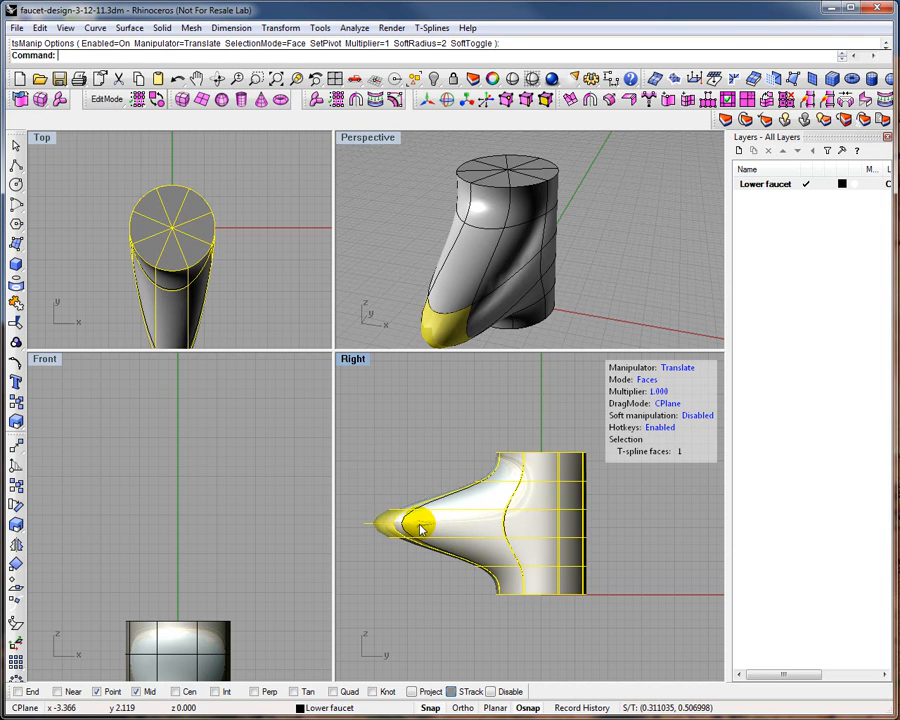
left_click_drag(363, 466, 362, 437)
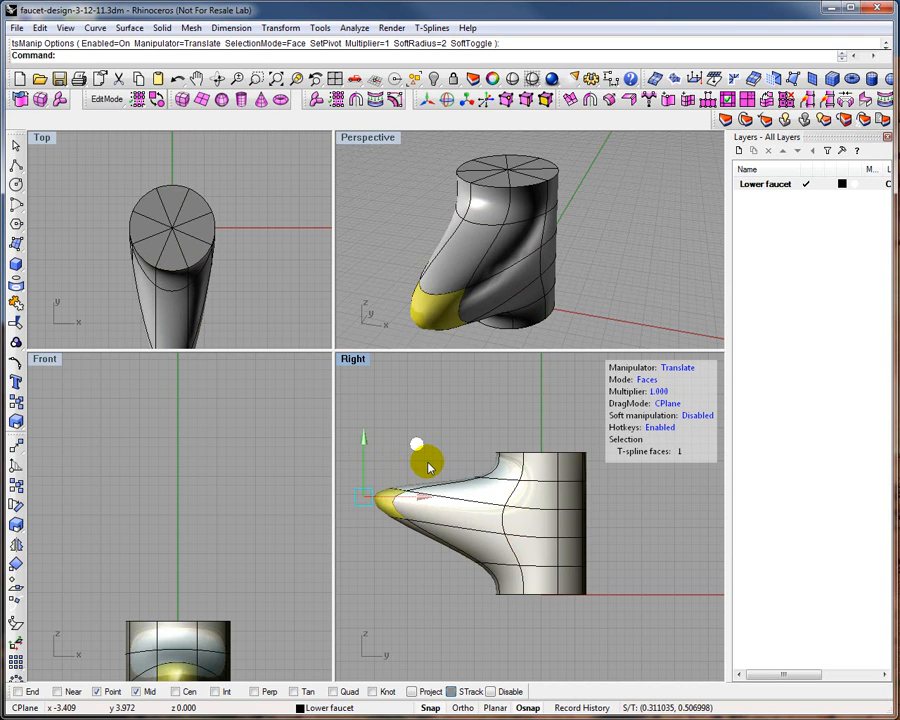
- Widen the spout tip by scaling its four end vertices along the X direction
scroll(168, 326, "down", 5)
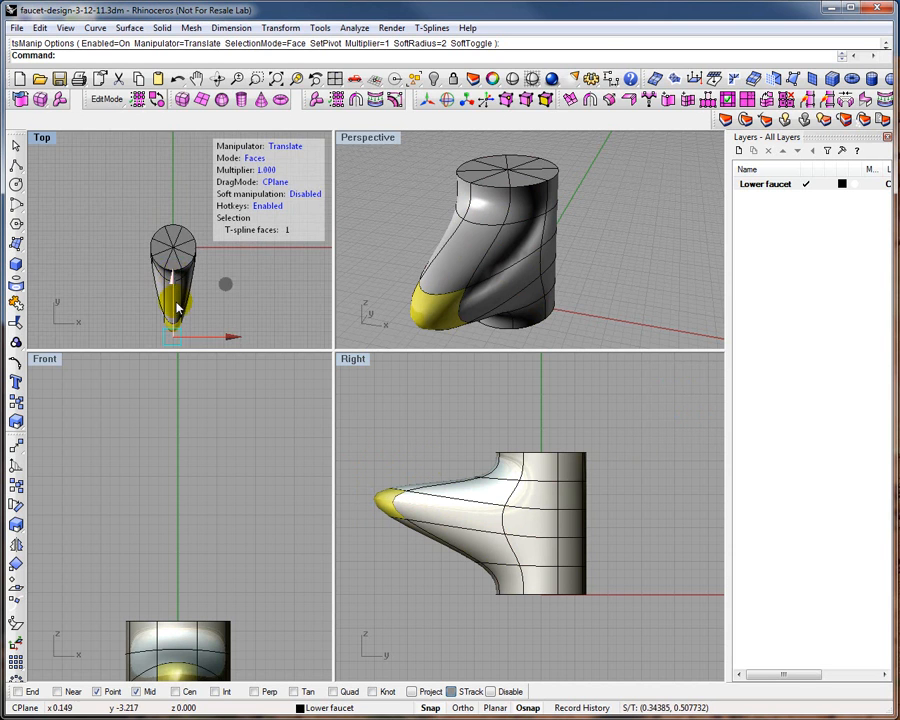
scroll(168, 326, "up", 3)
left_click(227, 287)
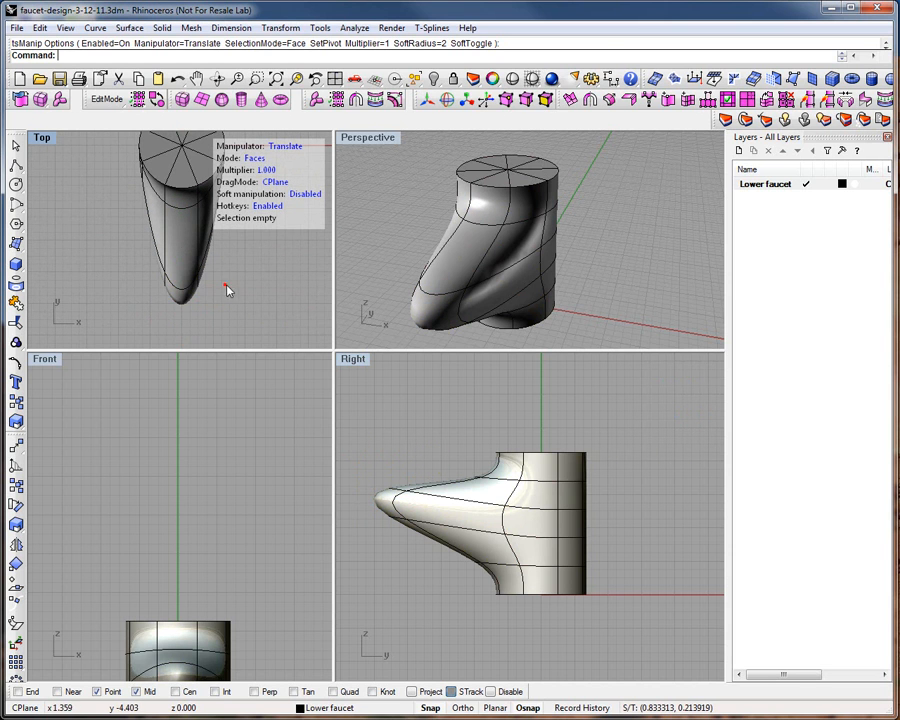
left_click(506, 101)
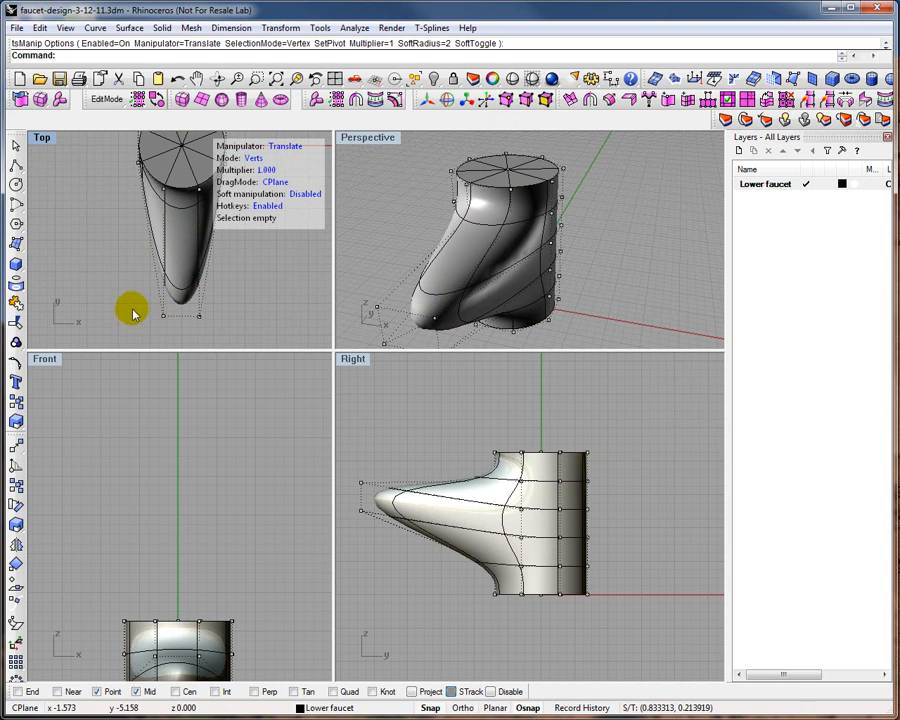
left_click_drag(131, 300, 220, 326)
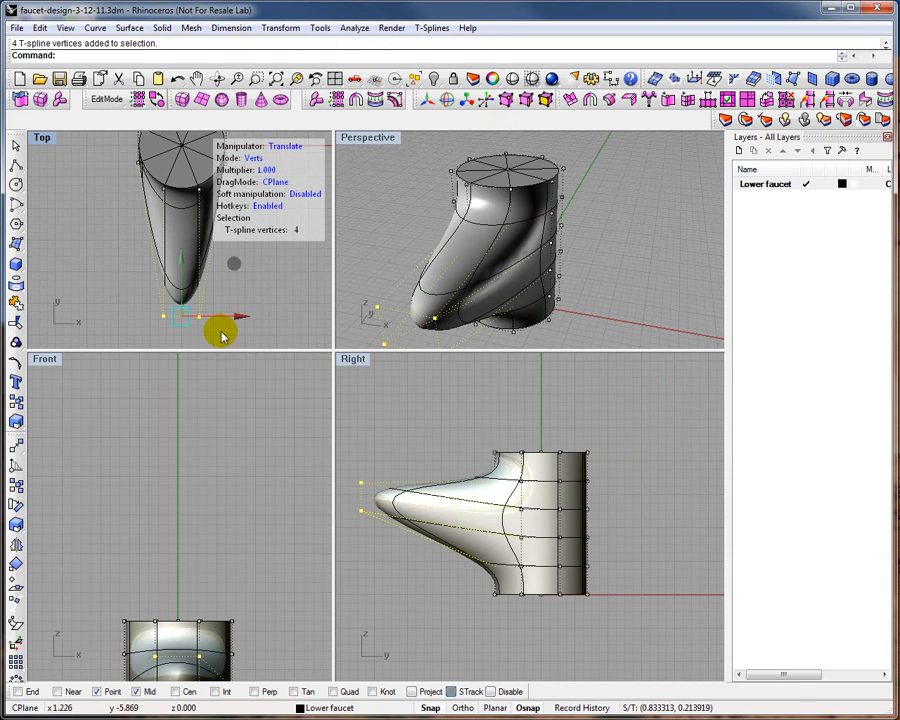
left_click(466, 100)
left_click_drag(257, 317, 314, 313)
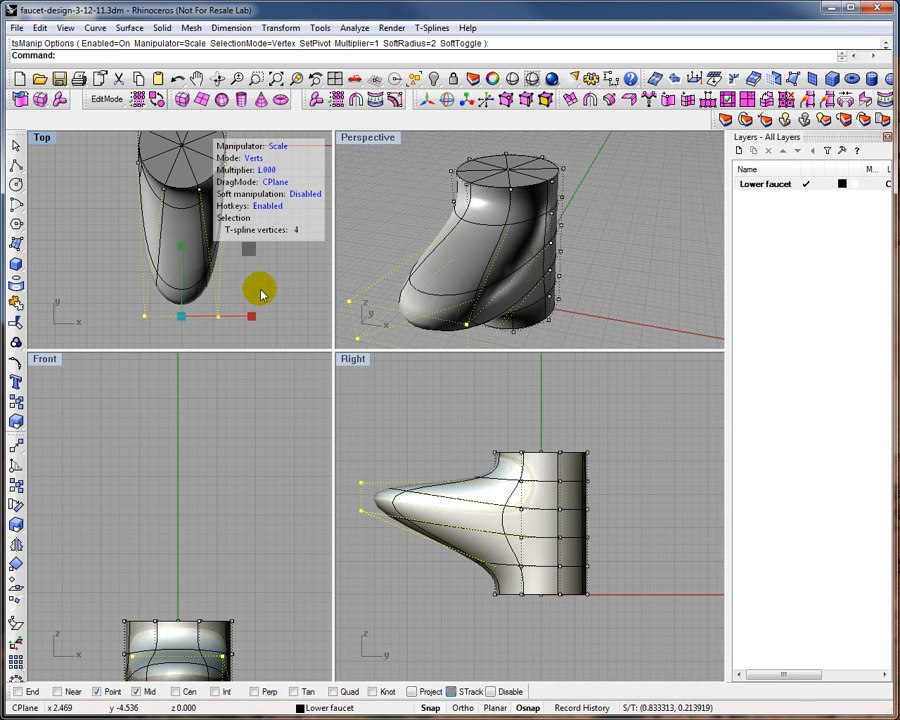
left_click(258, 291)
left_click(14, 142)
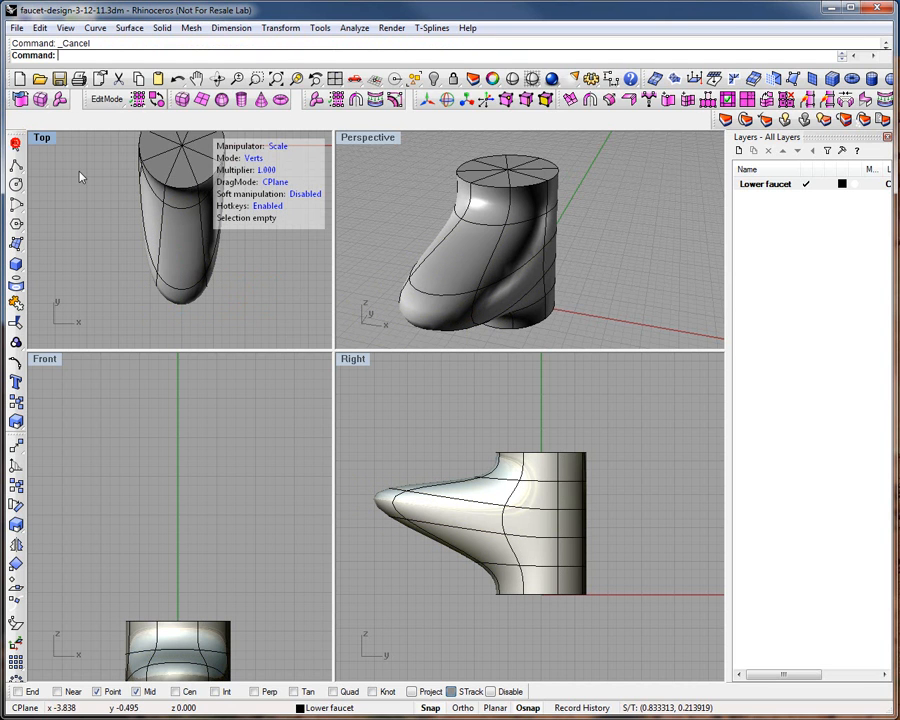
- Crease the three edges running along the upper sides and around the tip of the spout
left_click(576, 300)
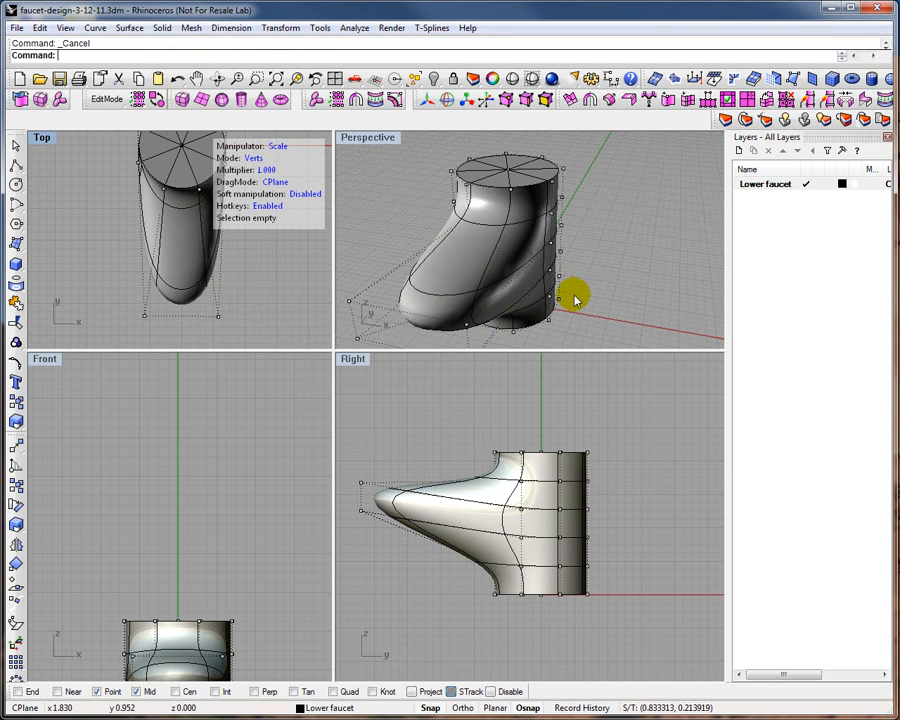
right_click_drag(573, 300, 521, 268)
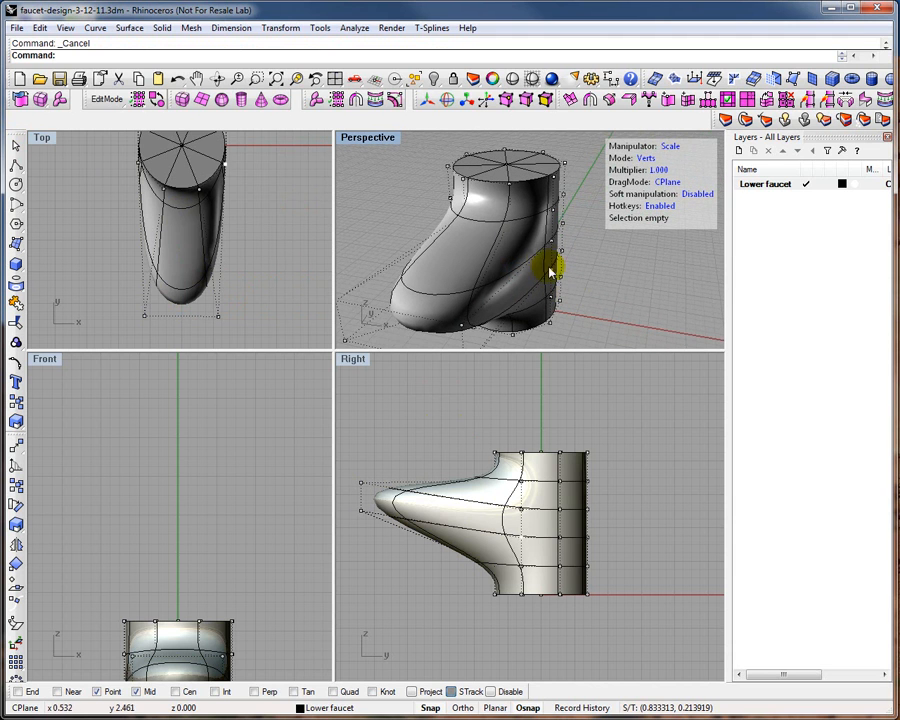
left_click(526, 99)
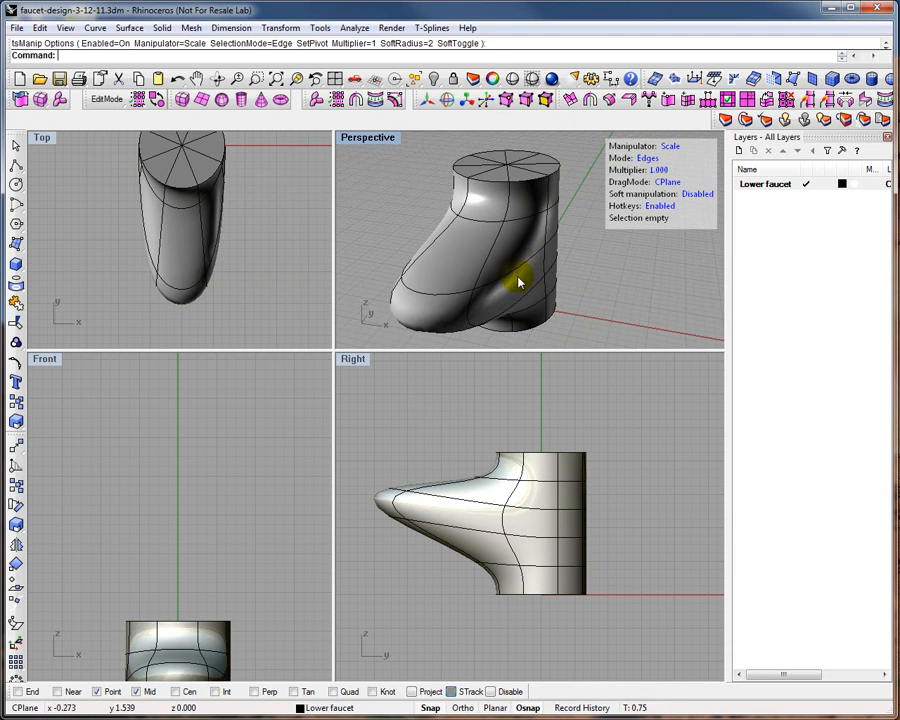
left_click(514, 273)
right_click_drag(452, 300, 430, 285)
left_click(519, 297, "shift")
left_click(632, 100)
right_click(567, 258)
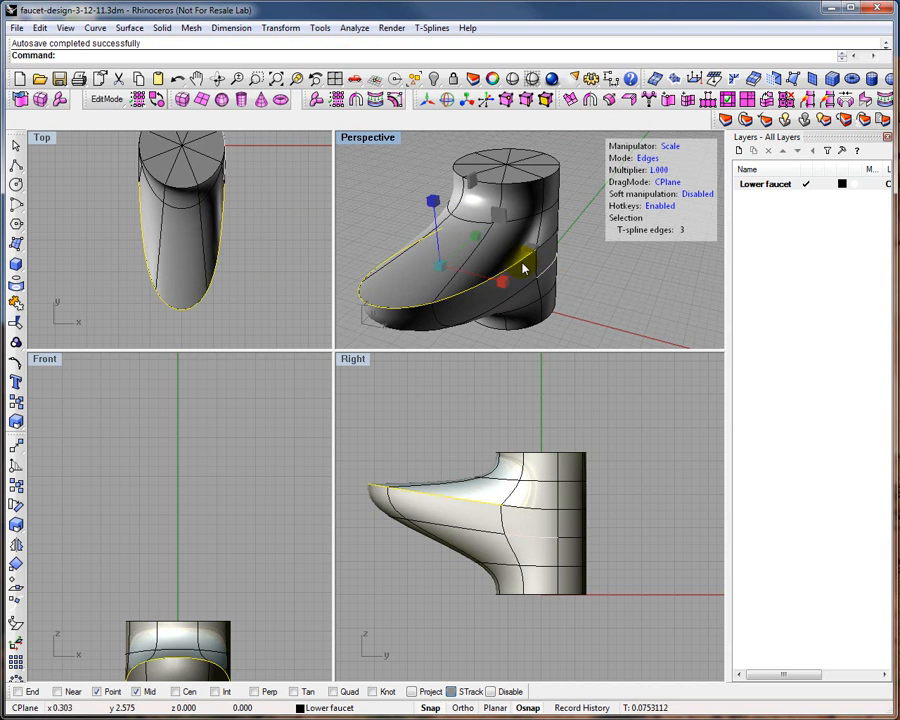
left_click(360, 216)
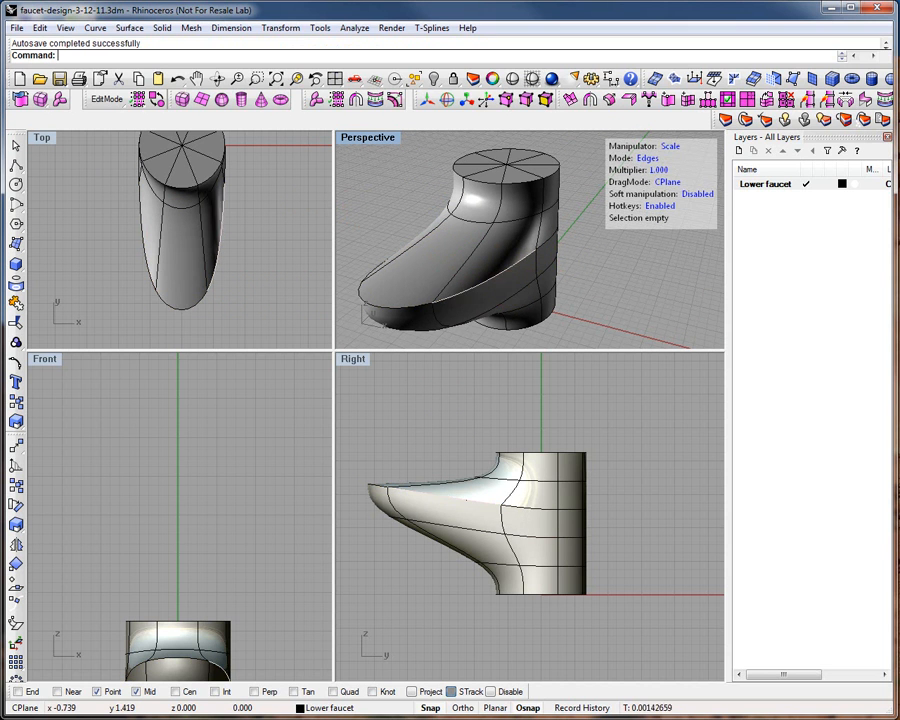
right_click_drag(540, 299, 446, 256)
scroll(494, 518, "down", 2)
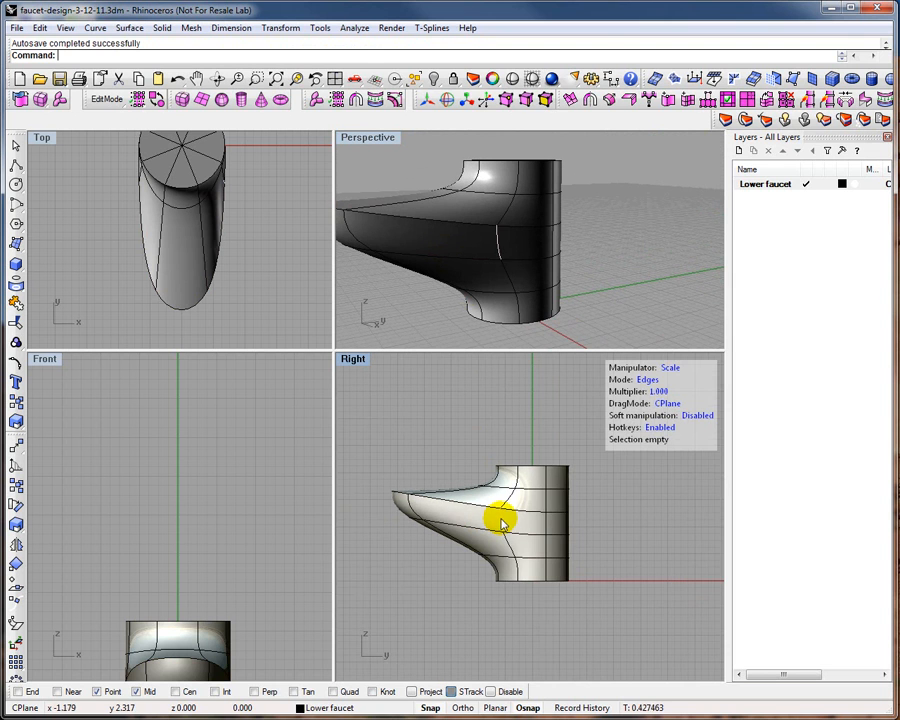
scroll(447, 488, "up", 2)
scroll(447, 489, "up", 1)
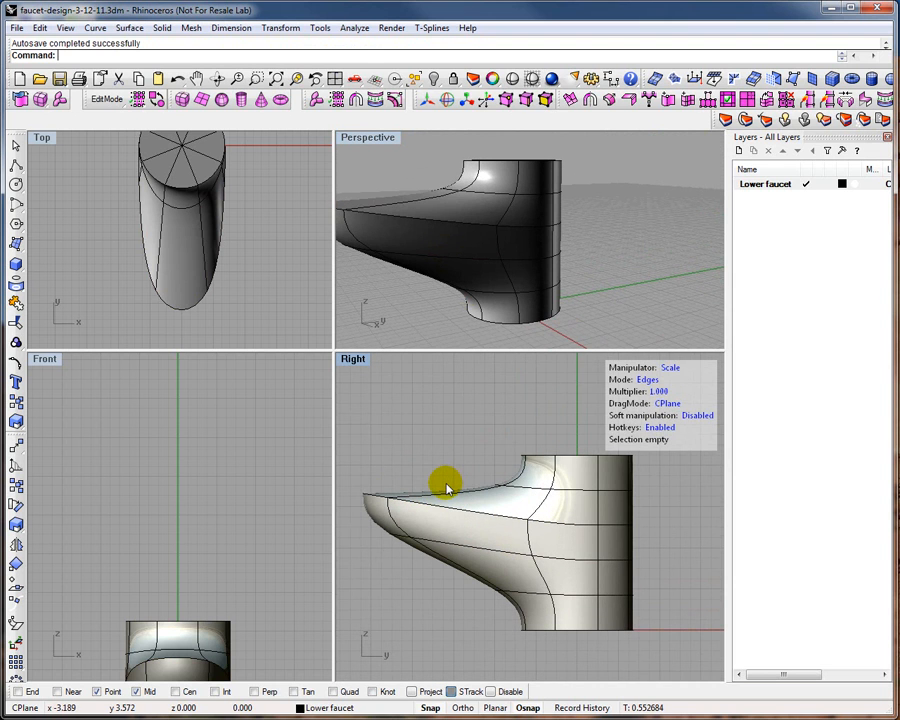
left_click(562, 563)
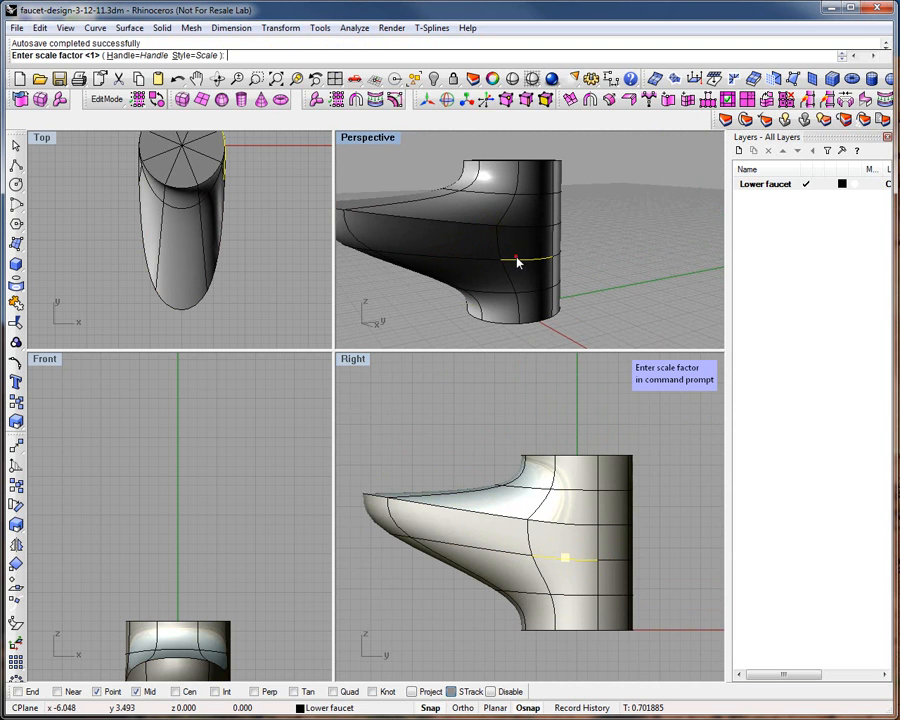
left_click(526, 101)
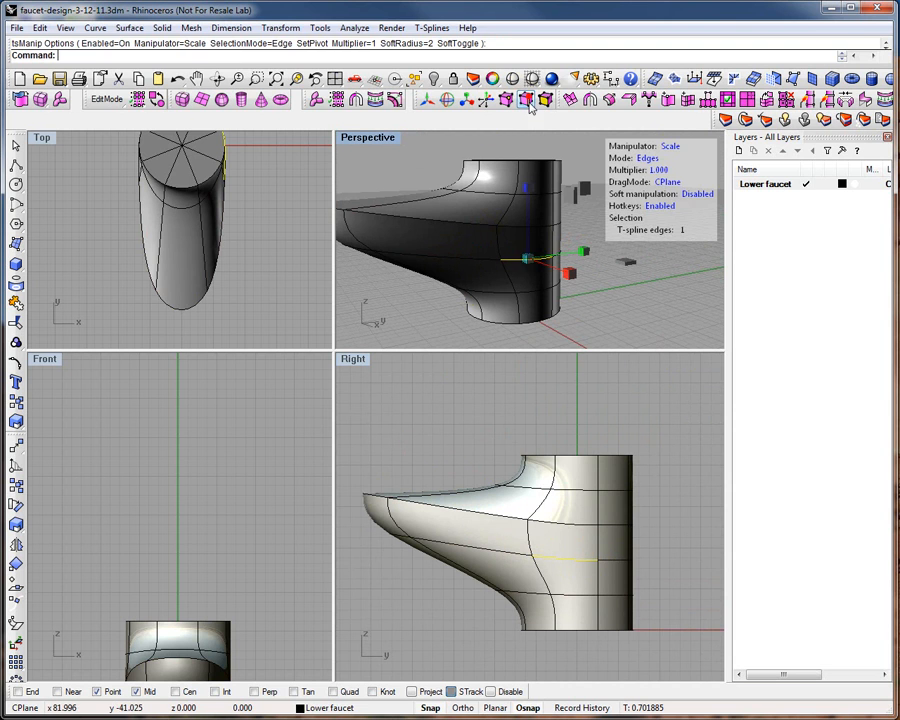
left_click(620, 313)
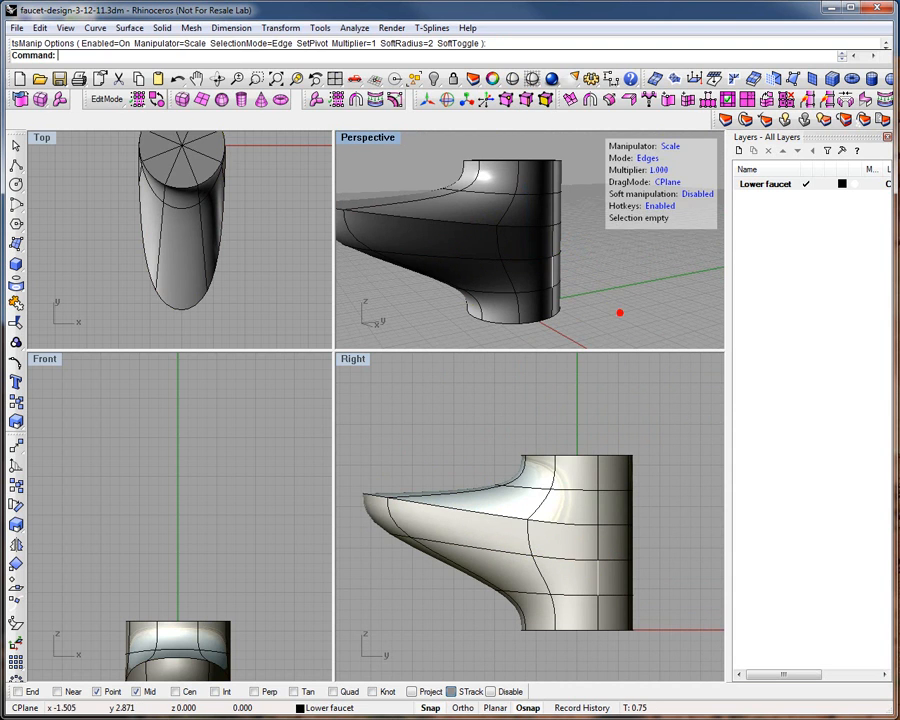
left_click(518, 264)
left_click(485, 262)
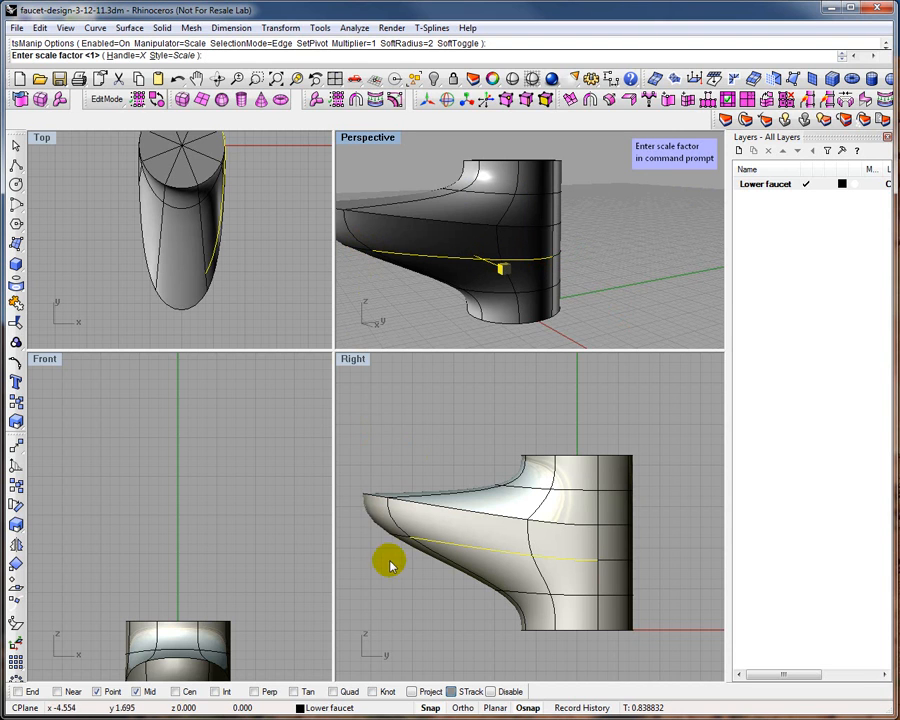
middle_click(389, 501)
left_click(354, 420)
right_click_drag(390, 428, 415, 406)
right_click_drag(419, 272, 475, 192)
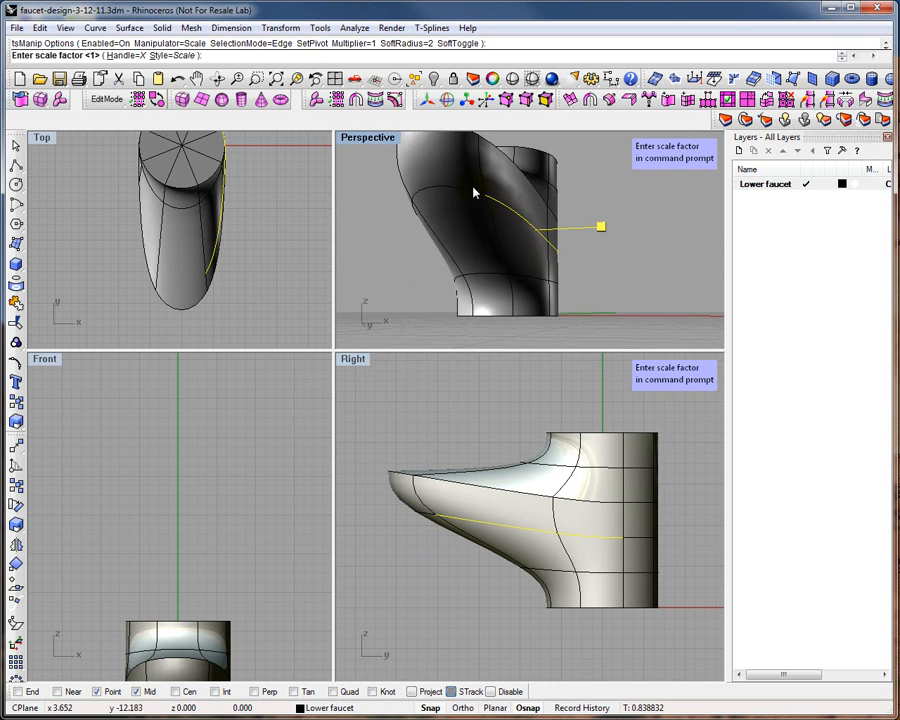
left_click(523, 101)
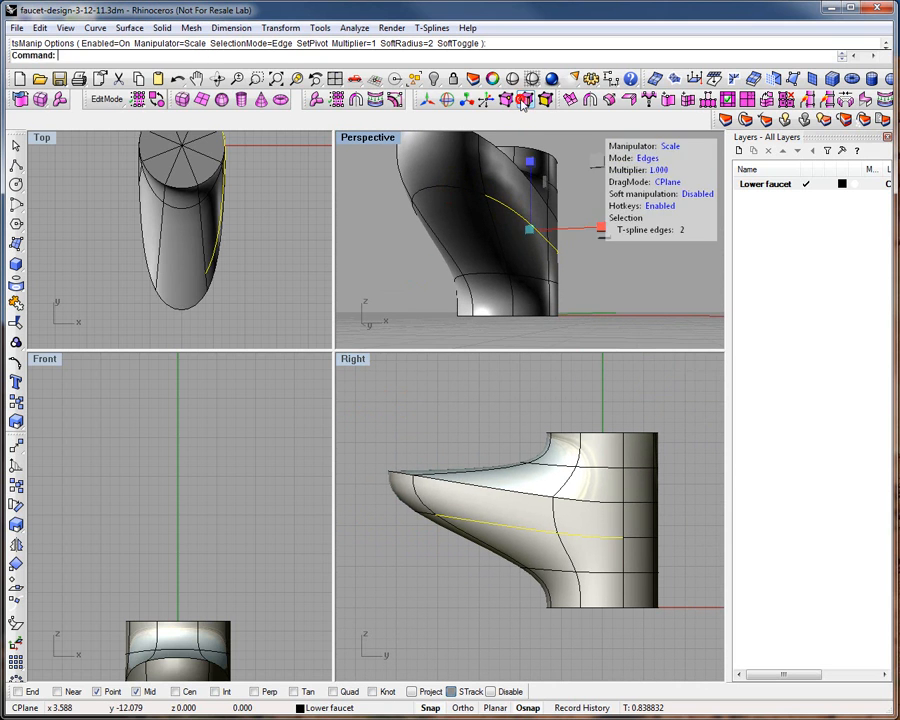
left_click(376, 211)
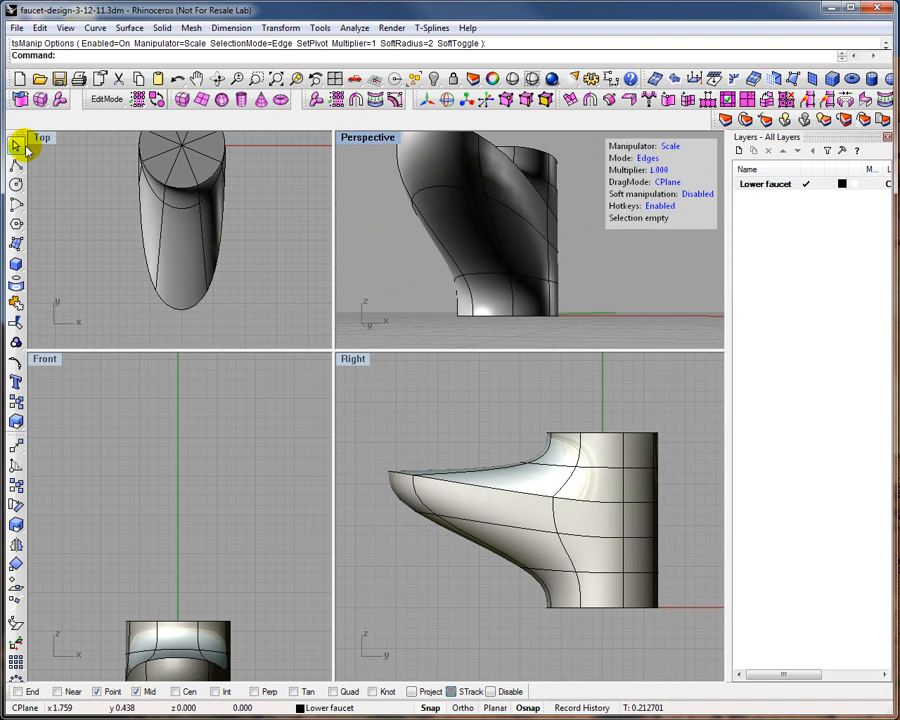
- Select the full edge loop running under the spout and around the body, and move it straight up in Z
left_click(23, 146)
left_click(470, 188)
left_click(466, 188)
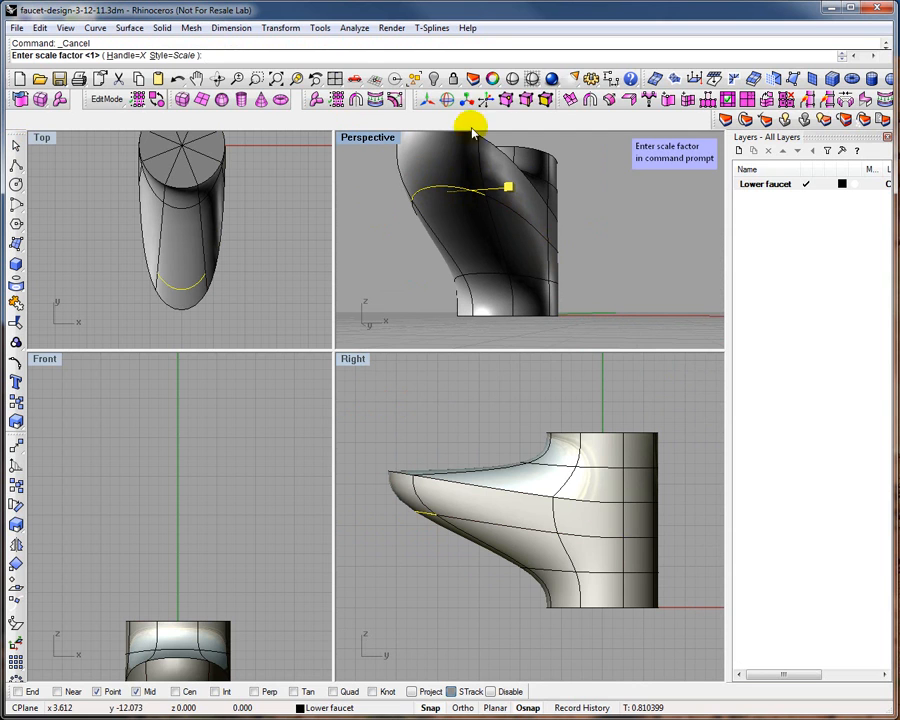
left_click(528, 99)
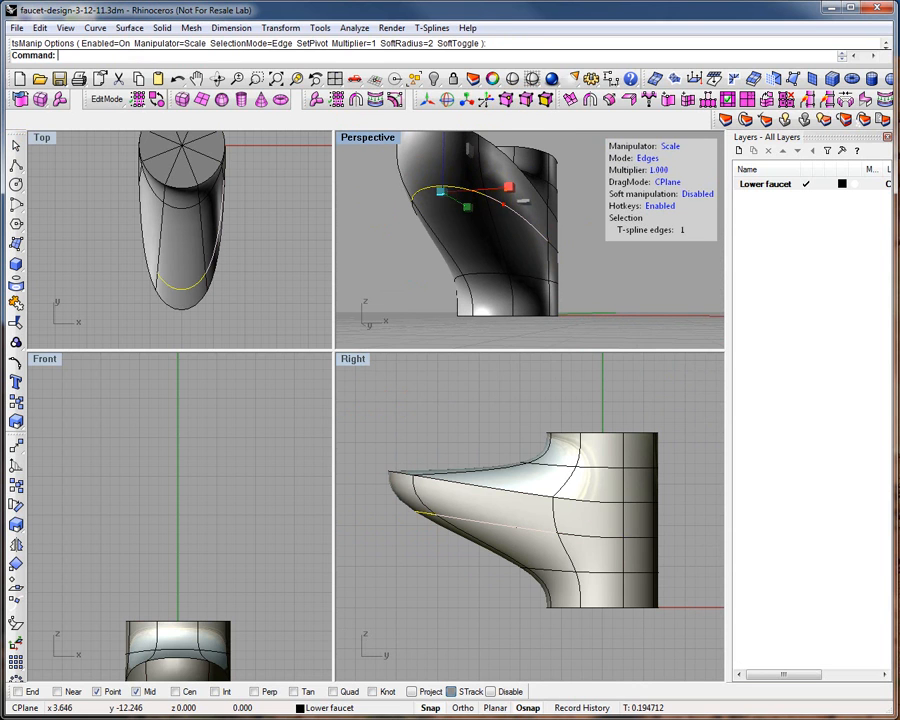
double_click(504, 208)
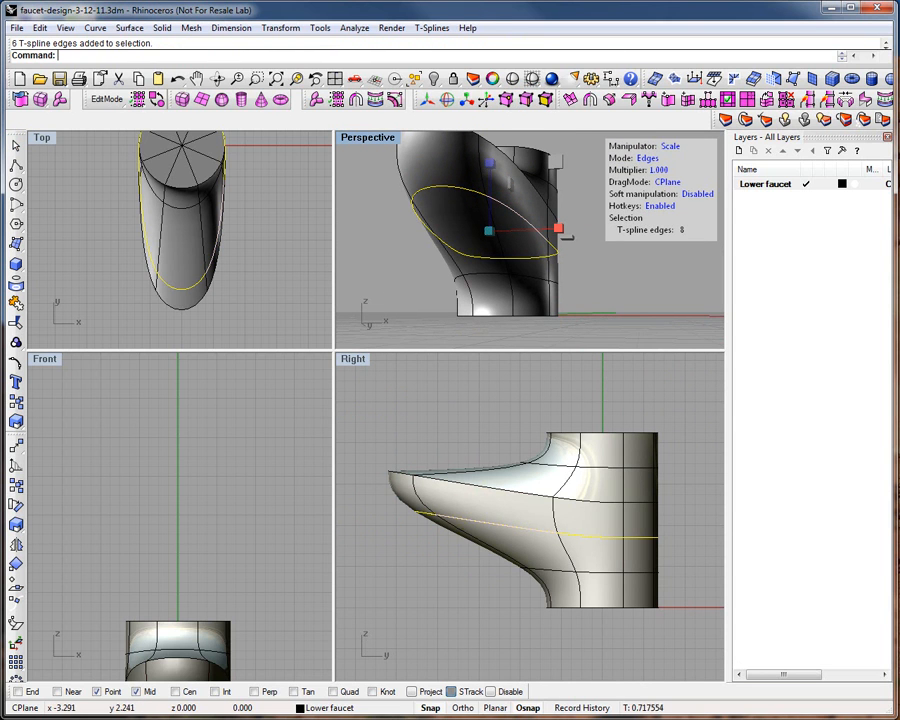
left_click(428, 105)
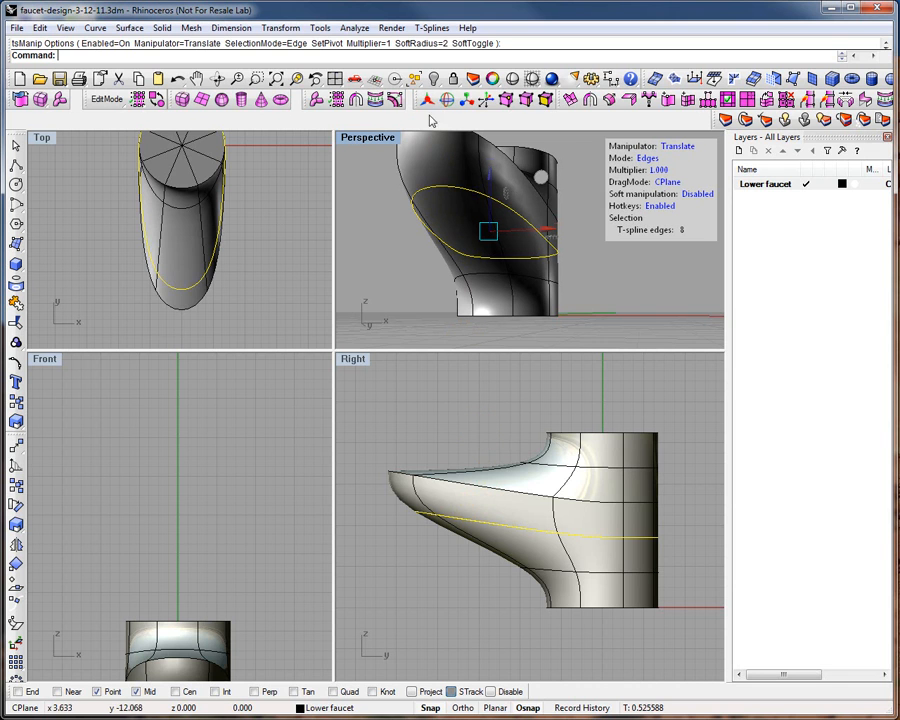
left_click(490, 178)
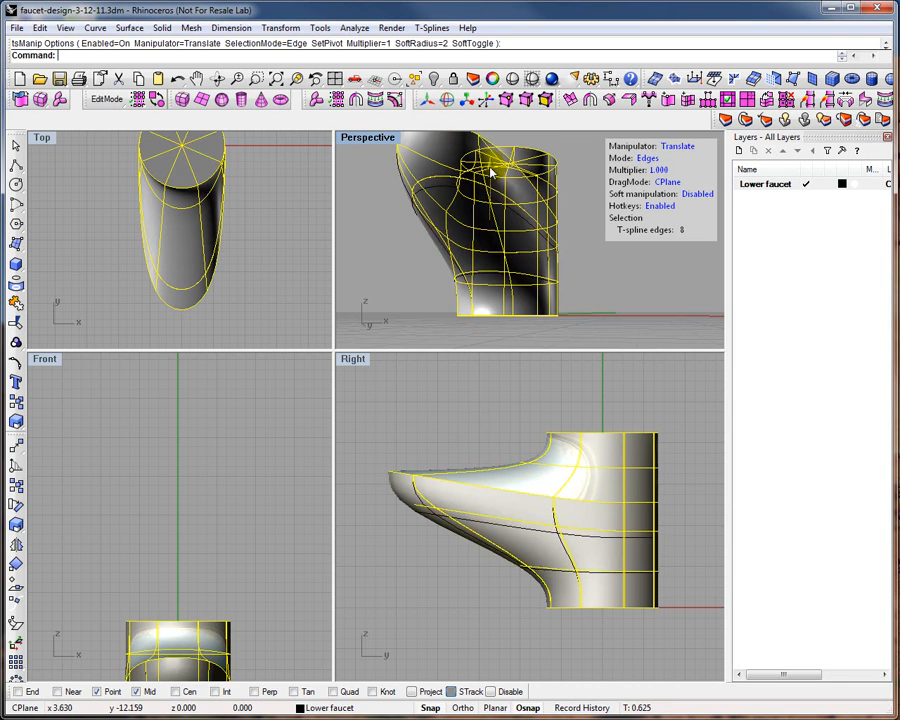
left_click(491, 162)
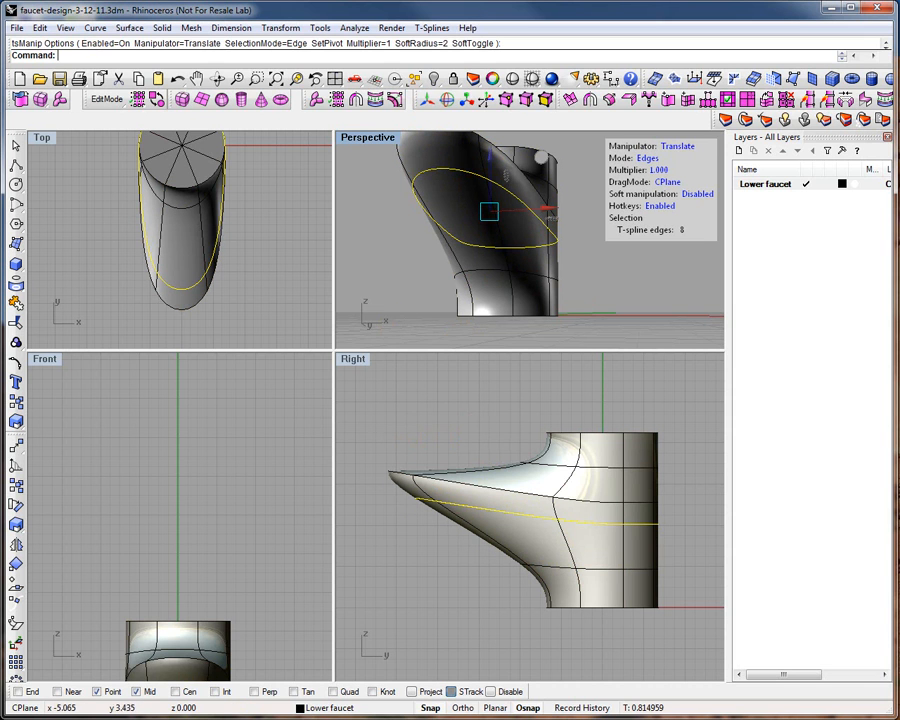
left_click(388, 497)
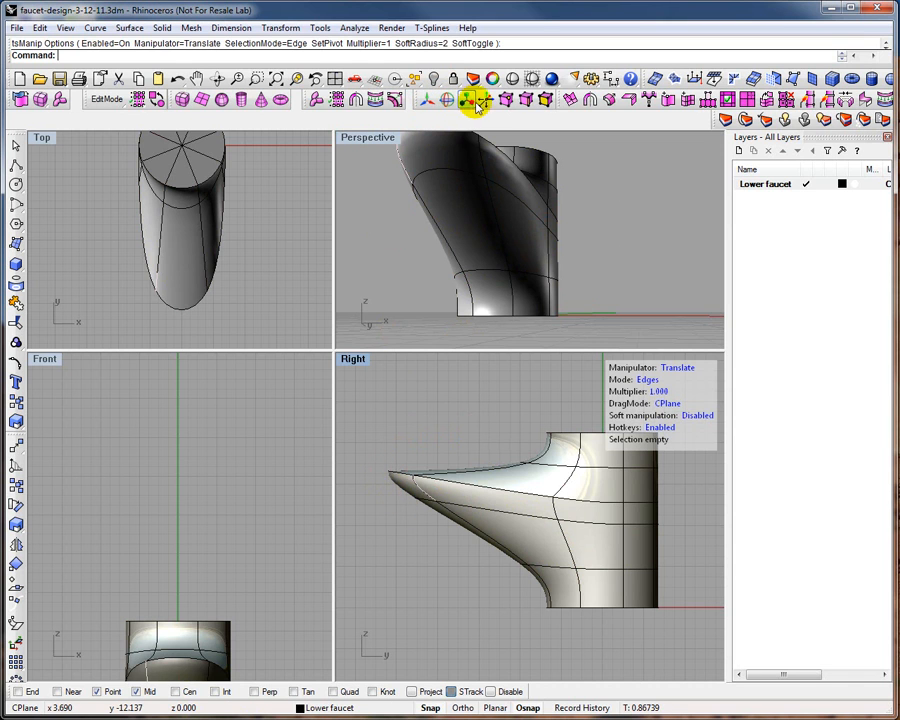
- Move the two lower vertices at the spout tip outward and slightly down to thicken the tip
left_click(507, 103)
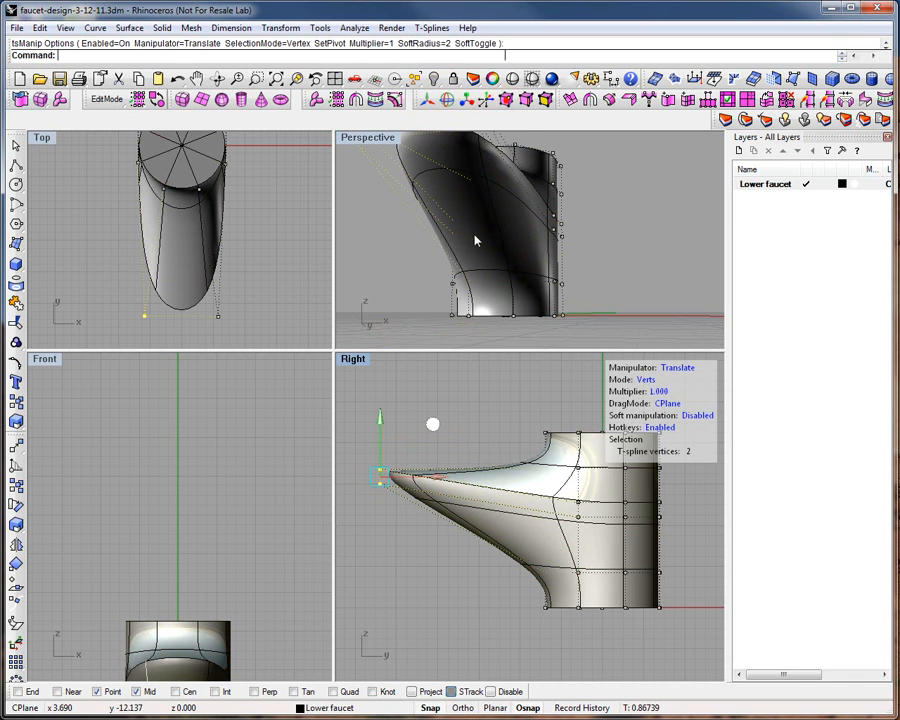
left_click(375, 526)
left_click_drag(378, 542, 463, 495)
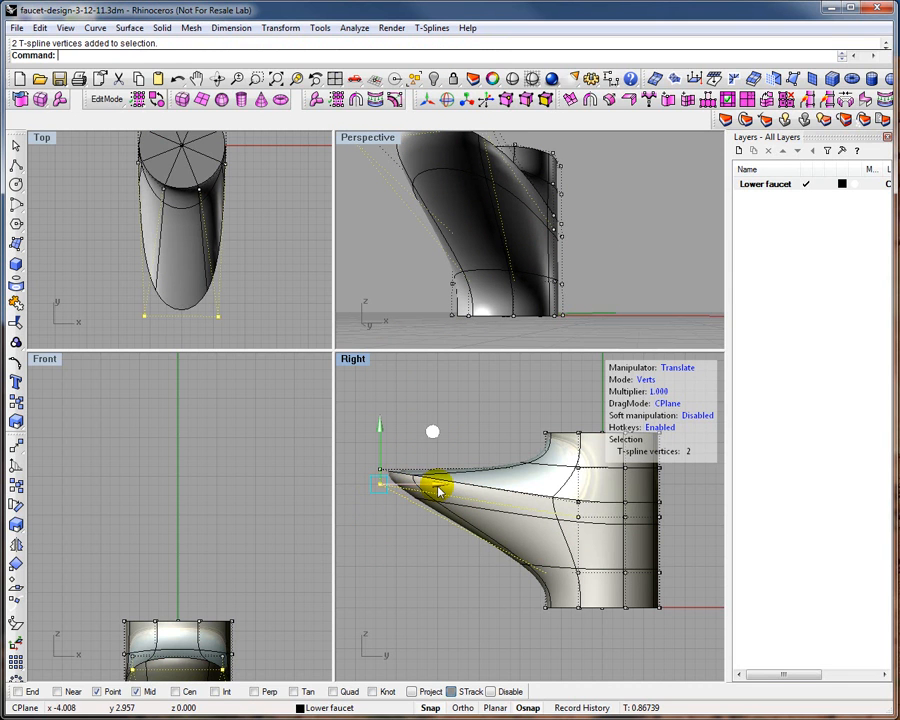
left_click_drag(437, 487, 373, 438)
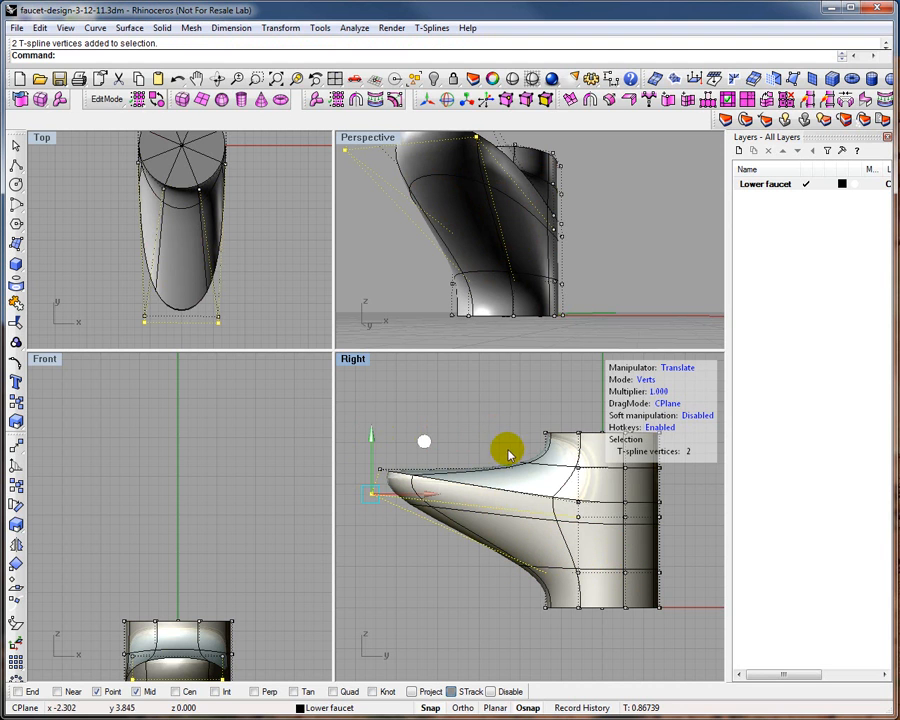
left_click(457, 404)
- Raise the row of eight vertices just above the body's bottom rim
mouse_move(466, 589)
right_mouse_down()
mouse_move(574, 569)
mouse_move(430, 589)
right_mouse_up()
left_click_drag(438, 596, 625, 574)
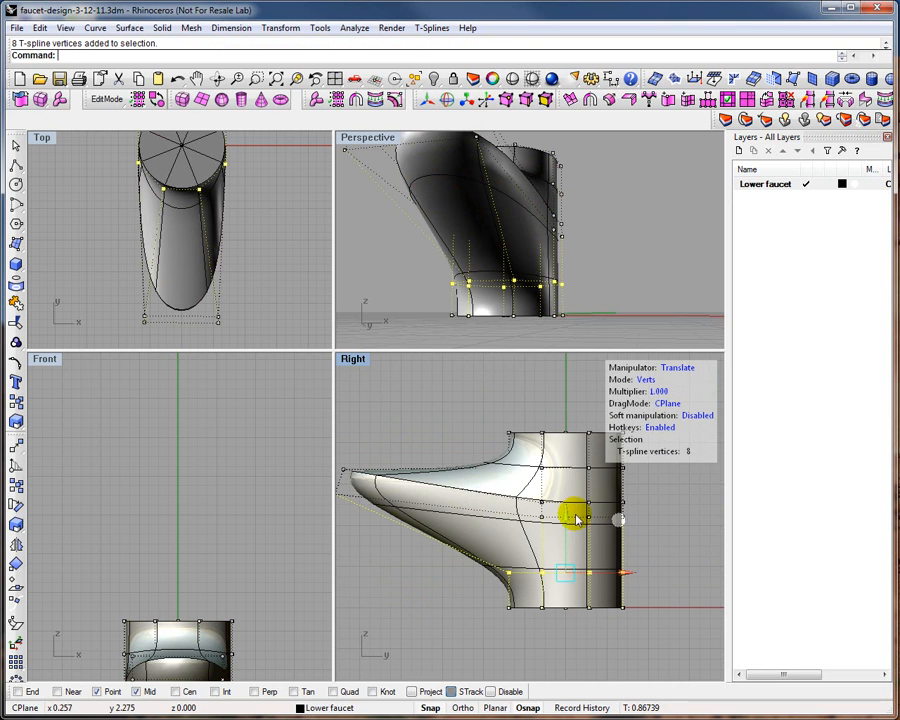
mouse_move(566, 518)
left_mouse_down()
mouse_move(566, 489)
mouse_move(566, 500)
left_mouse_up()
left_click(396, 590)
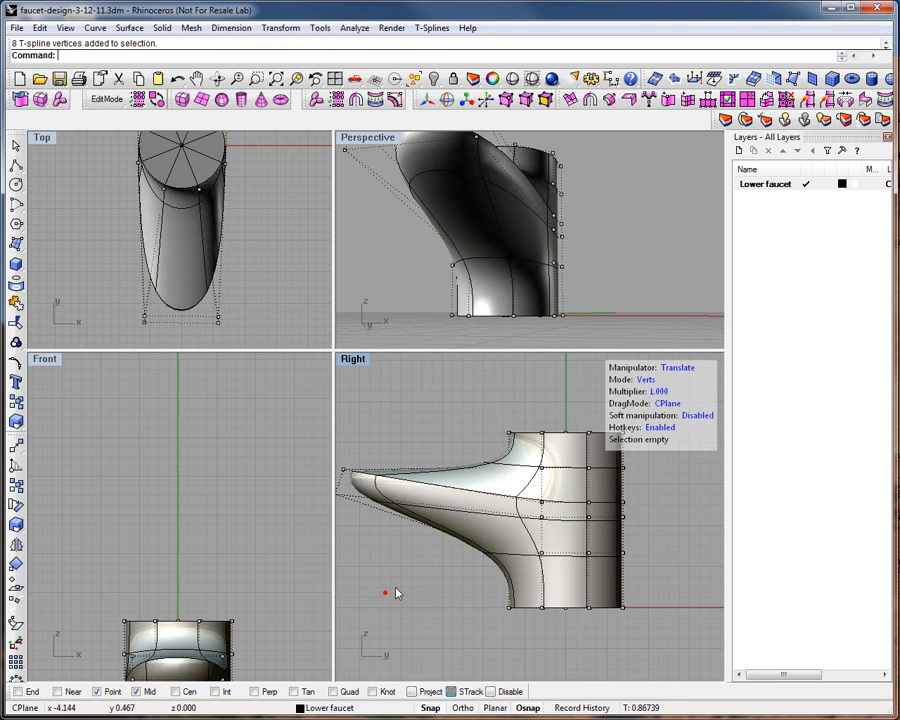
- Lower the 32 vertices between the top and bottom rims together, and slightly raise the four front vertices beneath the spout
scroll(440, 590, "up", 2)
scroll(442, 597, "down", 3)
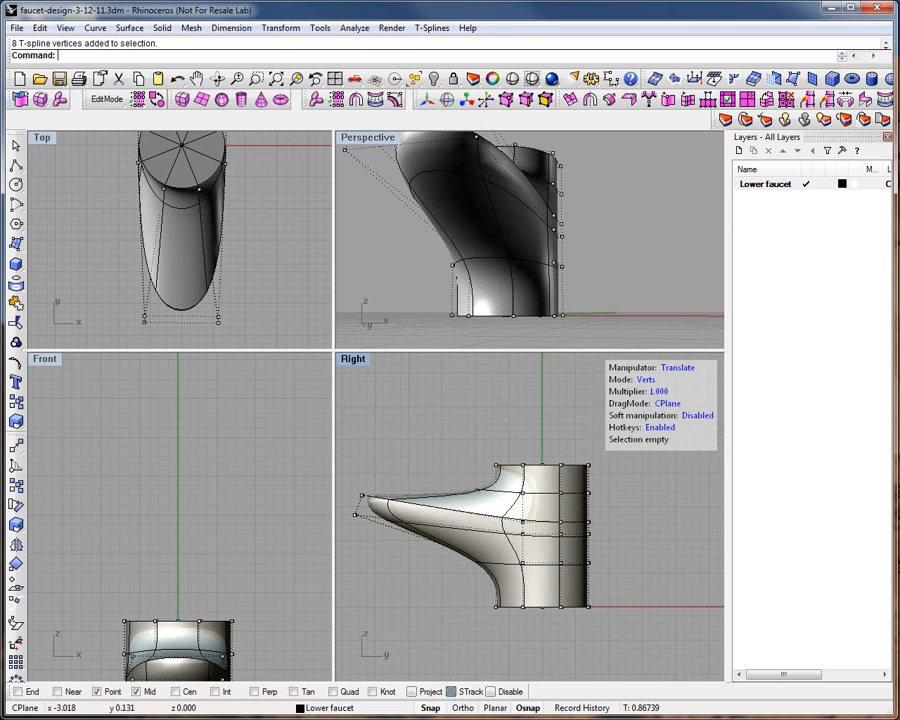
scroll(376, 475, "up", 2)
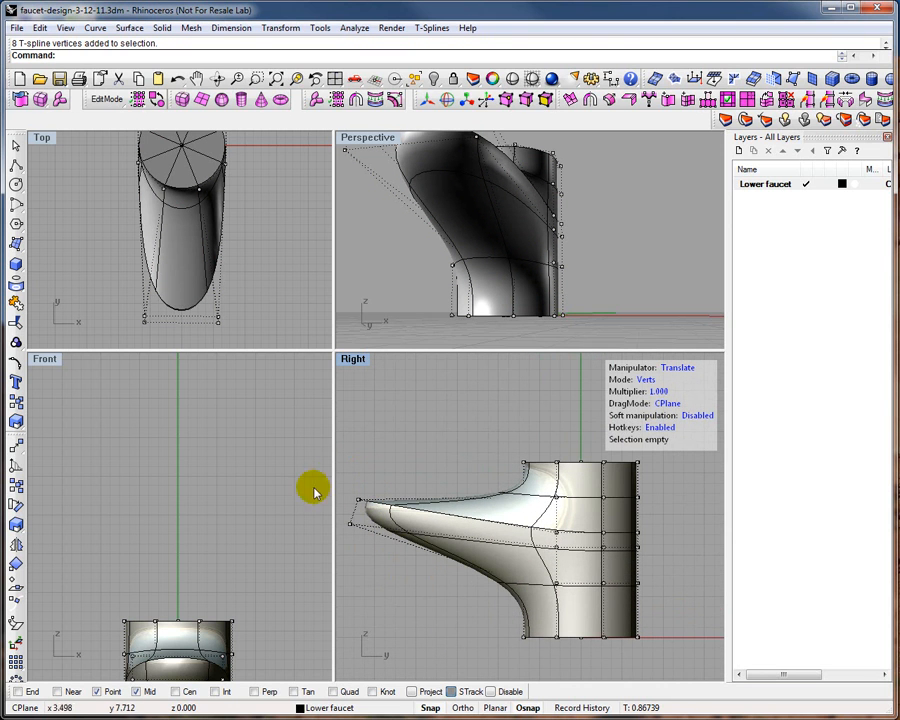
left_click_drag(636, 503, 340, 610)
mouse_move(493, 482)
left_mouse_down()
mouse_move(494, 498)
mouse_move(494, 489)
left_mouse_up()
left_click(404, 617)
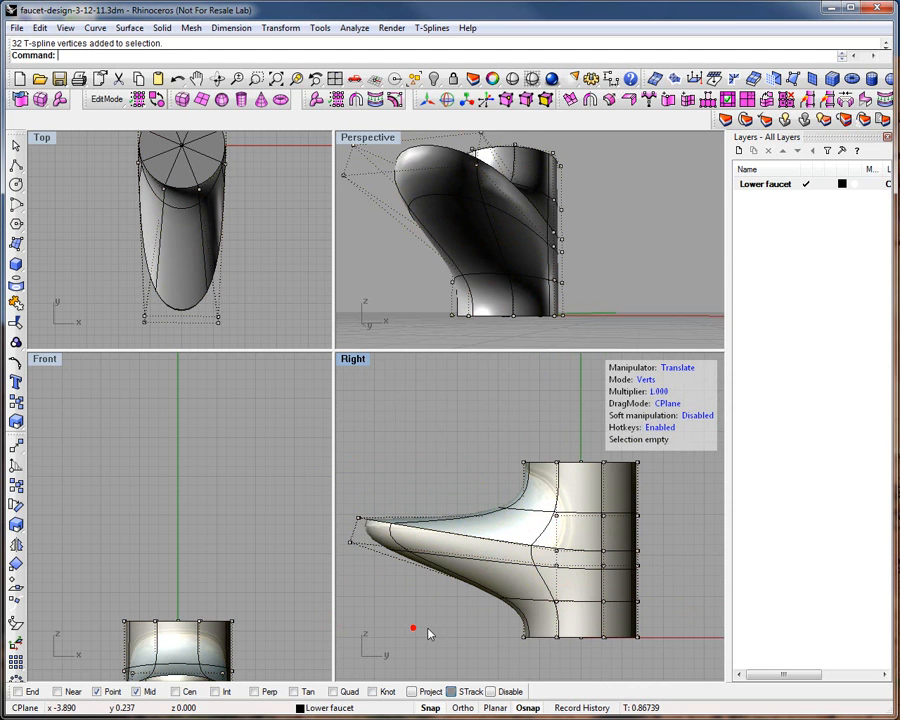
double_click(560, 599)
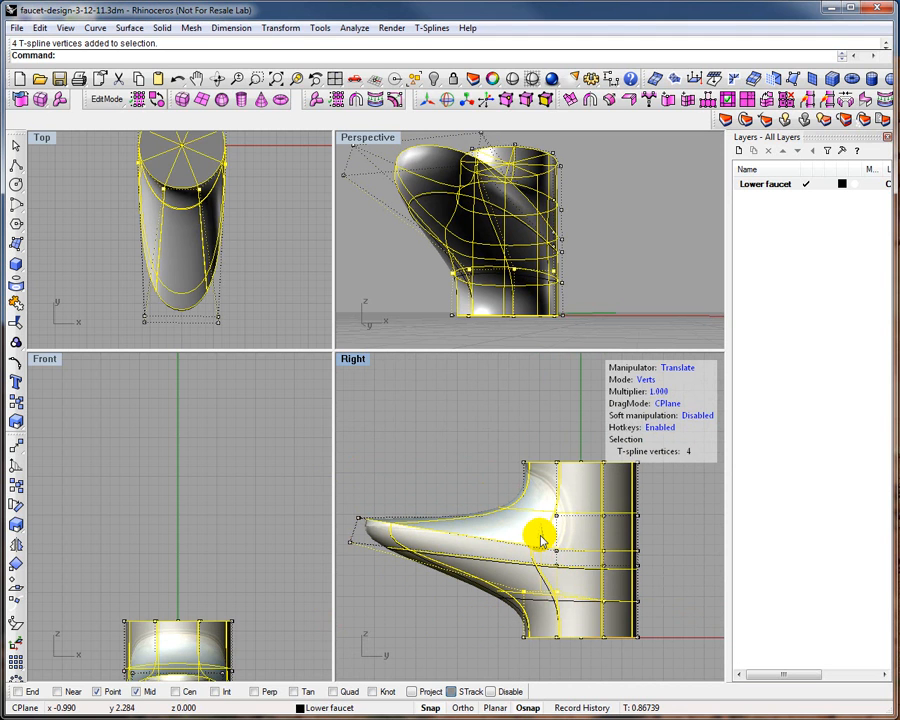
left_click(426, 626)
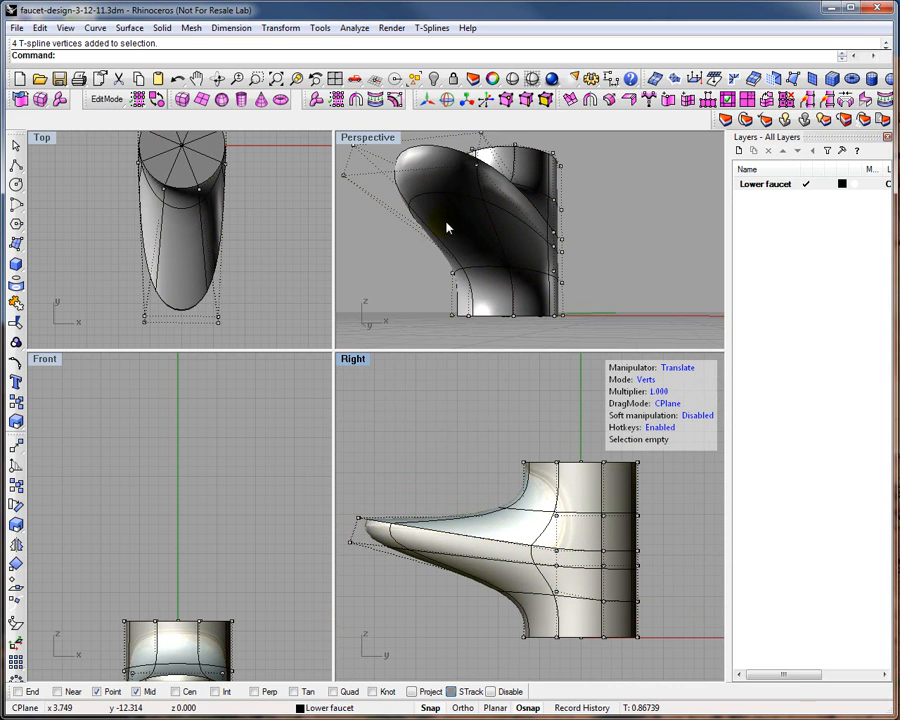
- Select the full edge loop around the neck where the spout's top meets the body, and lower it slightly
left_click(191, 207)
left_click(525, 99)
left_click(189, 197)
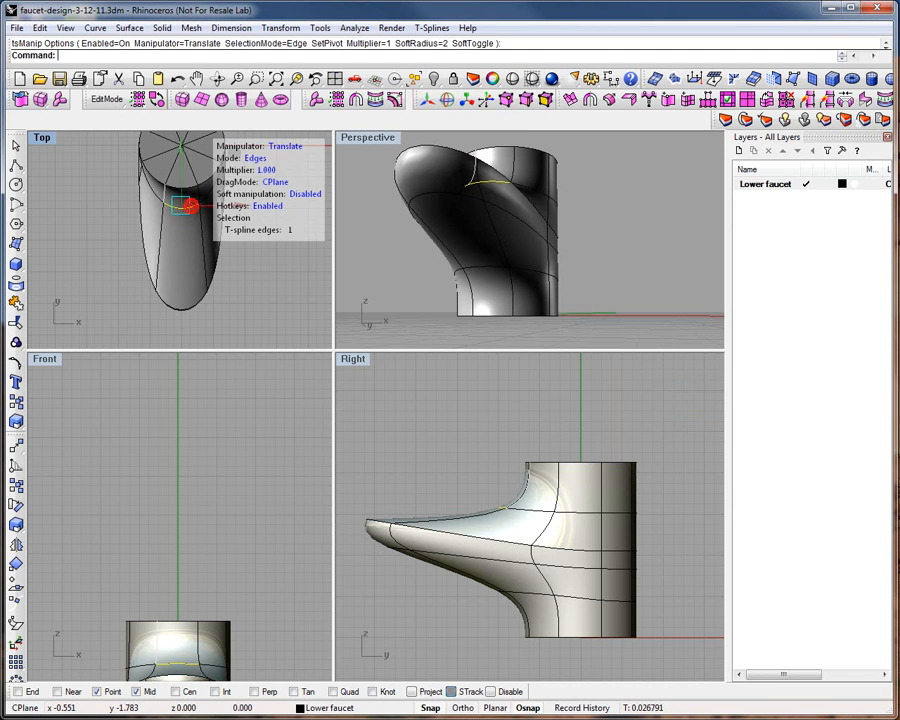
double_click(153, 195)
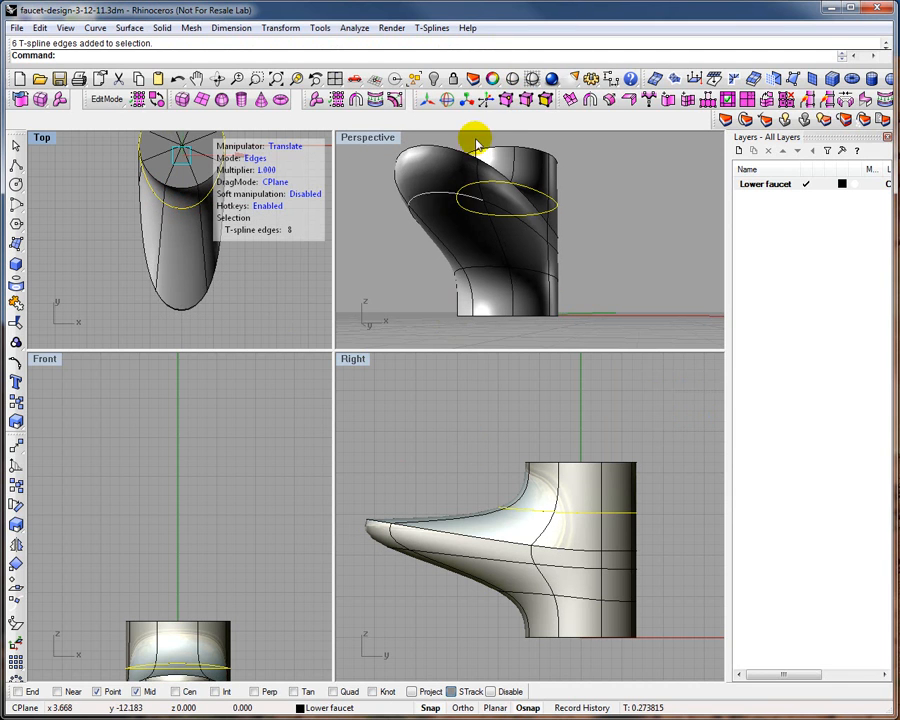
left_click(425, 101)
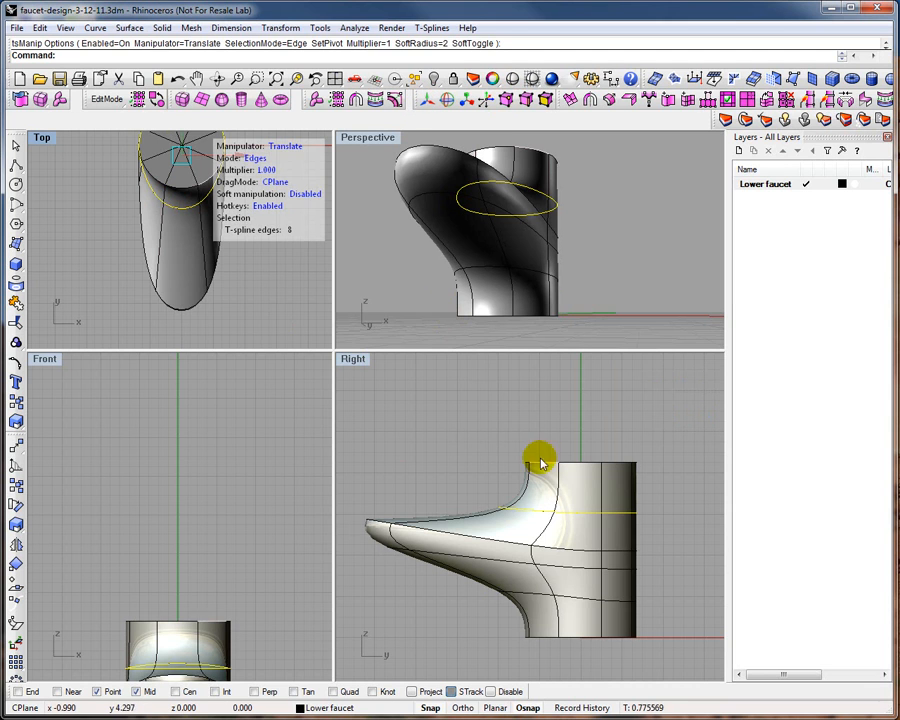
left_click(519, 436)
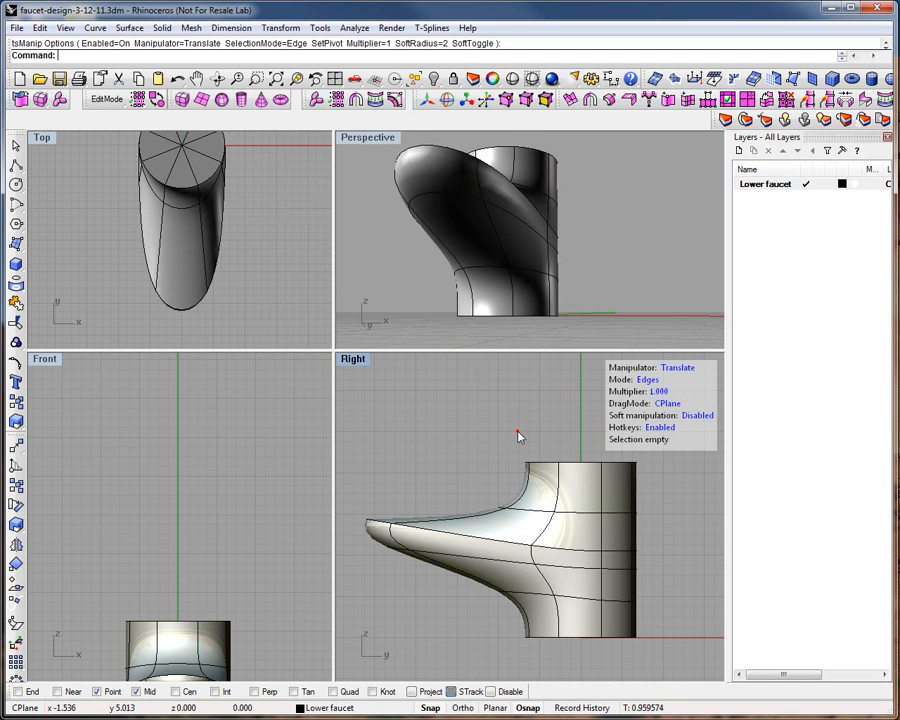
left_click(520, 510)
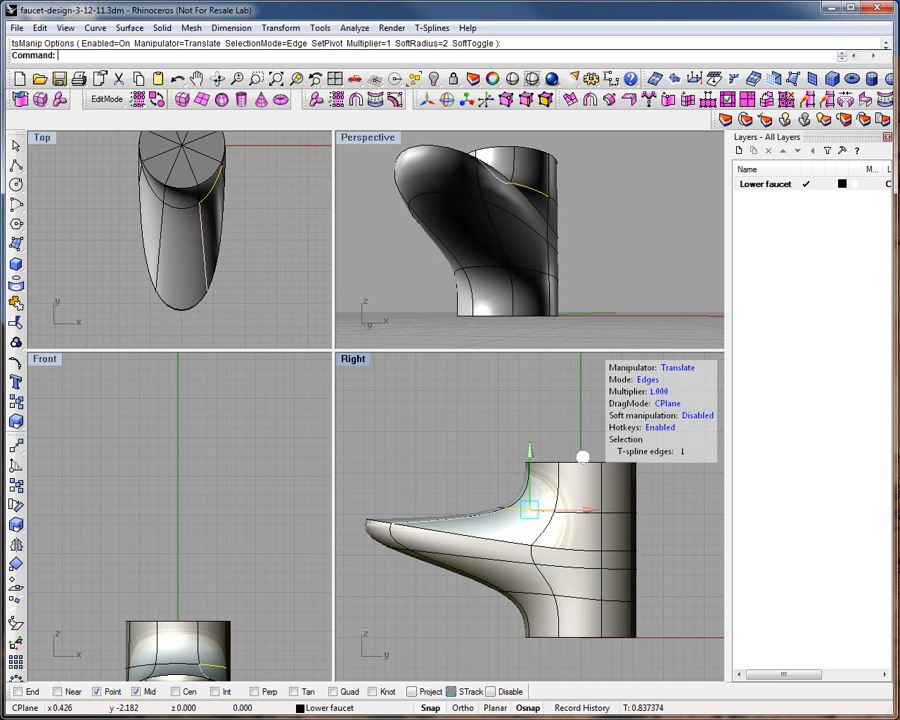
double_click(192, 213)
scroll(508, 445, "down", 3)
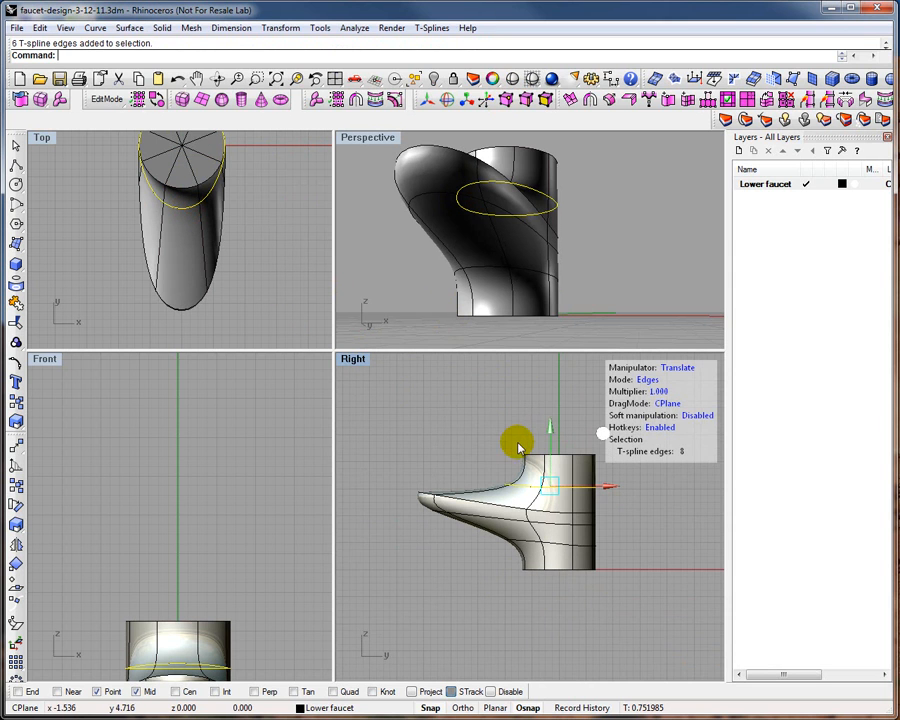
left_click_drag(549, 430, 517, 440)
left_click(465, 442)
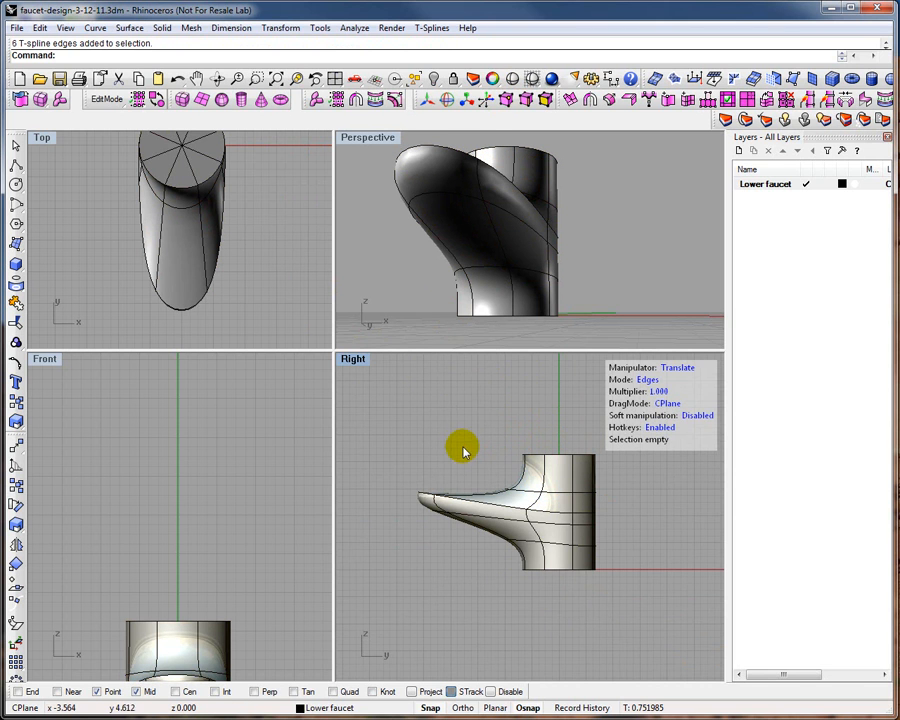
right_click_drag(631, 229, 510, 293)
scroll(577, 313, "up", 5)
scroll(577, 313, "down", 9)
scroll(542, 290, "down", 2)
scroll(532, 311, "up", 6)
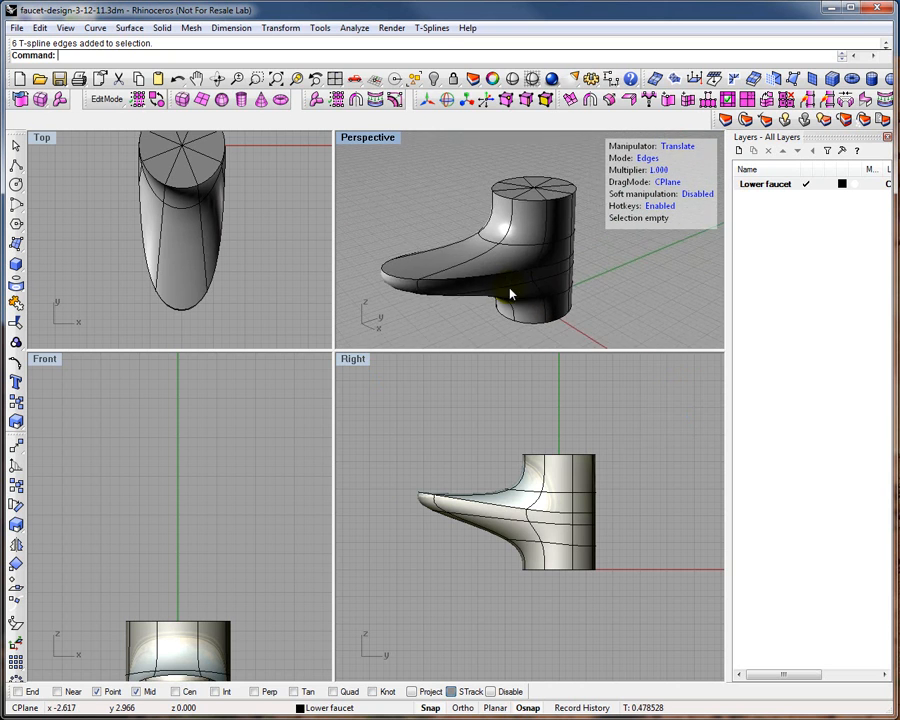
- Create a new layer named handle and make it the current layer
right_click(760, 200)
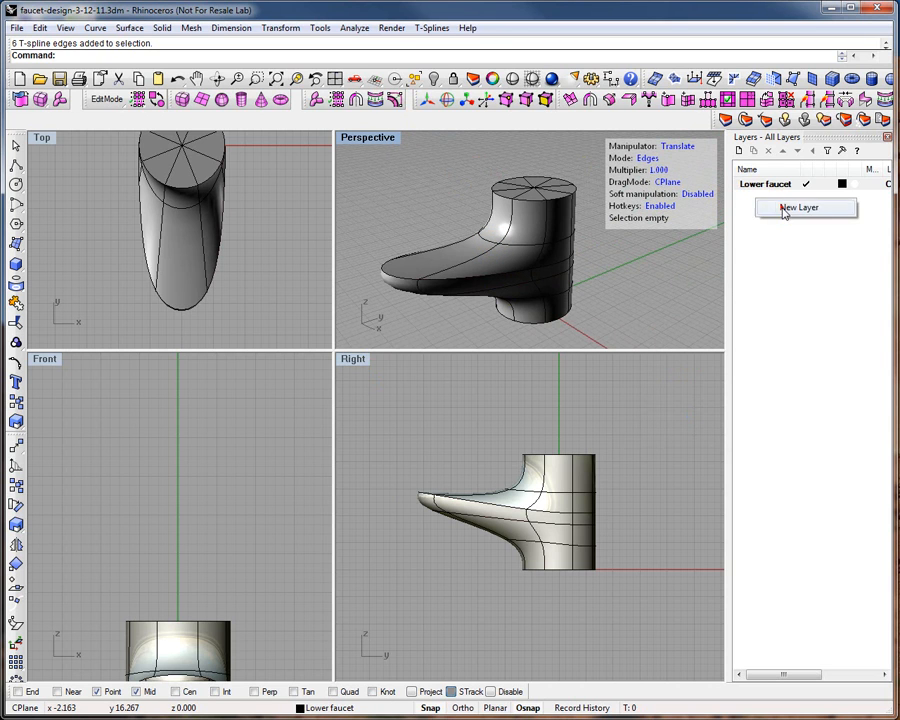
left_click(790, 208)
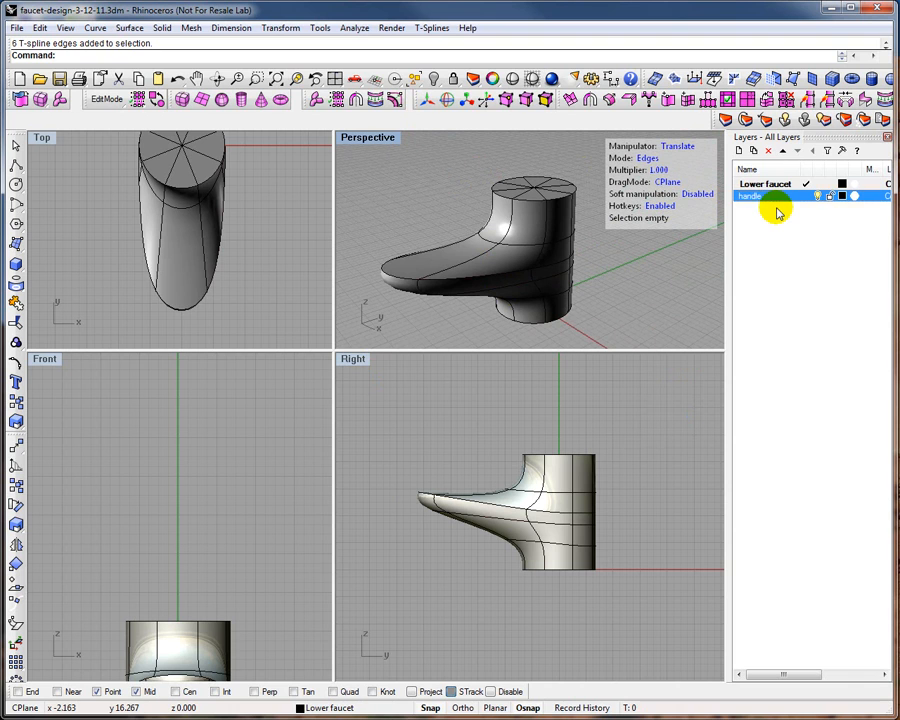
left_click(805, 197)
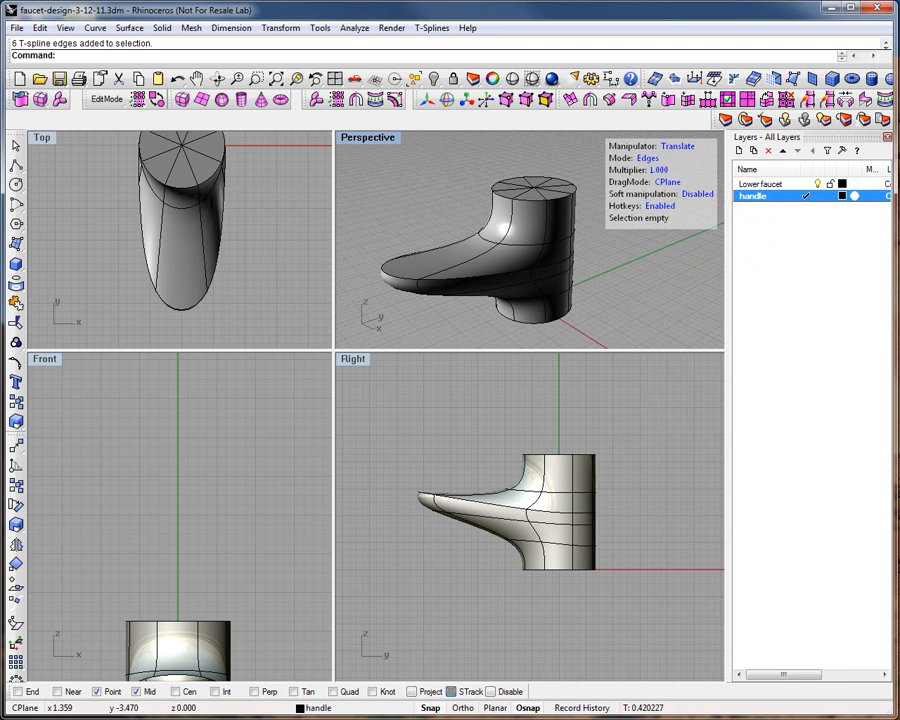
- Create a mesh sphere with radius about 1.35, centred on the body's top face, with 8 vertical and 8 around faces
scroll(224, 272, "down", 2)
scroll(230, 262, "up", 3)
scroll(187, 180, "down", 5)
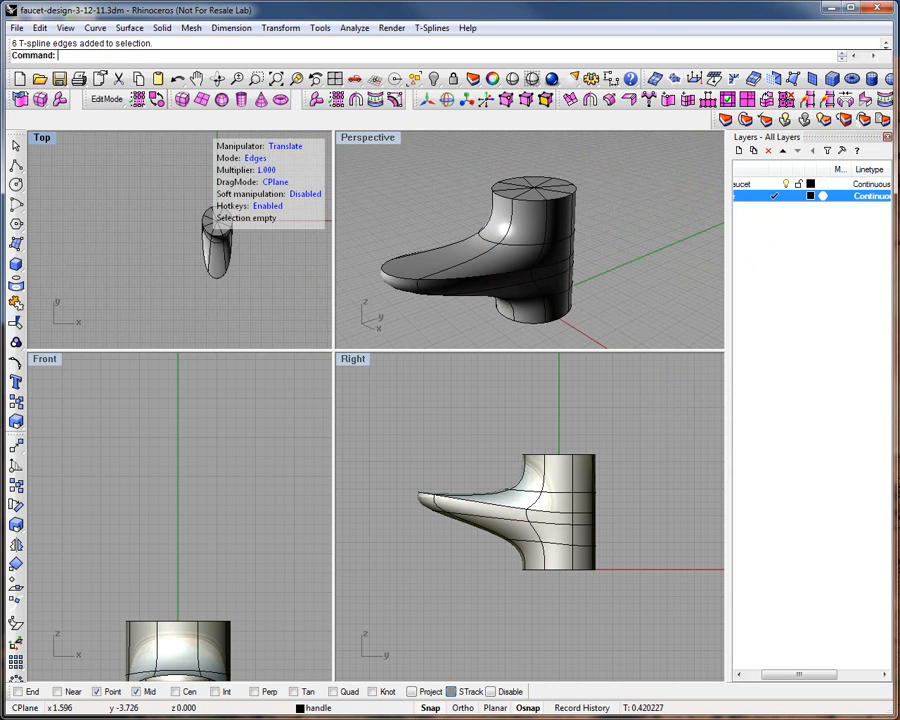
scroll(265, 265, "up", 5)
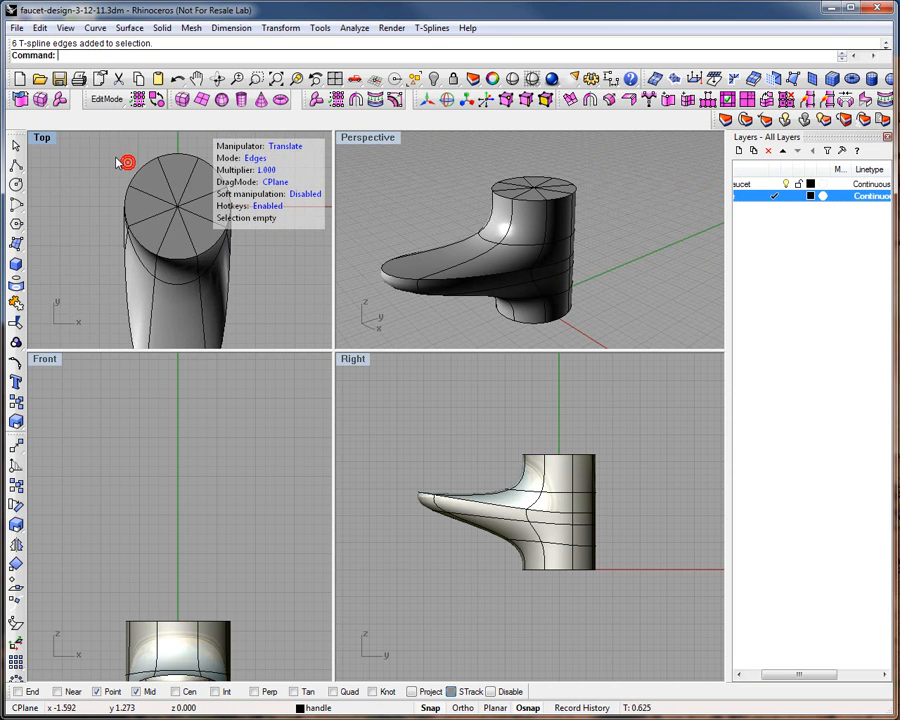
left_click(860, 76)
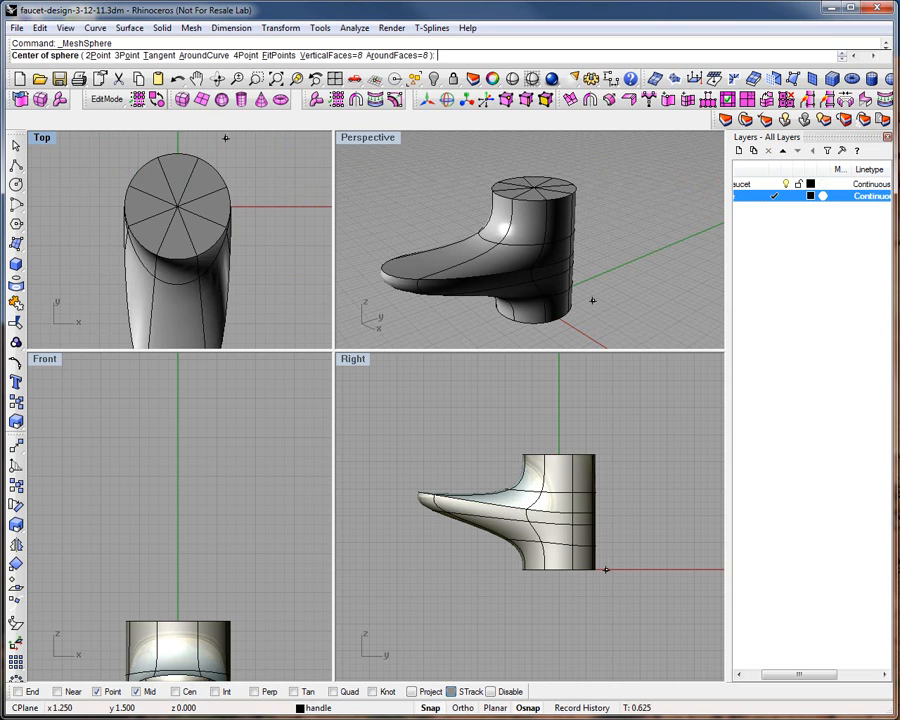
left_click(178, 207)
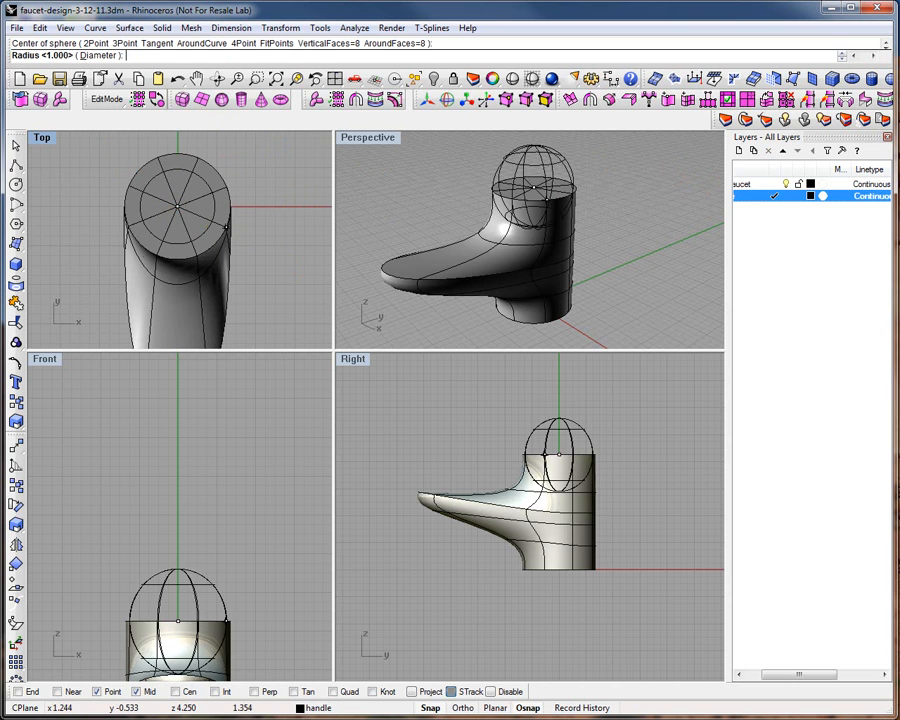
left_click(227, 221)
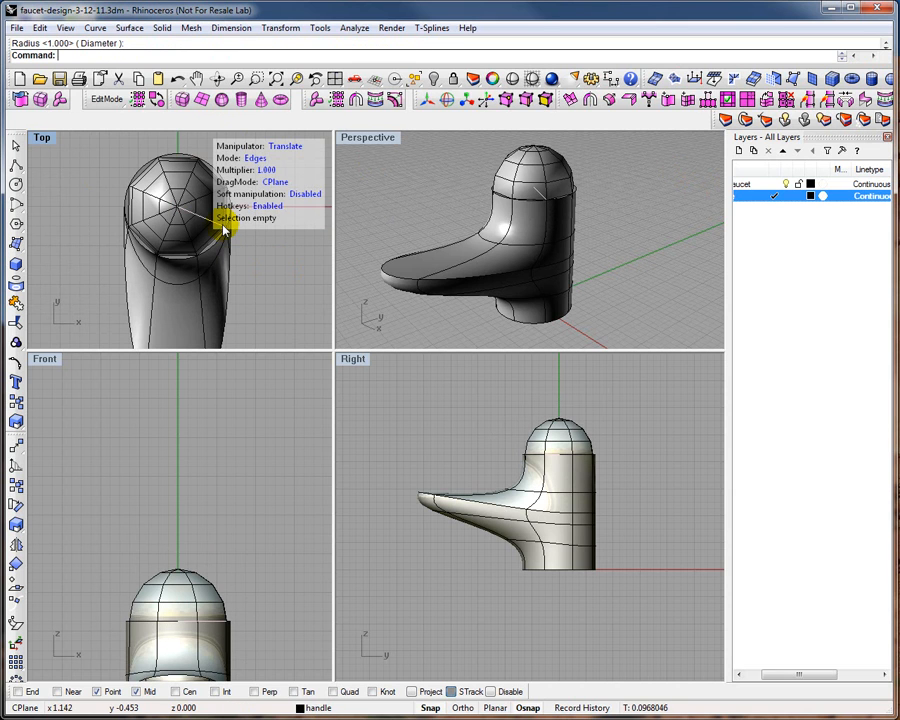
- Convert the mesh sphere to a T-spline and switch it to smooth display
left_click(552, 430)
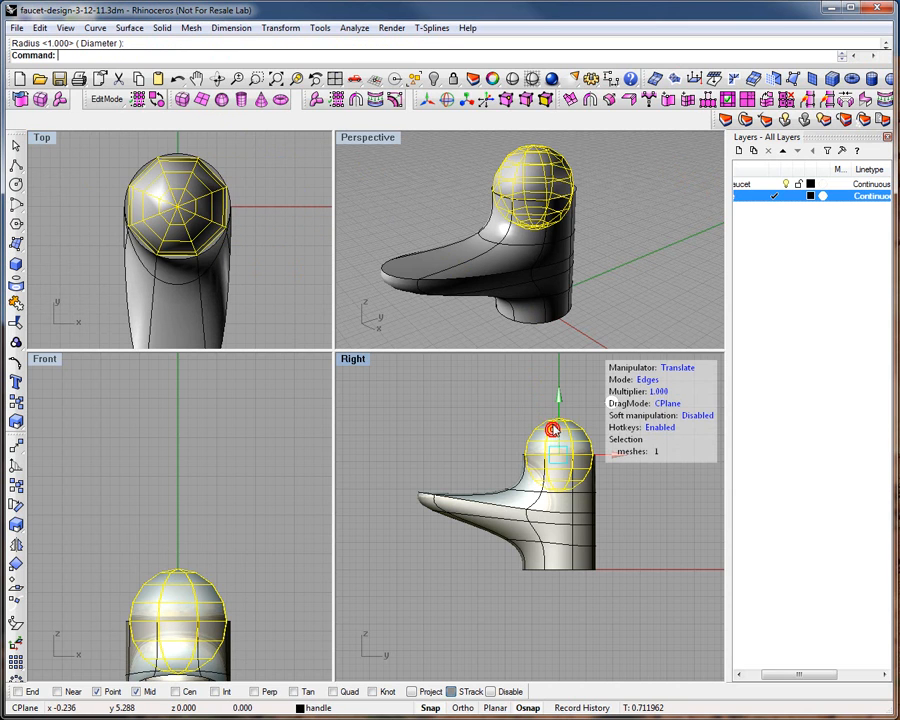
left_click(19, 96)
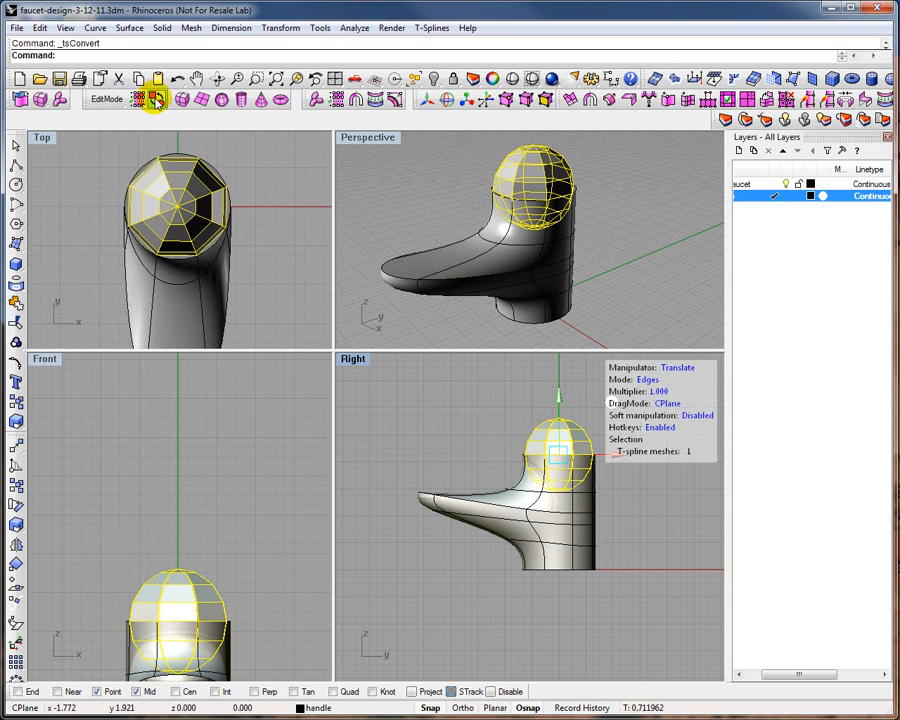
left_click(157, 102)
scroll(571, 443, "down", 4)
scroll(576, 443, "up", 4)
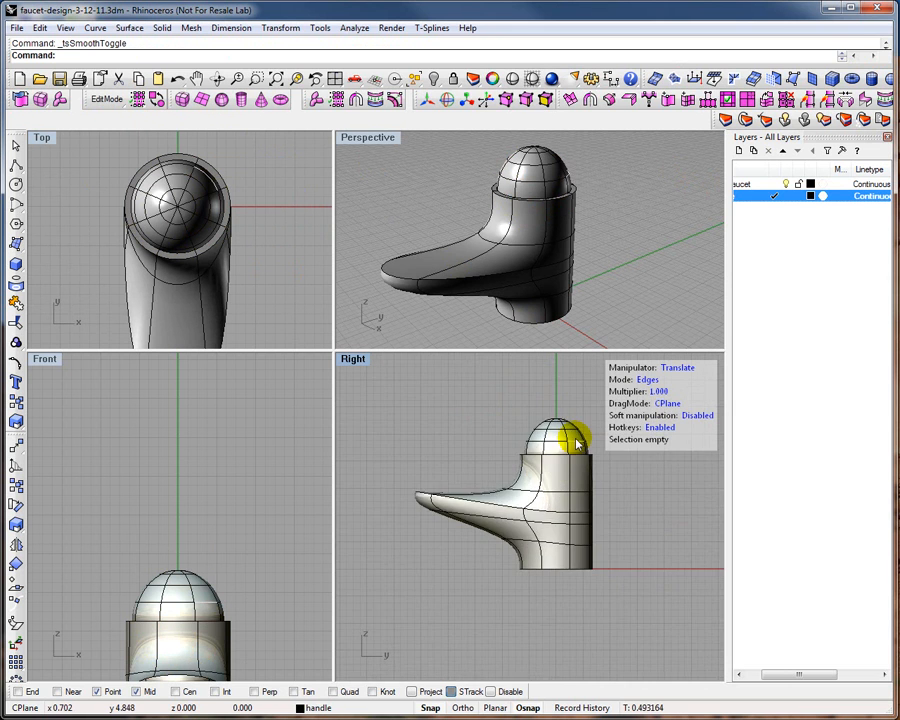
- Try to scale all edges of the smoothed sphere uniformly to widen it toward the body's rim
scroll(576, 443, "up", 5)
left_click(539, 440)
left_click(446, 406)
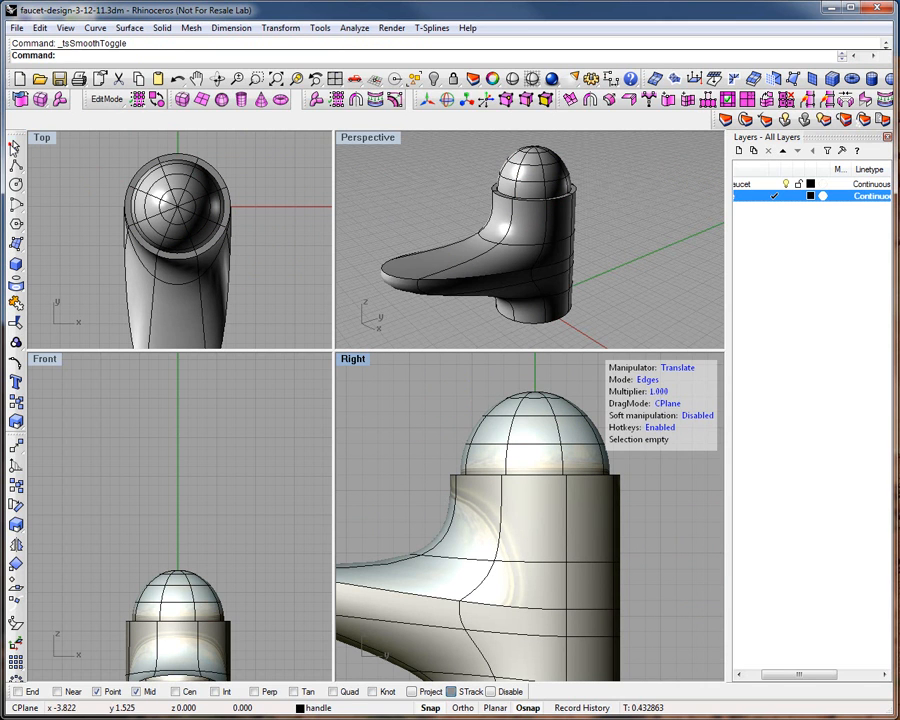
left_click(534, 156)
left_click(443, 158)
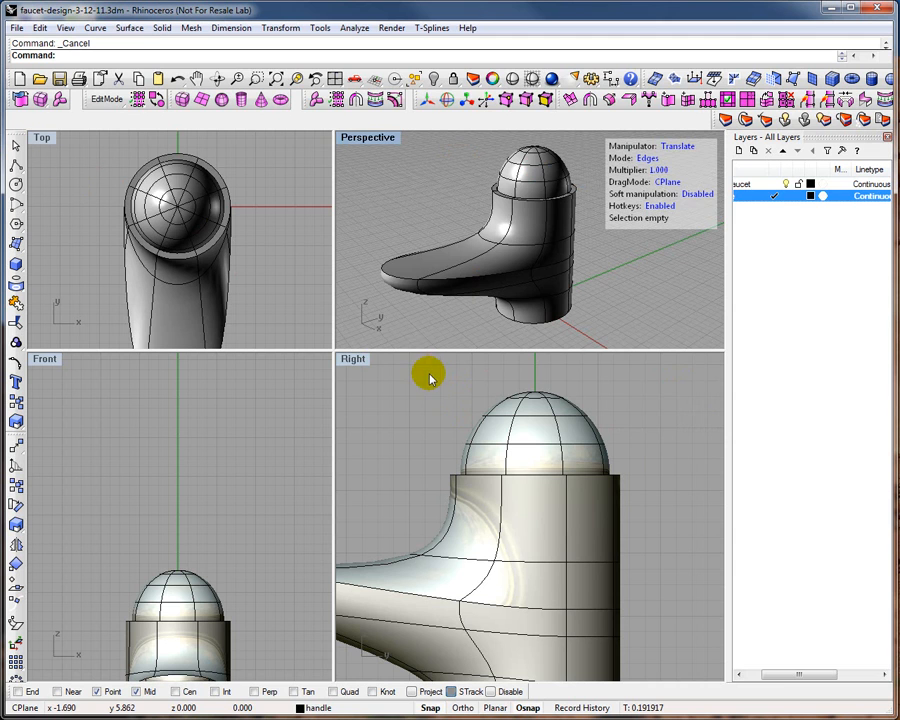
left_click_drag(428, 374, 676, 553)
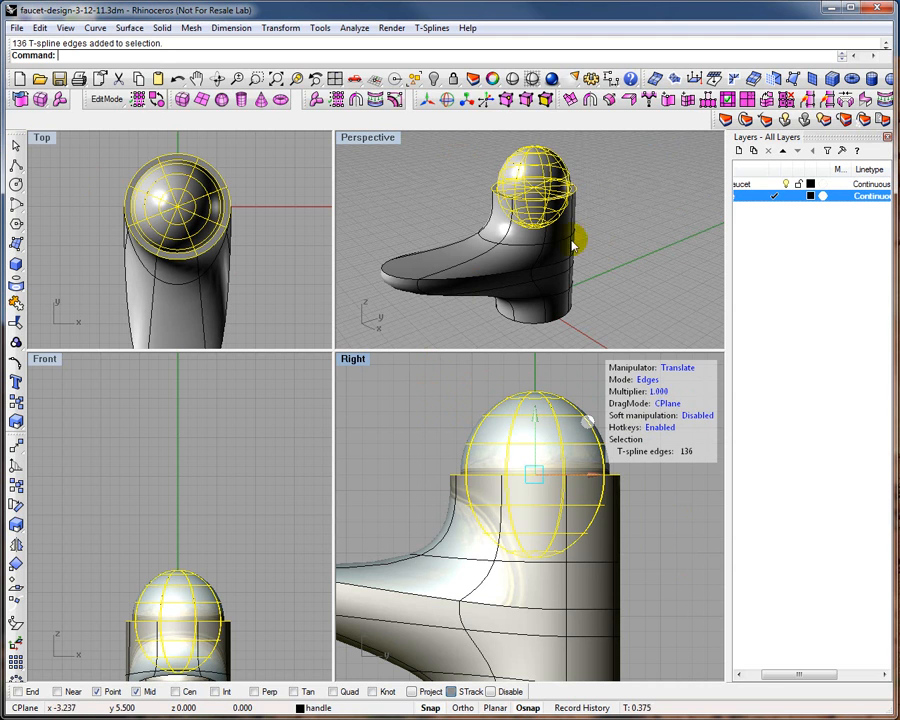
left_click(466, 99)
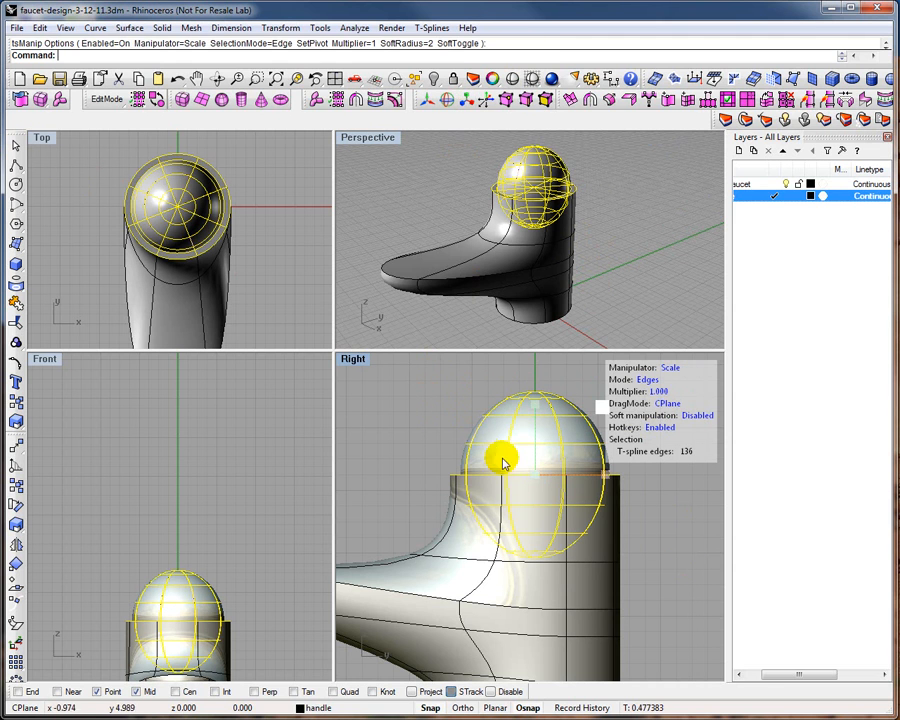
left_click_drag(542, 475, 548, 474)
- Undo the sphere's scaling and its smooth display
key("ctrl+z")
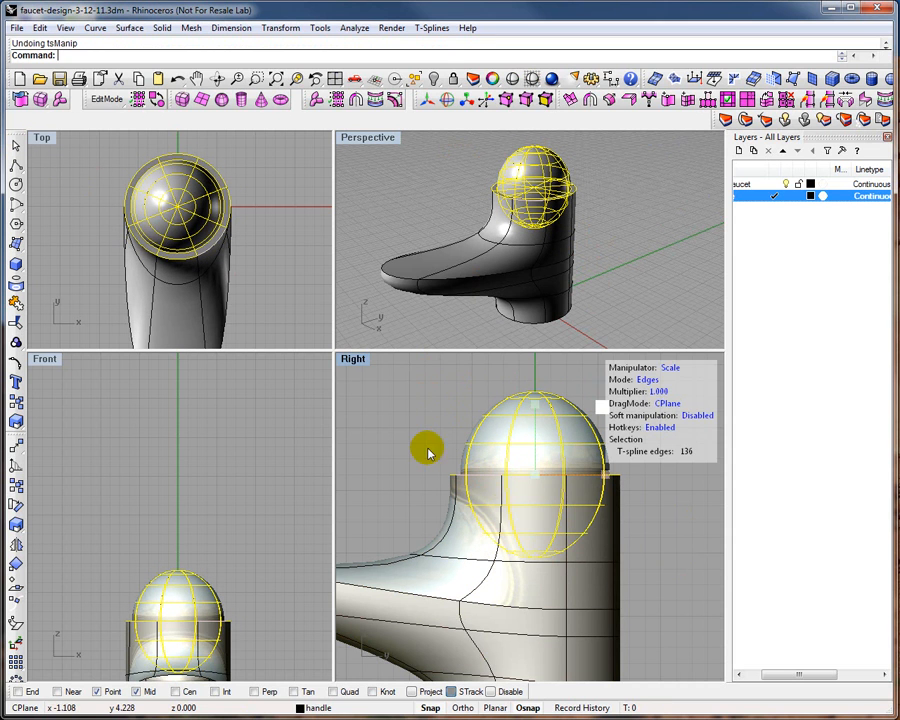
key("ctrl+z")
left_click(430, 418)
left_click(485, 413)
left_click(440, 380)
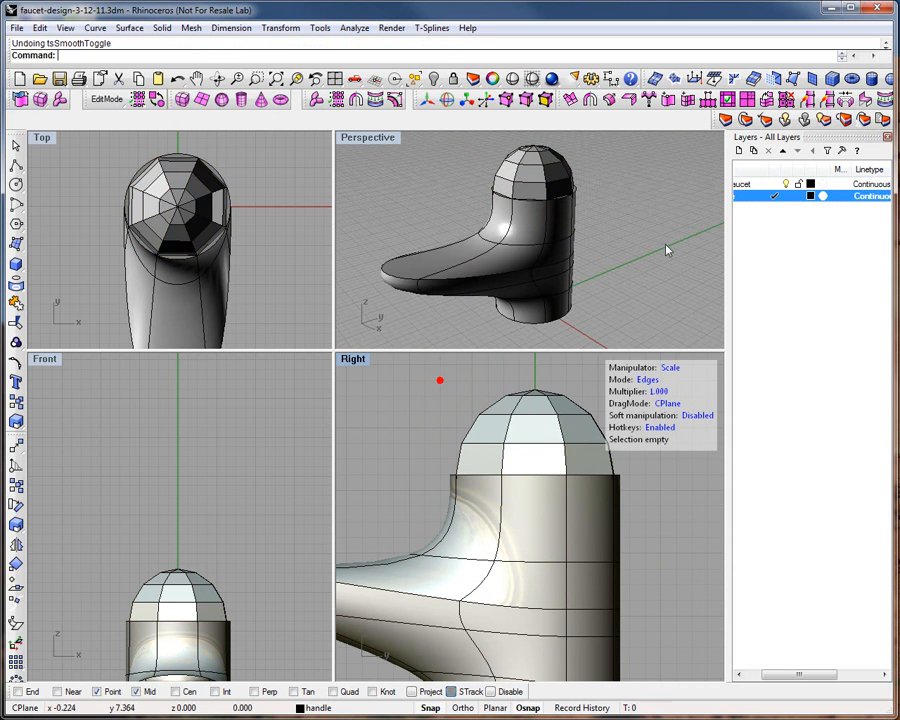
- Select all edges of the faceted sphere with the Lower faucet layer hidden, show the layer, and scale the sphere uniformly to the body's width
left_click(786, 184)
left_click_drag(420, 376, 669, 613)
left_click(786, 184)
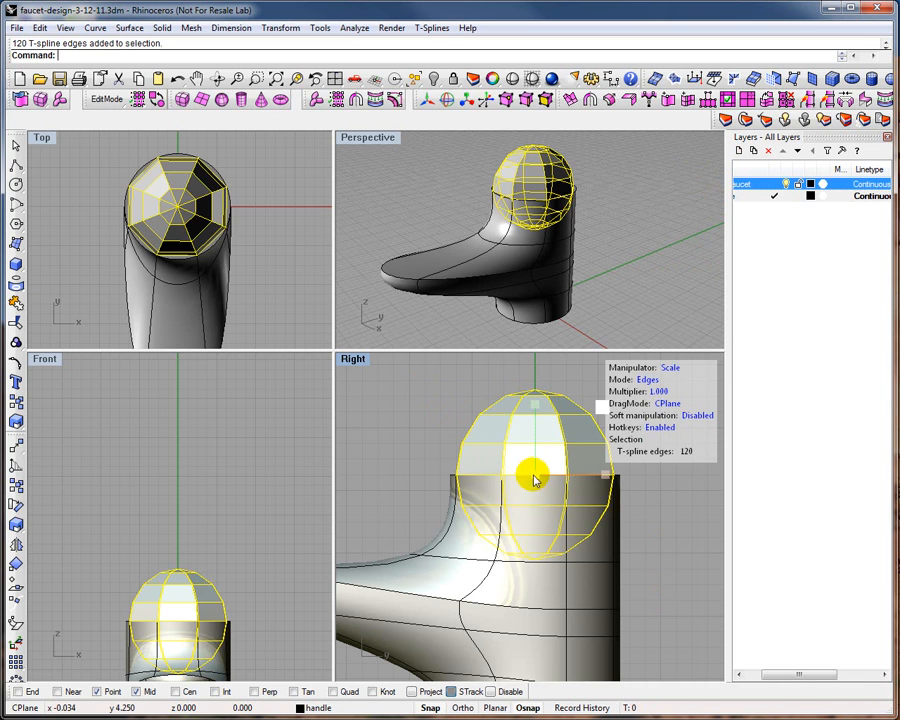
left_click_drag(535, 478, 542, 476)
left_click(381, 419)
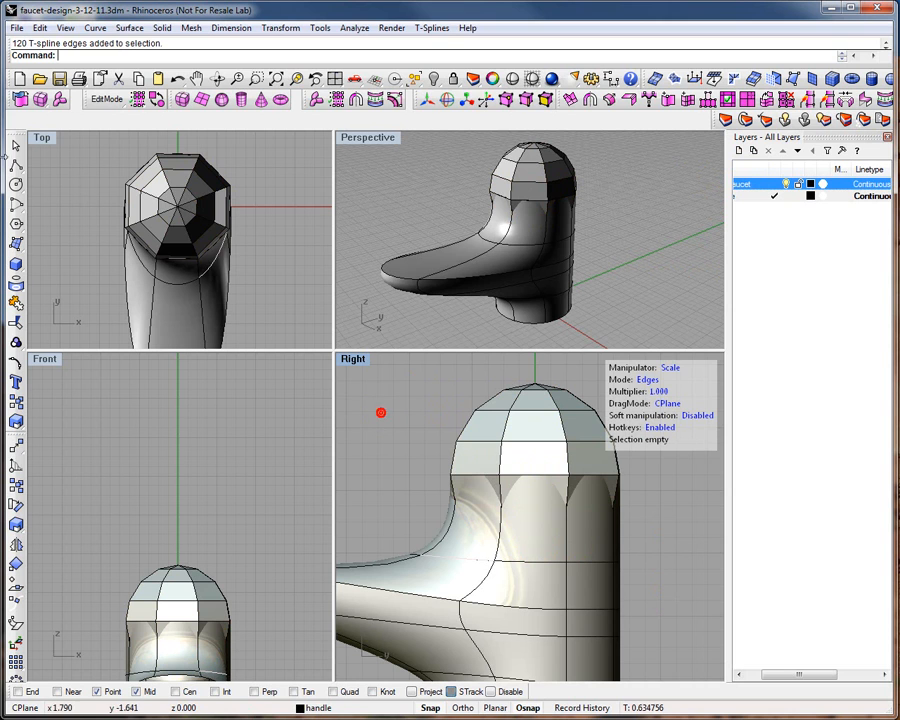
left_click(18, 143)
left_click(479, 410)
left_click(420, 414)
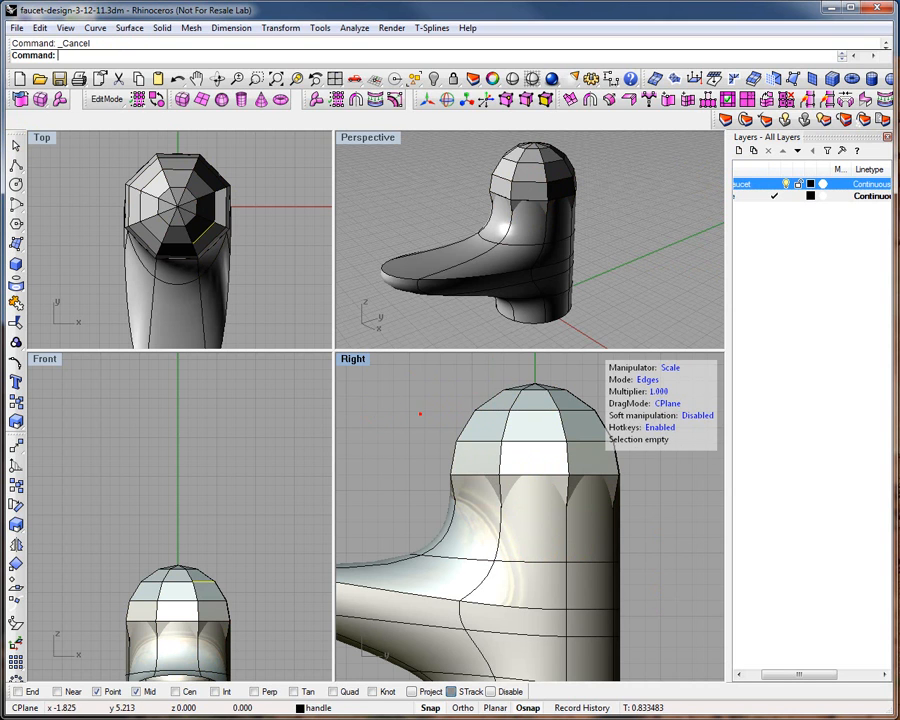
left_click(16, 146)
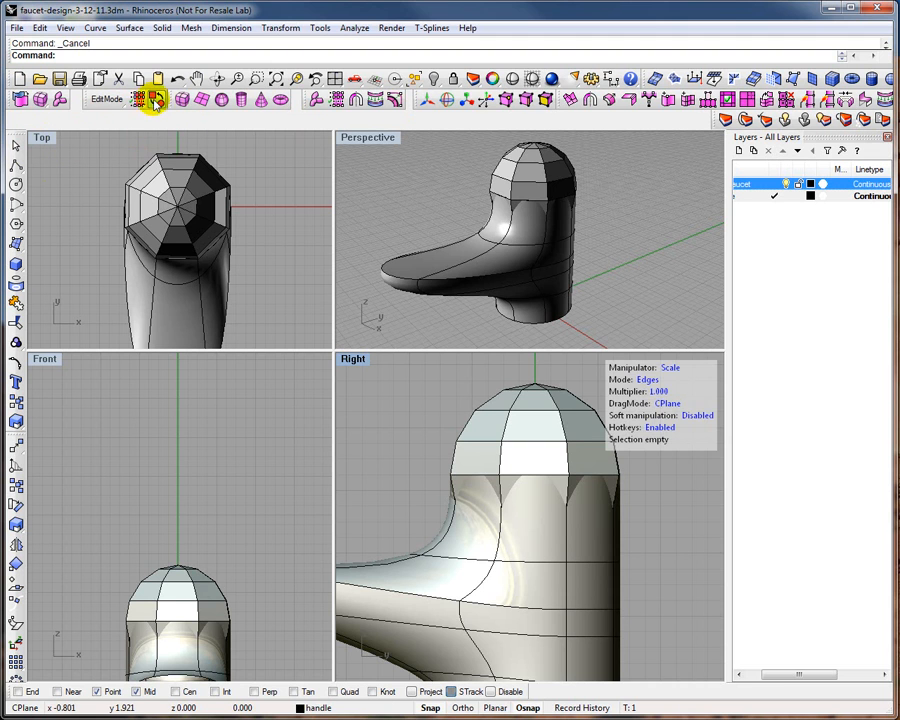
left_click(155, 103)
left_click(150, 168)
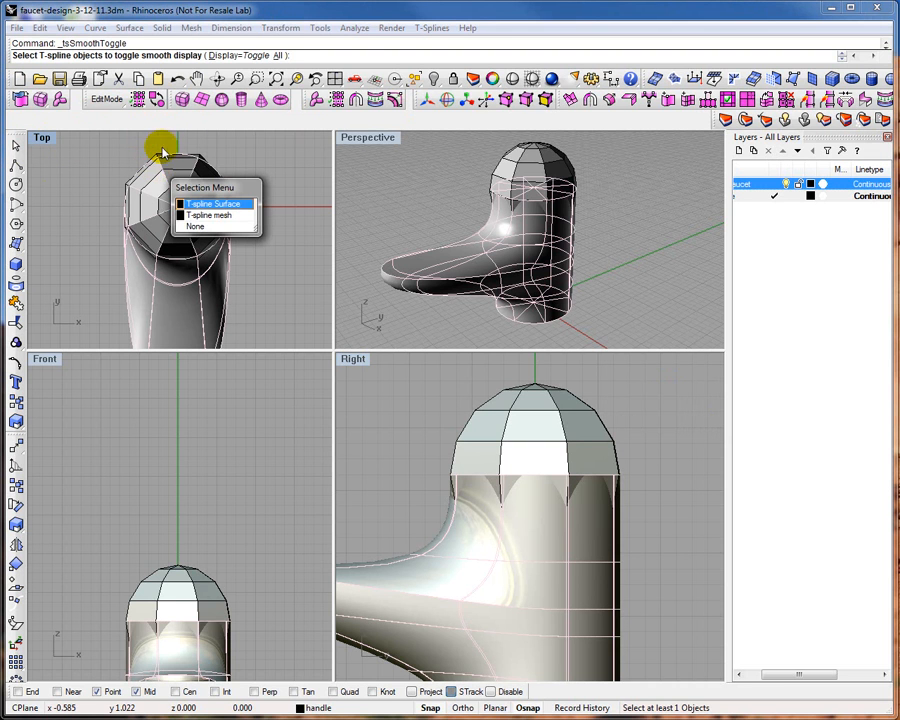
left_click(532, 154)
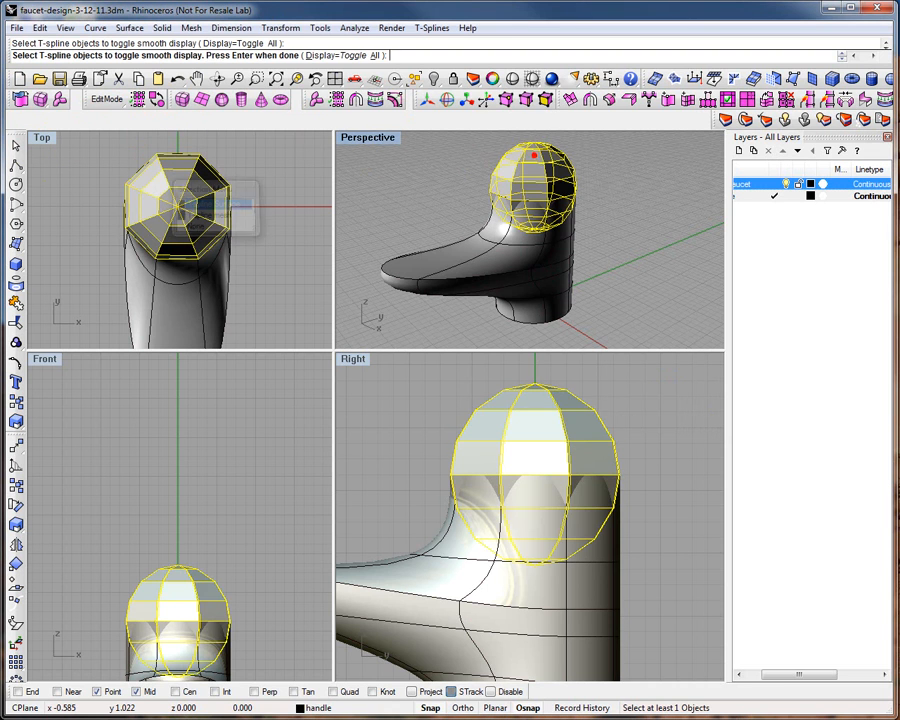
left_click(158, 101)
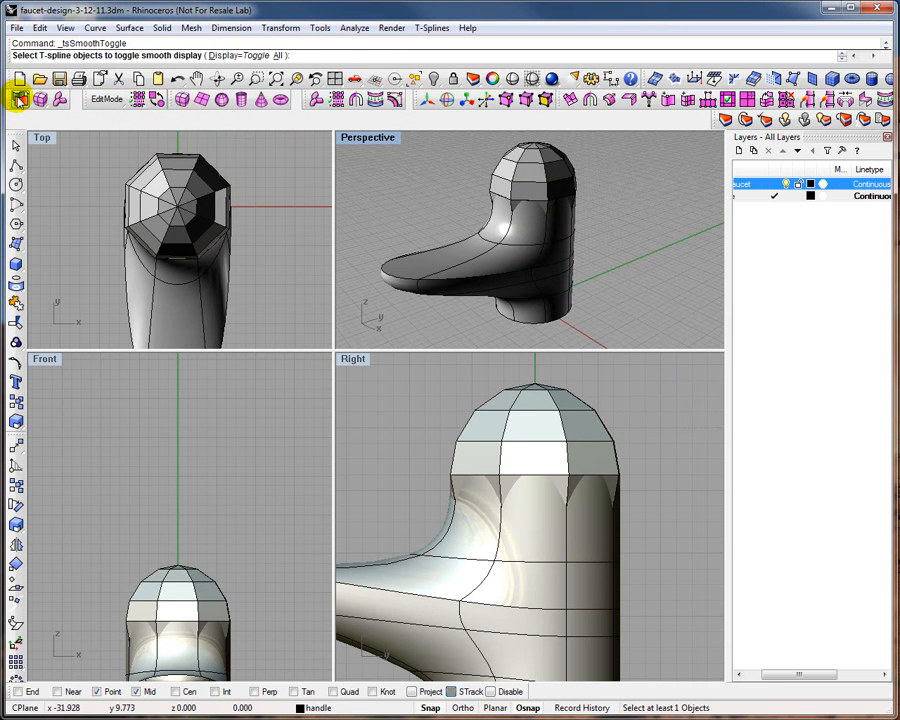
- Run the T-spline conversion on the enlarged sphere and switch the sphere to smooth display
left_click(18, 98)
left_click(190, 163)
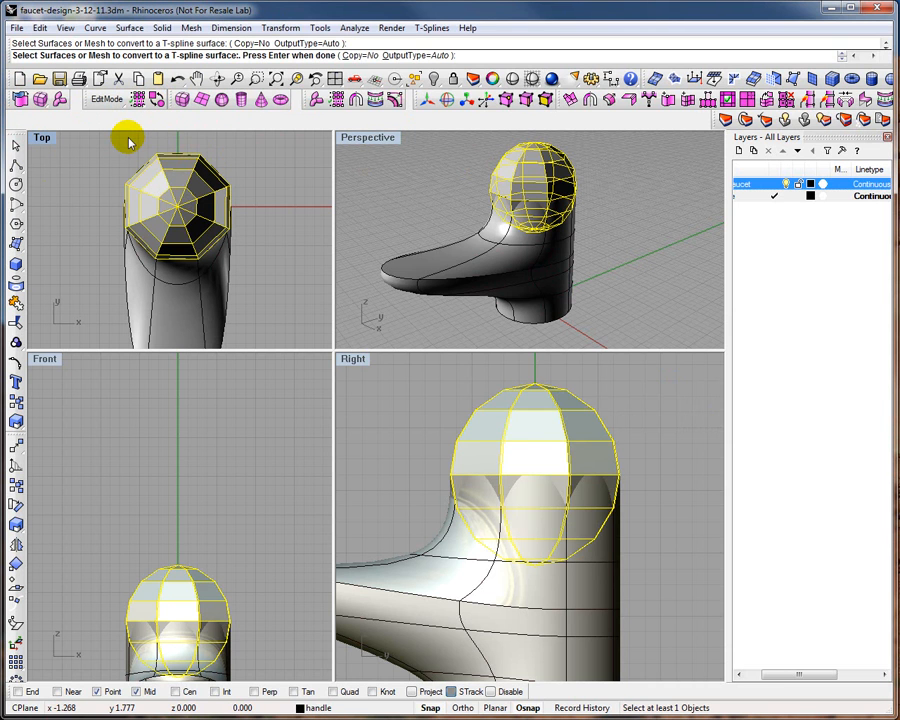
key("Return")
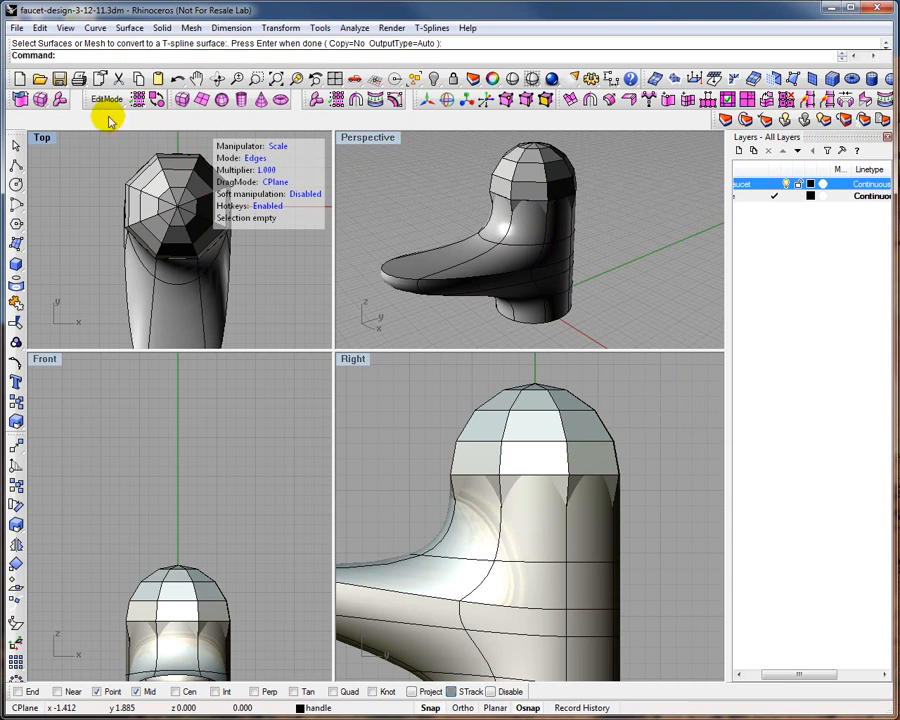
left_click(137, 98)
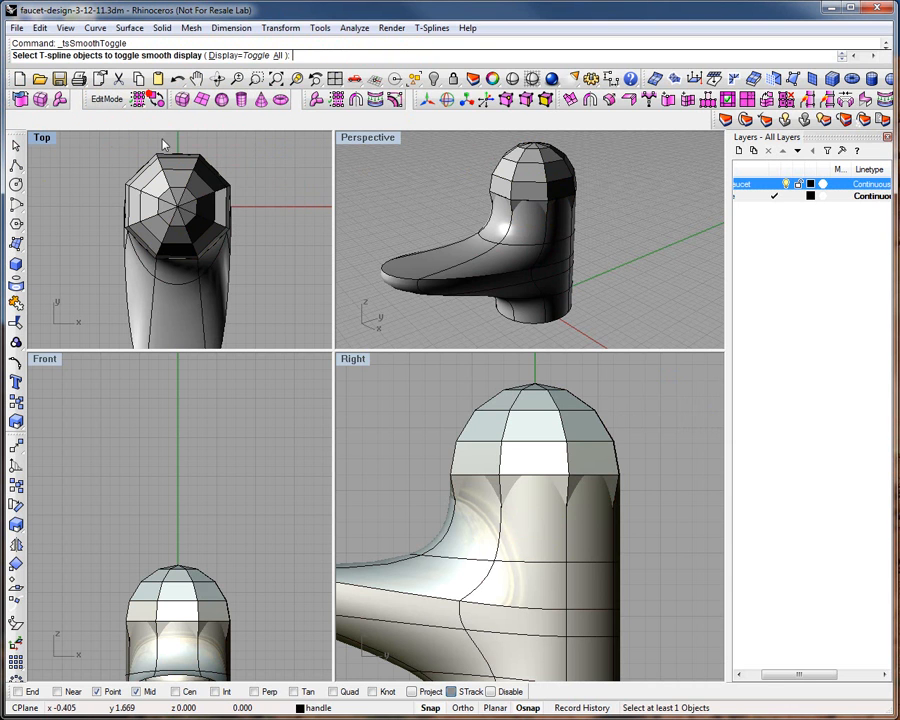
left_click(182, 165)
left_click(540, 185)
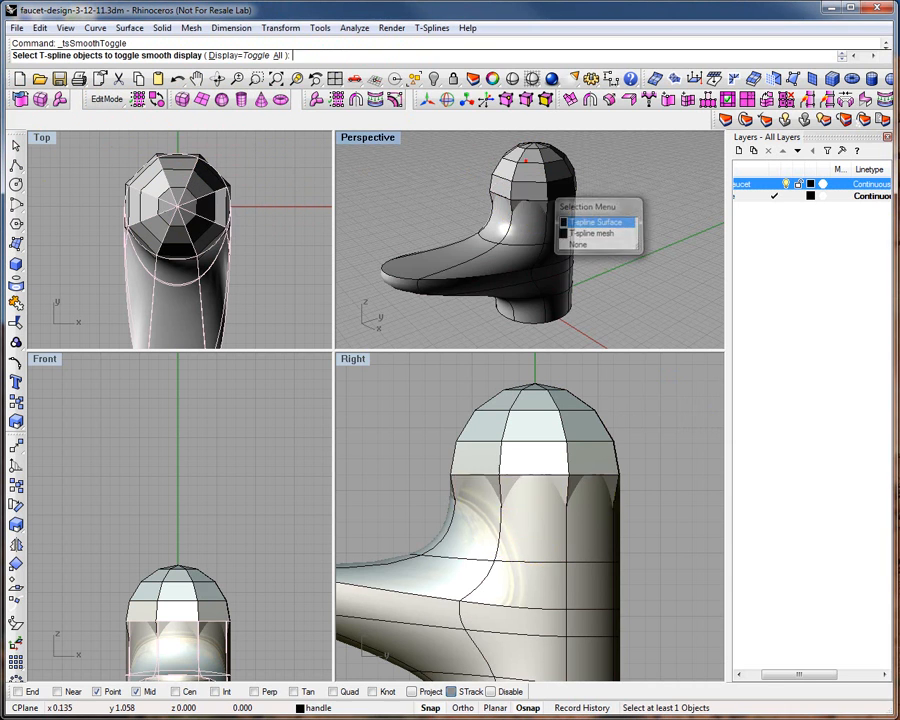
left_click(527, 163)
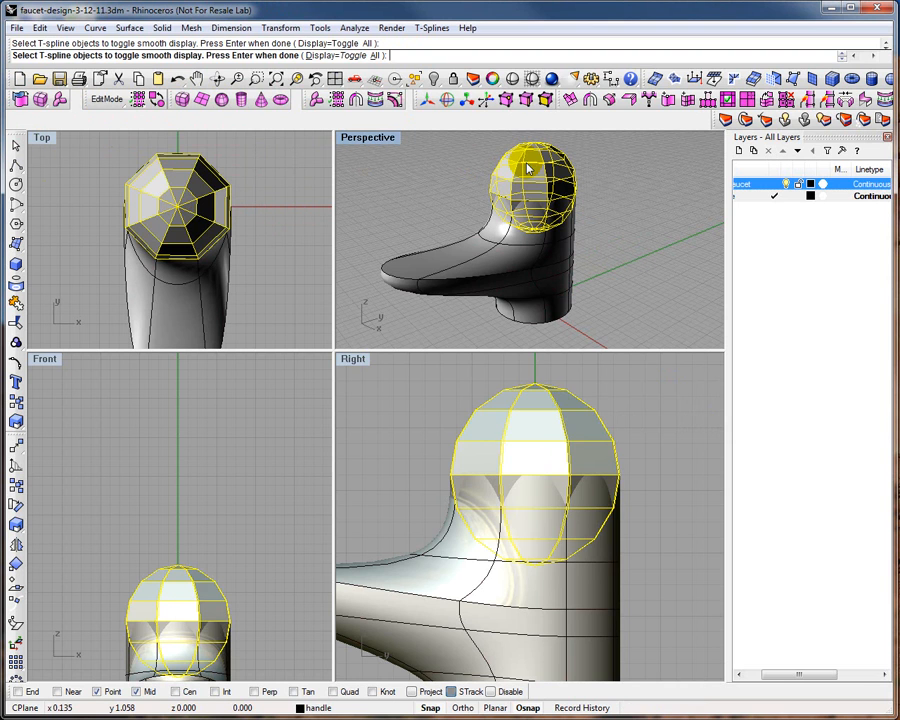
key("Return")
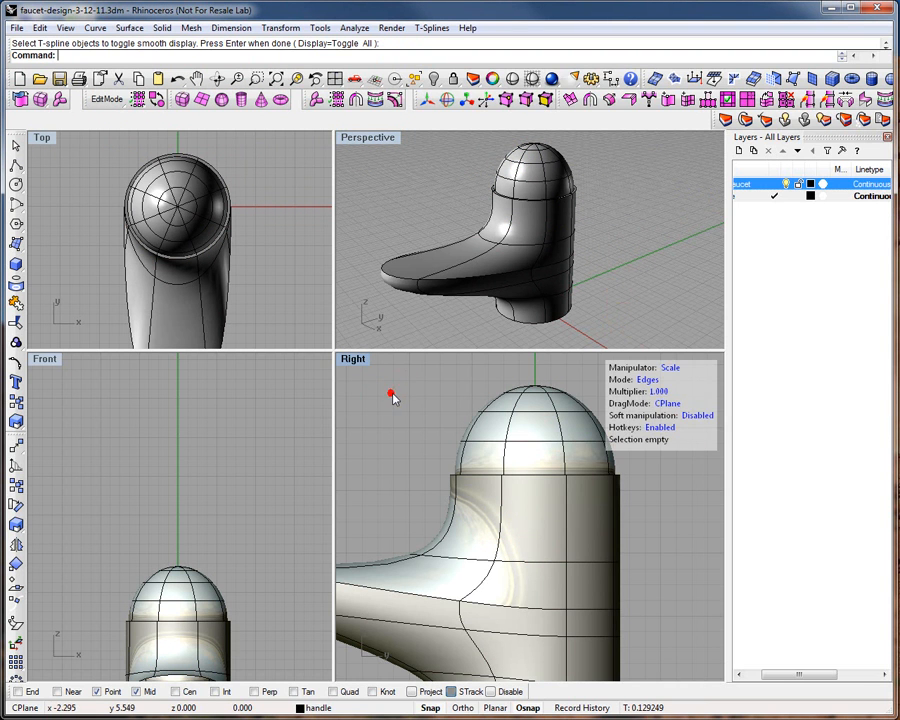
- Isolate and select all edges of the smoothed sphere, restore the Lower faucet layer, and scale the sphere up flush with the body's sides
left_click(786, 184)
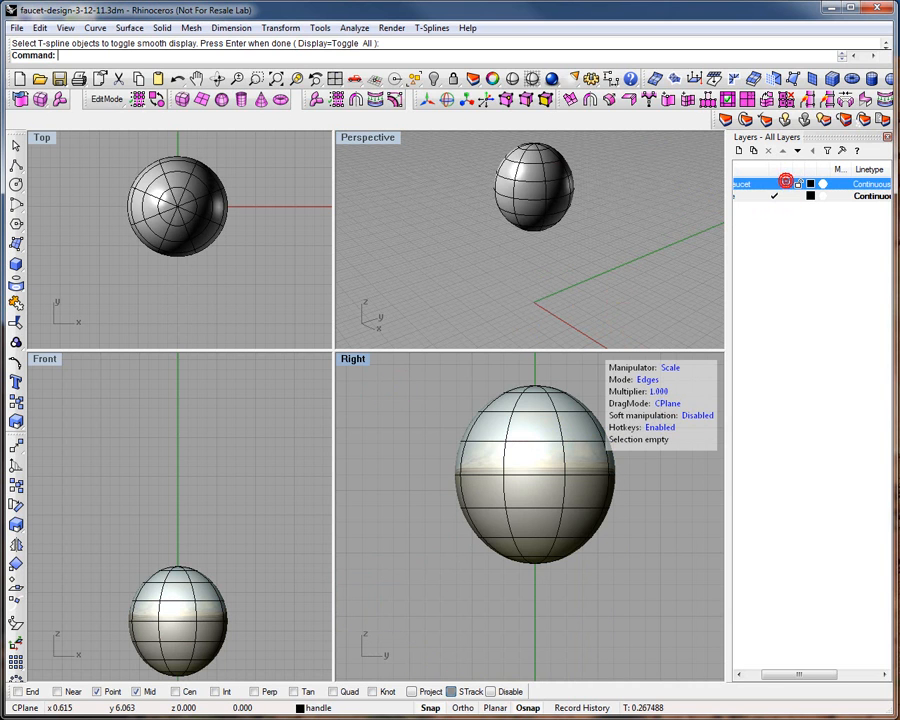
left_click_drag(416, 370, 625, 575)
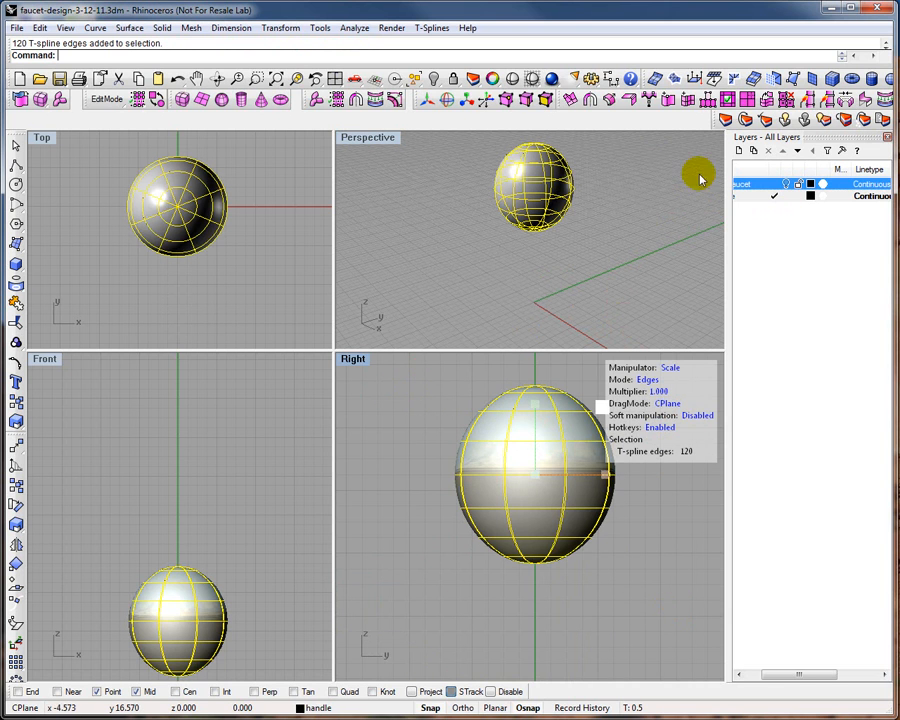
left_click(786, 184)
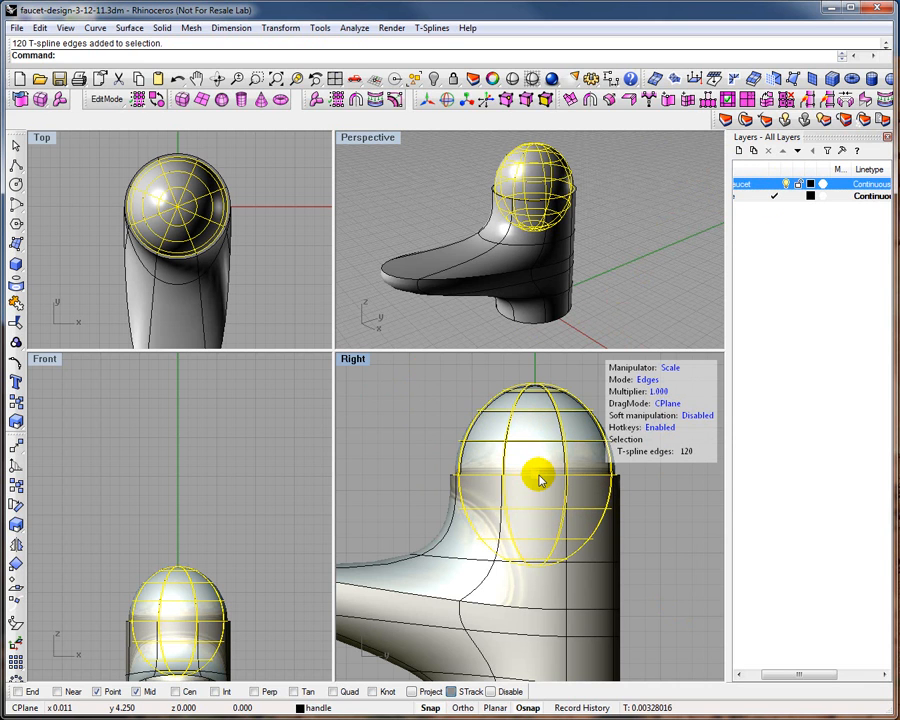
left_click_drag(541, 475, 541, 475)
left_click(407, 413)
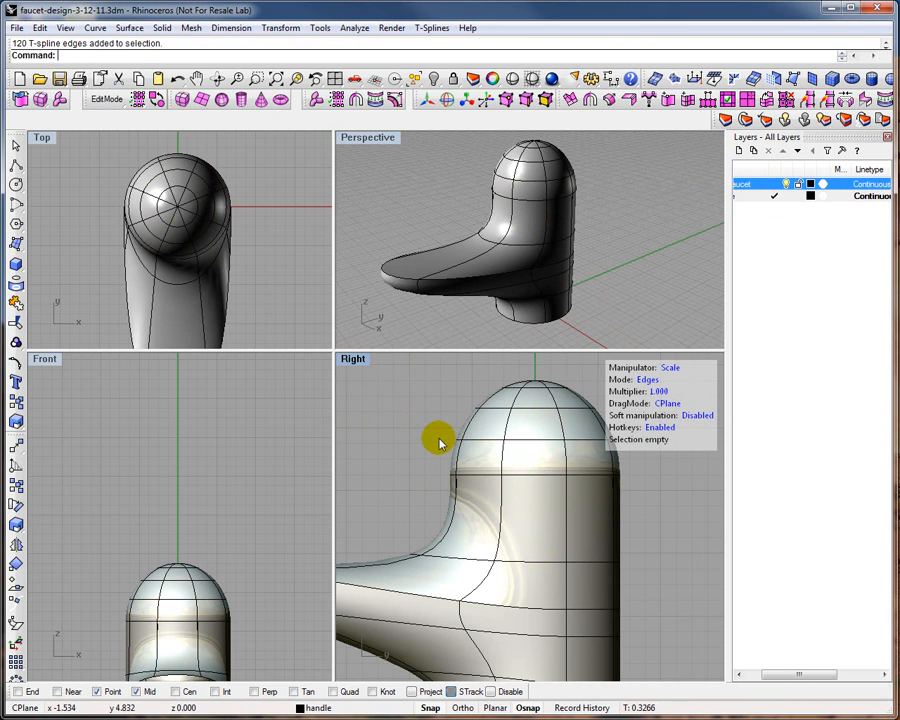
scroll(436, 438, "up", 3)
scroll(438, 446, "down", 4)
scroll(438, 448, "up", 1)
scroll(496, 446, "up", 2)
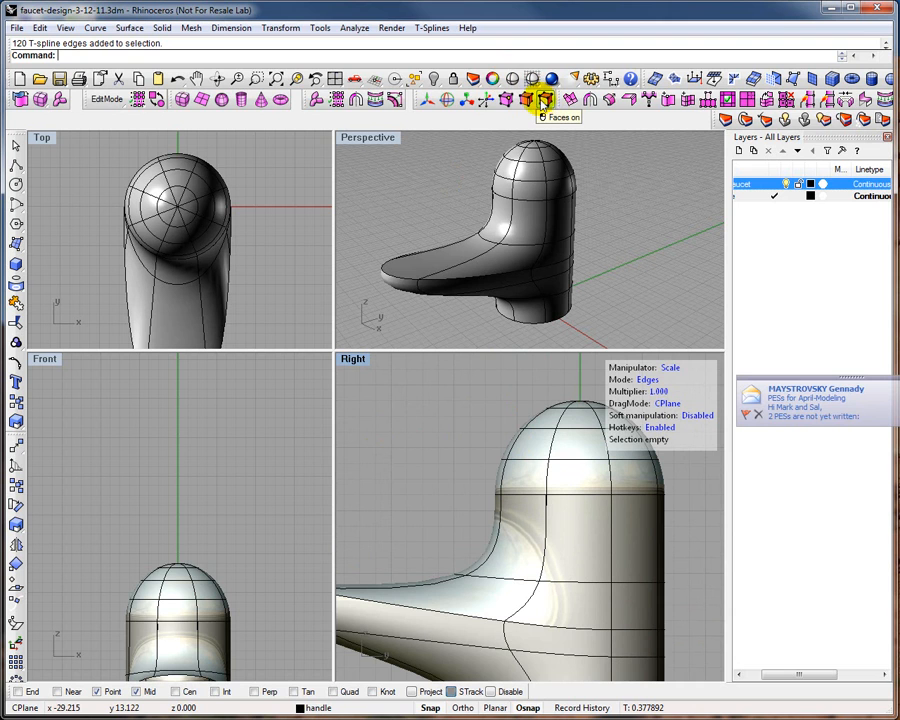
- Pull the sphere's front face outward above the spout to form a lever, and raise its tip level with the handle's top
left_click(545, 100)
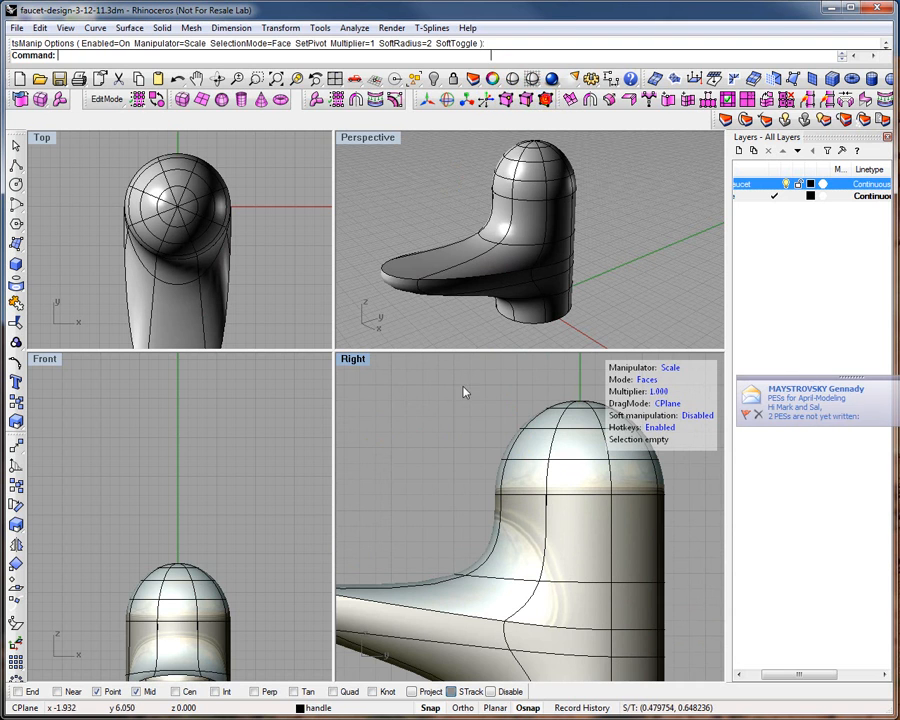
left_click(510, 452)
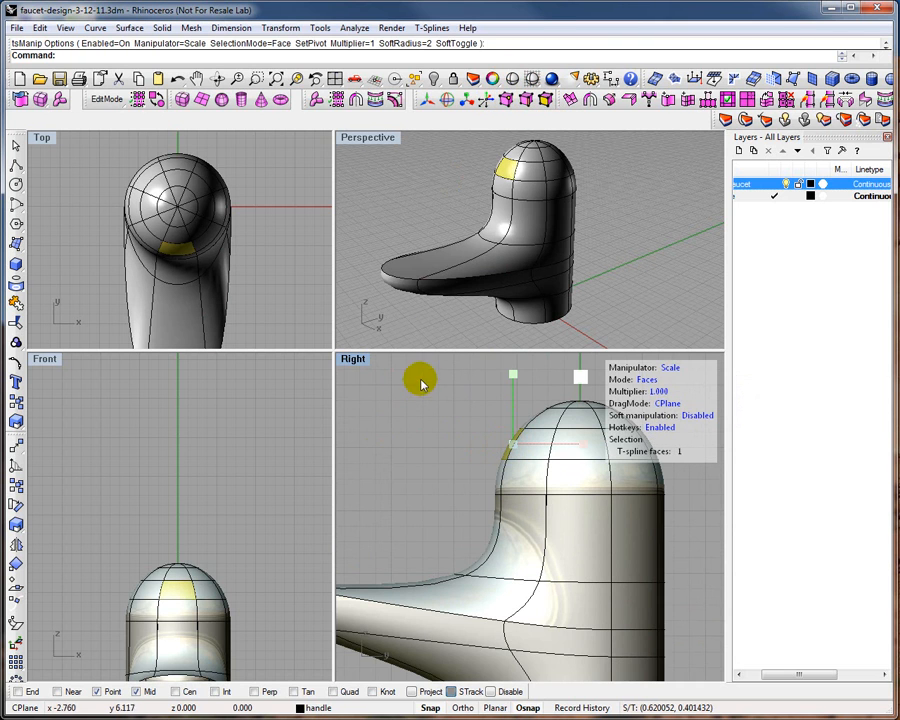
left_click(432, 83)
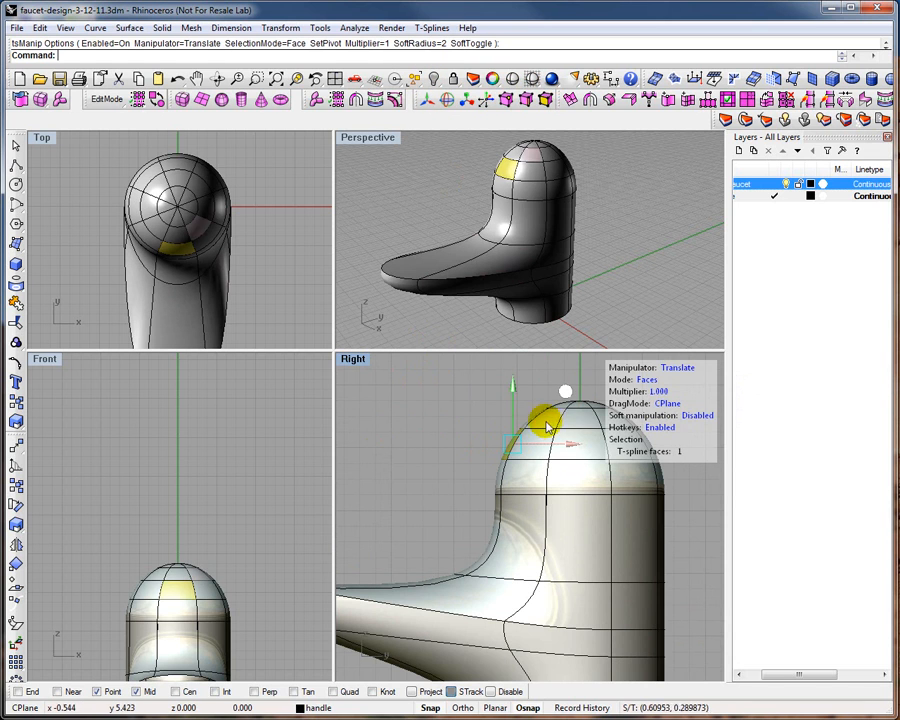
left_click_drag(572, 448, 453, 455)
scroll(453, 455, "down", 6)
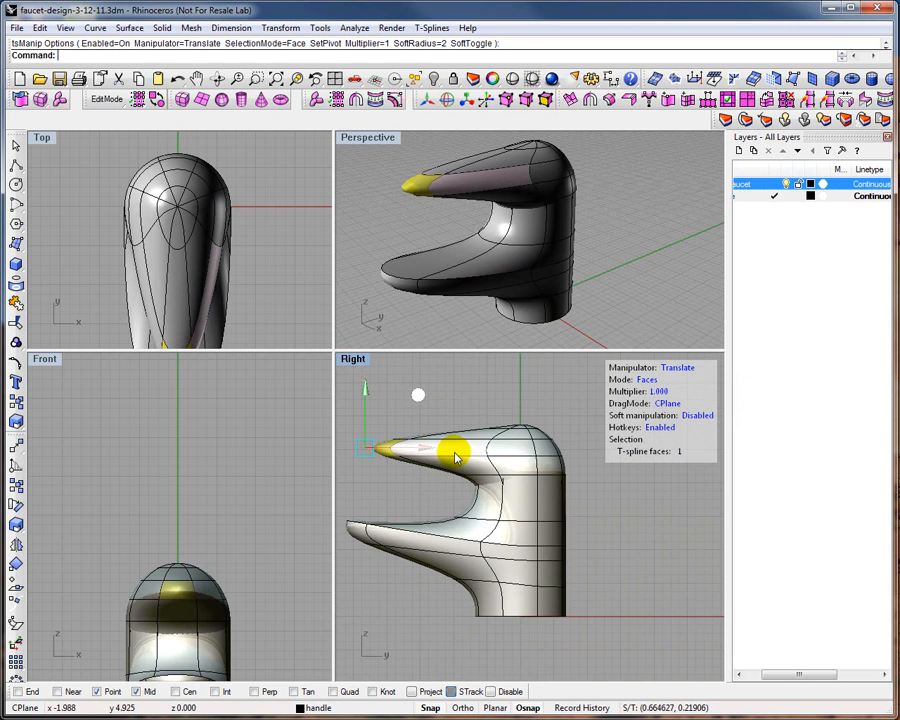
left_click_drag(436, 451, 430, 453)
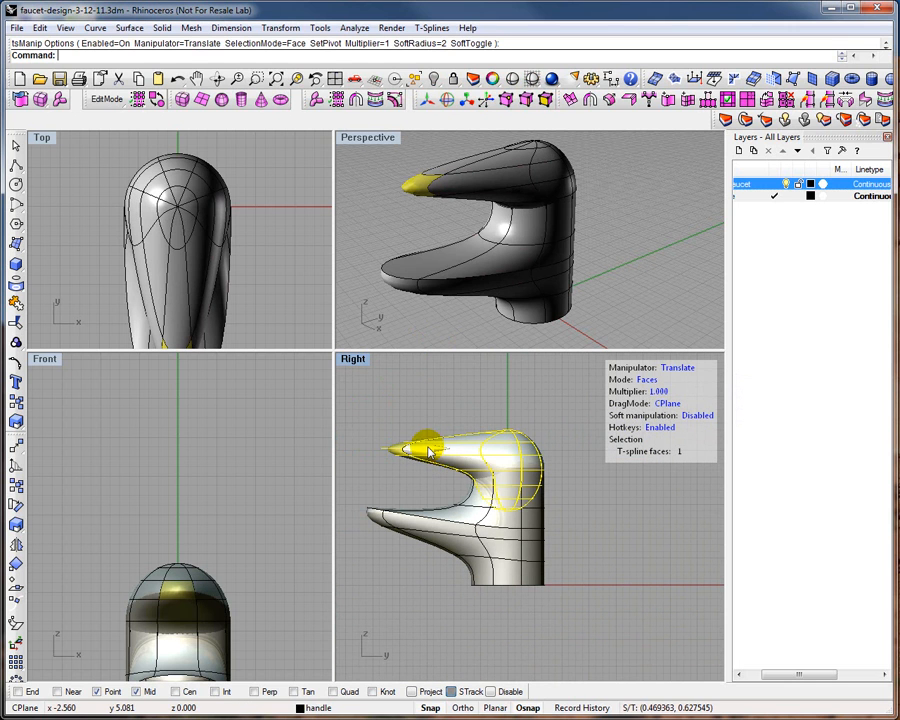
left_click_drag(427, 452, 426, 451)
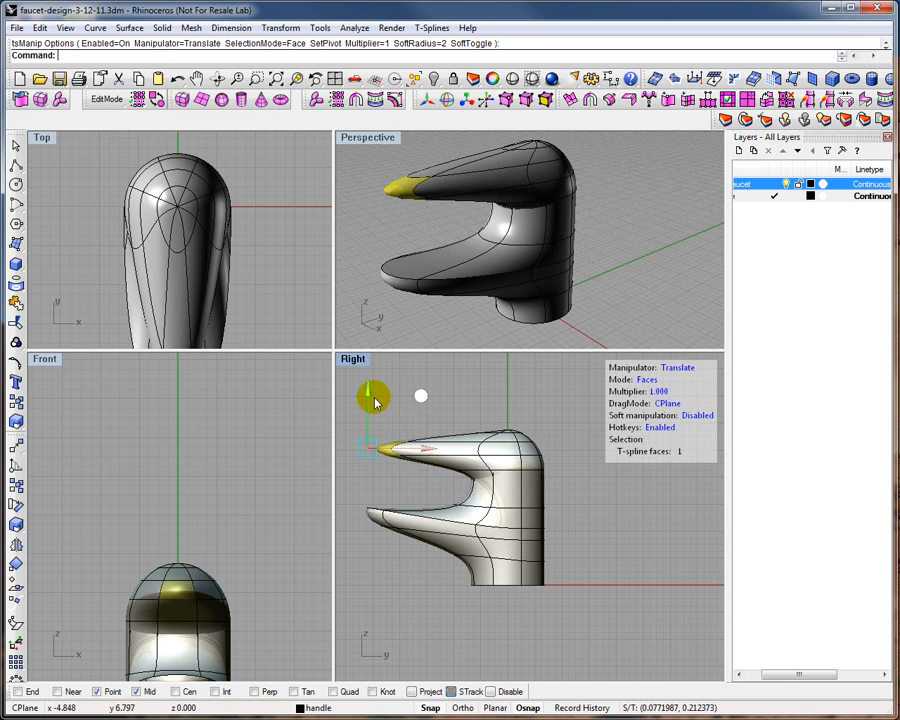
left_click_drag(370, 390, 436, 420)
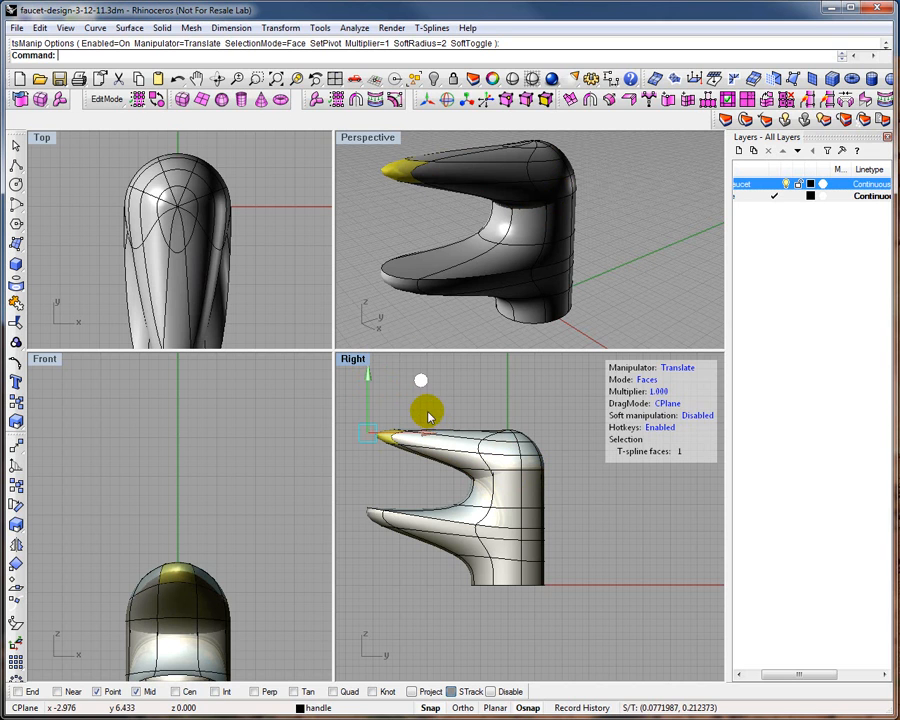
- Hide the Lower faucet layer, select the four vertices at the lever's tip, and scale them wider across the handle
left_click(268, 268)
scroll(268, 268, "up", 2)
scroll(262, 278, "down", 6)
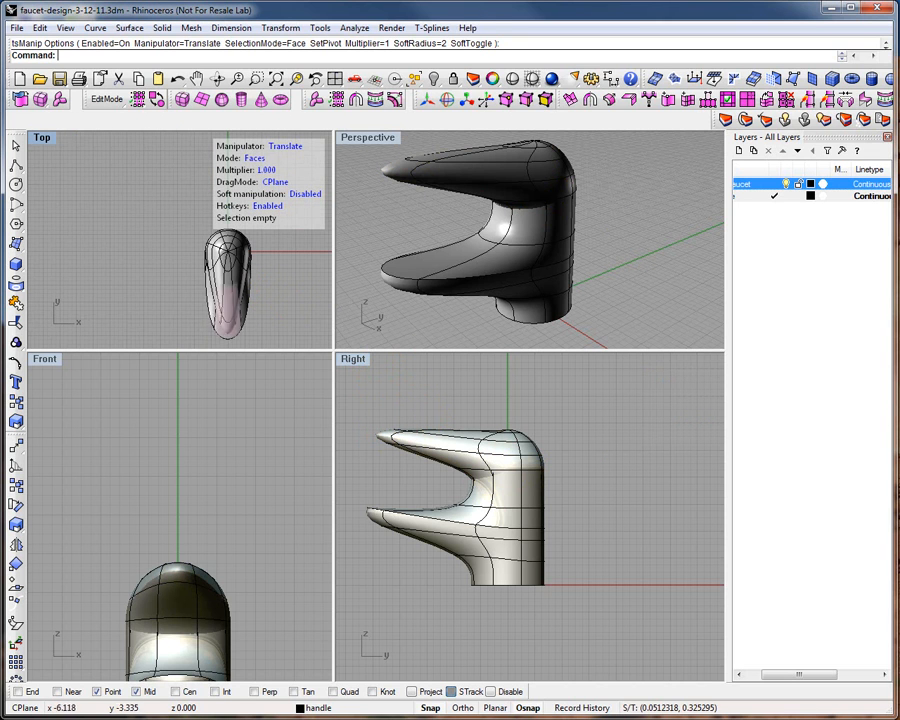
left_click(786, 184)
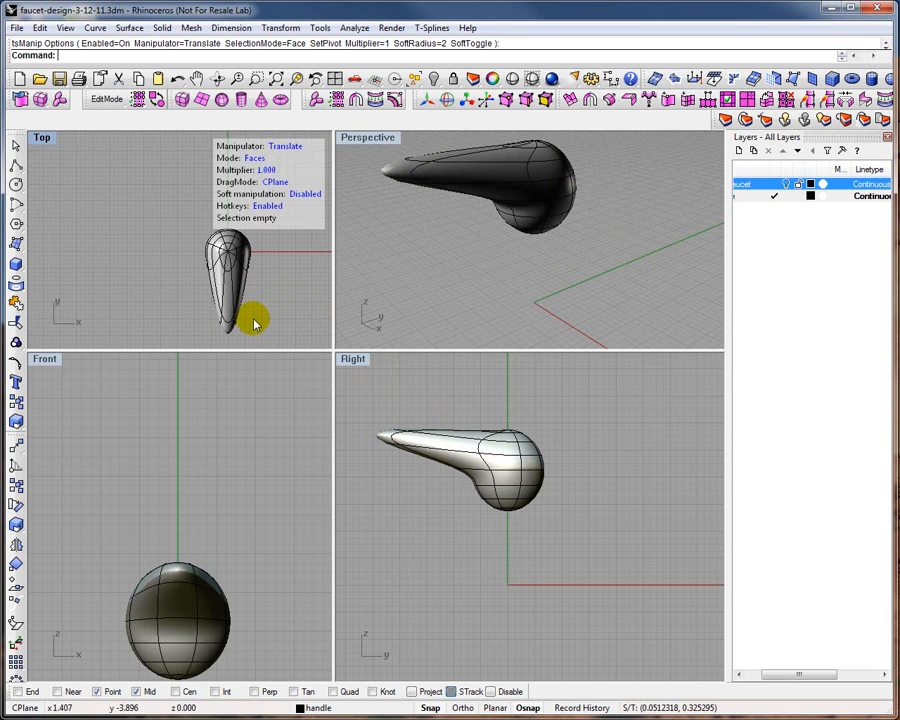
scroll(215, 330, "down", 2)
scroll(211, 325, "up", 5)
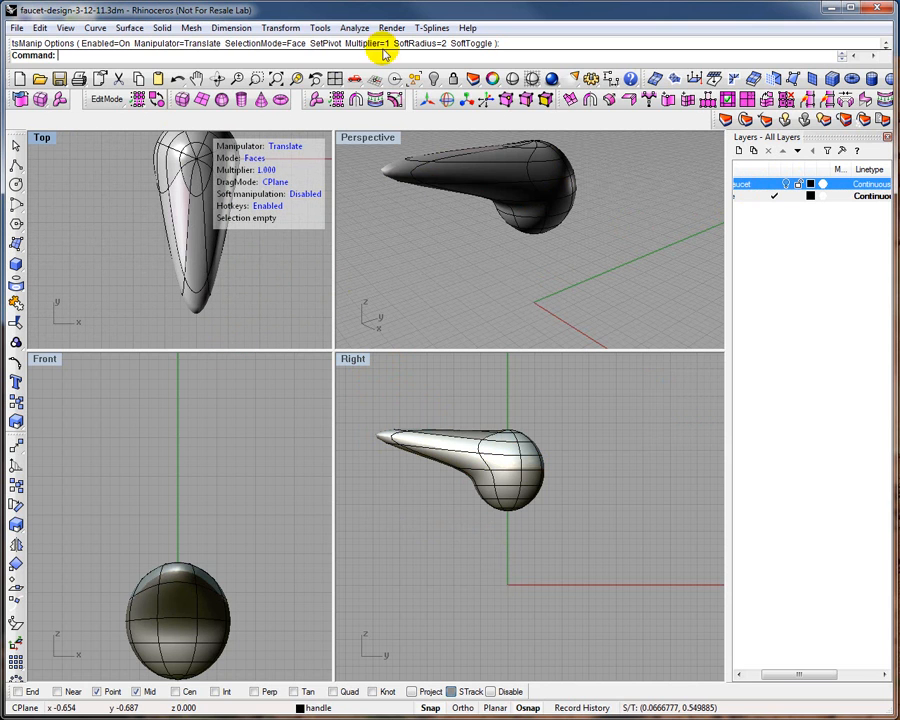
left_click(506, 98)
left_click_drag(153, 309, 233, 337)
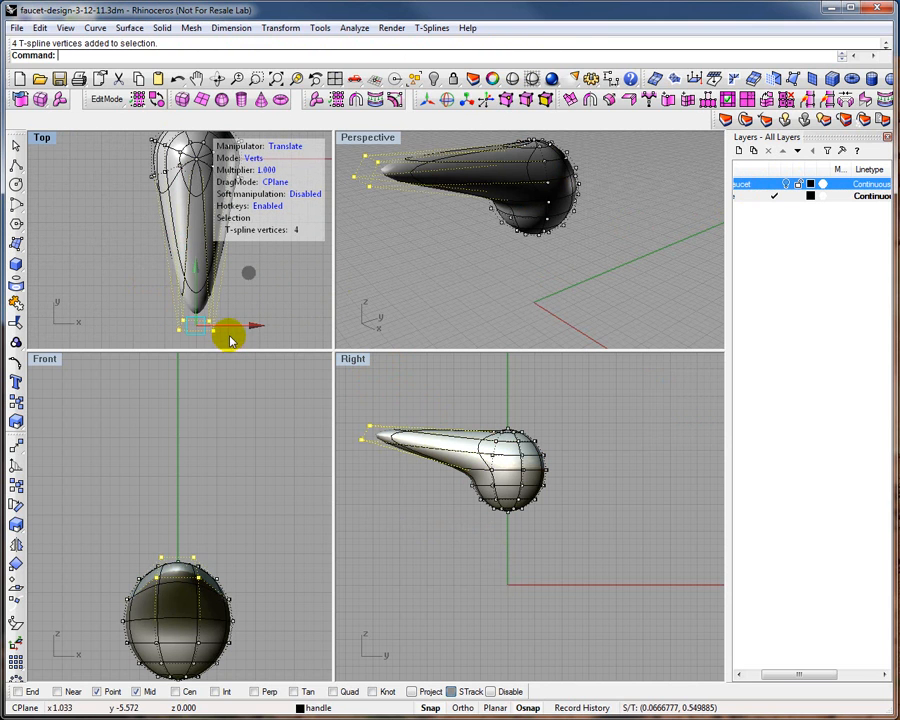
left_click(470, 99)
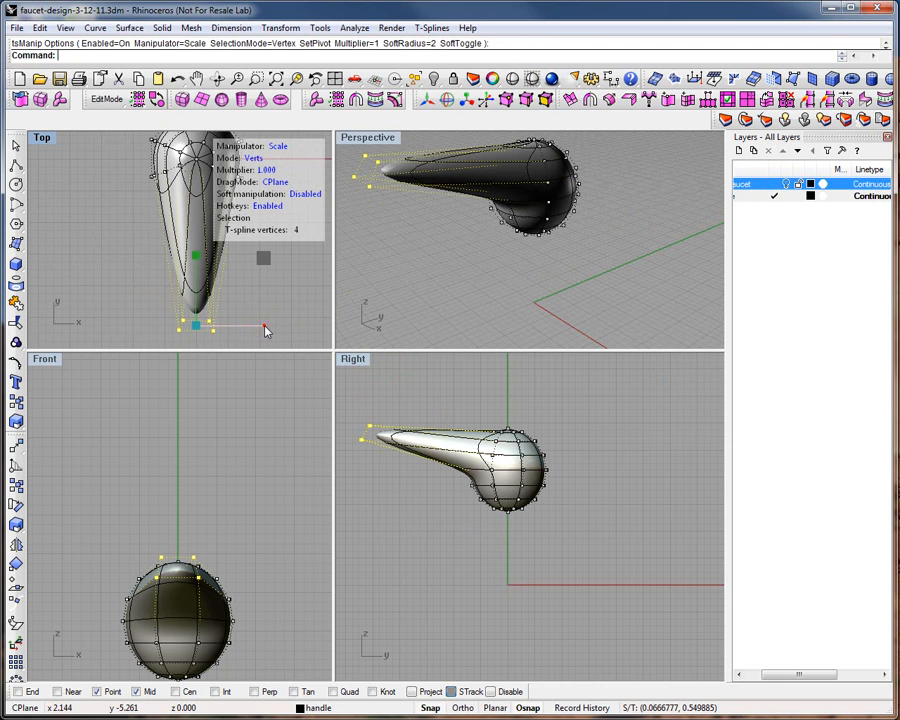
mouse_move(270, 330)
left_mouse_down()
mouse_move(285, 323)
mouse_move(287, 331)
mouse_move(282, 325)
left_mouse_up()
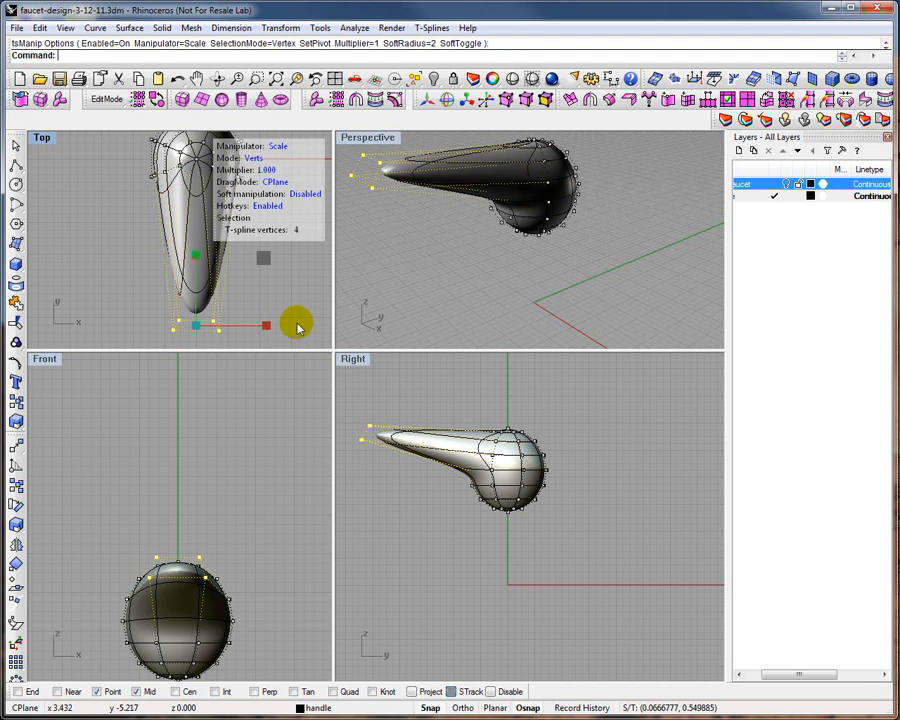
left_click(434, 385)
- Select the eight-edge loop outlining the handle's upper surface and crease it
middle_click(476, 248)
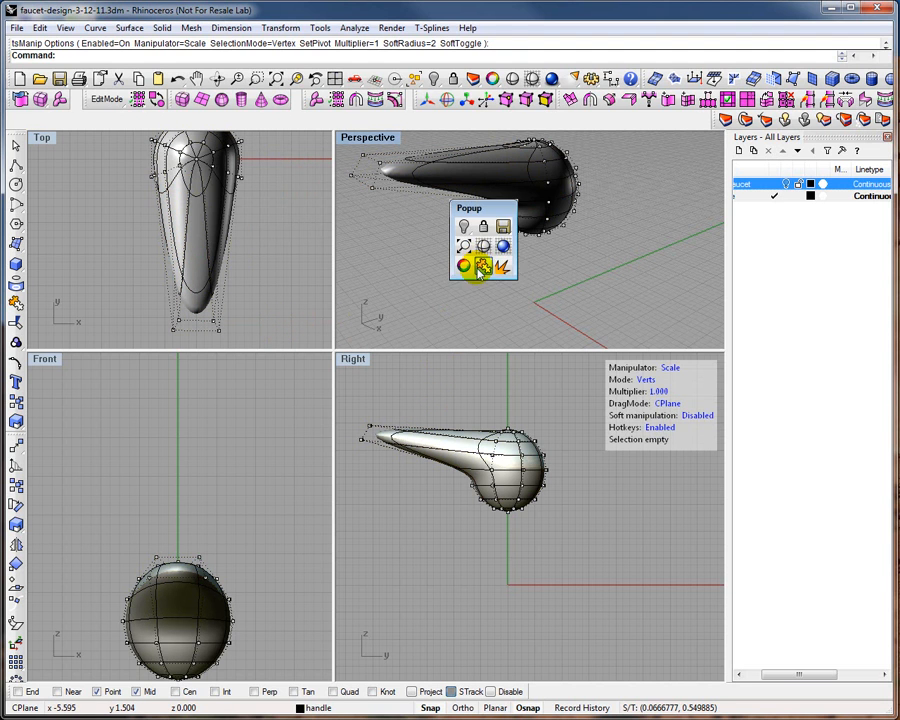
left_click(385, 248)
right_click_drag(420, 250, 468, 147)
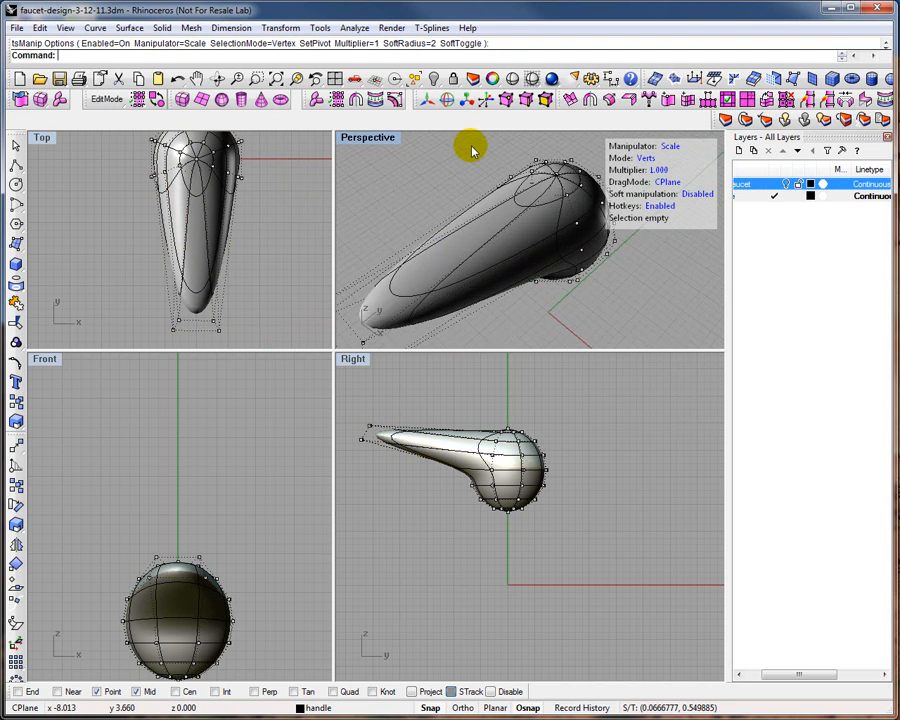
left_click(526, 101)
left_click(521, 255)
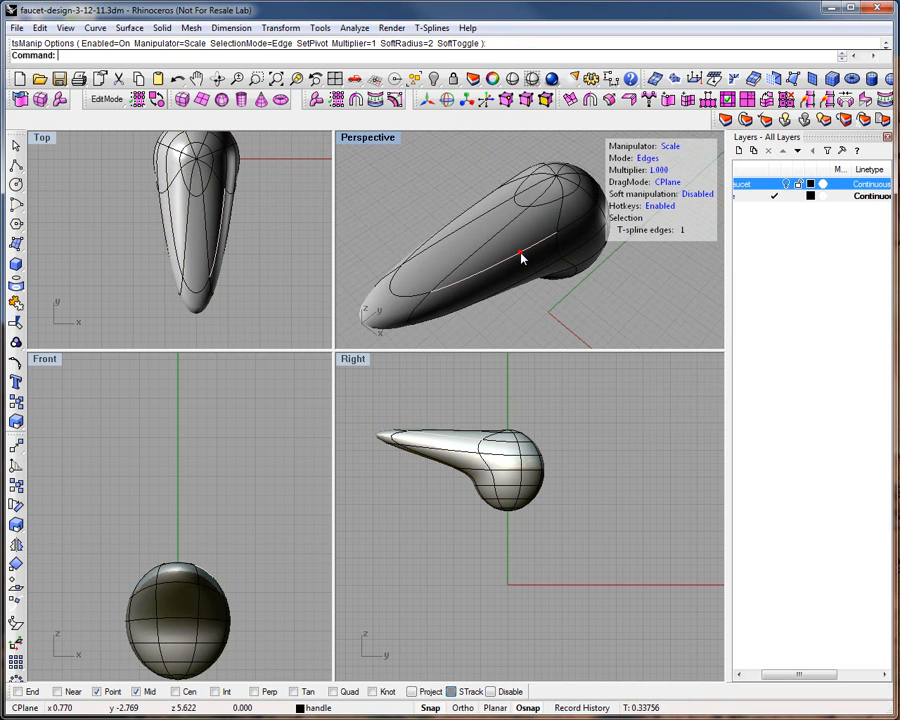
double_click(403, 295, "shift")
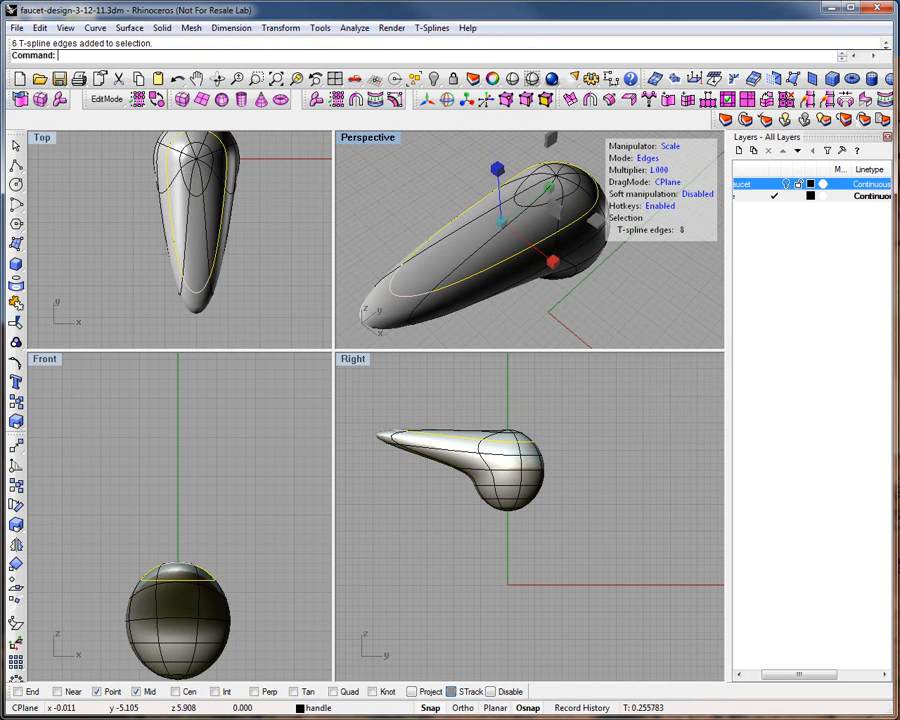
left_click(628, 99)
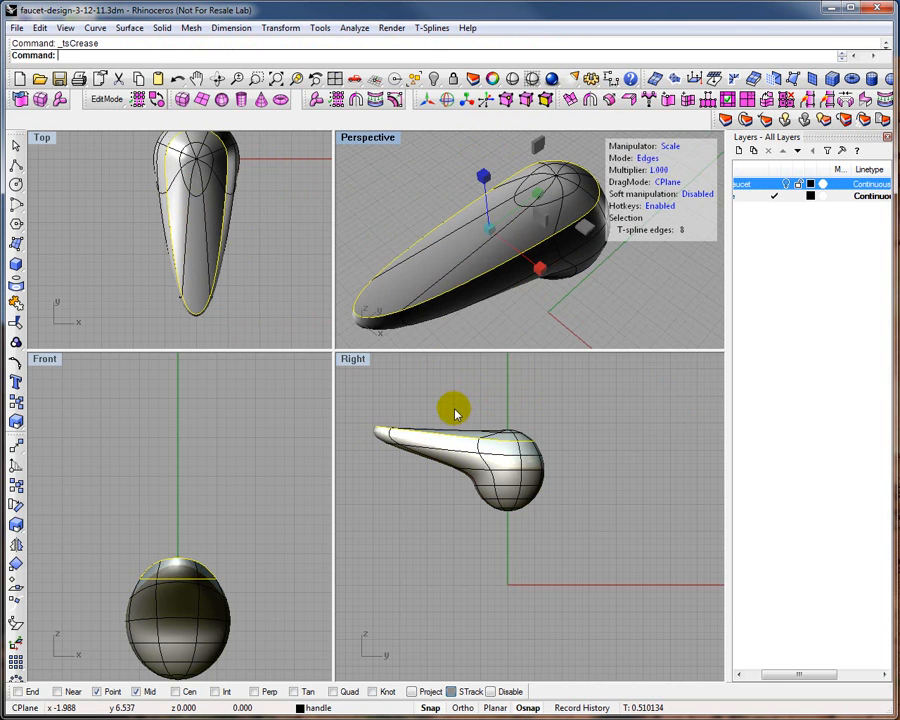
- Select the nine vertices at the crown of the handle and flatten them slightly by scaling them vertically
scroll(453, 410, "up", 5)
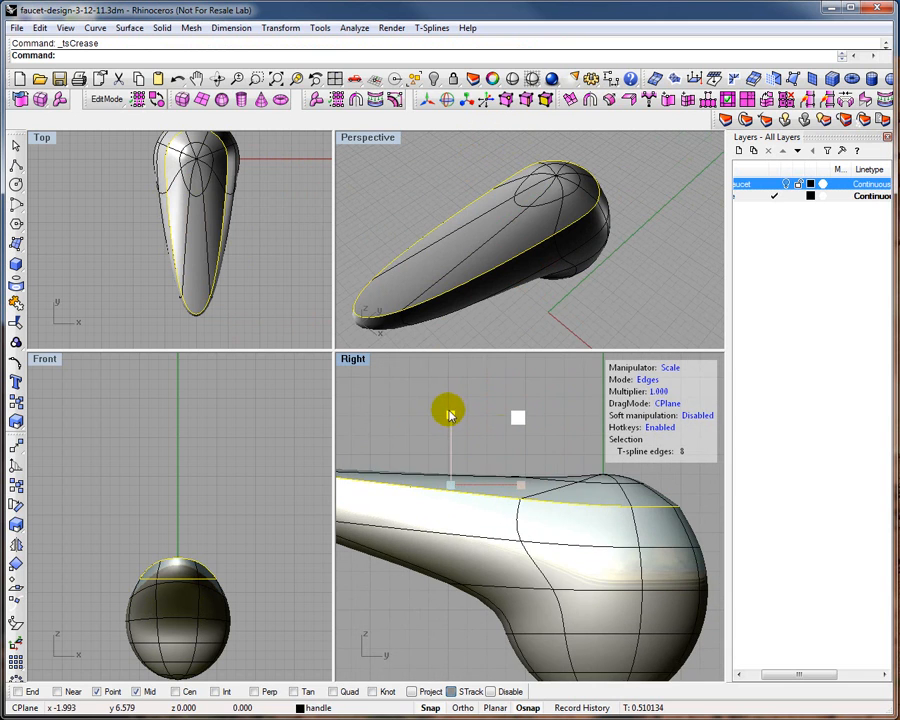
scroll(536, 440, "down", 1)
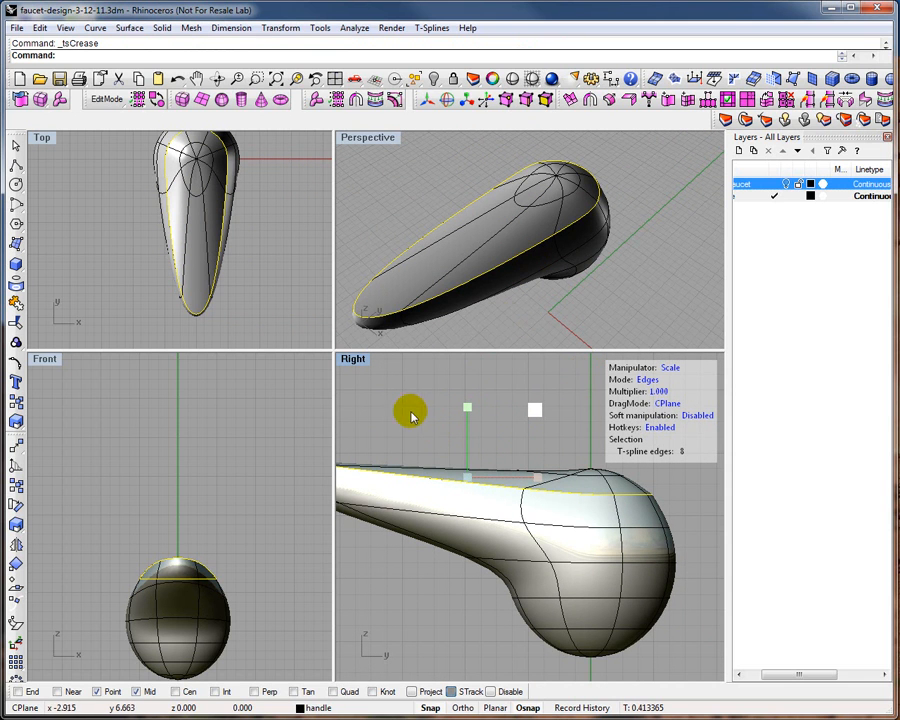
left_click_drag(333, 408, 278, 408)
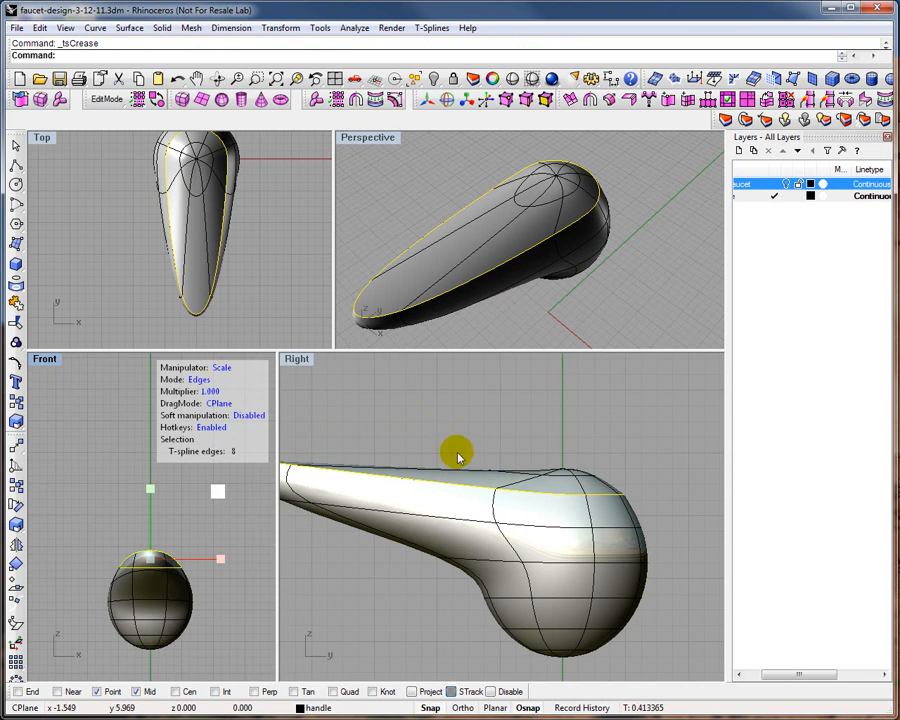
left_click(508, 103)
left_click_drag(496, 436, 620, 487)
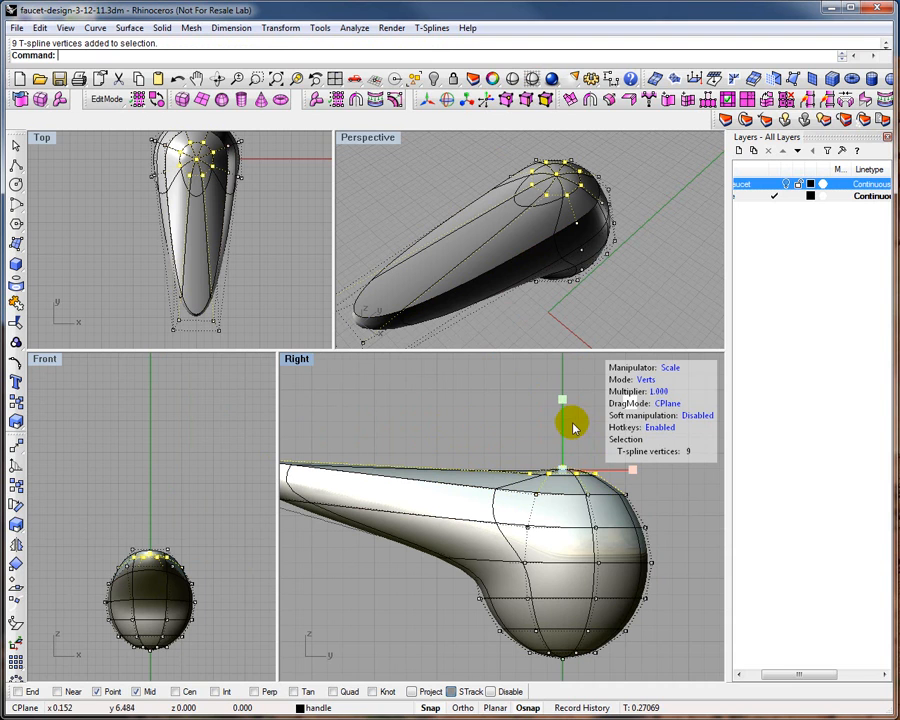
left_click_drag(563, 411, 563, 418)
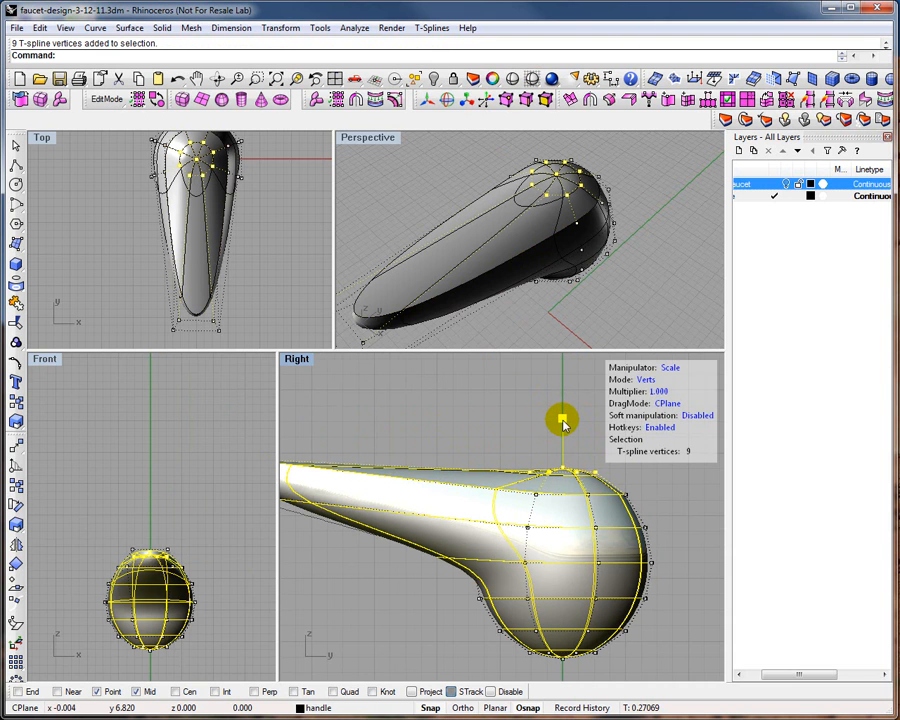
- Move the nine crown vertices down toward the creased edge to flatten the handle's upper surface
left_click(427, 100)
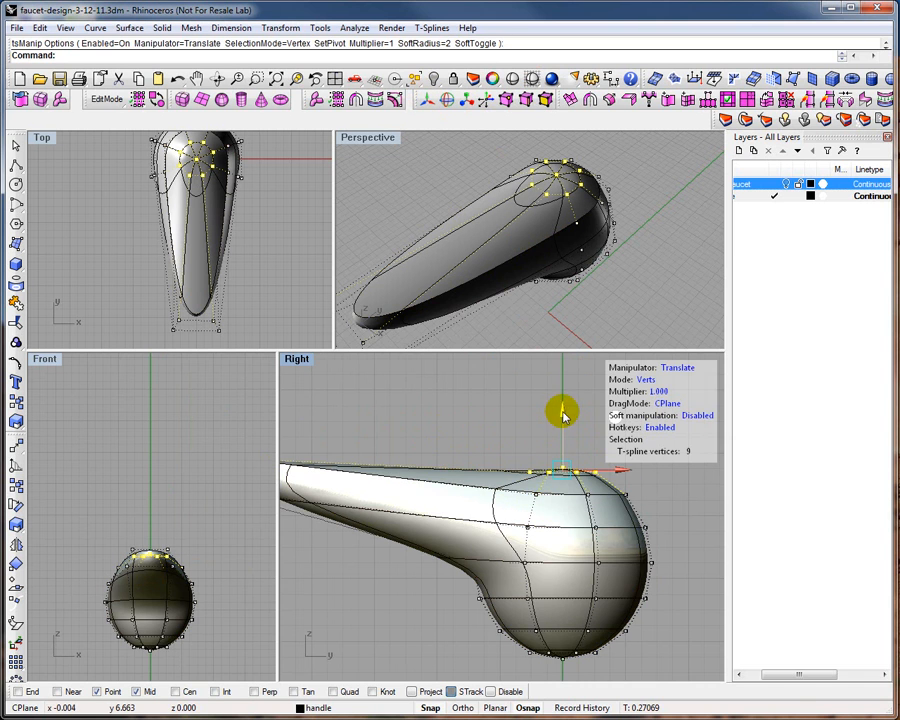
left_click_drag(562, 412, 563, 428)
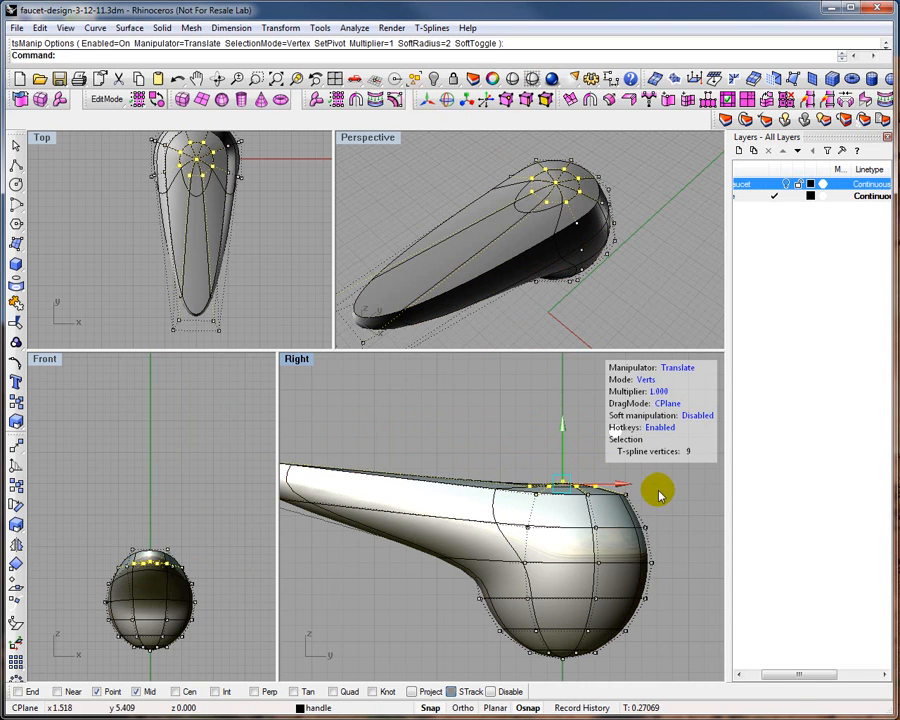
left_click(516, 444)
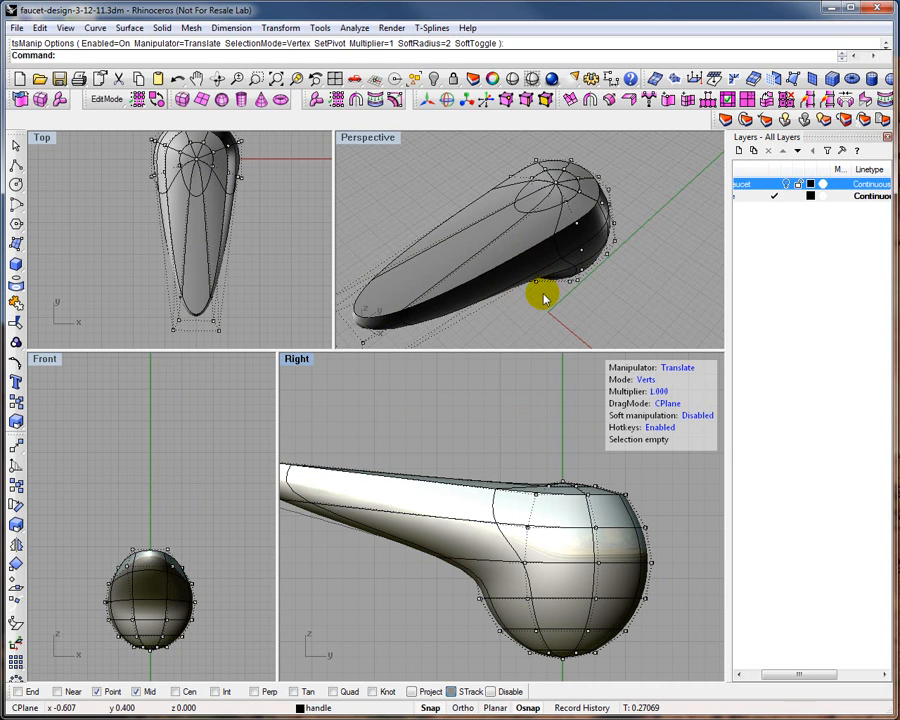
- Compare the handle with the body by briefly showing the Lower faucet layer, and check the four vertices where the lever meets the sphere
scroll(540, 303, "up", 3)
scroll(540, 301, "down", 5)
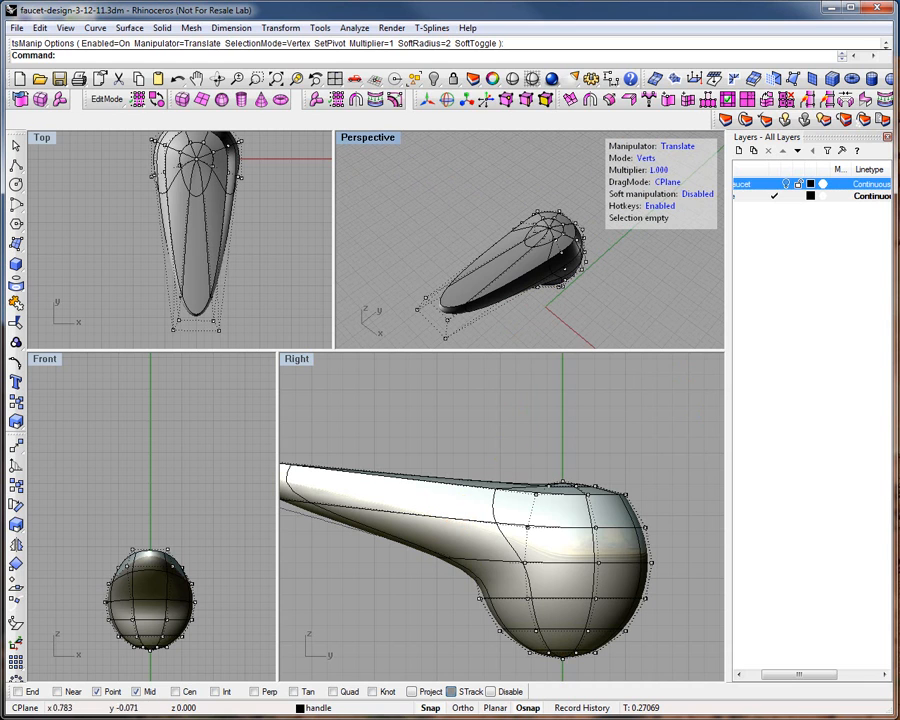
left_click(787, 185)
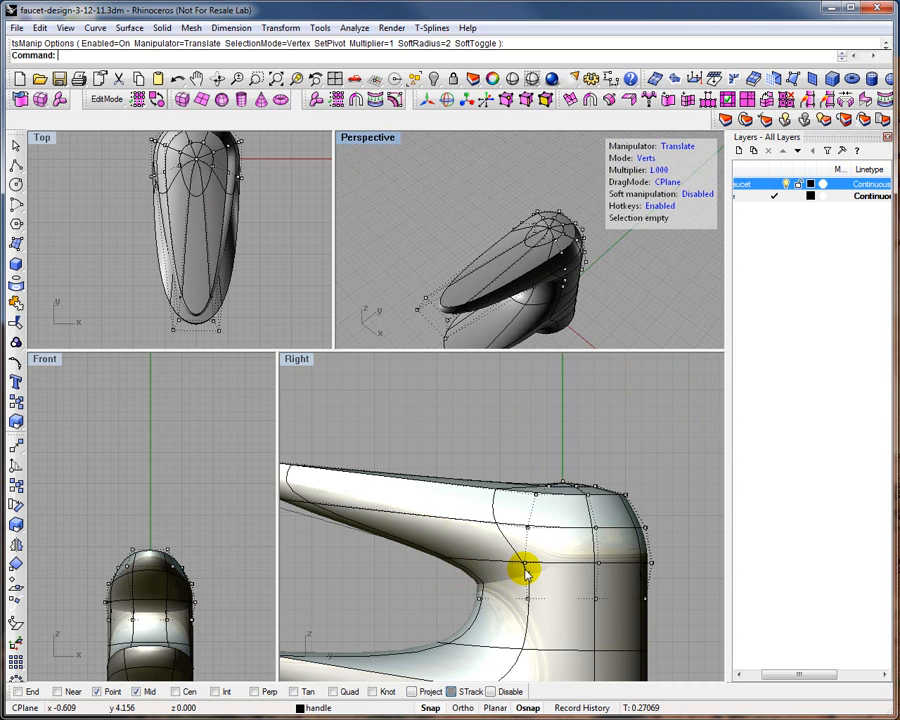
left_click(787, 185)
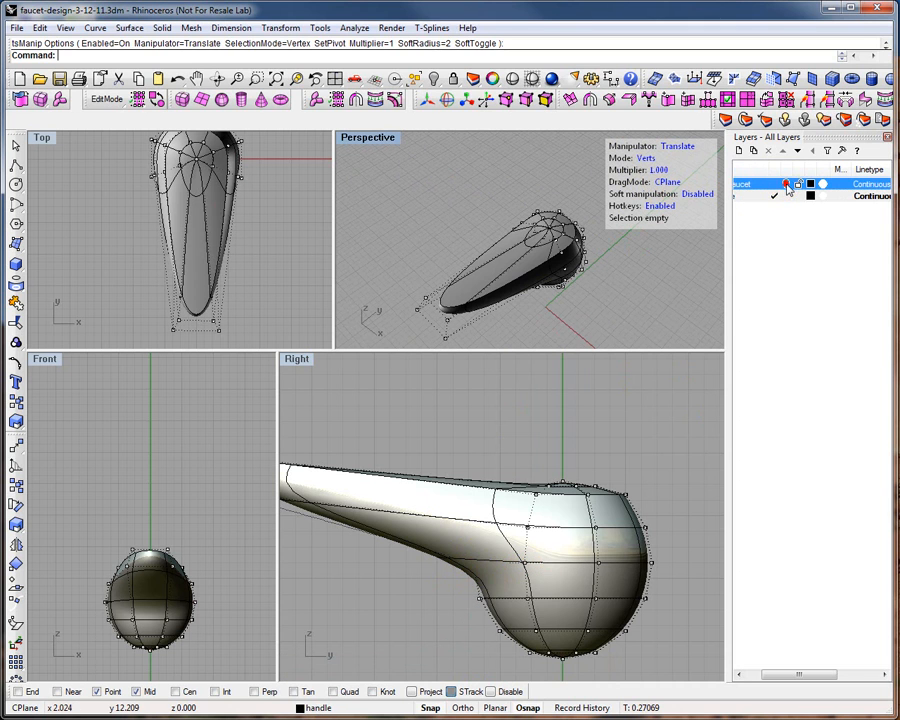
left_click_drag(376, 579, 566, 549)
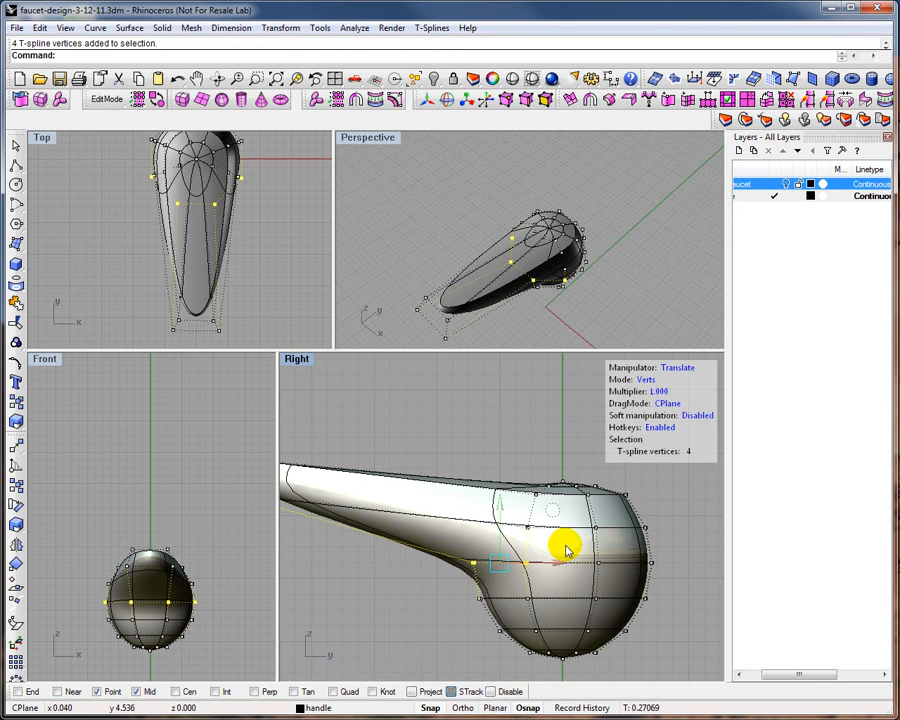
left_click(424, 589)
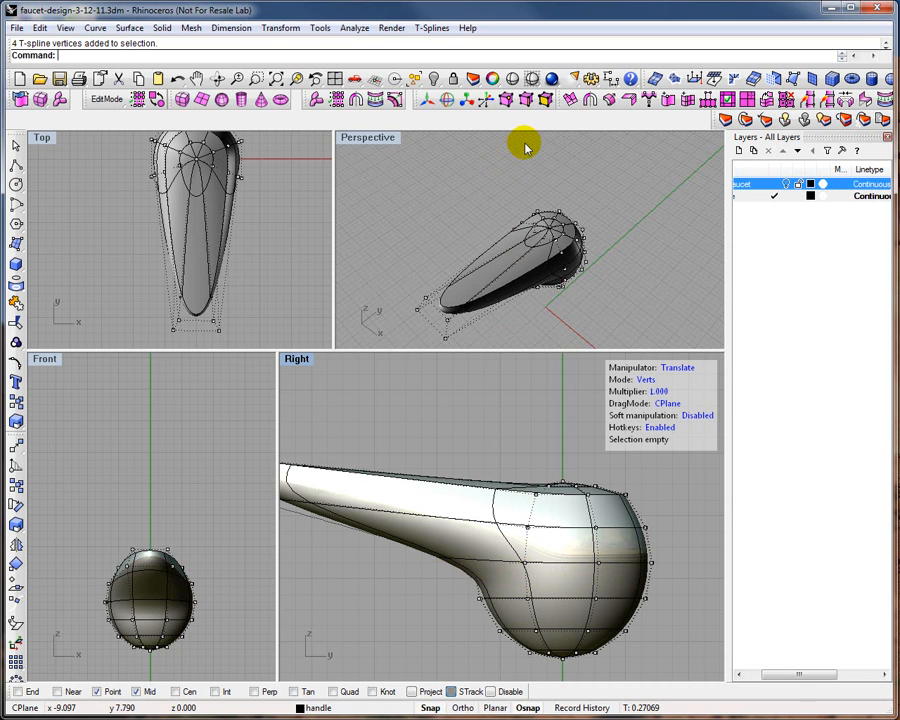
left_click(688, 101)
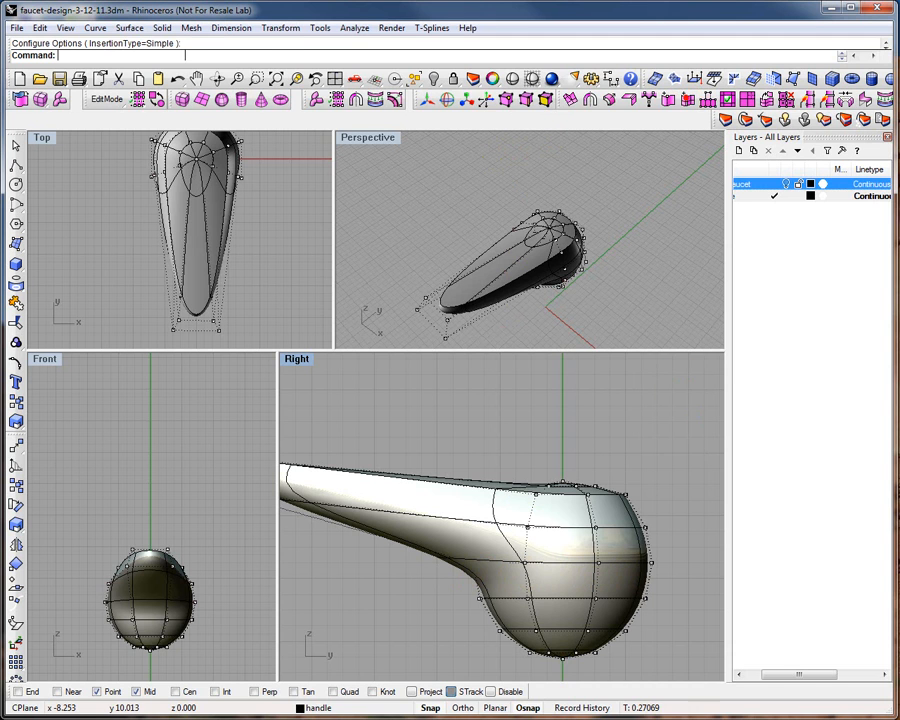
left_click(576, 566)
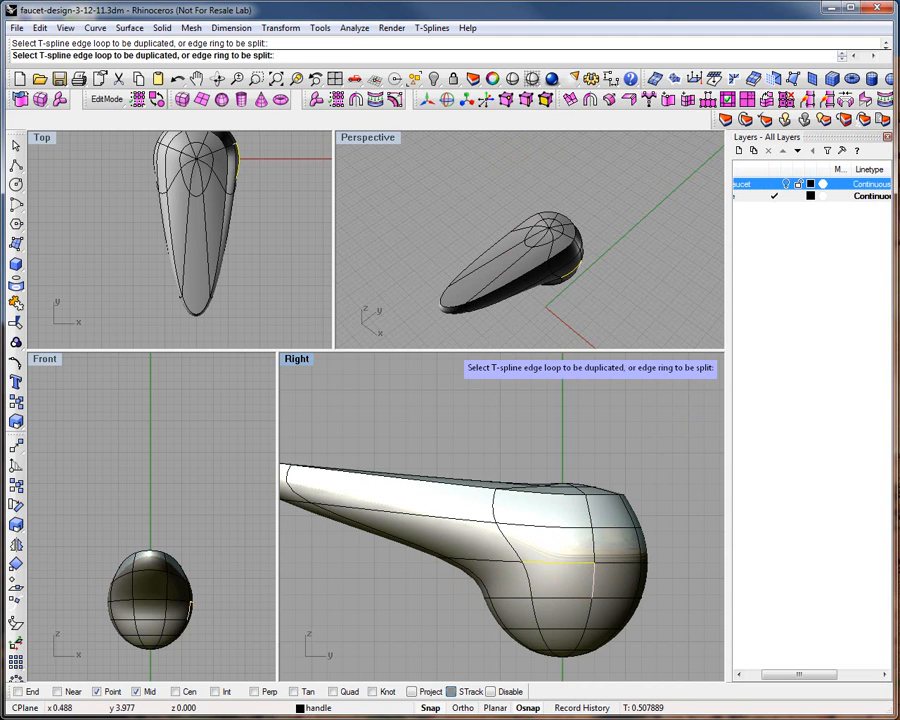
left_click(687, 101)
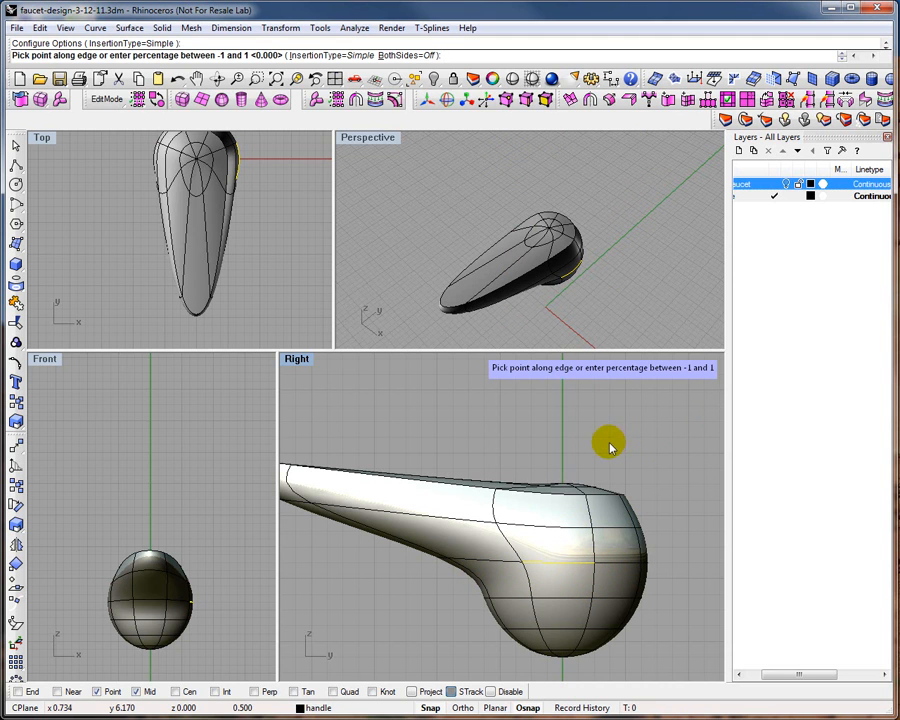
key("Escape")
- Select the eight-edge loop around the handle where the lever meets the sphere and insert a new edge loop midway to the one below
left_click(600, 566)
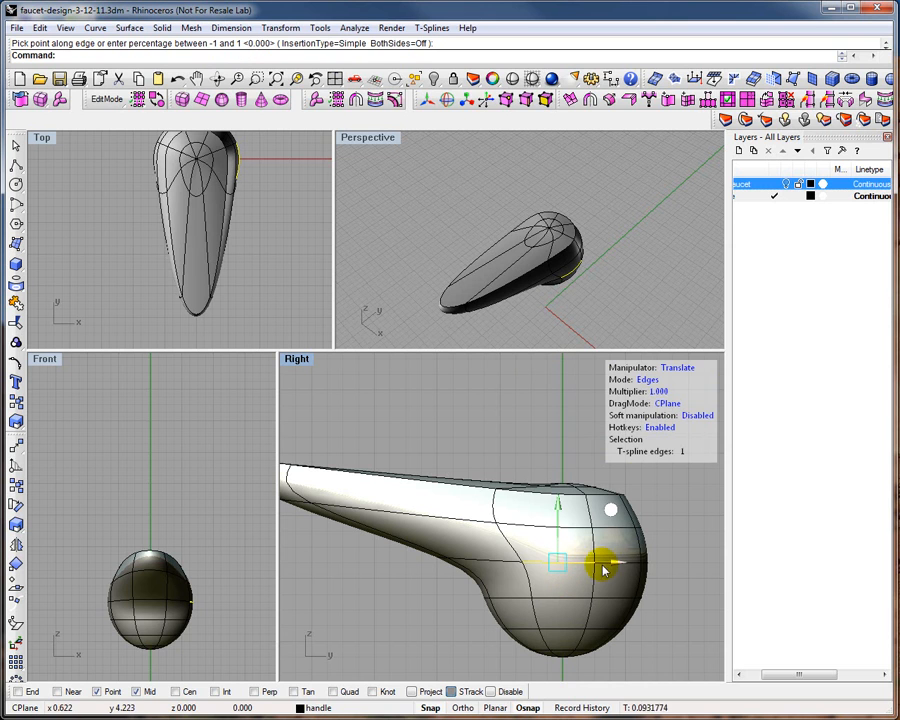
left_click(639, 566)
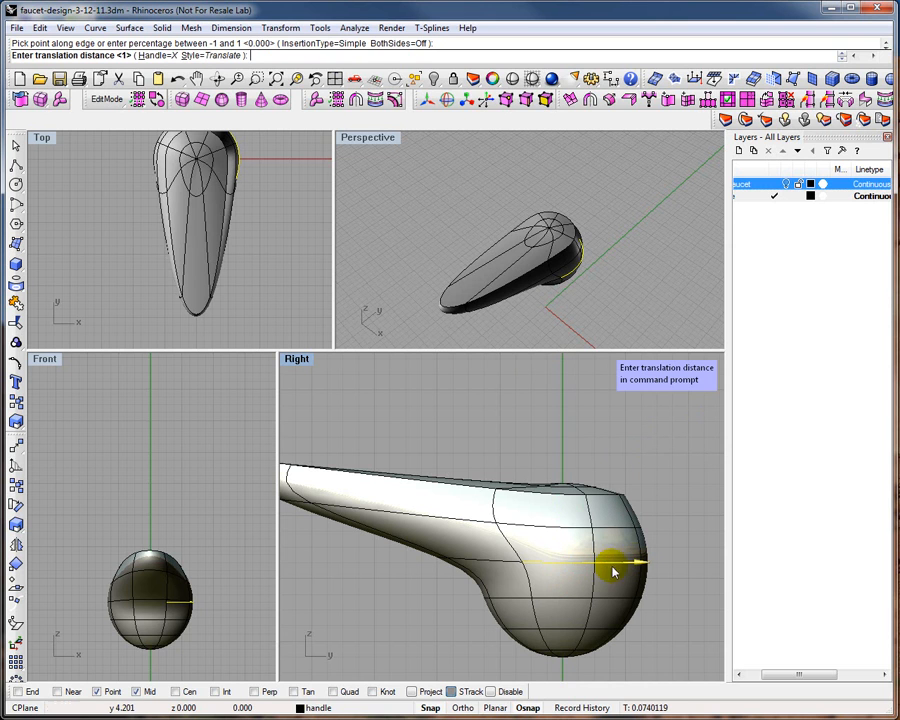
right_click_drag(587, 273, 453, 211)
scroll(490, 221, "up", 5)
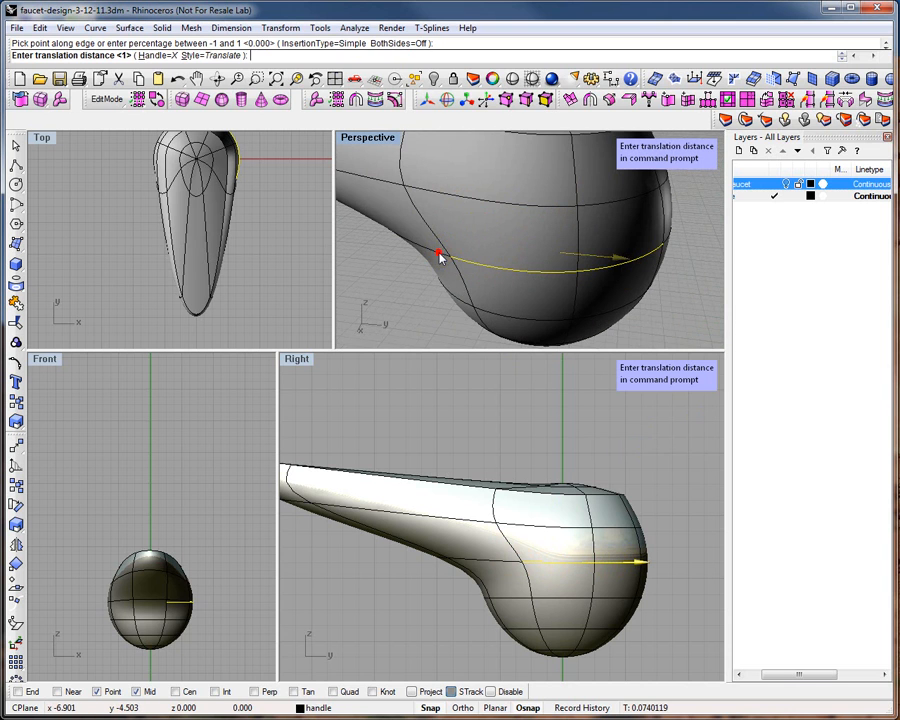
left_click(14, 143)
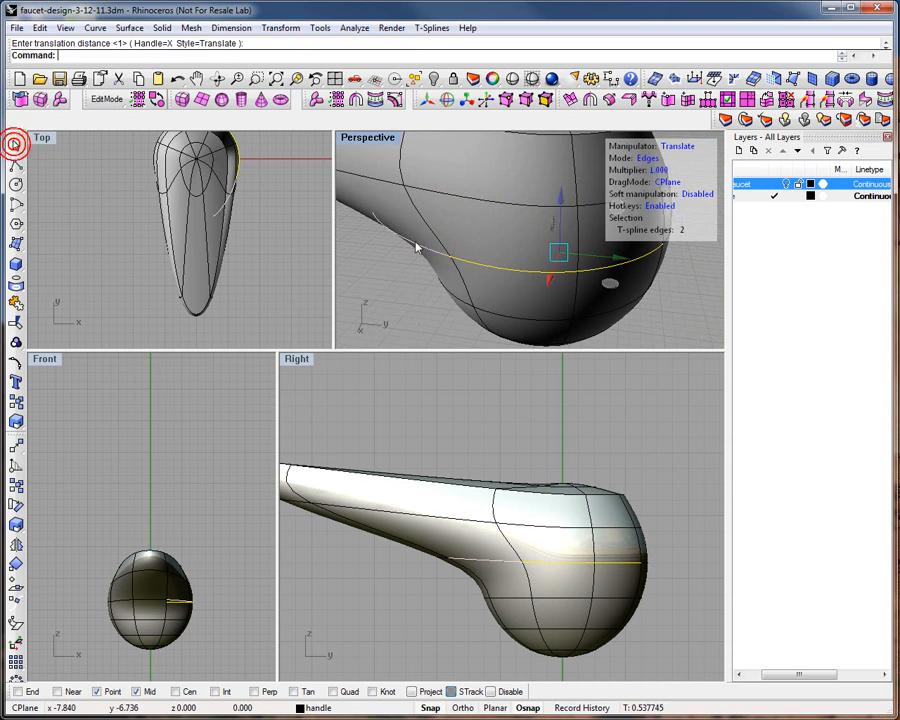
double_click(432, 250)
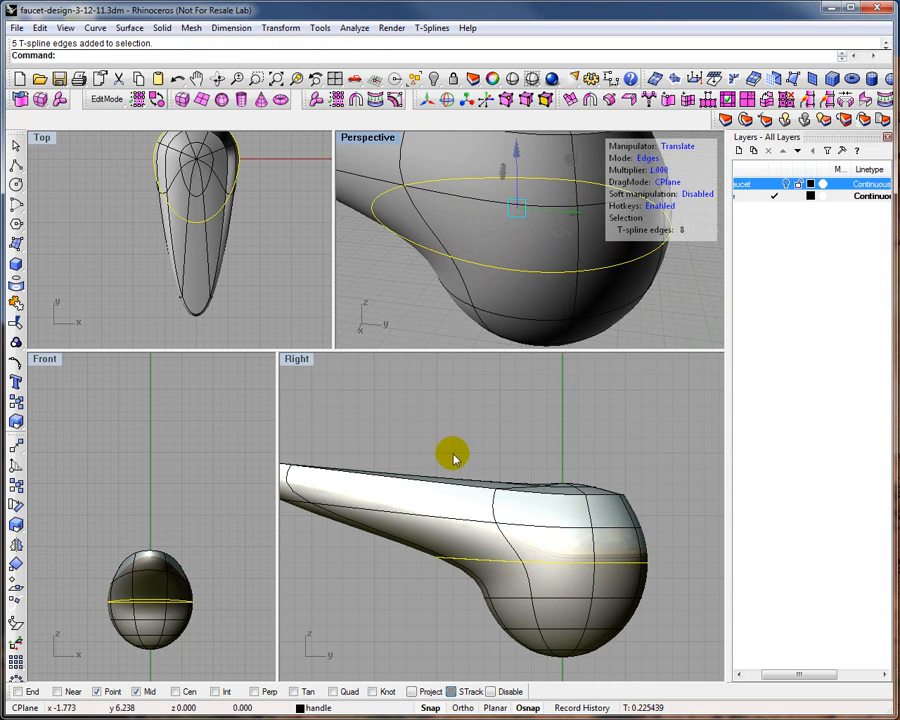
left_click(689, 101)
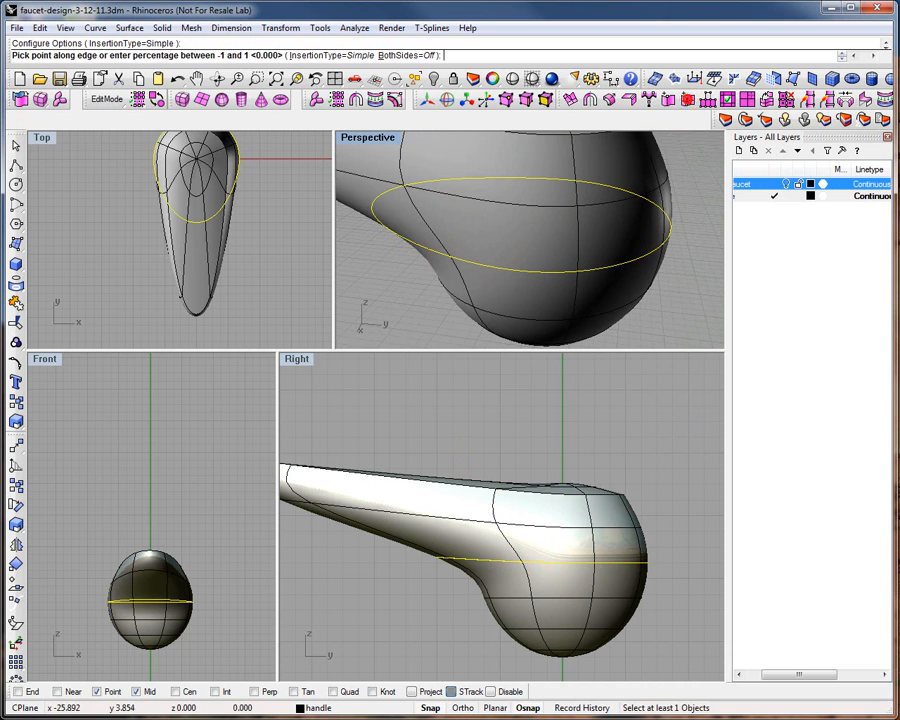
left_click(531, 581)
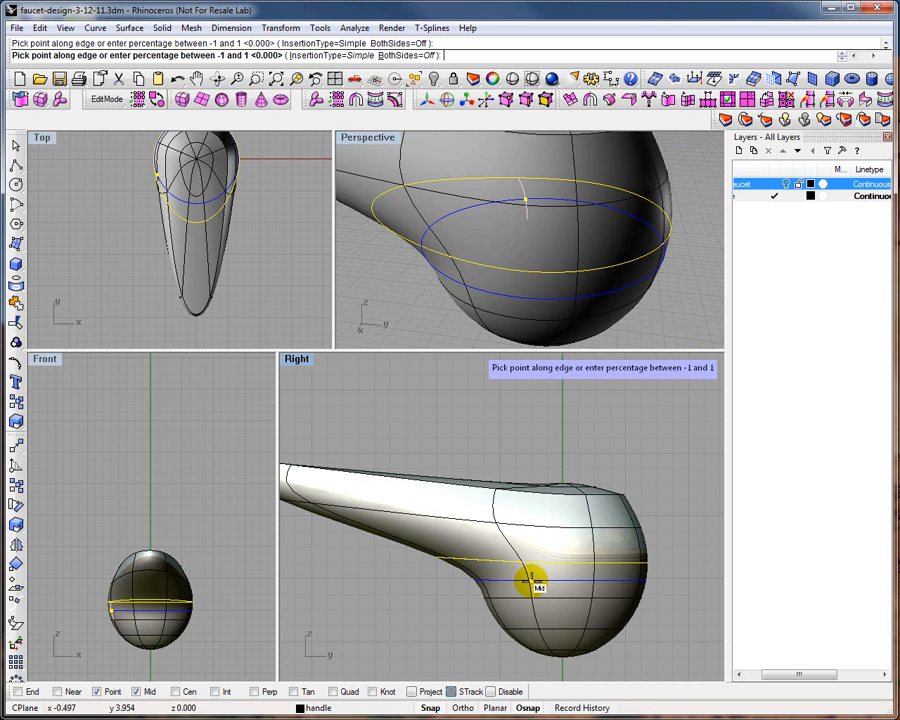
left_click(553, 581)
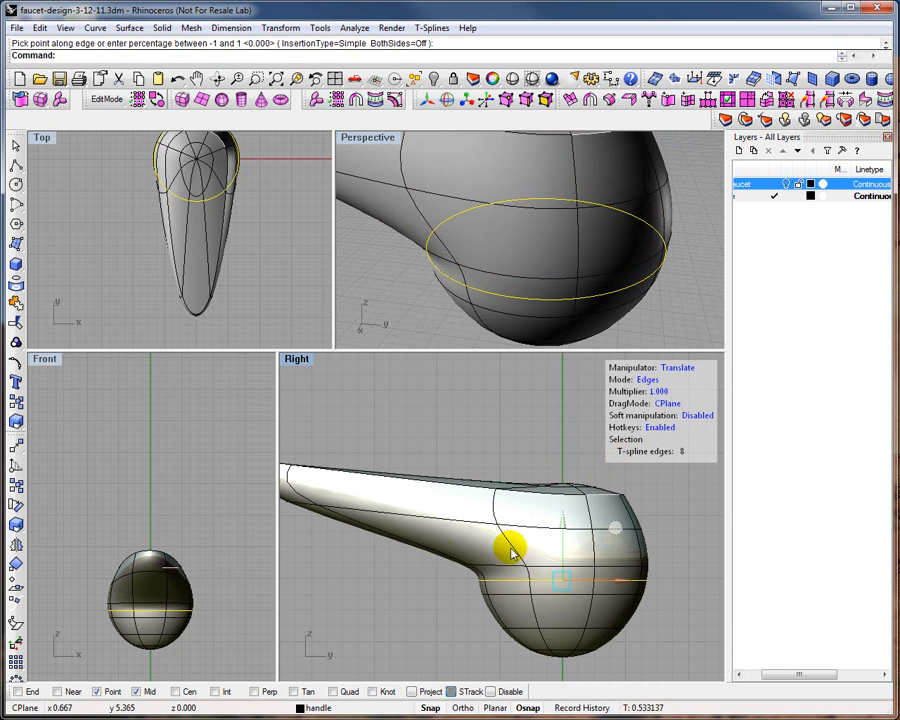
- Compare the handle's lower part with the body by toggling the Lower faucet layer's visibility, and clear the edge selection
left_click(787, 185)
left_click(787, 185)
left_click(787, 185)
left_click(787, 185)
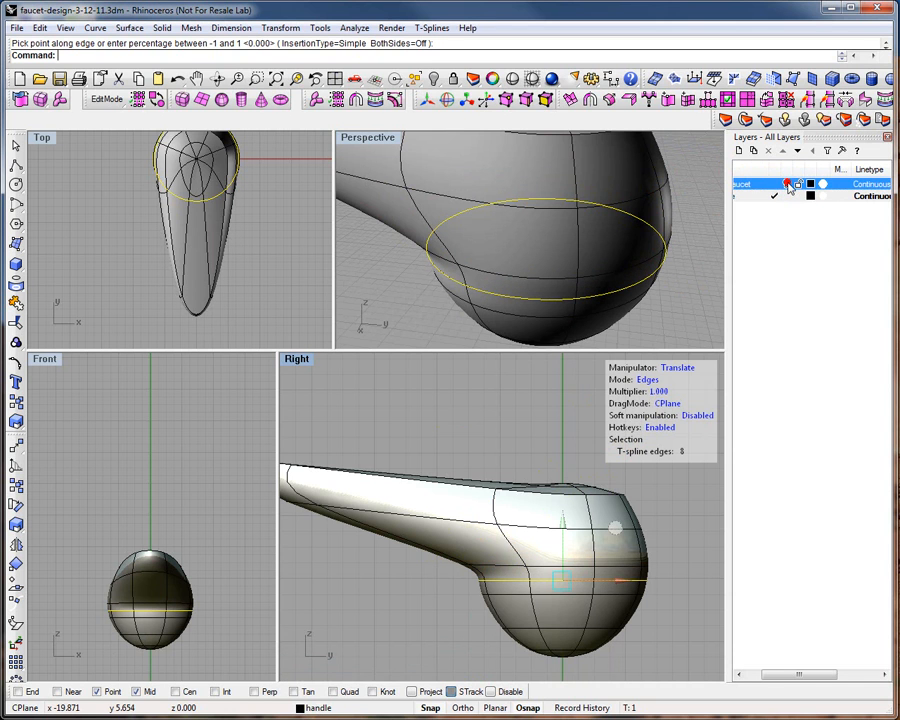
left_click(437, 578)
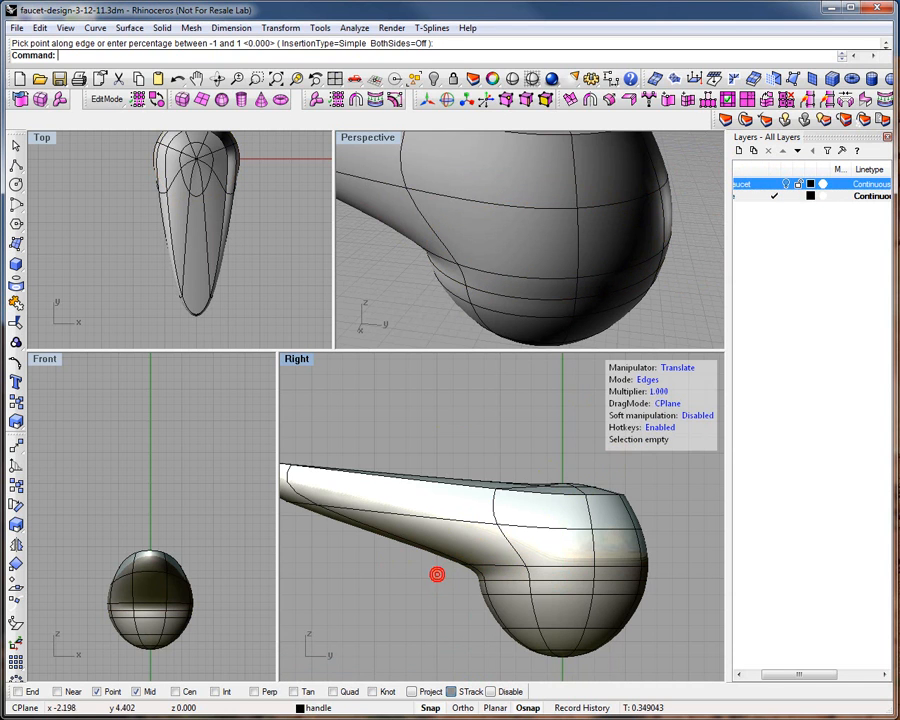
- Try scaling the four vertices under the lever's base uniformly inward, and undo the scaling
left_click(507, 101)
left_click_drag(410, 570, 566, 565)
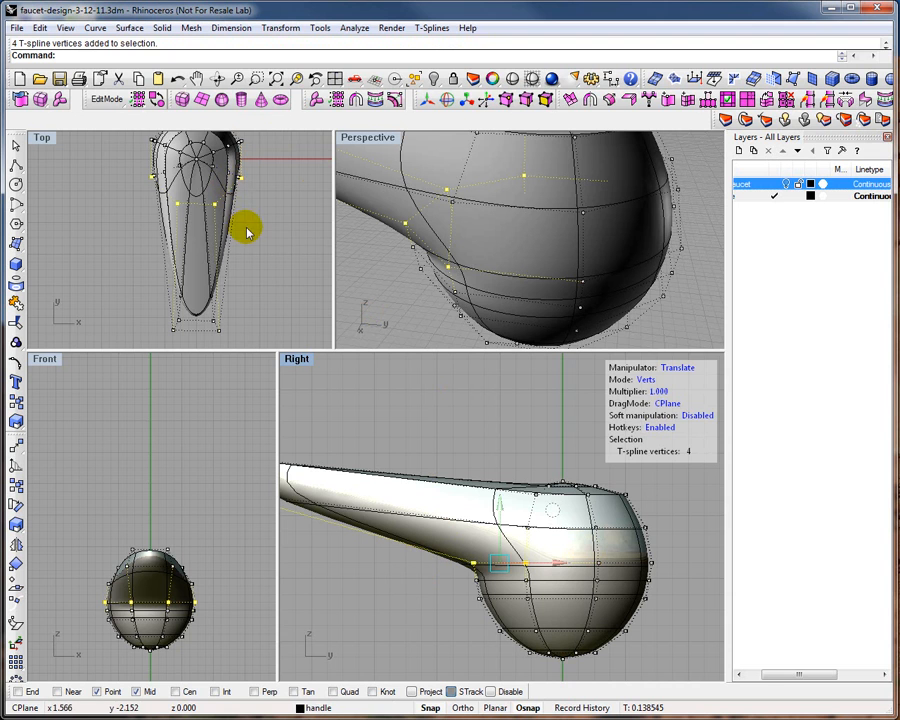
scroll(242, 243, "down", 4)
scroll(205, 218, "up", 5)
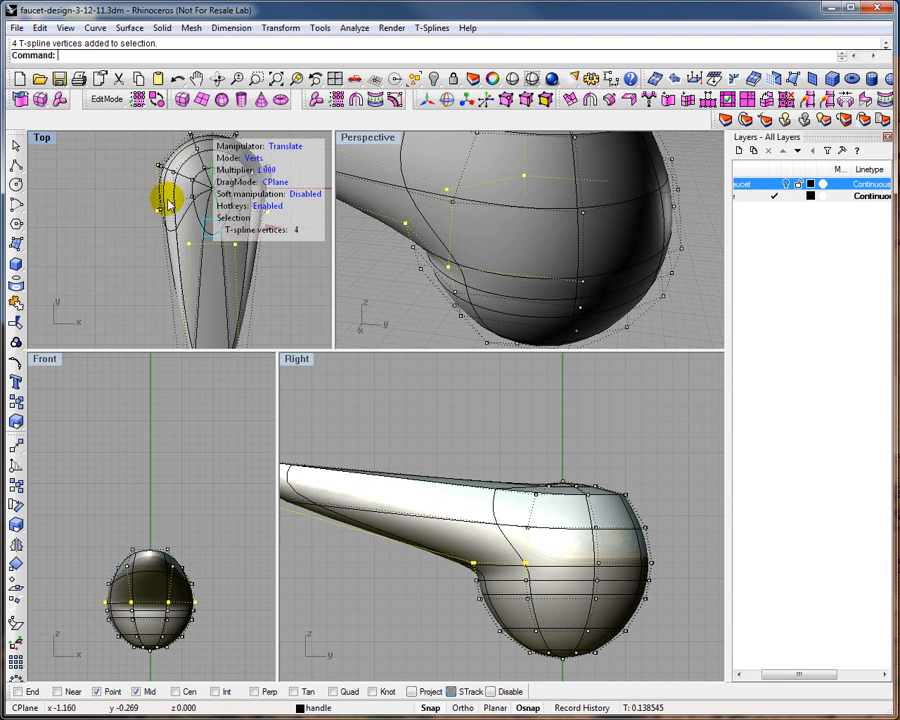
scroll(165, 201, "up", 2)
scroll(160, 200, "down", 3)
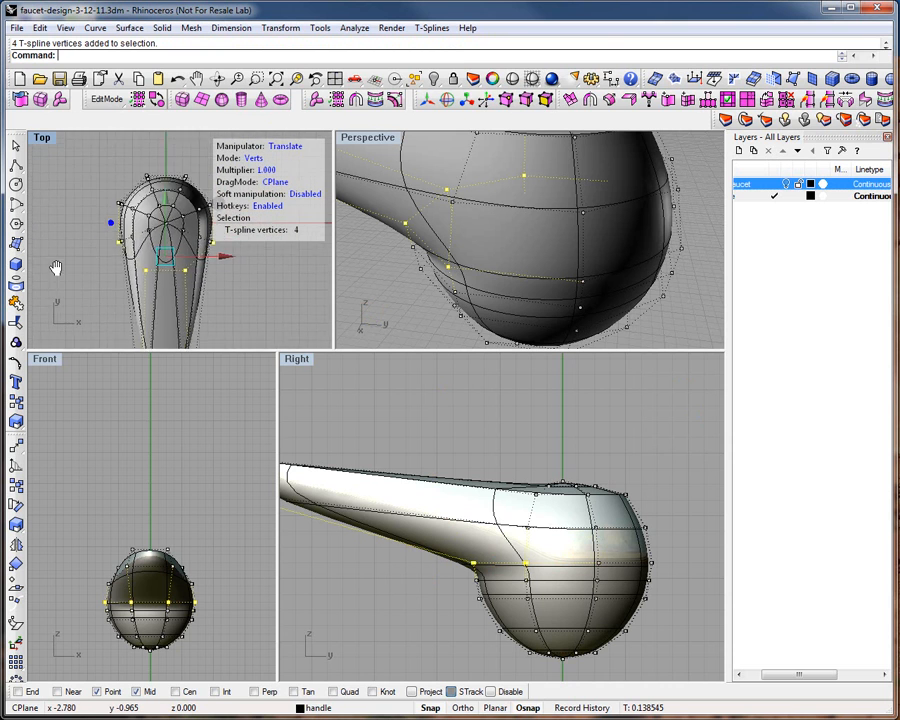
left_click(470, 100)
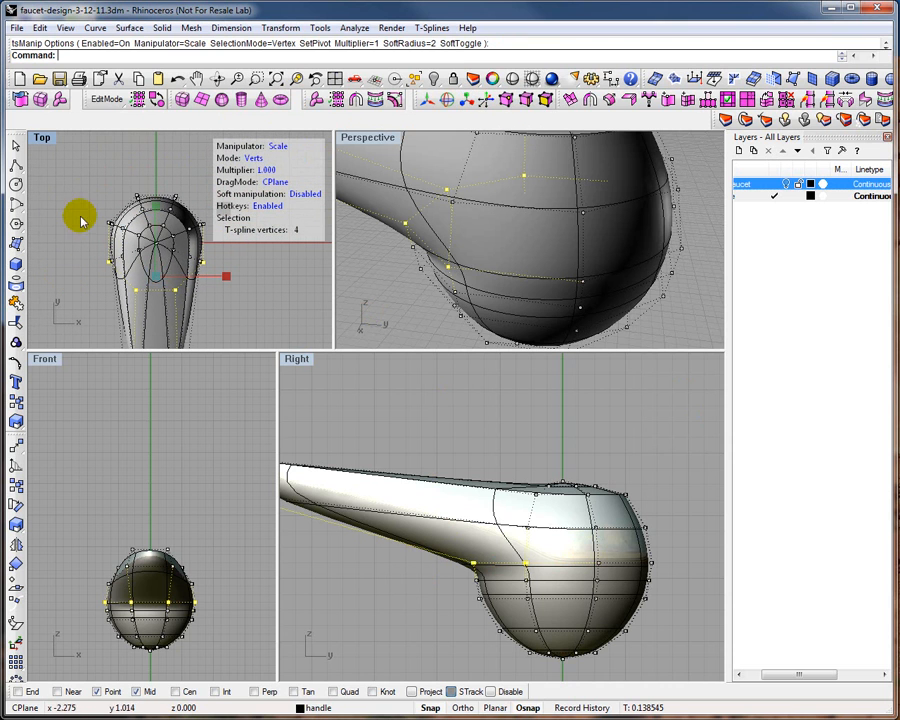
left_click(157, 282)
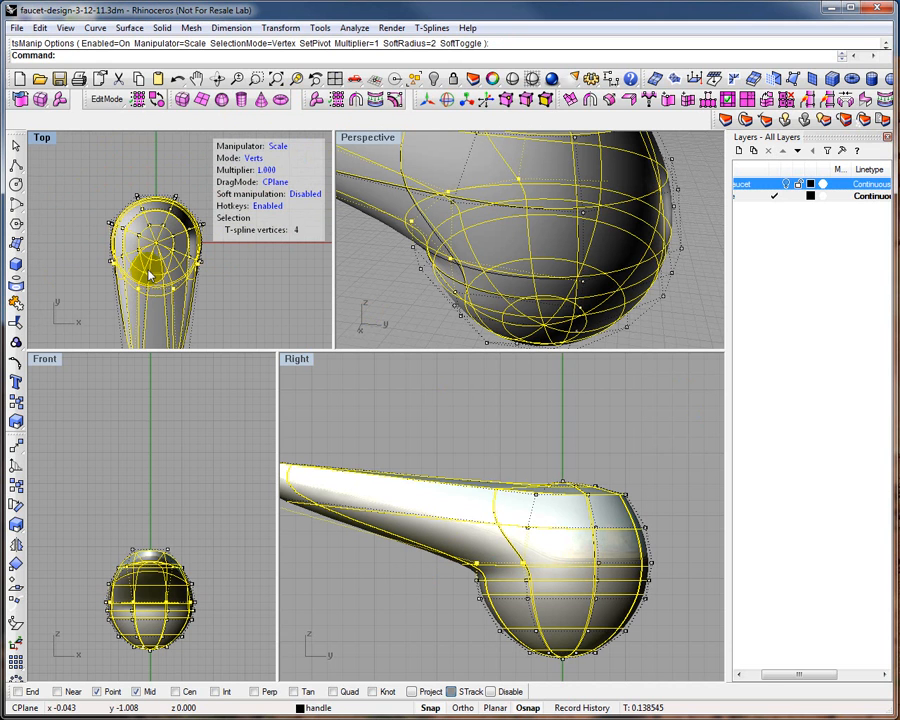
left_click(155, 272)
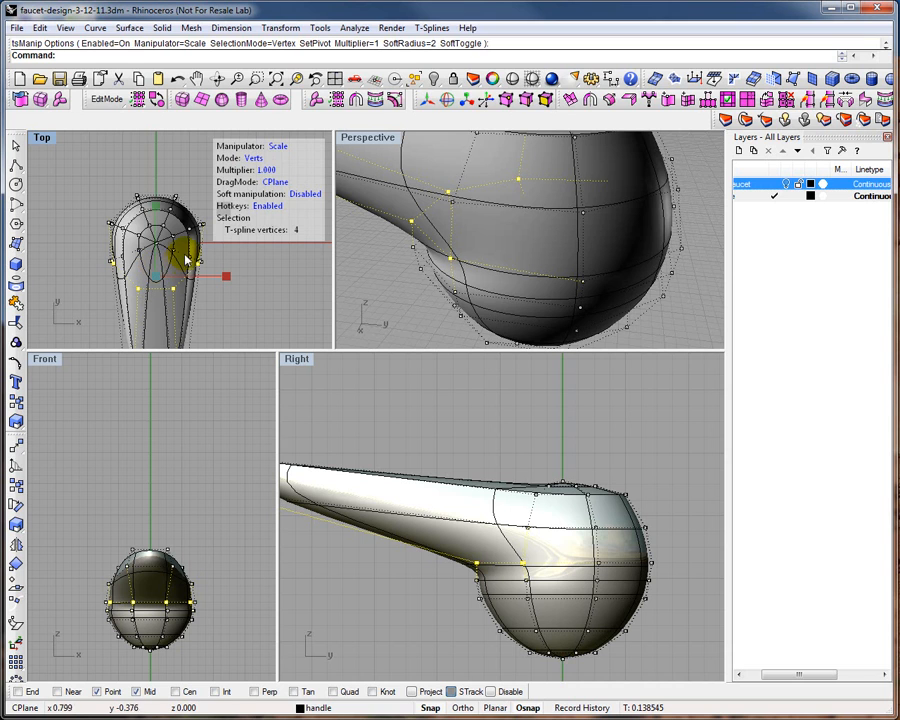
key("ctrl+z")
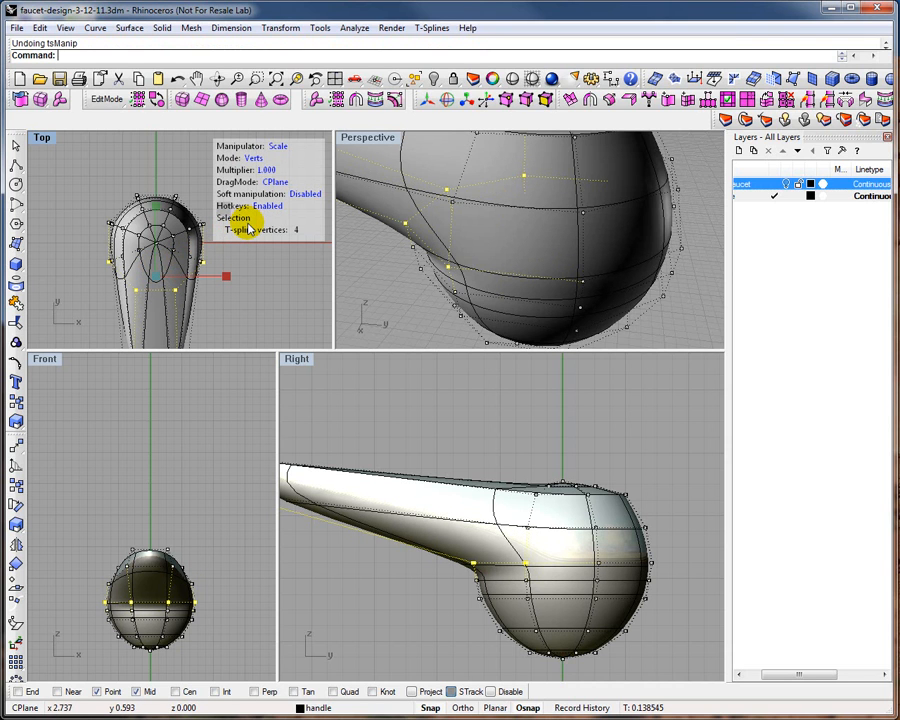
- Reselect the four vertices under the lever's base and move them slightly horizontally toward the sphere's centre
left_click(424, 100)
left_click(544, 552)
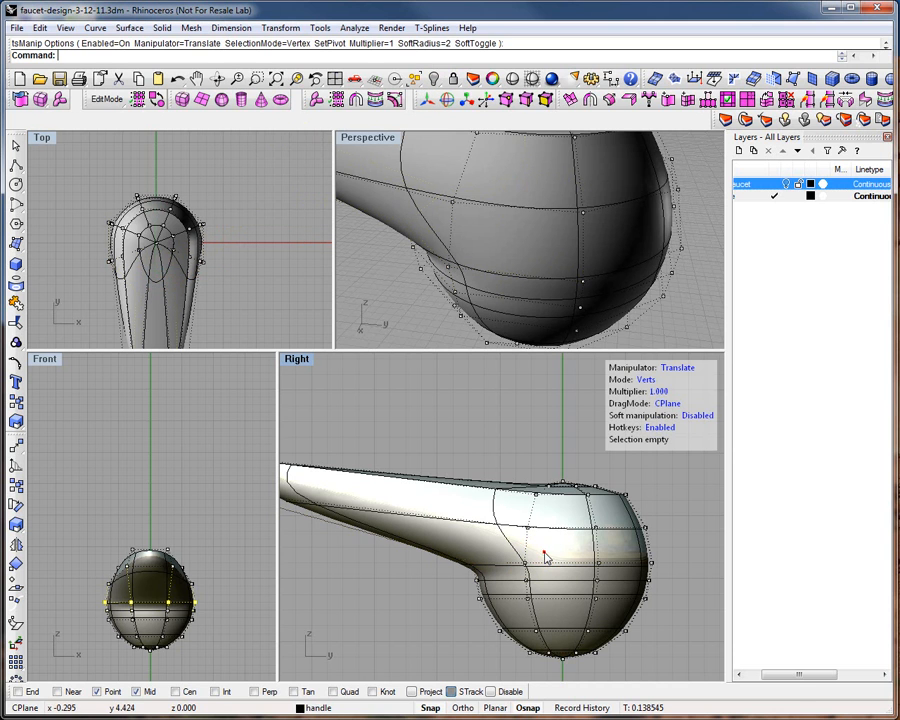
left_click_drag(423, 571, 562, 565)
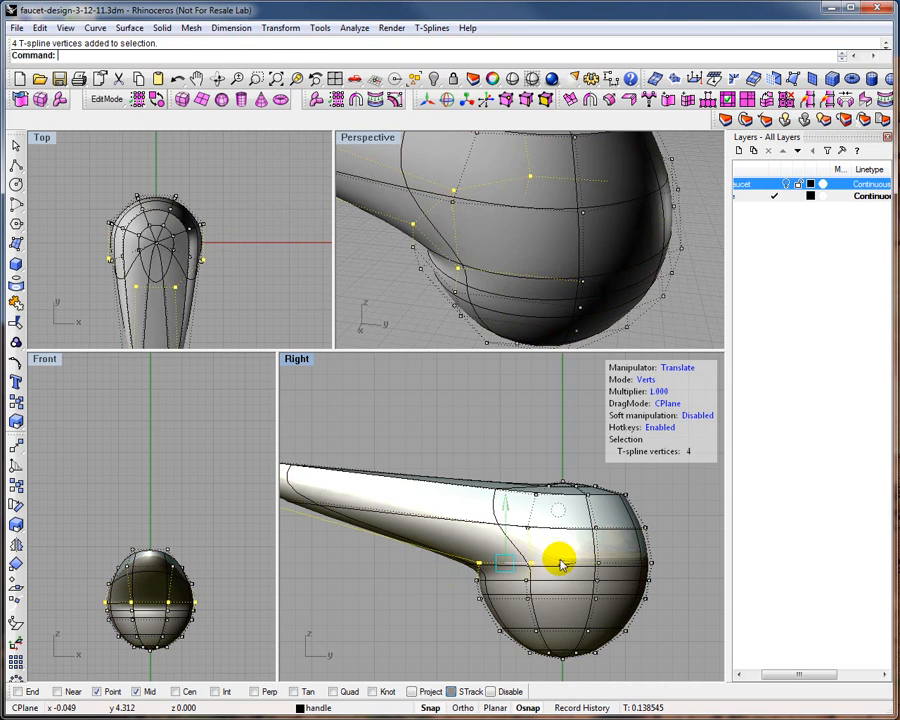
left_click(432, 574)
- Select the eight vertices of the newly inserted loop and move them up close to the loop above it
right_click_drag(440, 573, 416, 546)
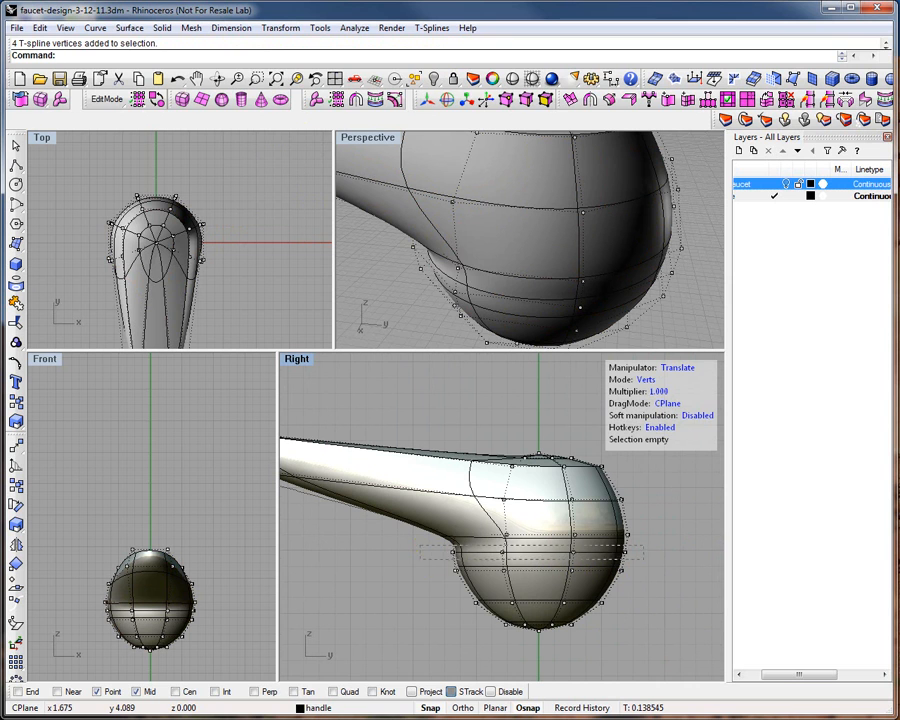
left_click_drag(420, 557, 416, 558)
left_click_drag(538, 497, 538, 490)
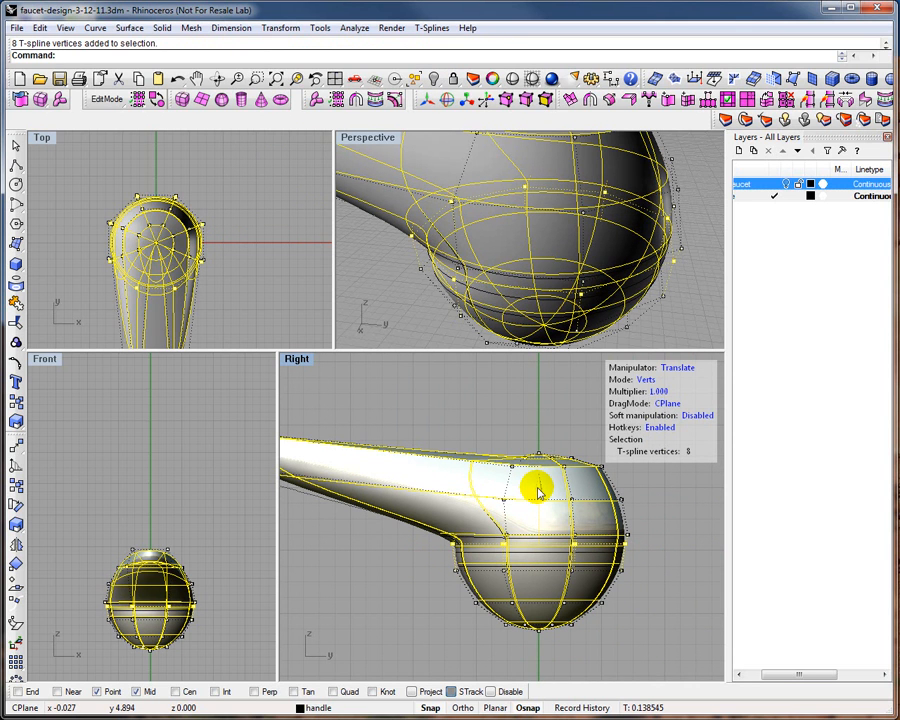
left_click(382, 560)
left_click(460, 407)
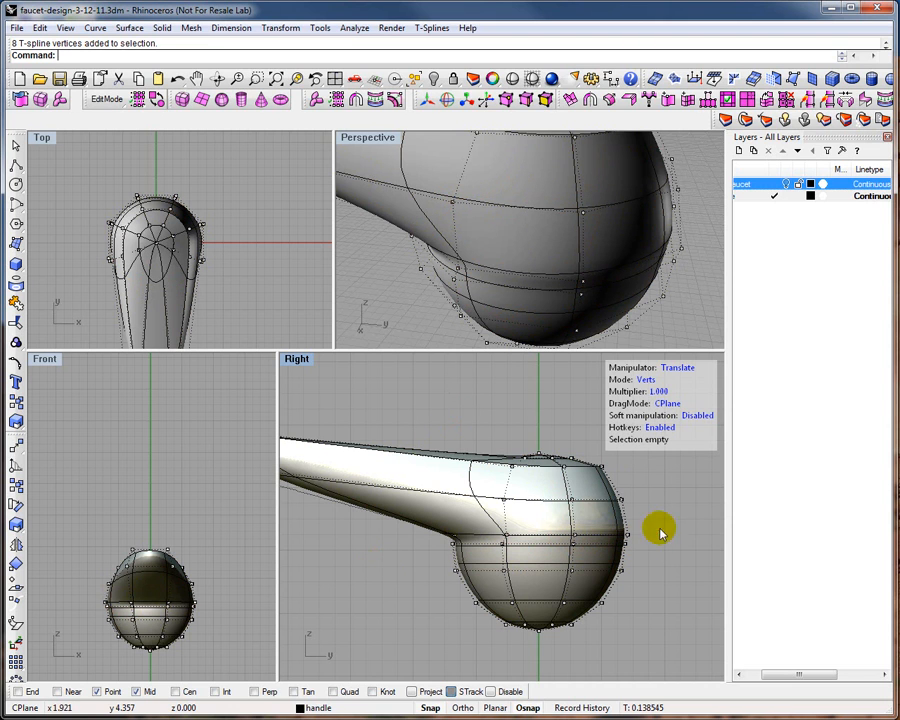
- Scale the eight vertices of the loop at the lever's base uniformly by a small amount, and show the Lower faucet layer to check the fit
double_click(440, 545)
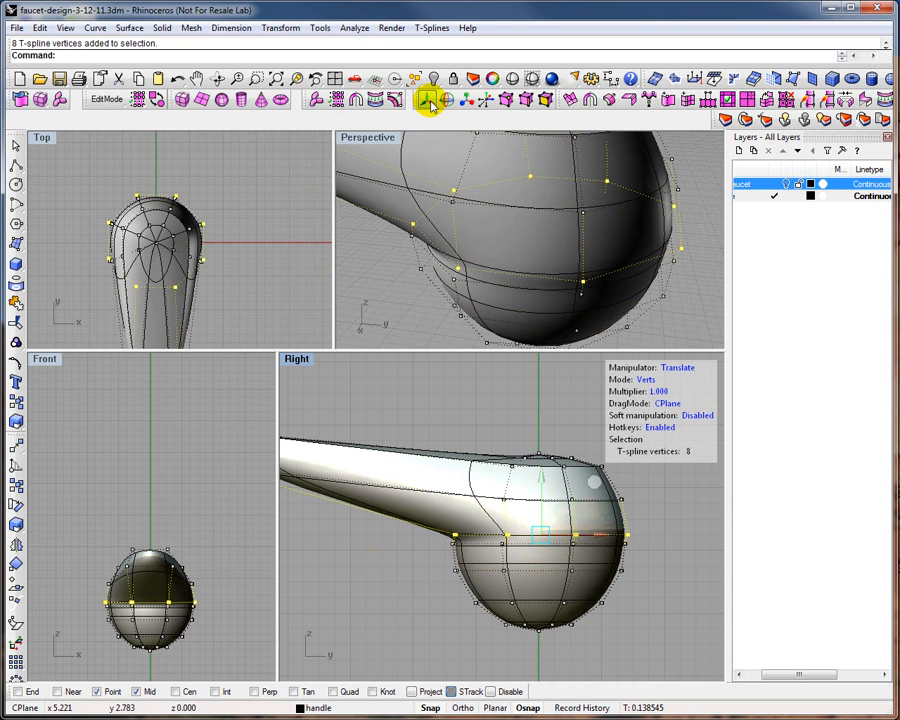
left_click(464, 99)
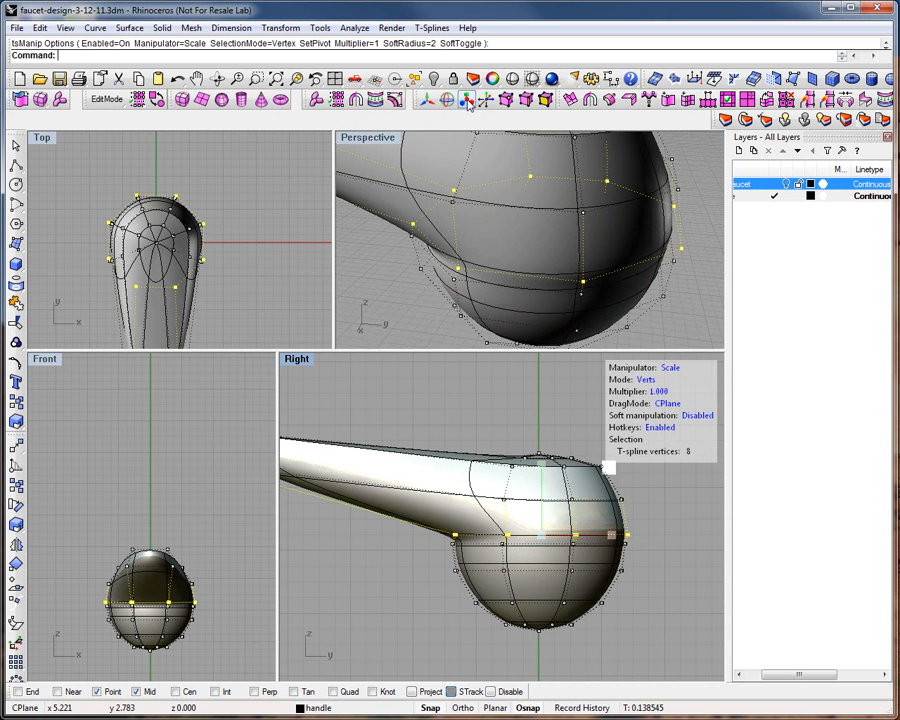
left_click(157, 246)
left_click_drag(157, 248, 150, 255)
left_click(261, 301)
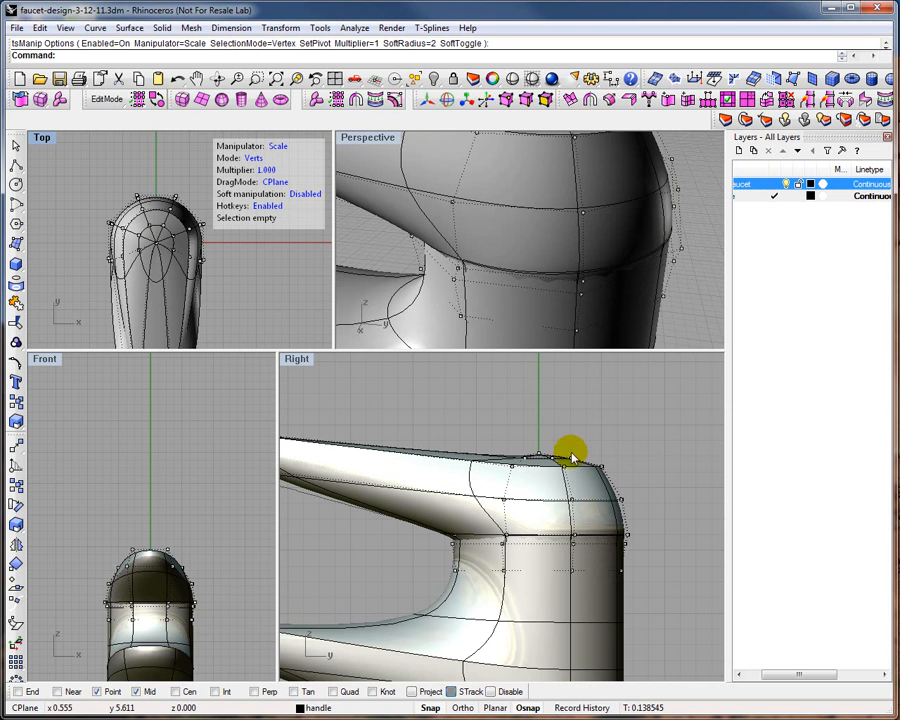
scroll(560, 485, "down", 5)
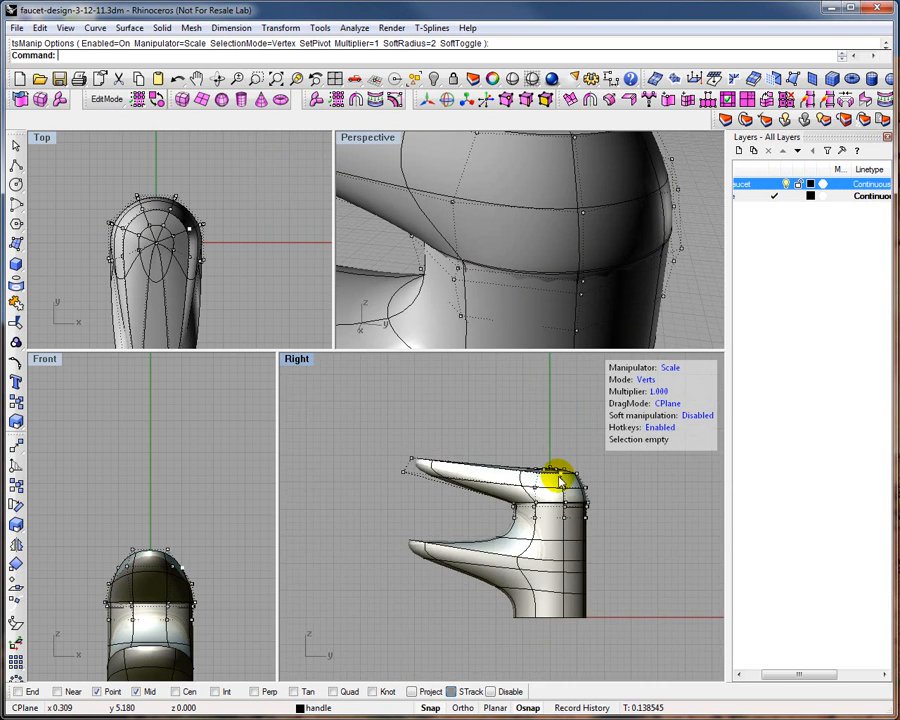
scroll(580, 550, "up", 3)
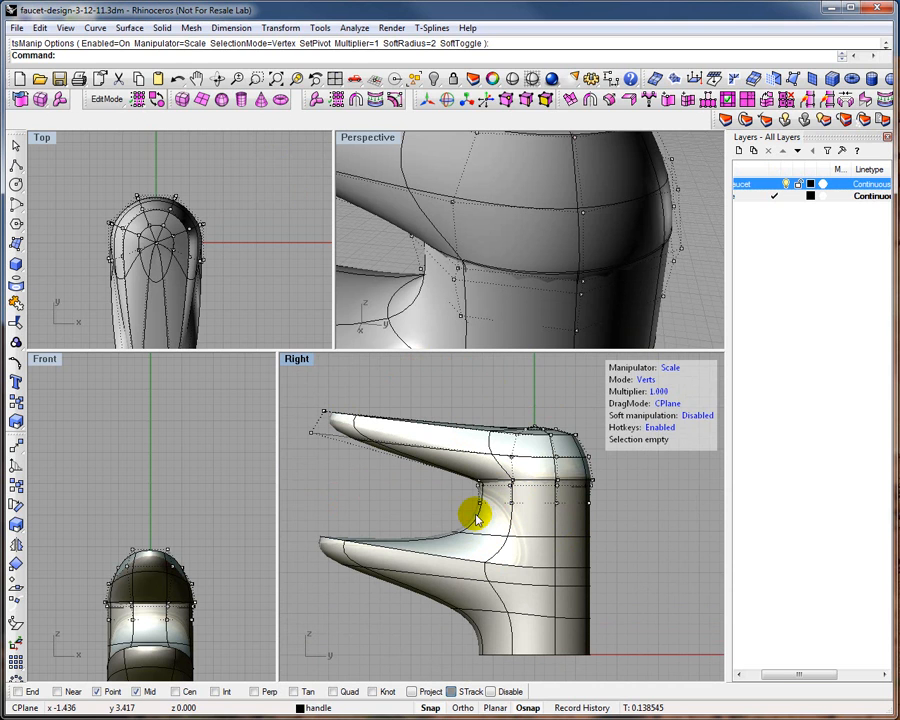
- Save the model as faucet-design-3-22-11.3dm in the temp folder on the C: drive
left_click(16, 28)
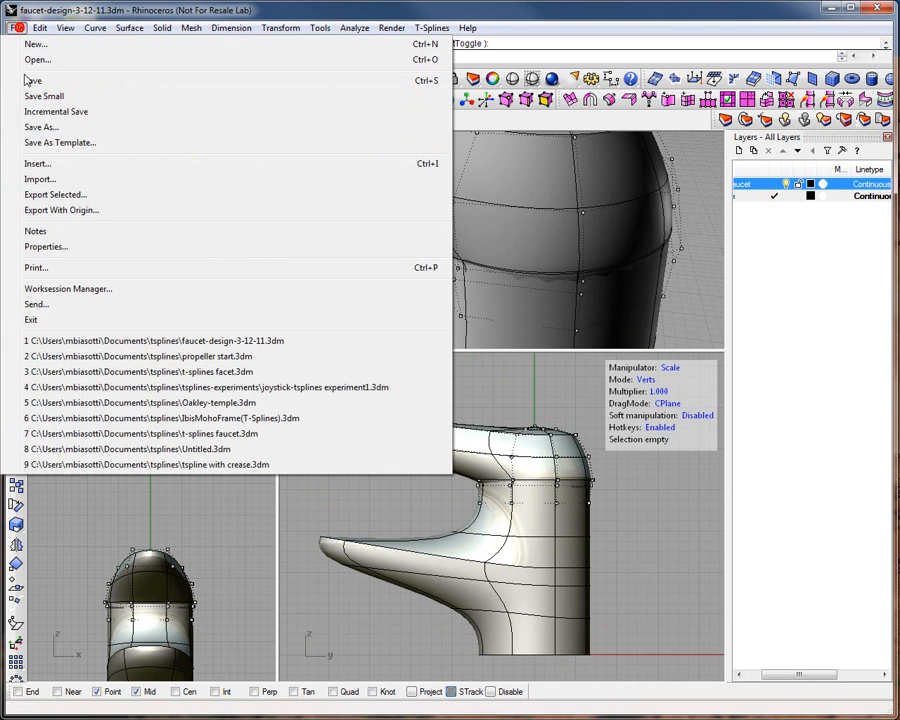
left_click(34, 126)
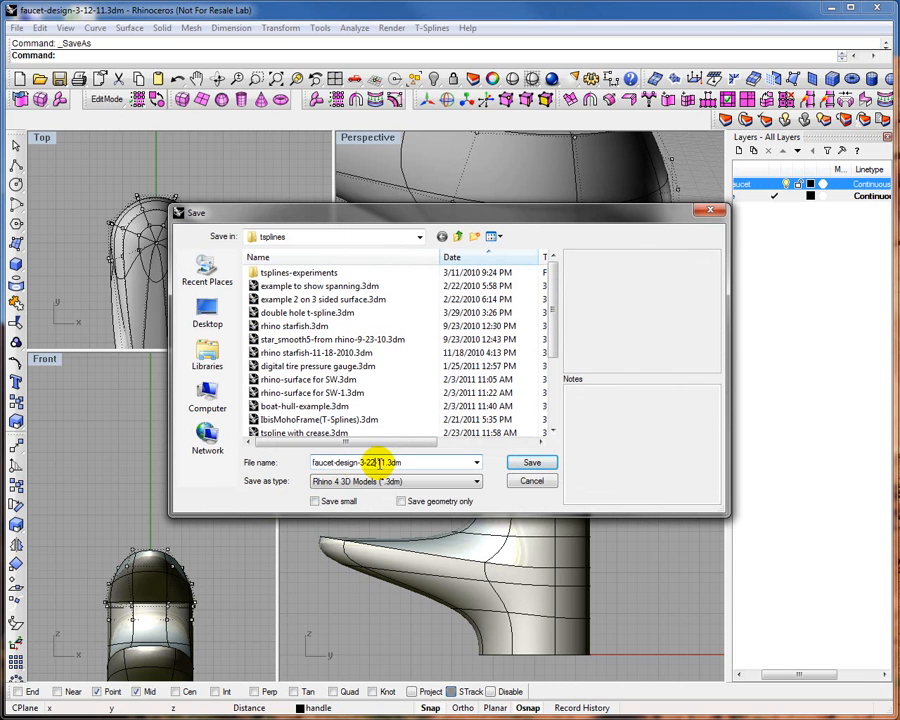
left_click(420, 237)
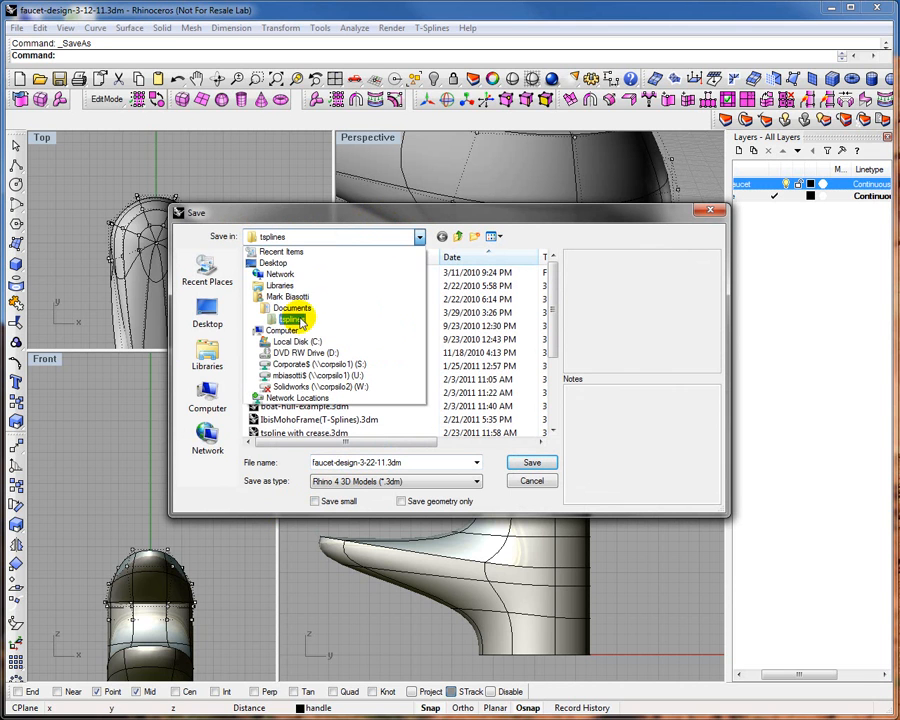
left_click(300, 338)
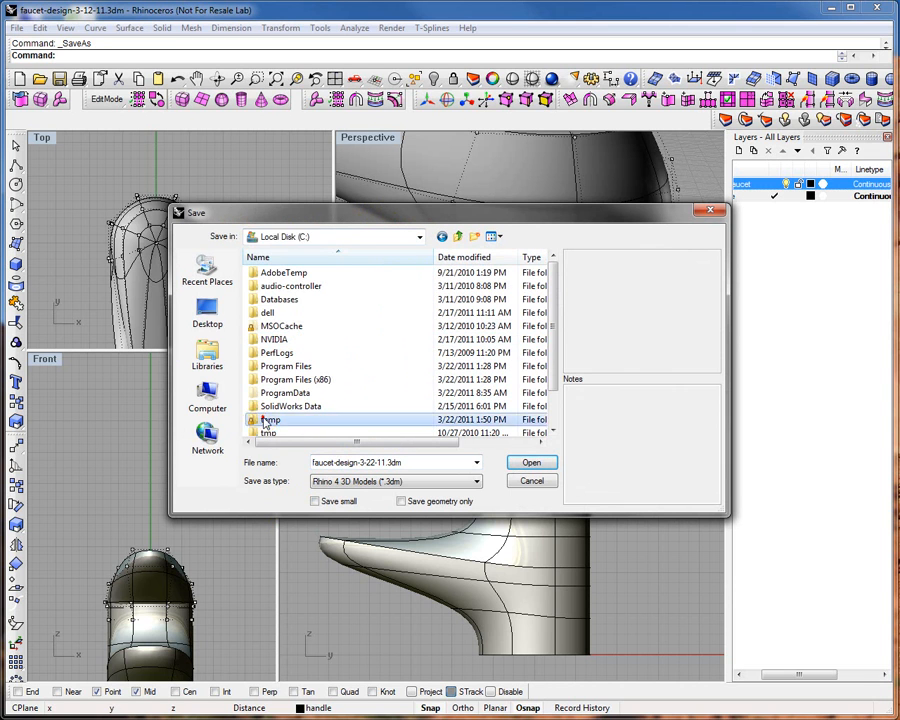
double_click(262, 419)
left_click(537, 462)
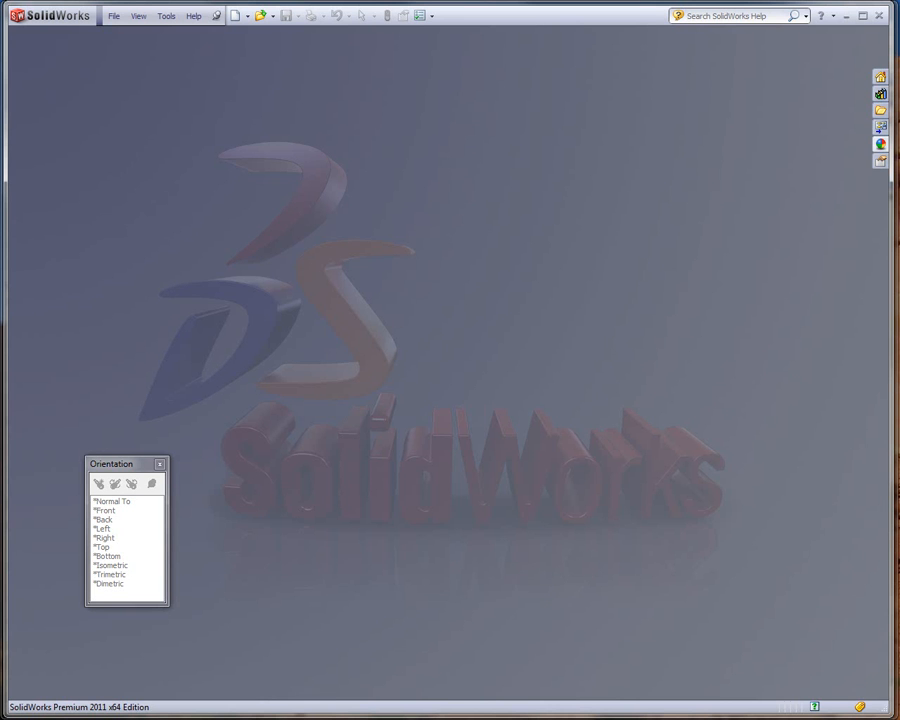
left_click(114, 16)
left_click(138, 50)
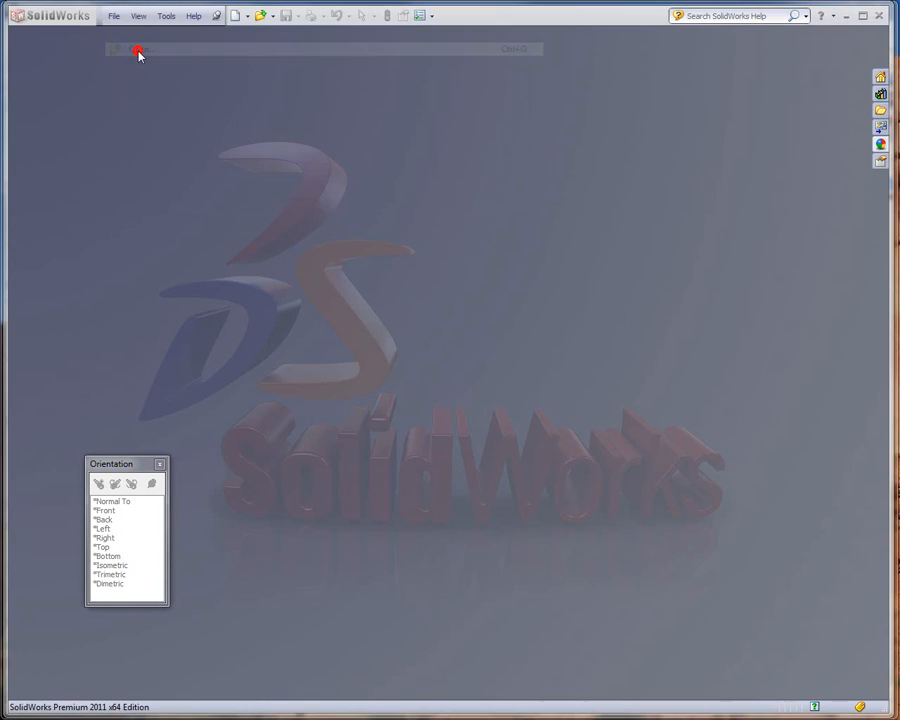
left_click_drag(775, 152, 598, 56)
left_click(801, 593)
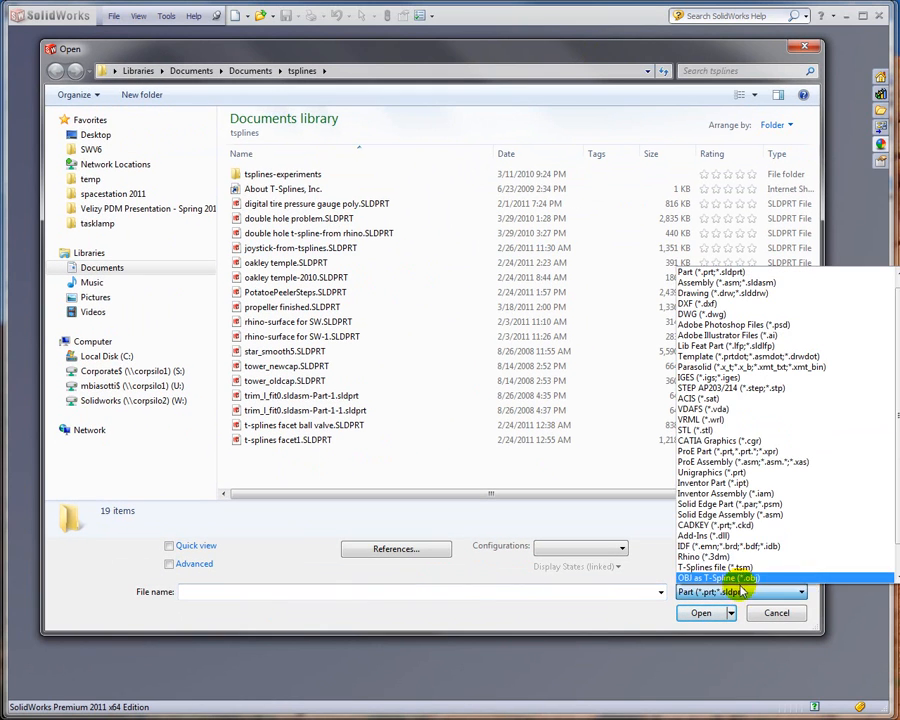
scroll(890, 525, "down", 1)
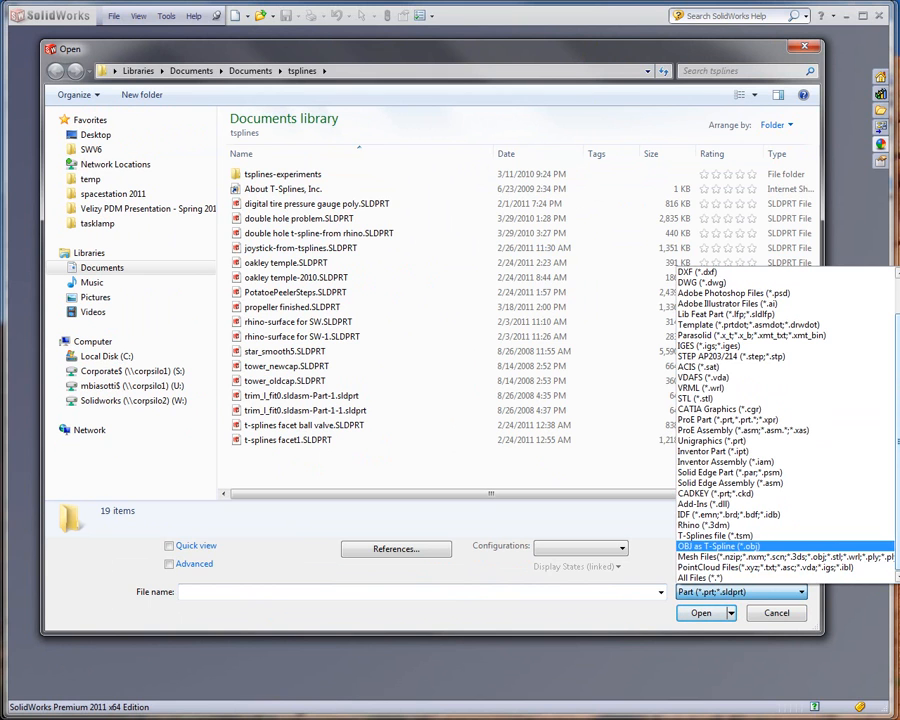
left_click(733, 536)
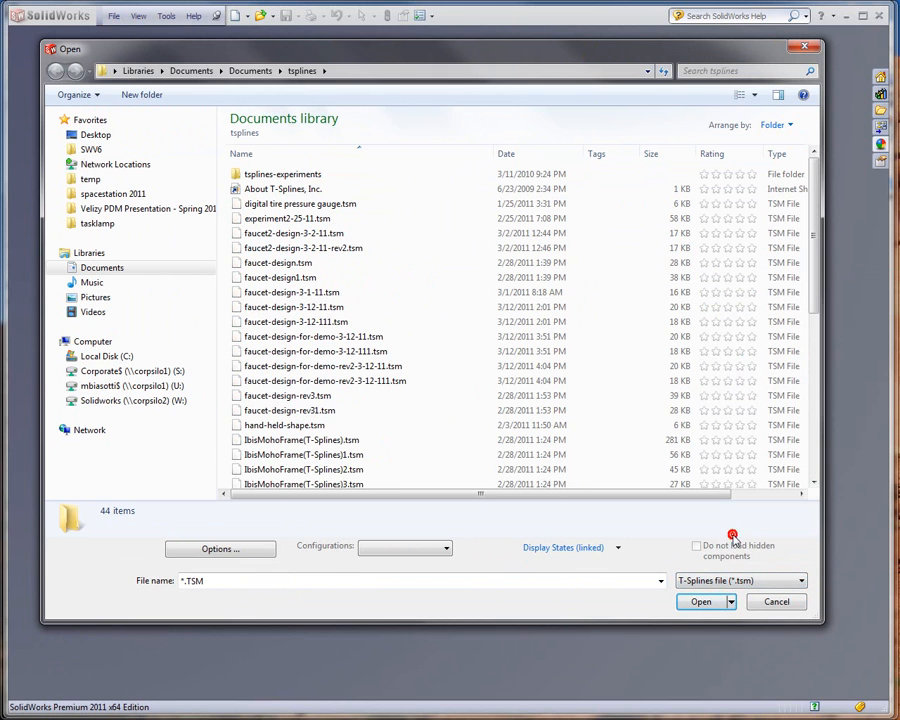
left_click(89, 180)
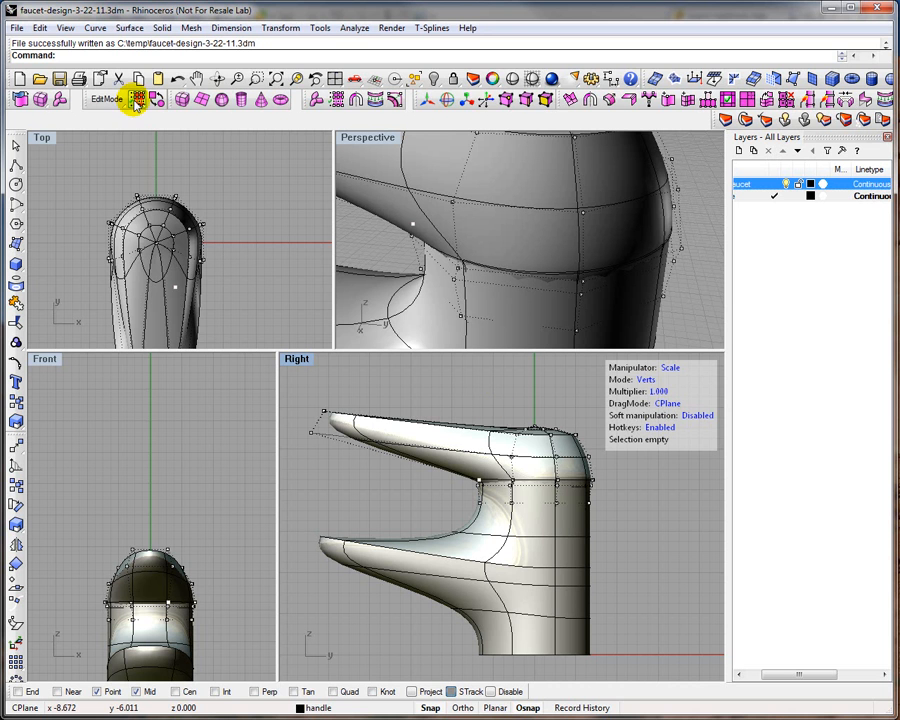
- Switch to Rhino and save the model as the T-Splines file faucet-design-3-22-11.tsm in the temp folder
left_click(17, 28)
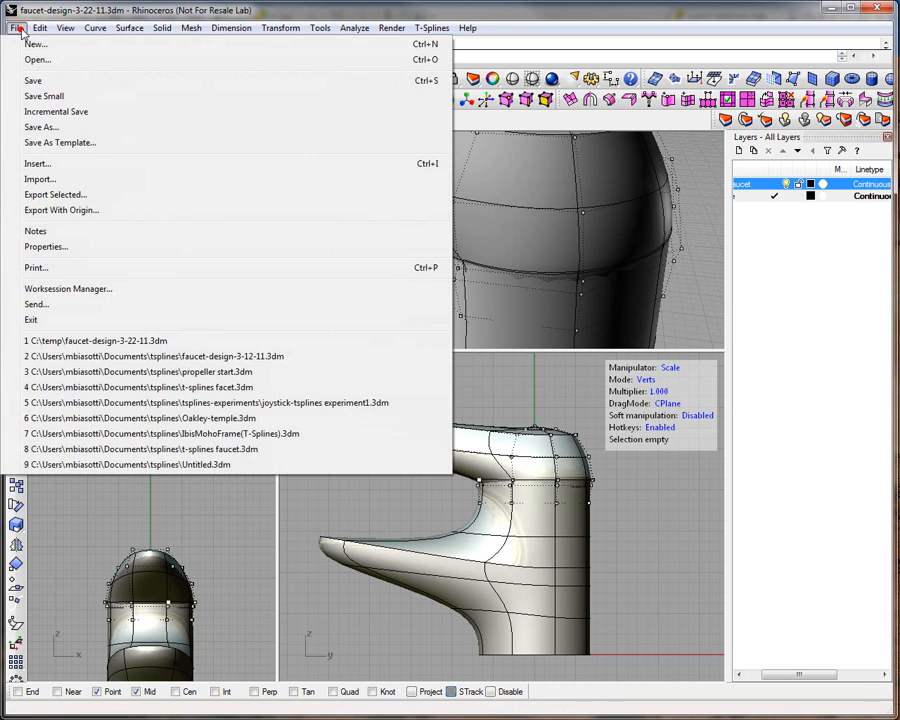
left_click(32, 123)
left_click(478, 462)
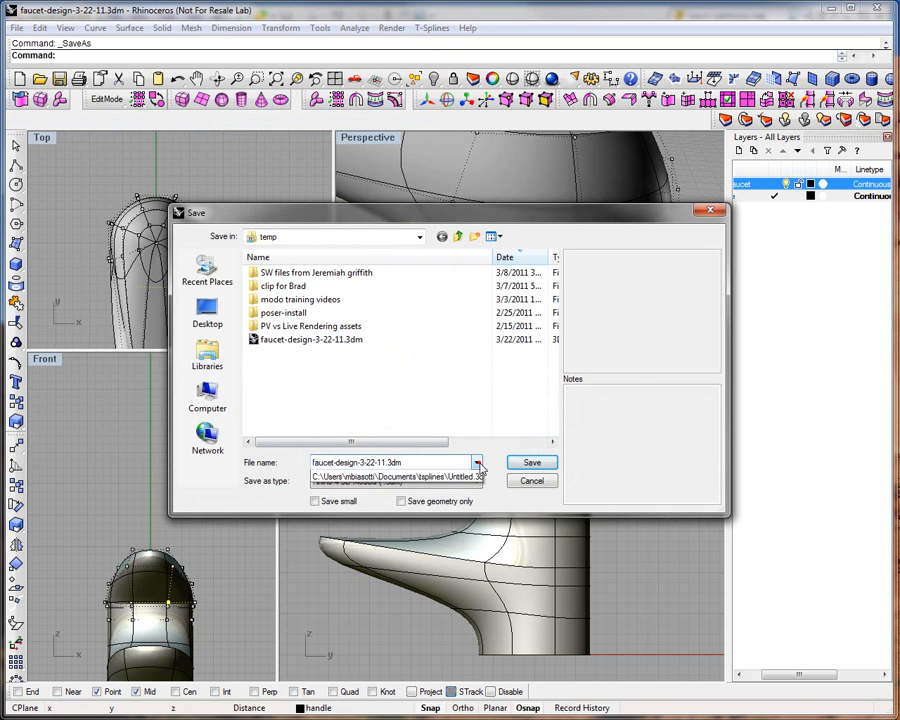
left_click(459, 461)
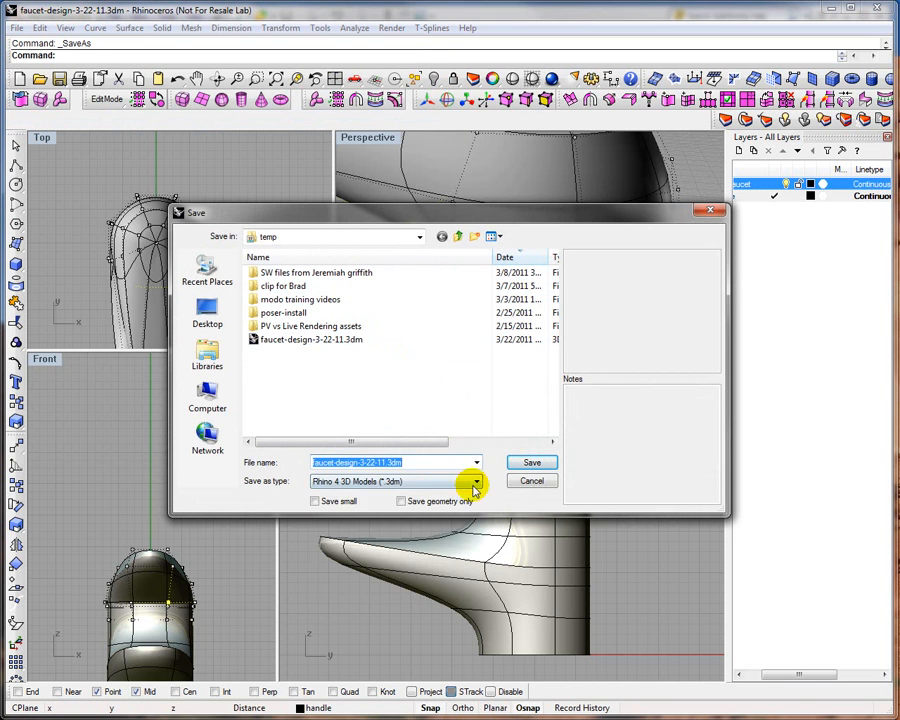
left_click(476, 482)
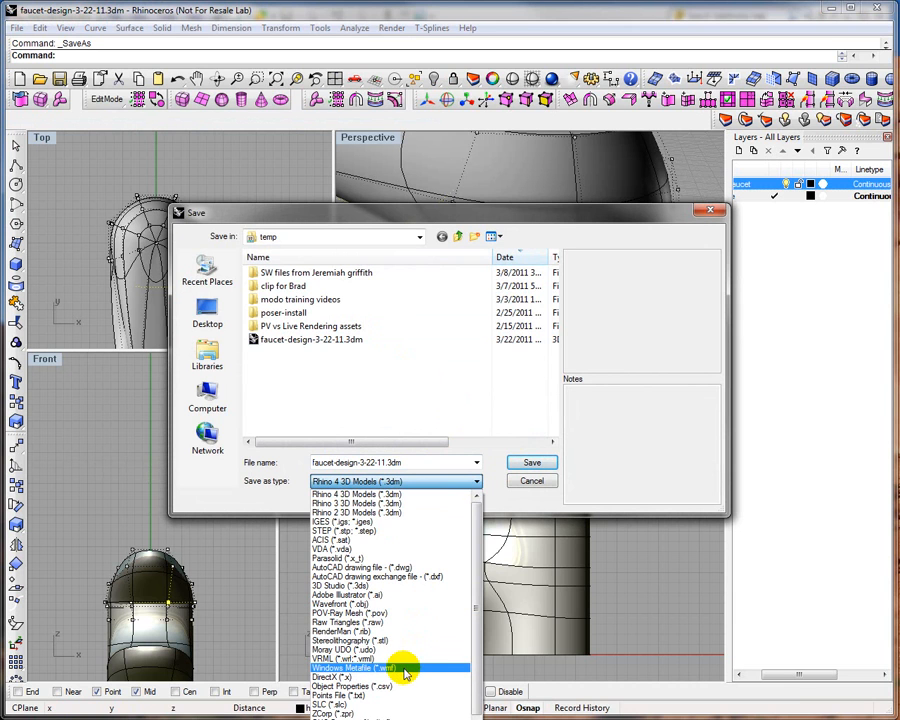
left_click_drag(476, 620, 473, 707)
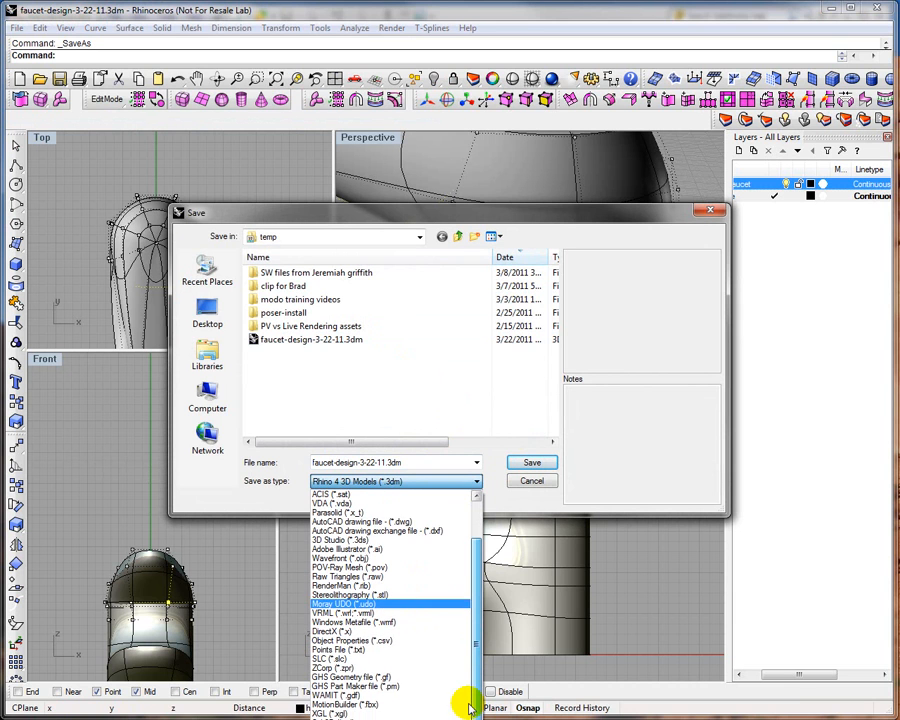
left_click(516, 215)
left_click_drag(508, 214, 495, 67)
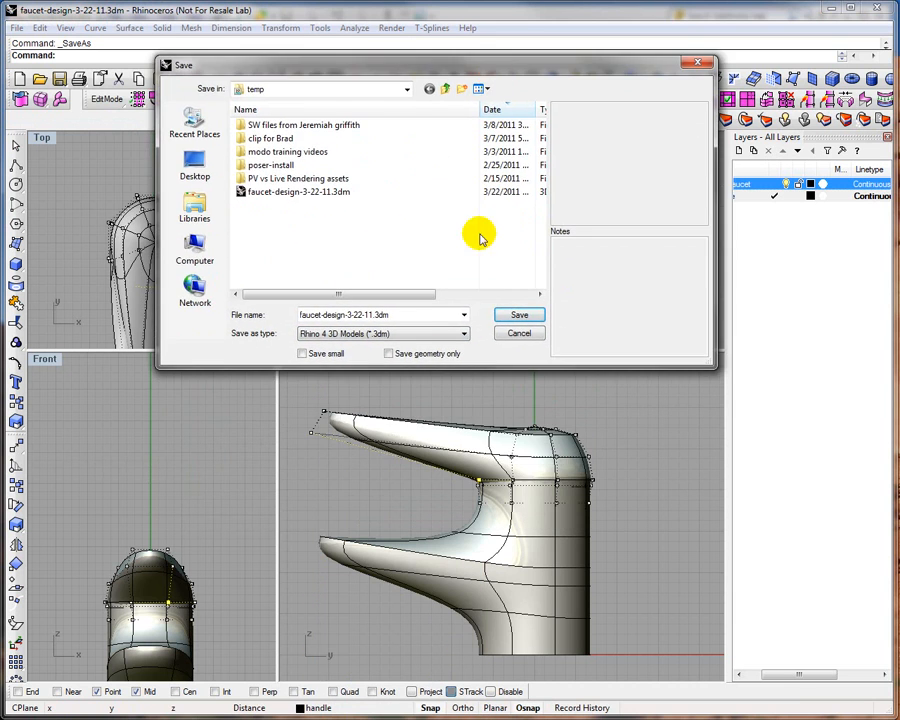
left_click(457, 340)
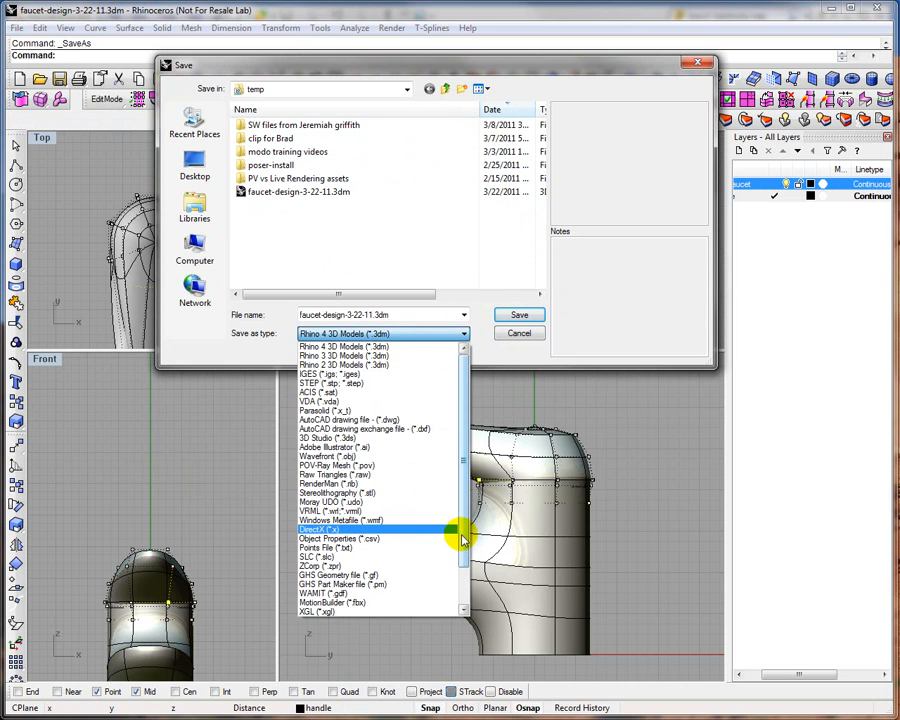
left_click_drag(458, 532, 463, 605)
left_click(370, 585)
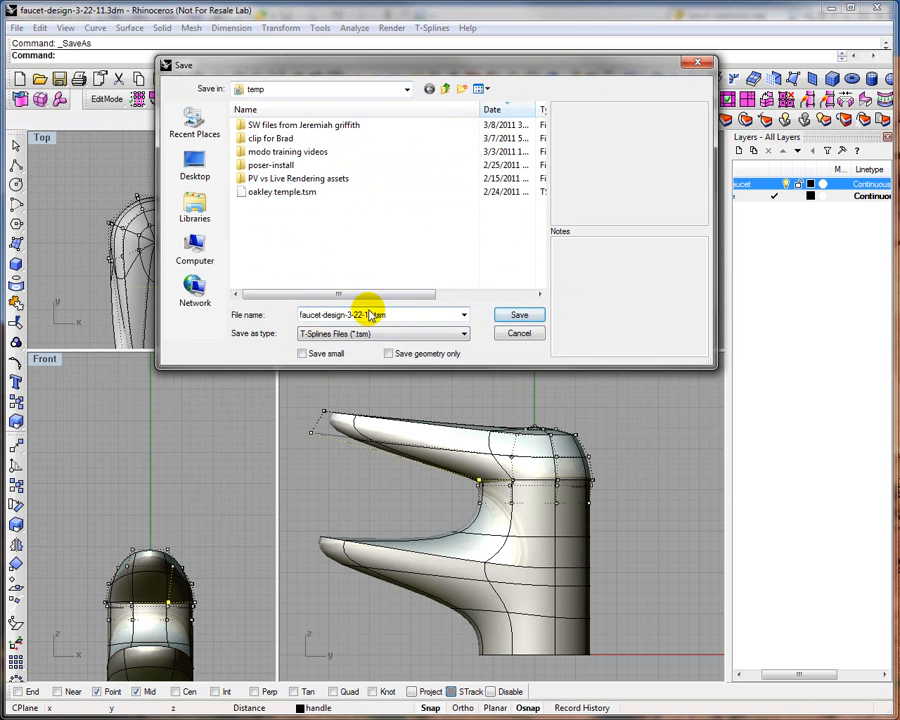
left_click(517, 318)
key("Escape")
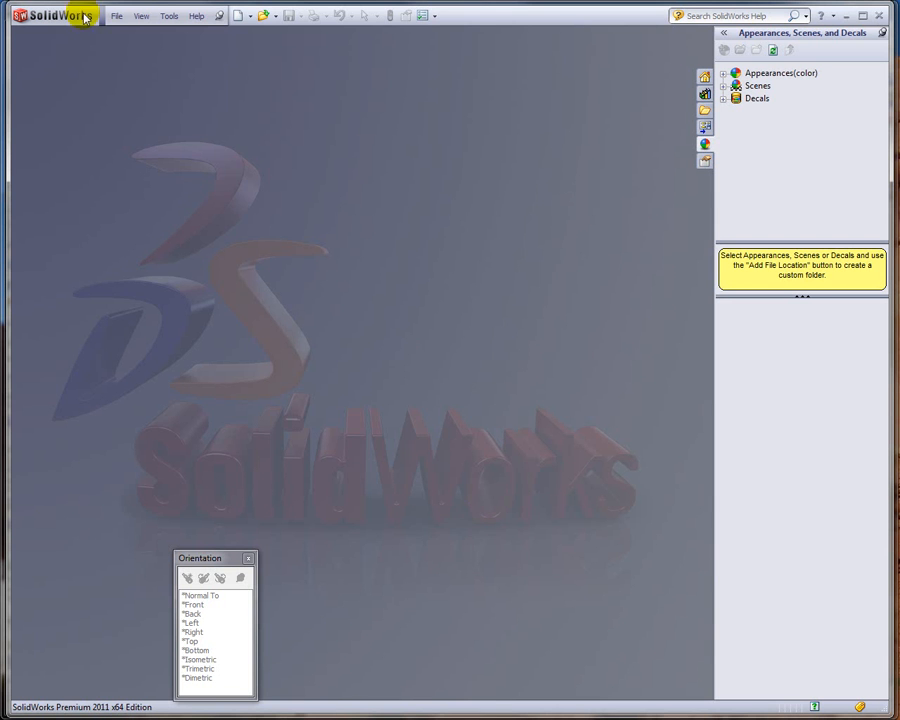
- Switch to SolidWorks and open the T-Splines file faucet-design-3-22-11.tsm from the temp folder, accepting inches as the import units
left_click(116, 15)
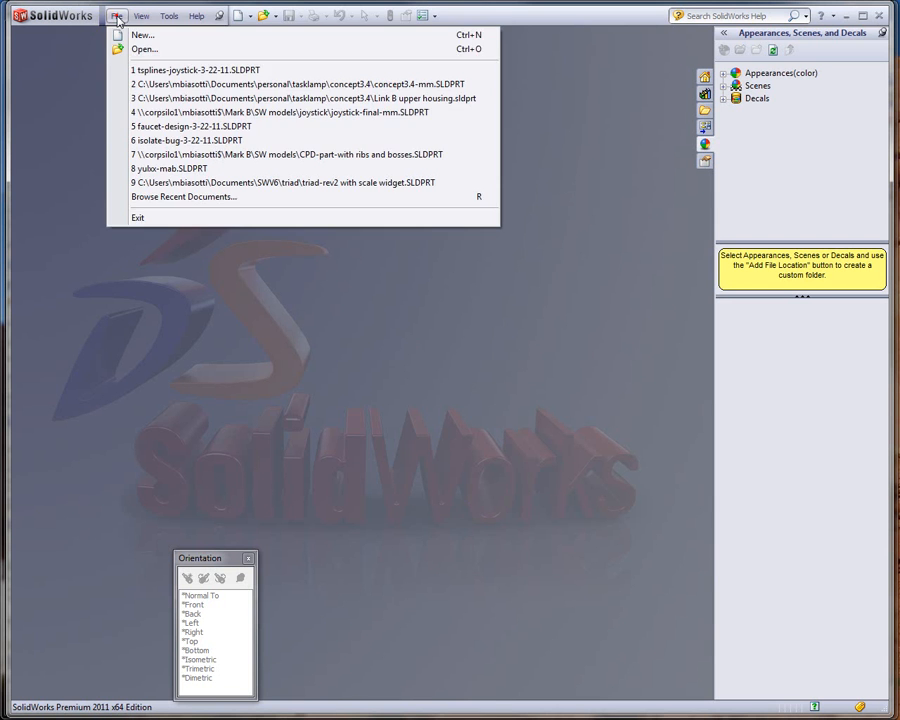
left_click(118, 48)
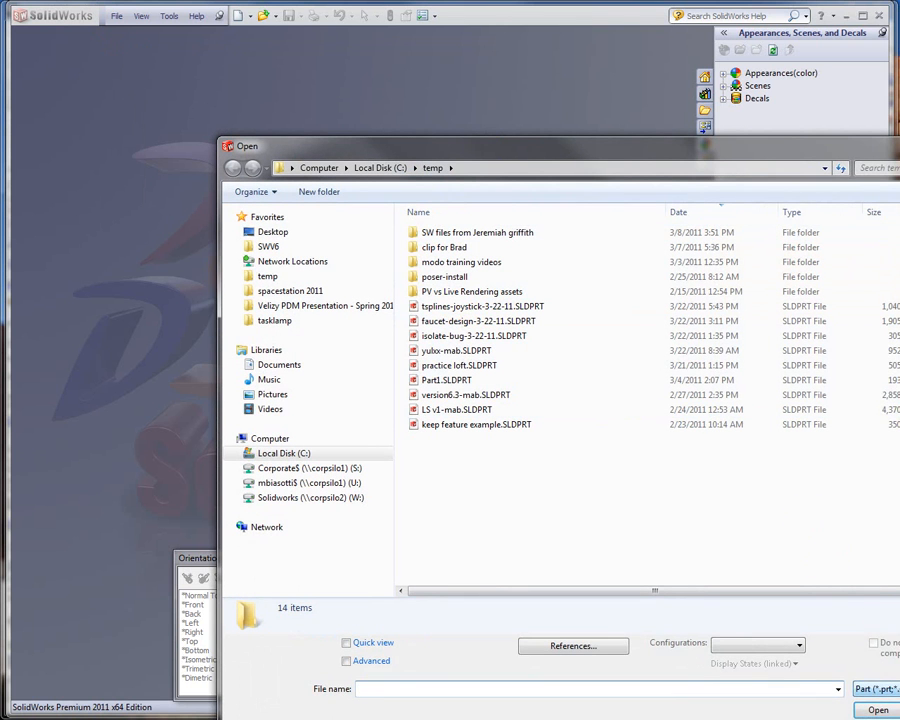
left_click(877, 689)
left_click(890, 668)
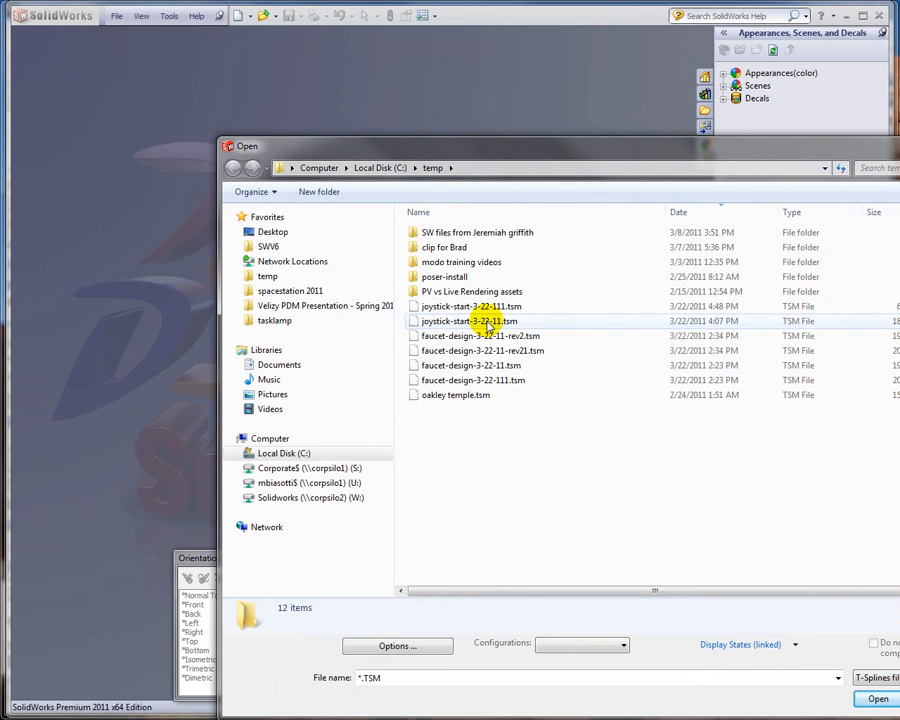
left_click(461, 365)
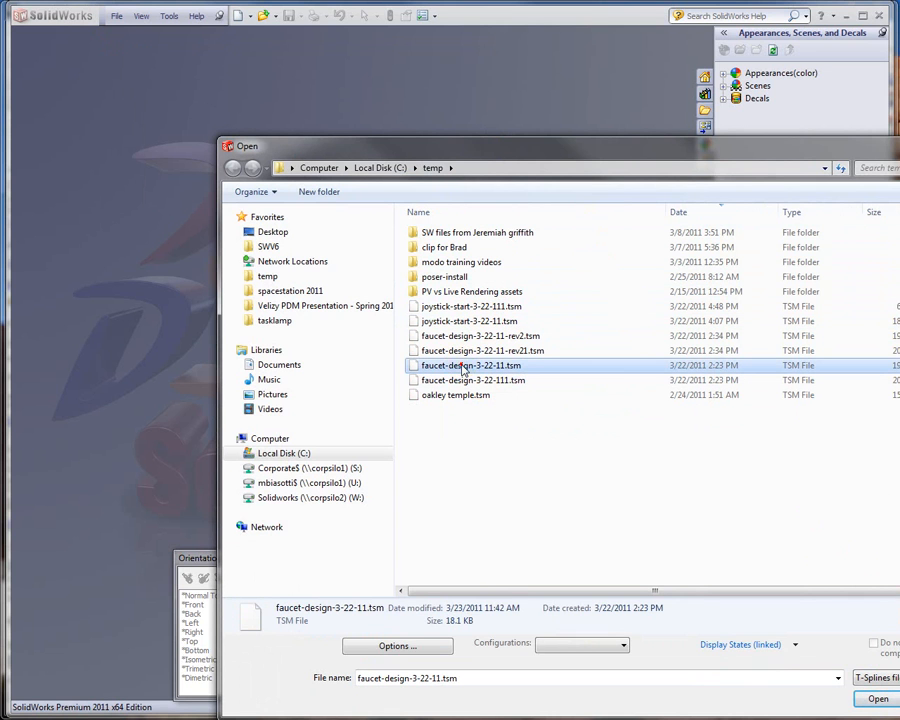
left_click(424, 648)
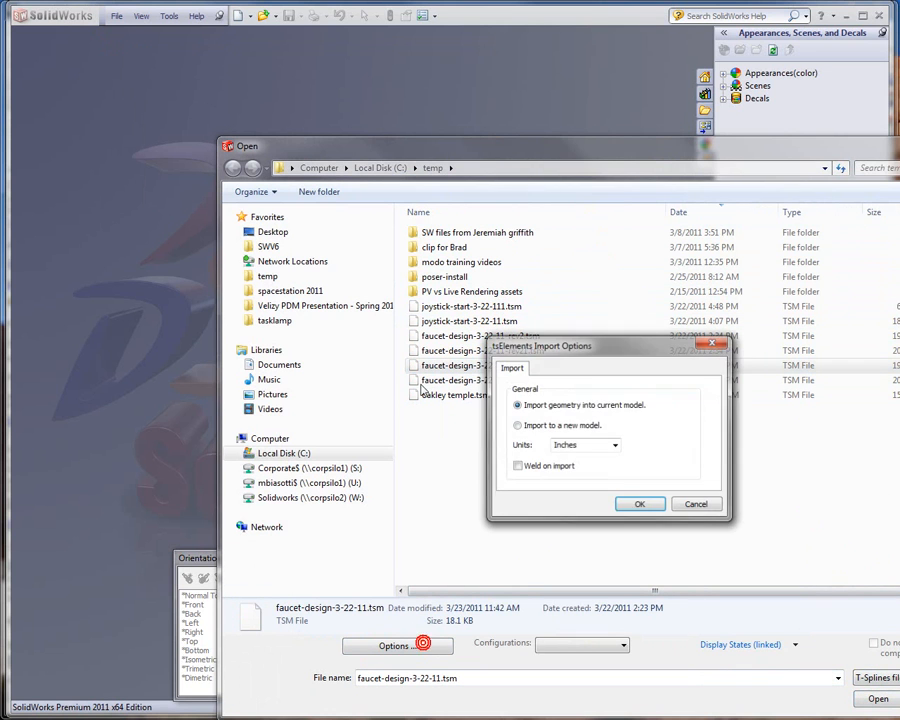
left_click(631, 504)
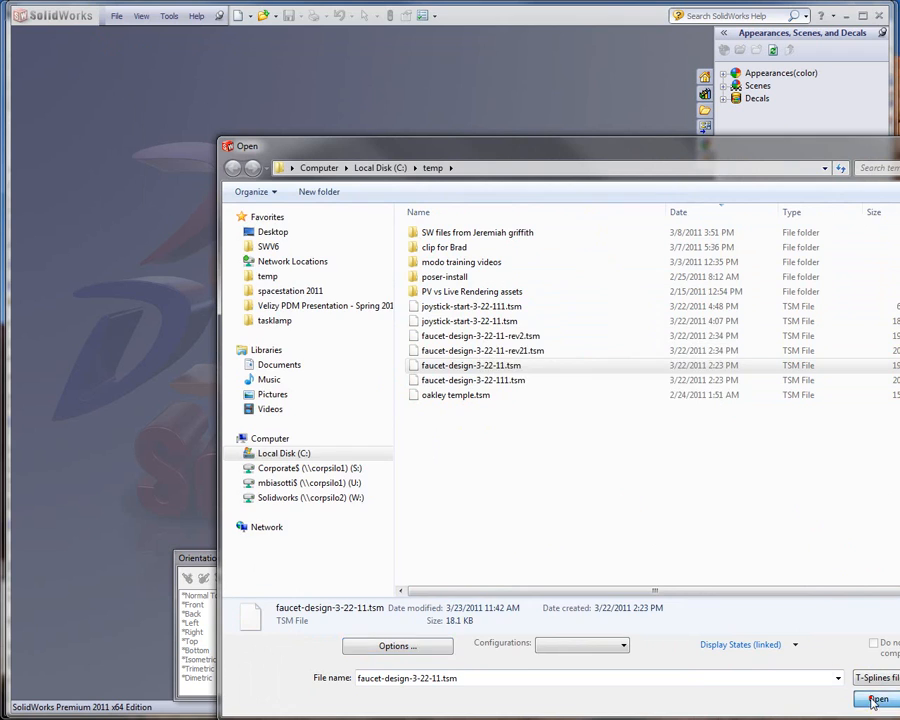
left_click(877, 699)
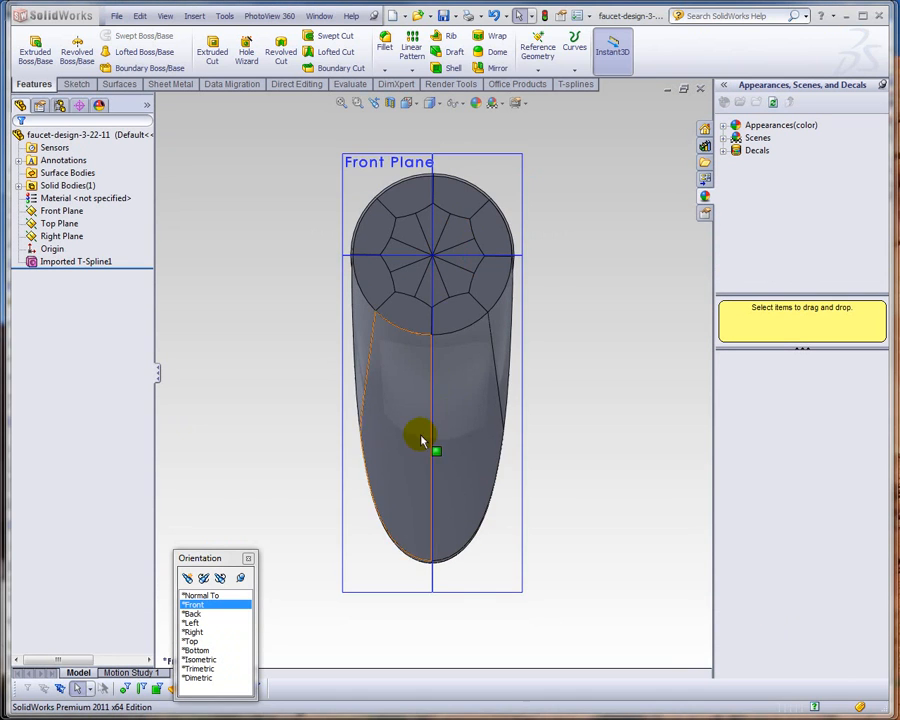
- Examine the faces making up the flat top of the imported faucet body, and close the part without saving
middle_click_drag(422, 440, 482, 261)
scroll(474, 288, "down", 3)
scroll(474, 288, "down", 2)
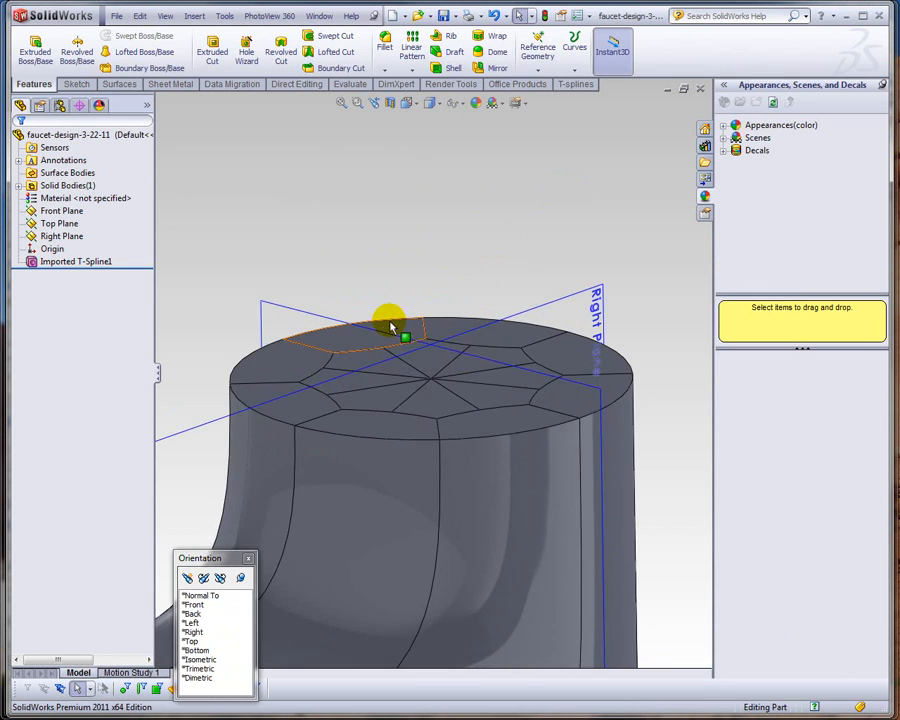
middle_click_drag(391, 324, 396, 350)
middle_click_drag(450, 356, 423, 266, "ctrl")
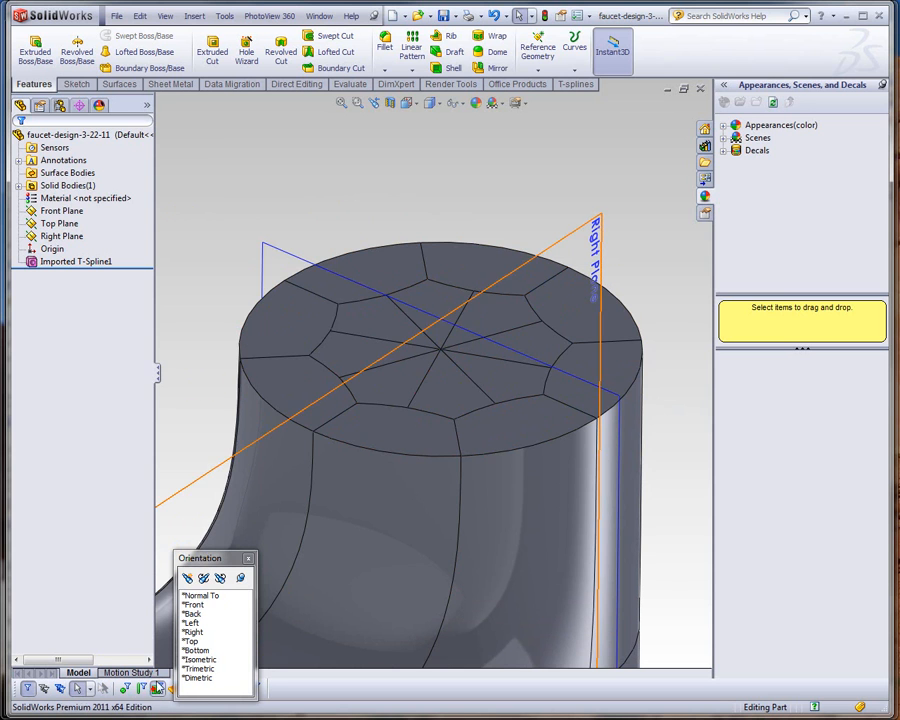
left_click_drag(203, 192, 683, 502)
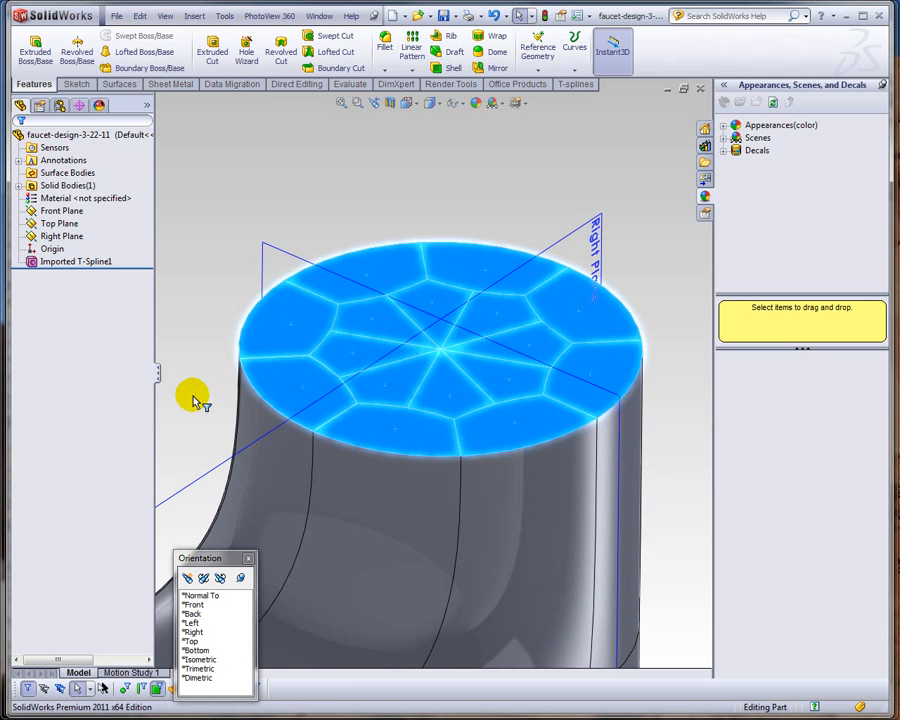
left_click(185, 390)
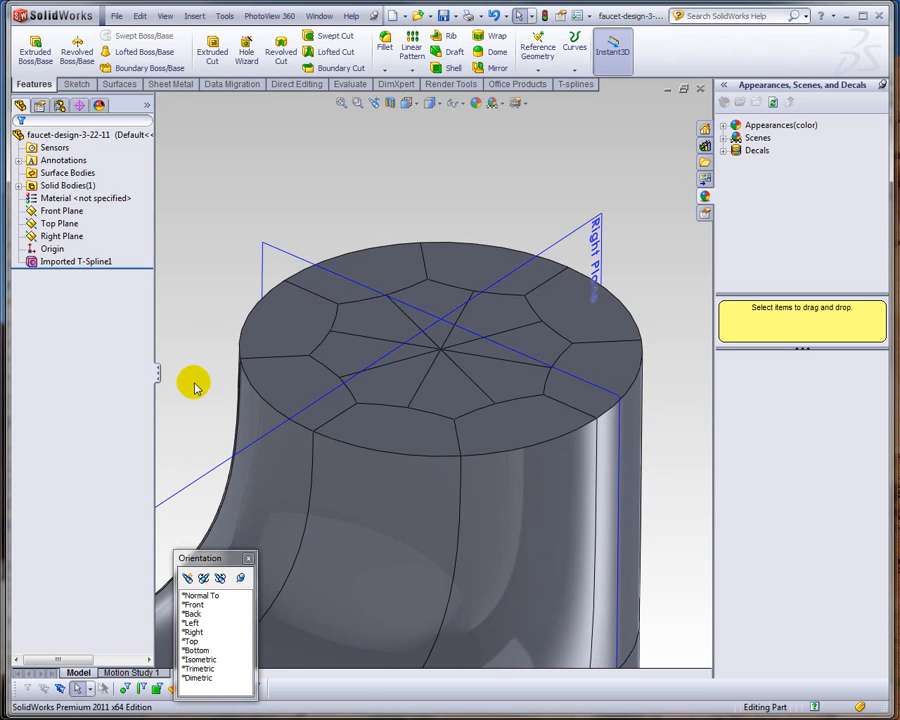
left_click(701, 89)
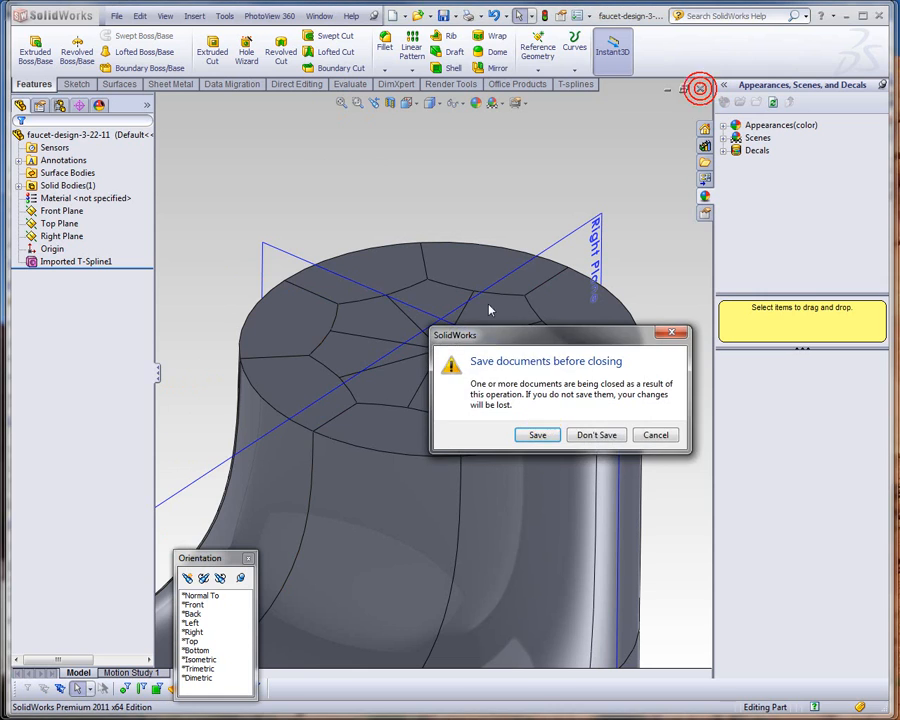
left_click(598, 435)
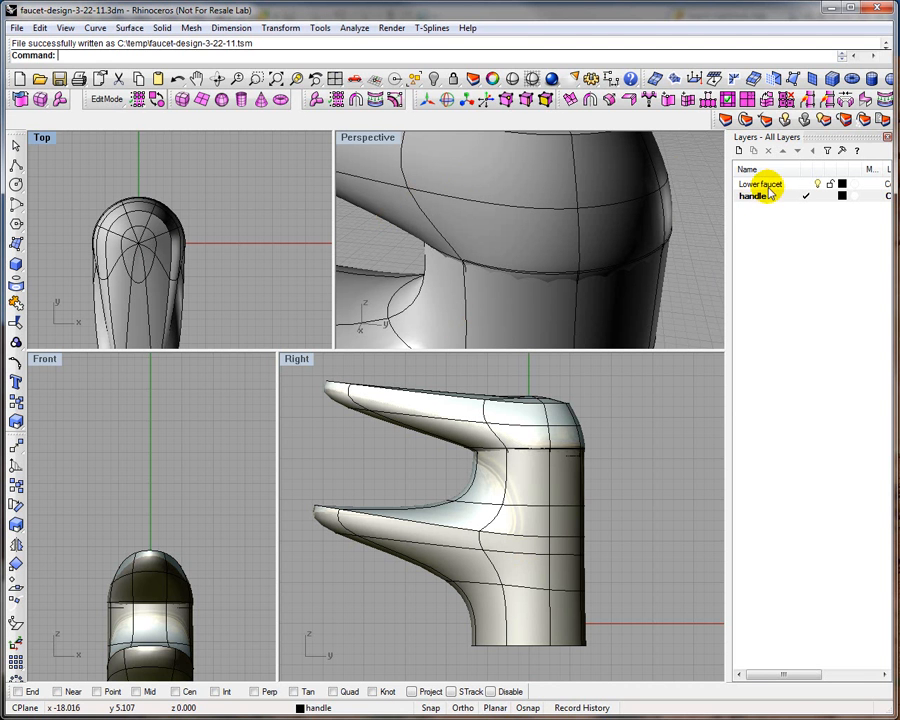
- In Rhino, make Lower faucet the current layer, hide the handle layer, and delete the eight faces capping the top of the faucet body
left_click(806, 185)
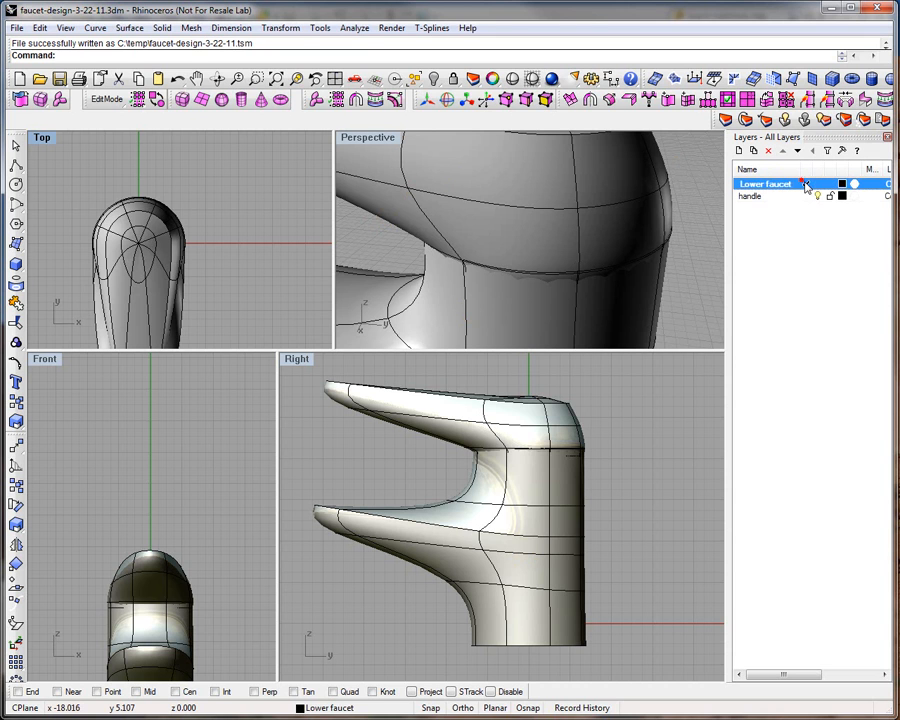
left_click(819, 196)
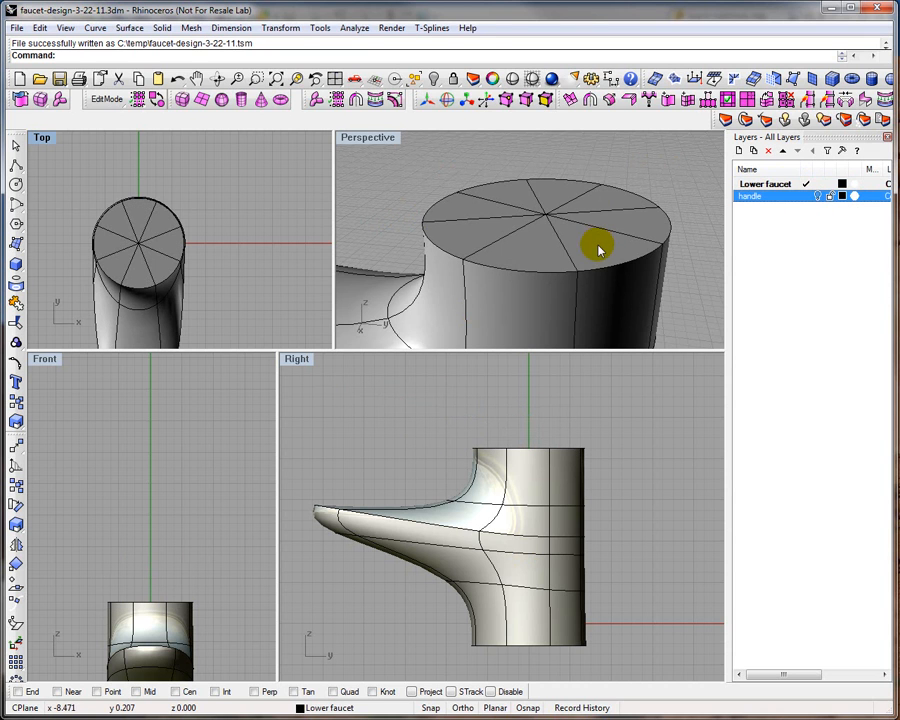
left_click(518, 100)
left_click(567, 237)
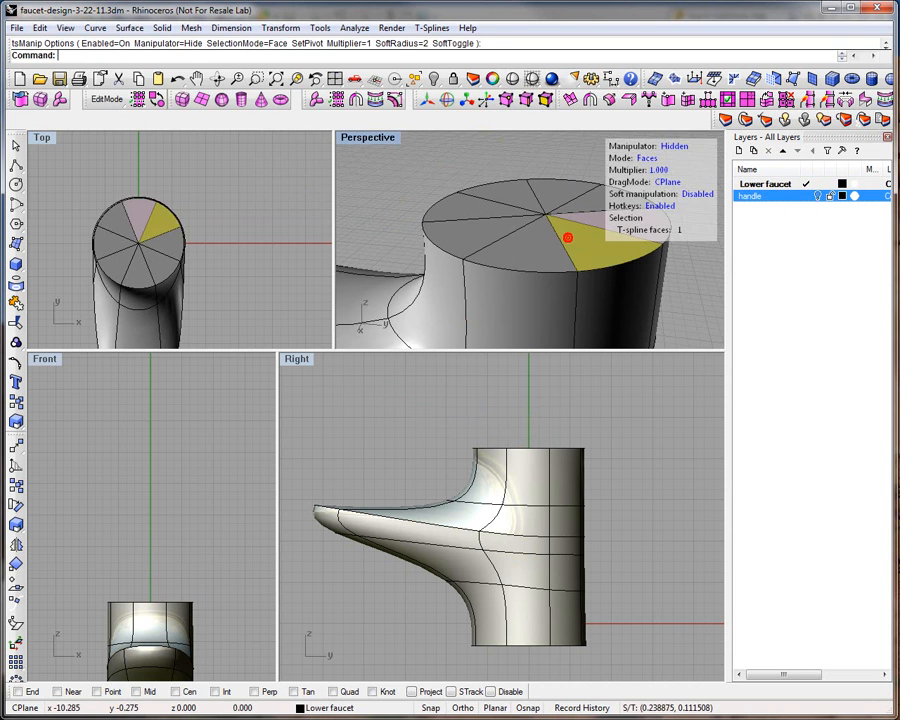
left_click(590, 216, "shift")
left_click(588, 200, "shift")
left_click(560, 189, "shift")
left_click(516, 189, "shift")
left_click(490, 202, "shift")
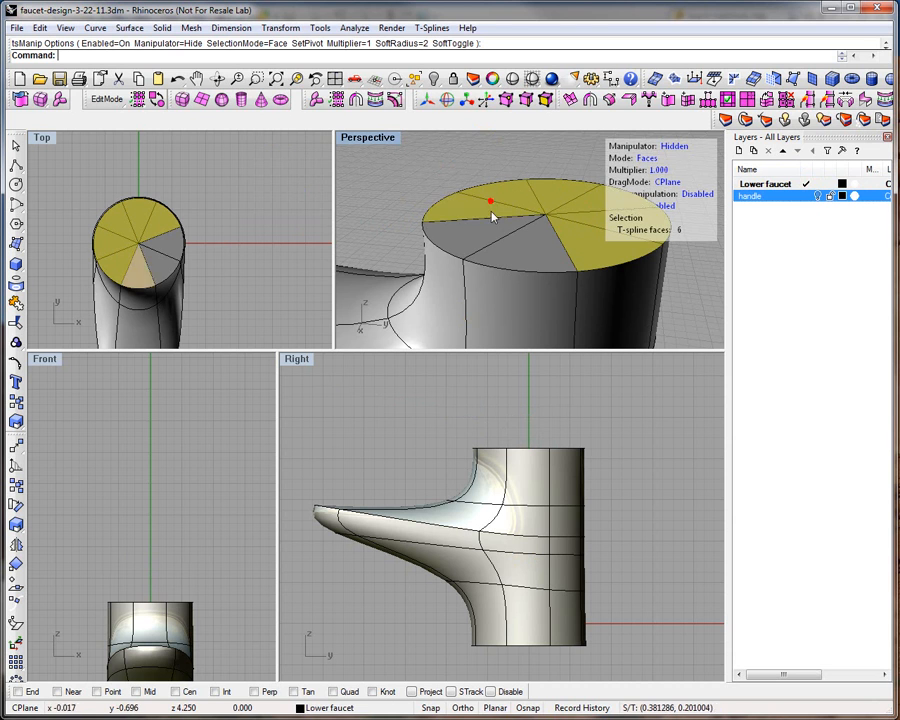
left_click(478, 232, "shift")
left_click(526, 238, "shift")
key("Delete")
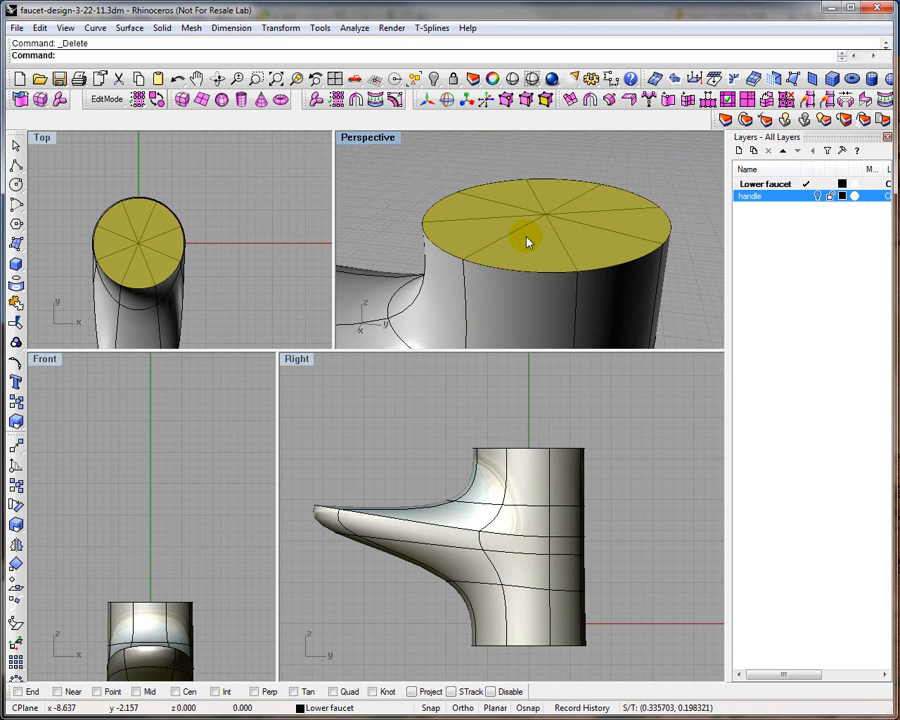
- Delete the eight T-spline faces capping the bottom of the faucet body
scroll(442, 236, "up", 2)
scroll(442, 236, "down", 7)
right_click_drag(455, 280, 468, 424)
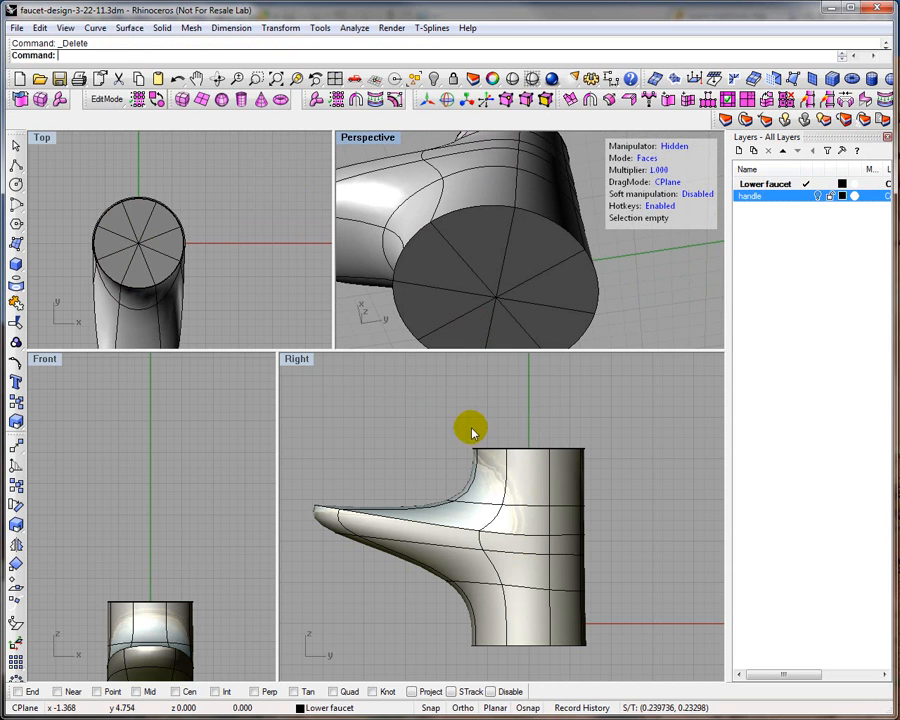
left_click(484, 284)
left_click(462, 273, "shift")
left_click(454, 304, "shift")
left_click(469, 333, "shift")
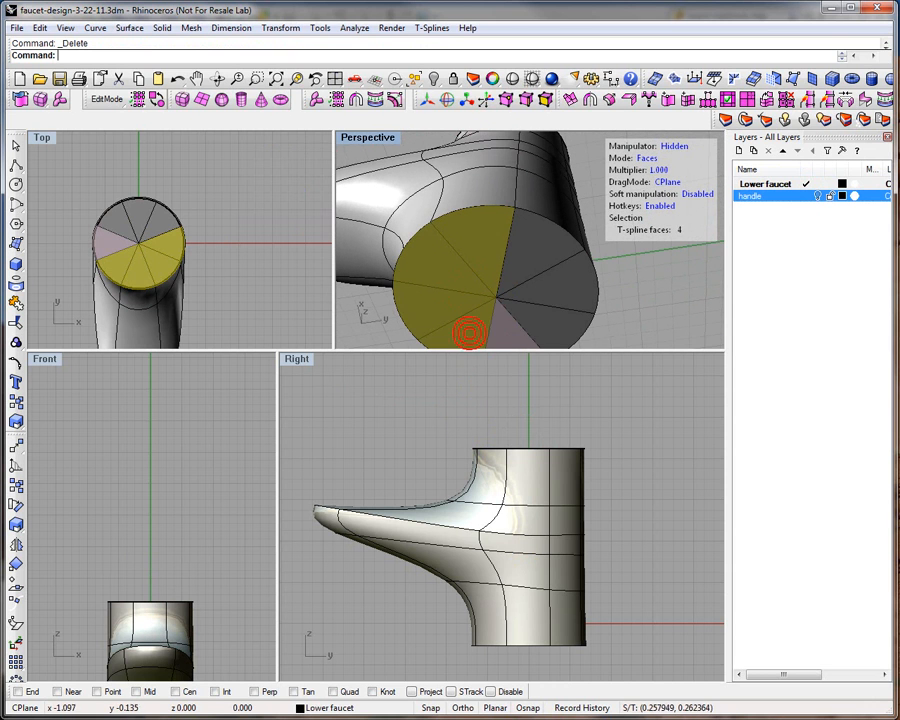
left_click(526, 313, "shift")
left_click(555, 270, "shift")
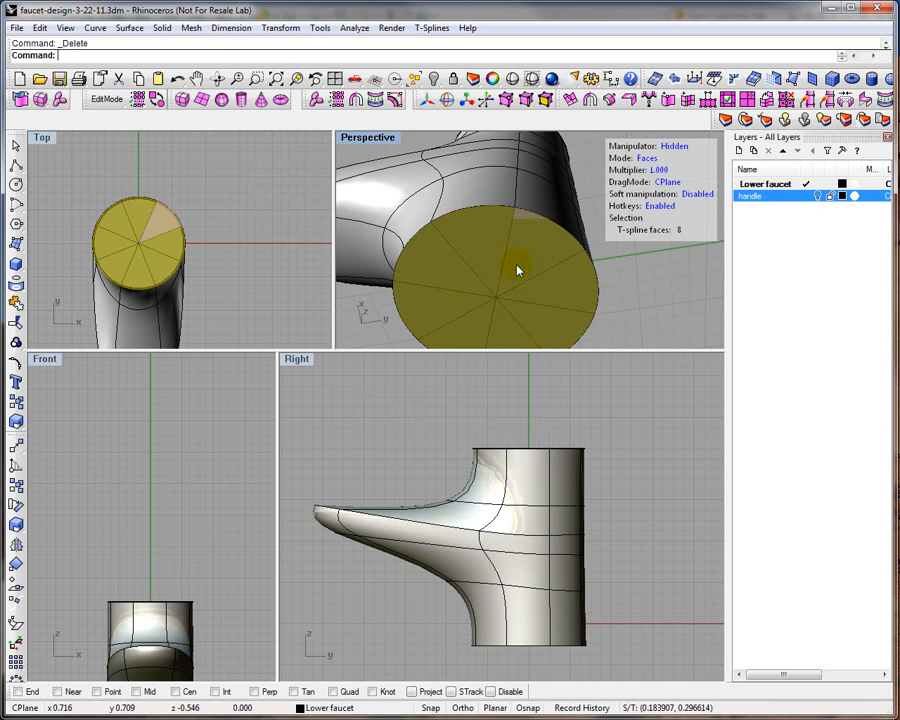
key("Delete")
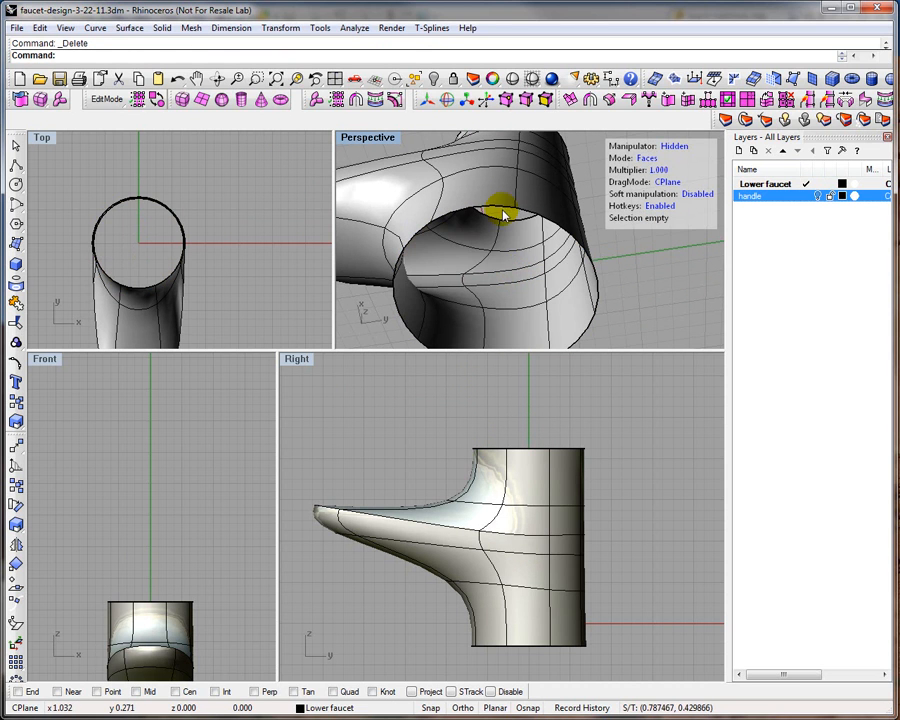
- Save the model as the T-Splines file faucet-design-3-22-11.tsm in the temp folder, replacing the existing file
right_click_drag(438, 241, 523, 190)
left_click(17, 29)
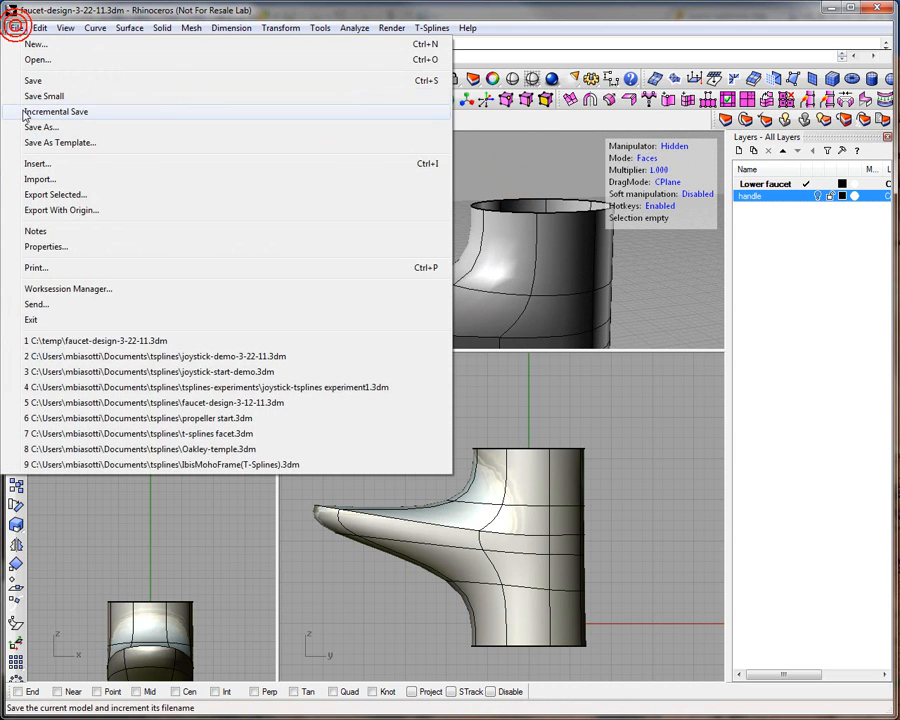
left_click(26, 124)
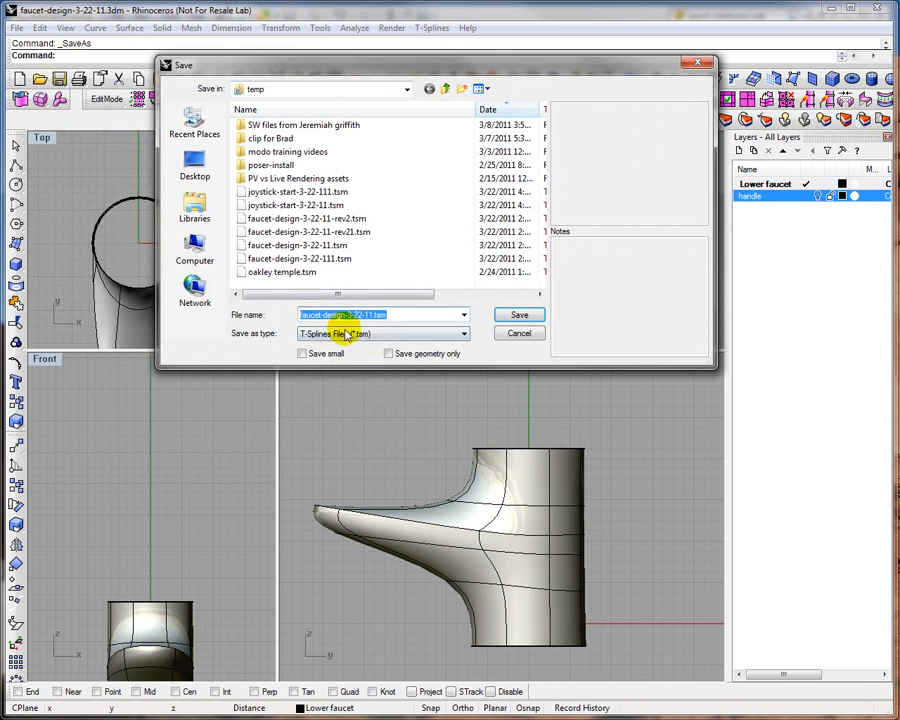
left_click(514, 317)
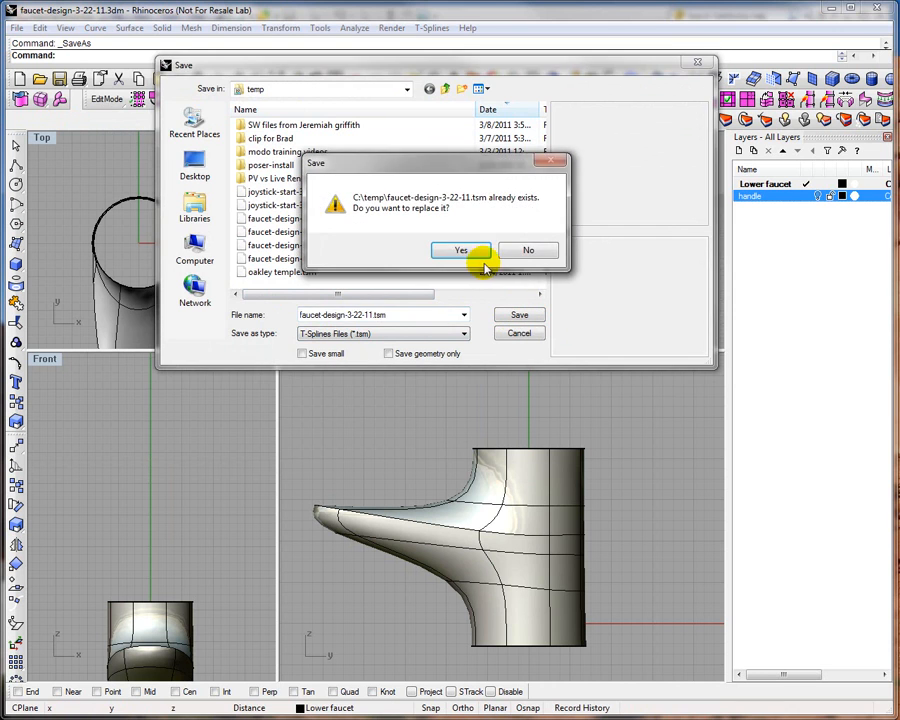
left_click(458, 304)
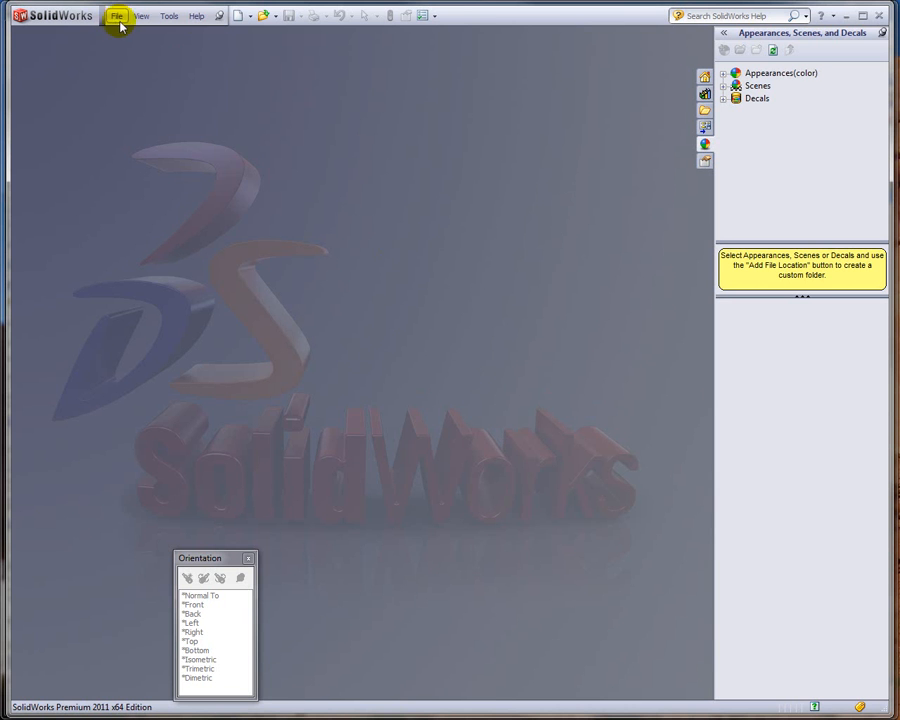
- Switch to SolidWorks and open the T-Splines file faucet-design-3-22-11.tsm from the temp folder
left_click(117, 17)
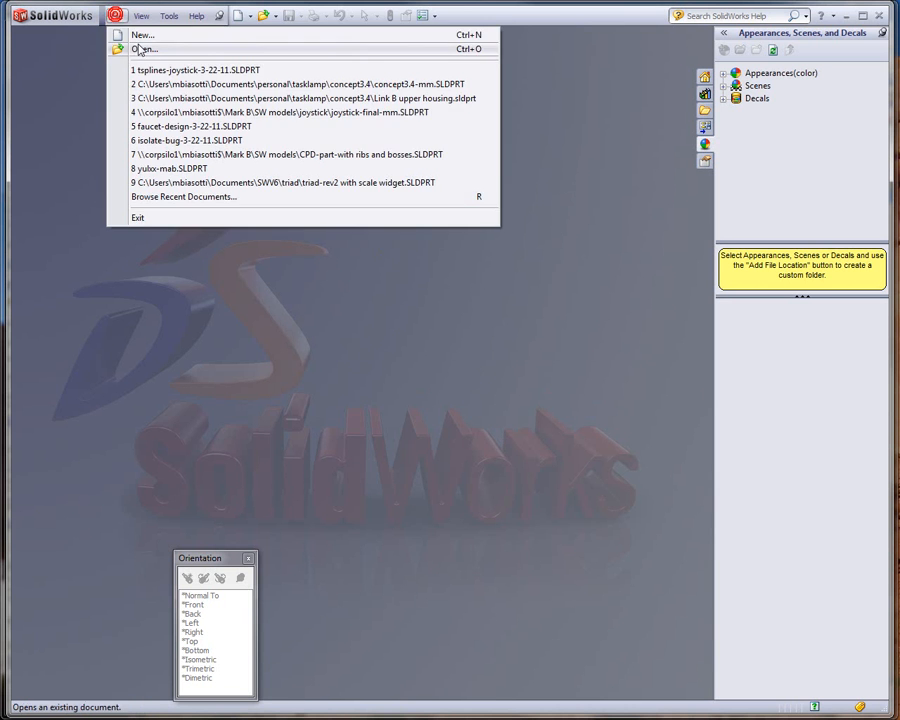
left_click(122, 48)
left_click(886, 689)
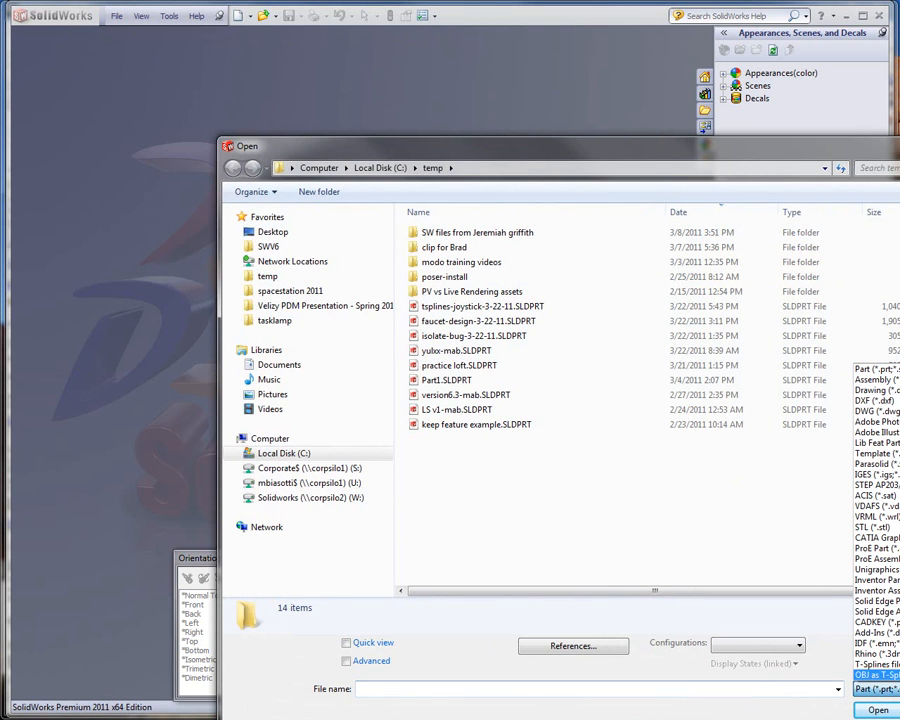
left_click(743, 151)
left_click_drag(584, 148, 462, 68)
left_click(775, 612)
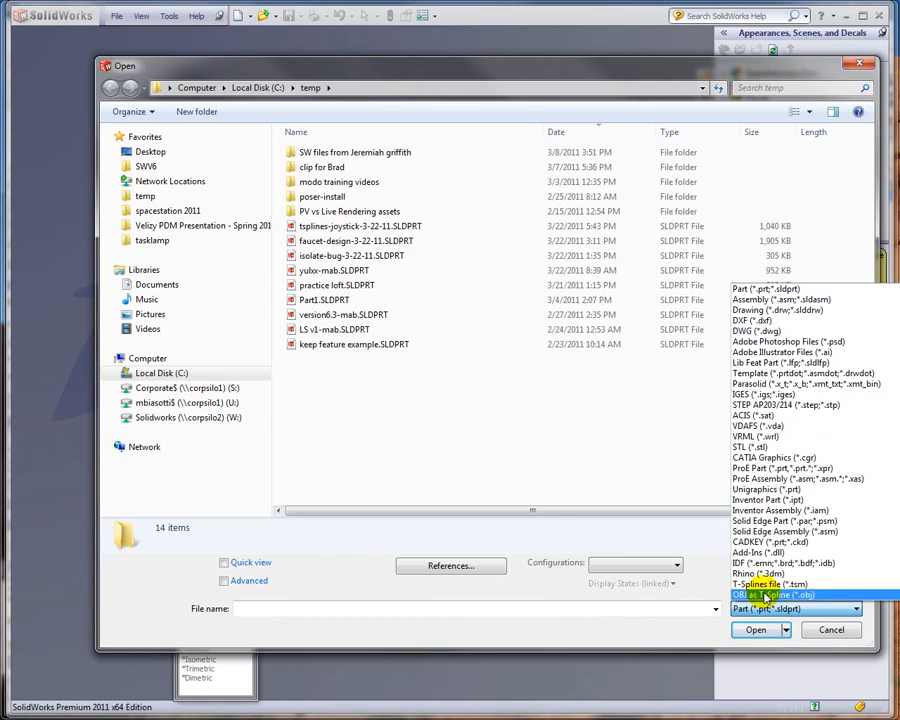
left_click(786, 639)
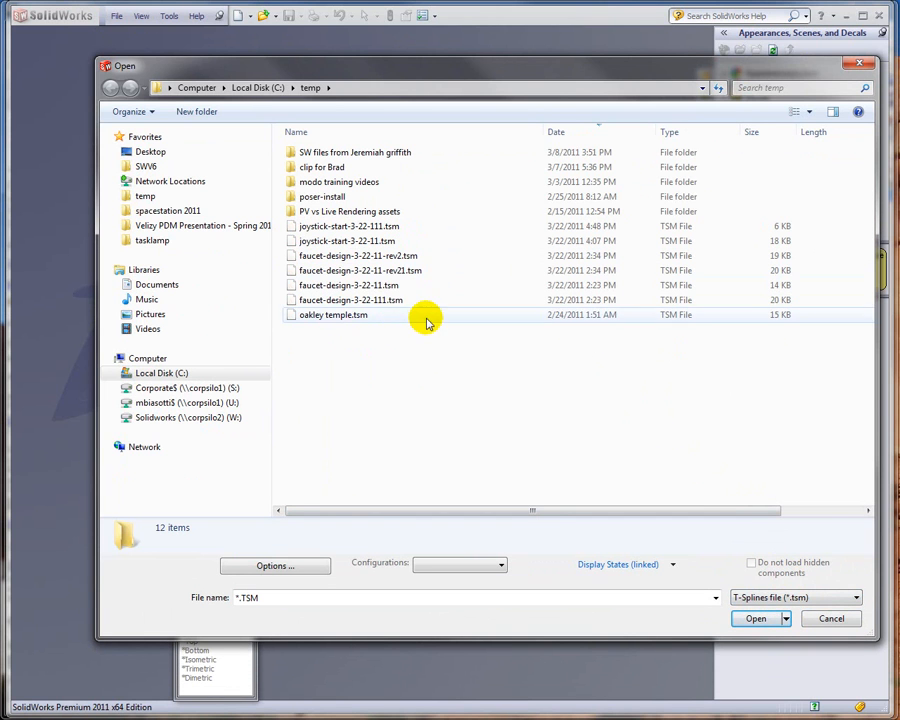
left_click(365, 287)
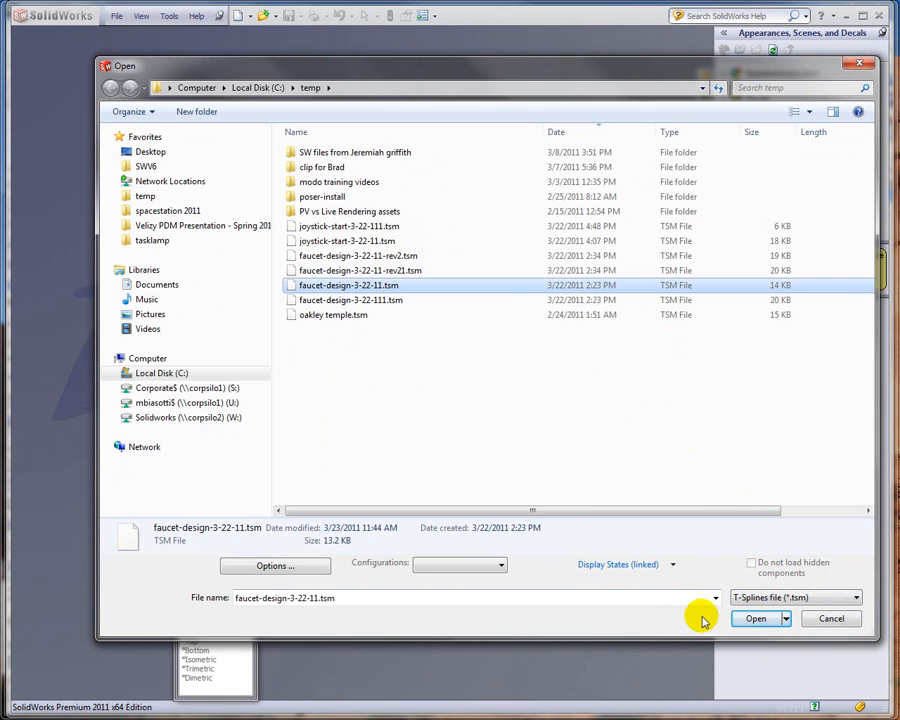
left_click(752, 618)
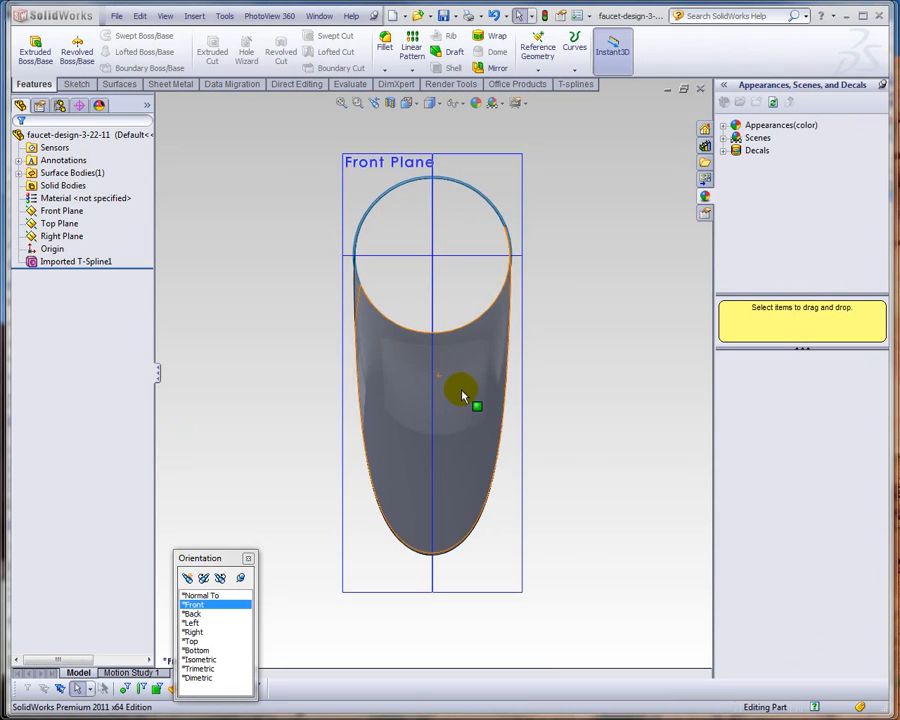
middle_click_drag(462, 396, 533, 233)
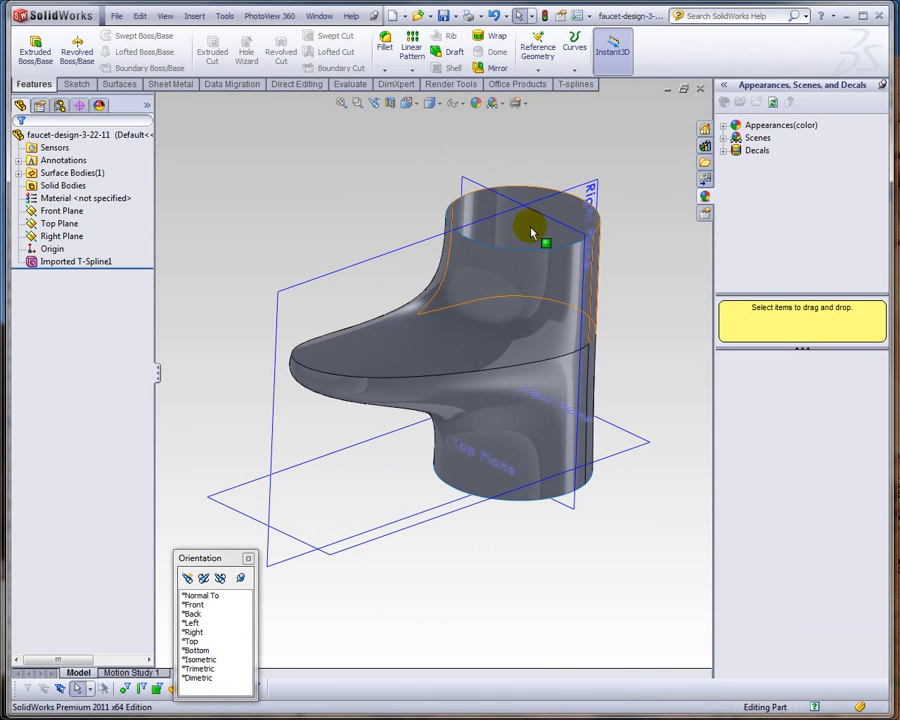
scroll(526, 241, "down", 5)
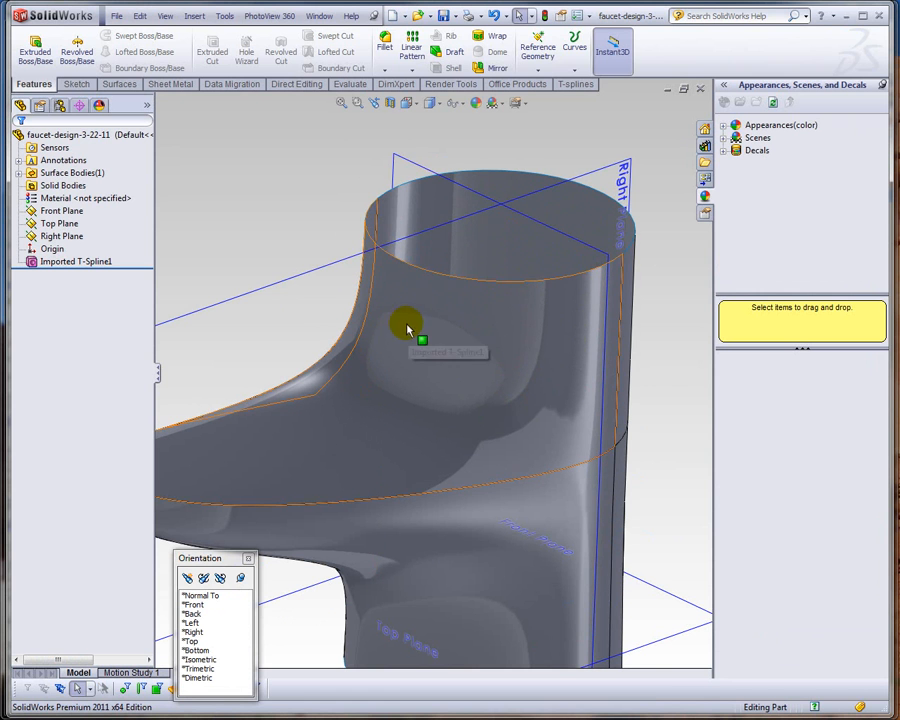
- Import the T-Splines file faucet-design-3-22-111.tsm into the current model, using inches as the units
left_click(116, 16)
left_click(141, 48)
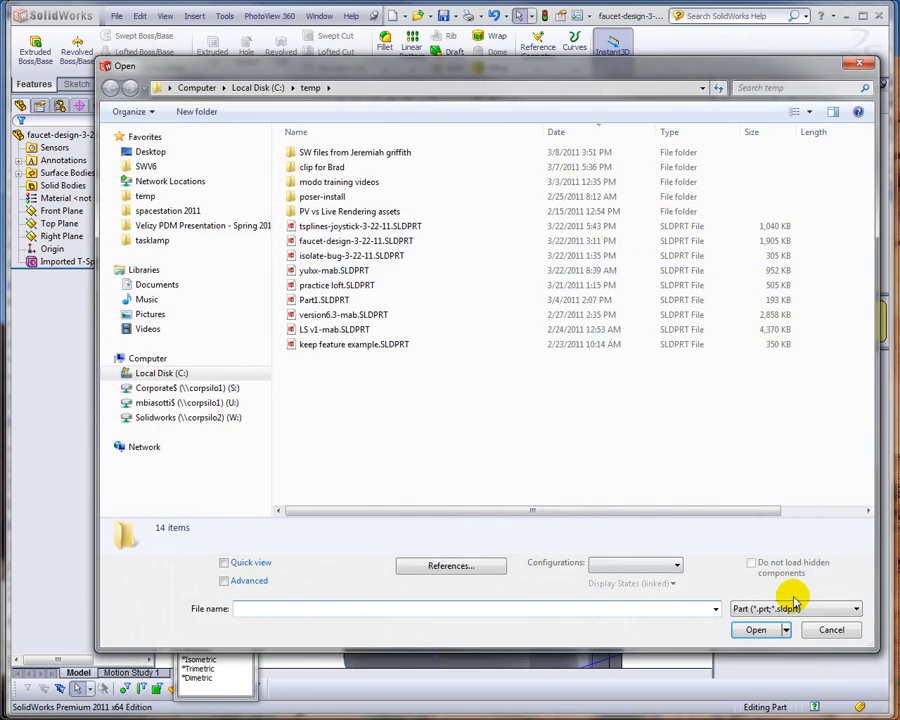
left_click(795, 607)
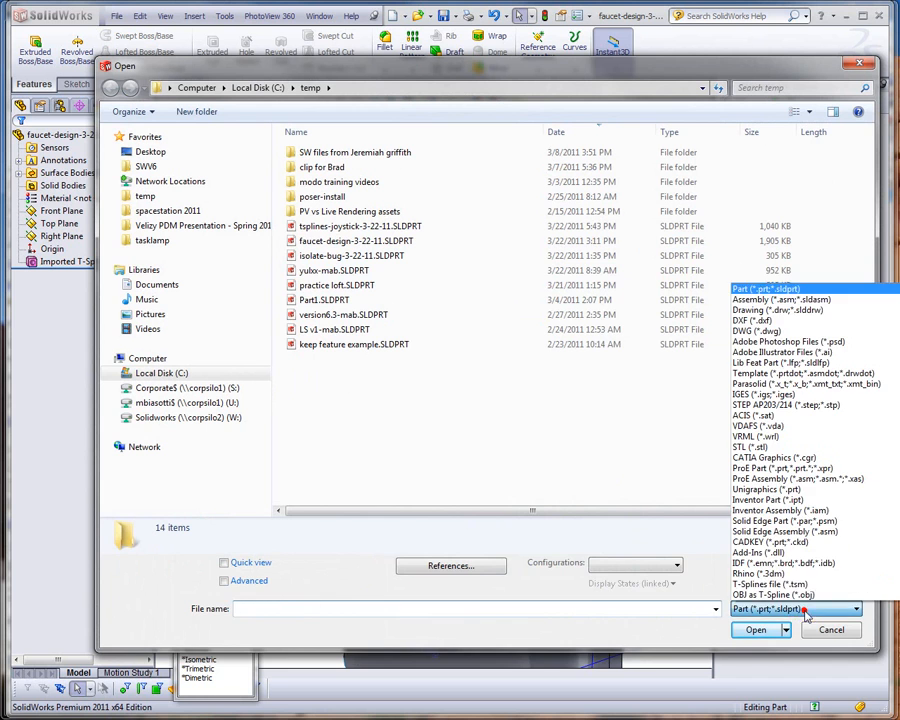
left_click(780, 581)
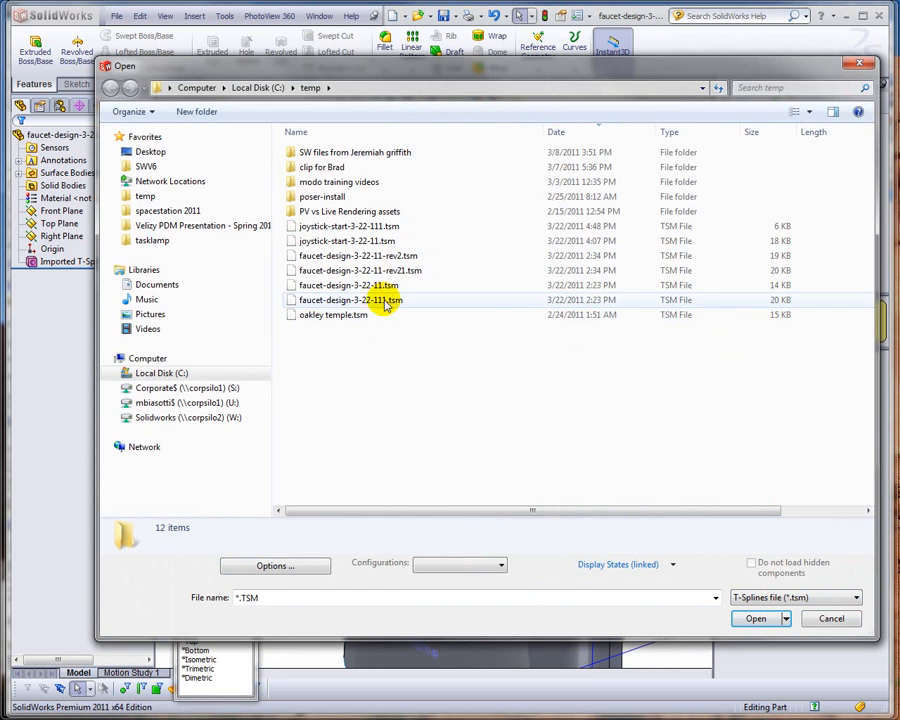
left_click(378, 299)
left_click(275, 565)
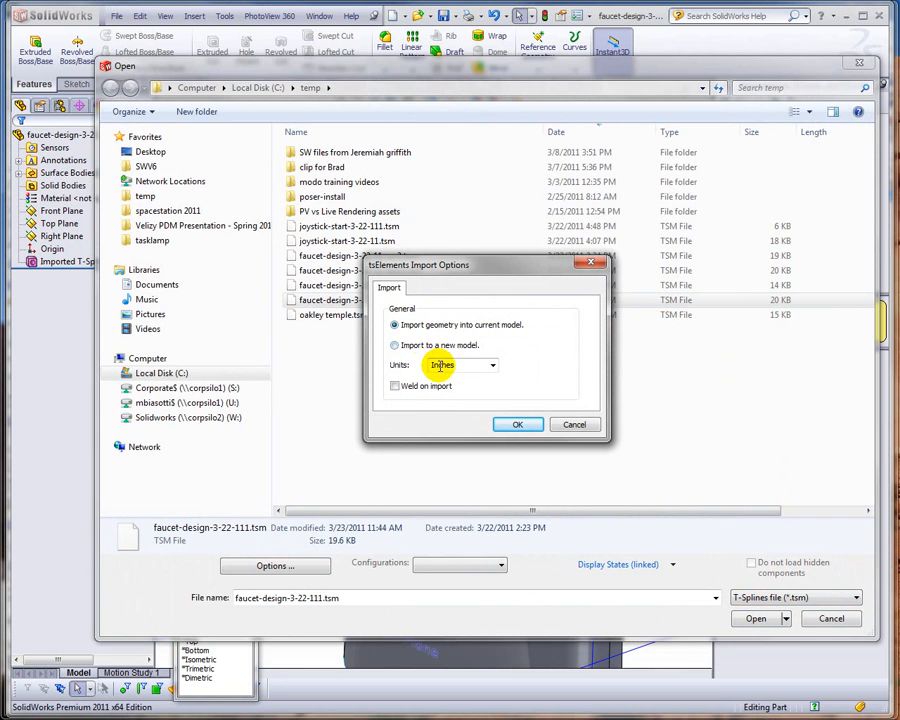
left_click(507, 428)
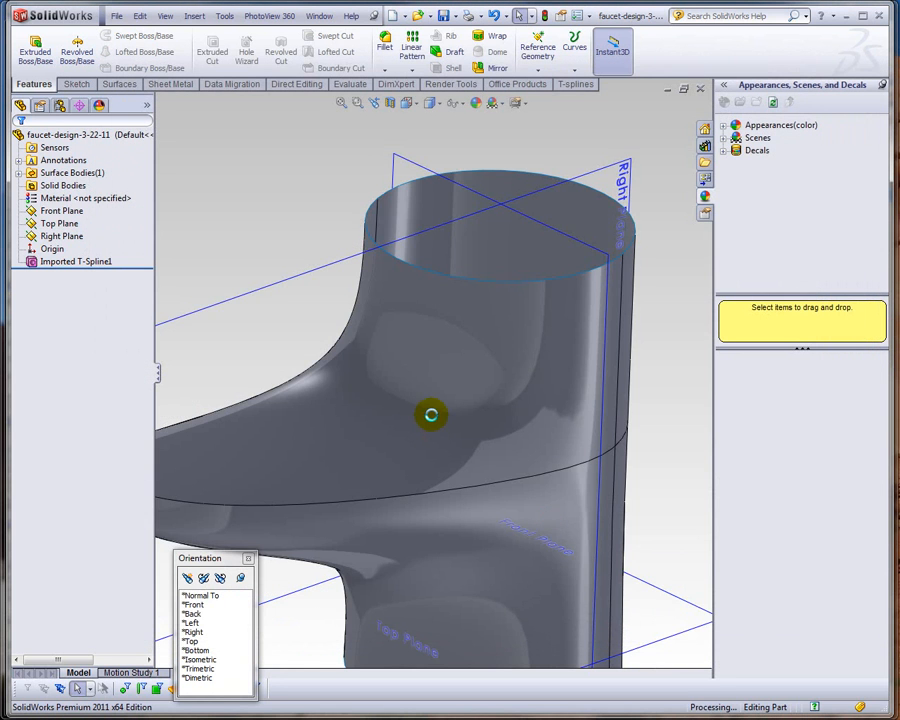
- Hide the imported handle body, Imported T-Spline2
scroll(434, 420, "up", 5)
scroll(482, 348, "down", 4)
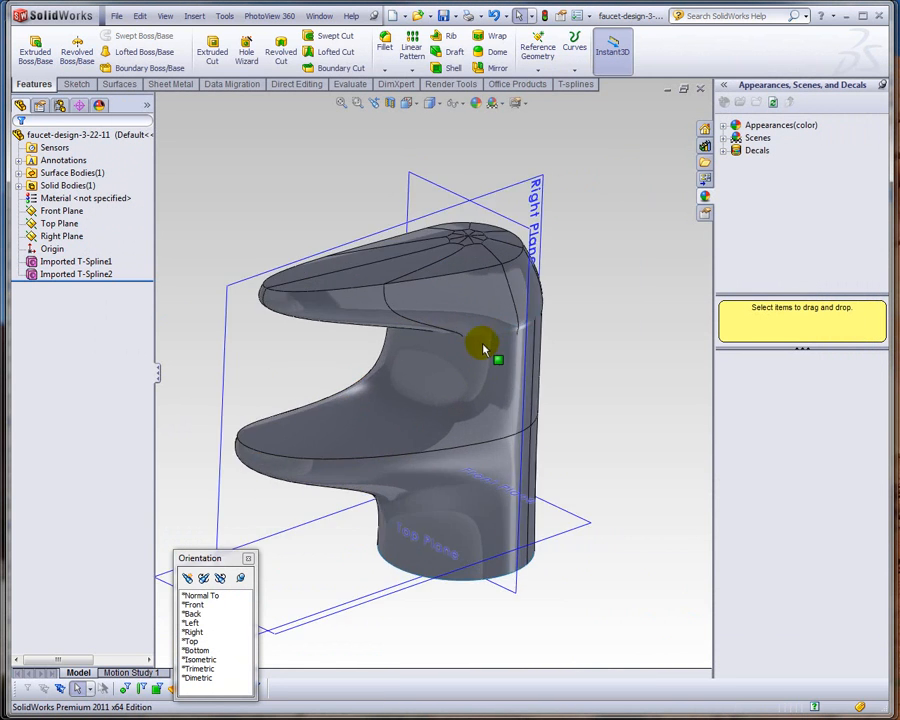
scroll(427, 352, "down", 1)
scroll(214, 250, "up", 2)
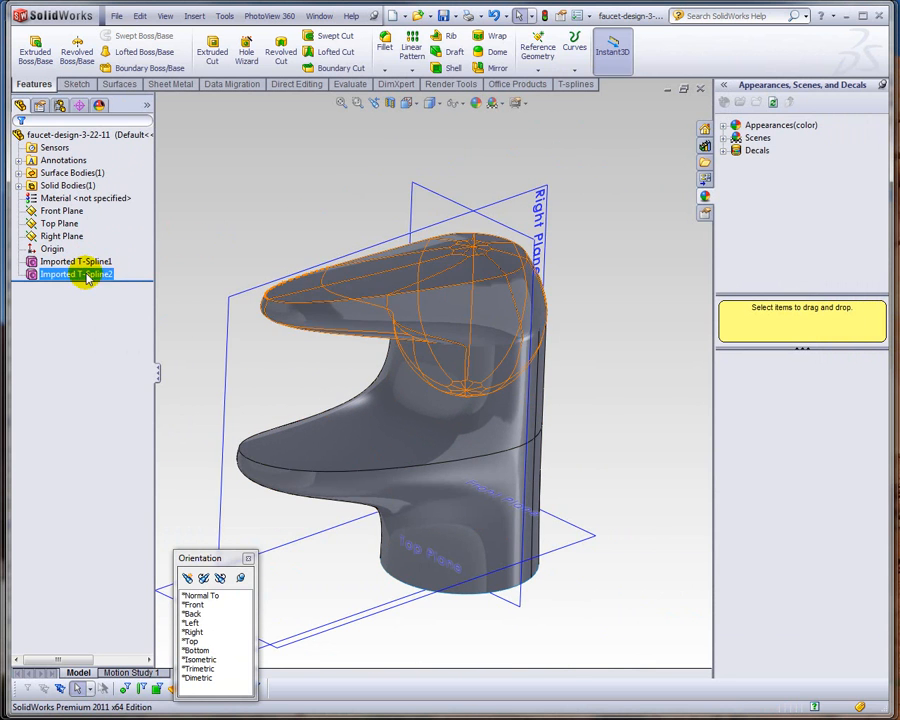
right_click(87, 274)
left_click(95, 251)
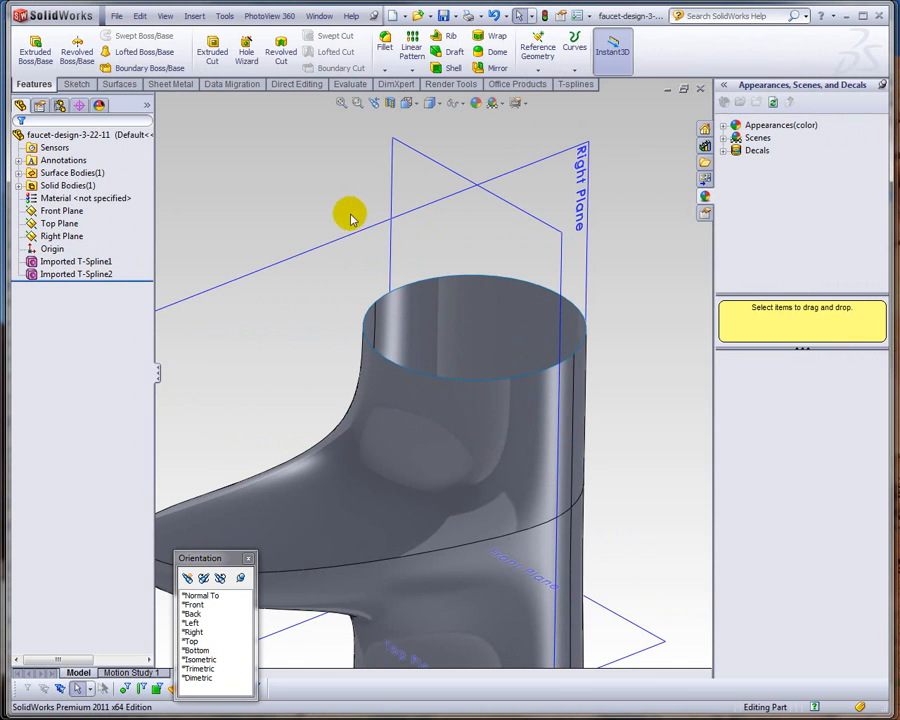
- Cap the faucet body's open top with a planar surface bounded by its complete edge loop
left_click(118, 84)
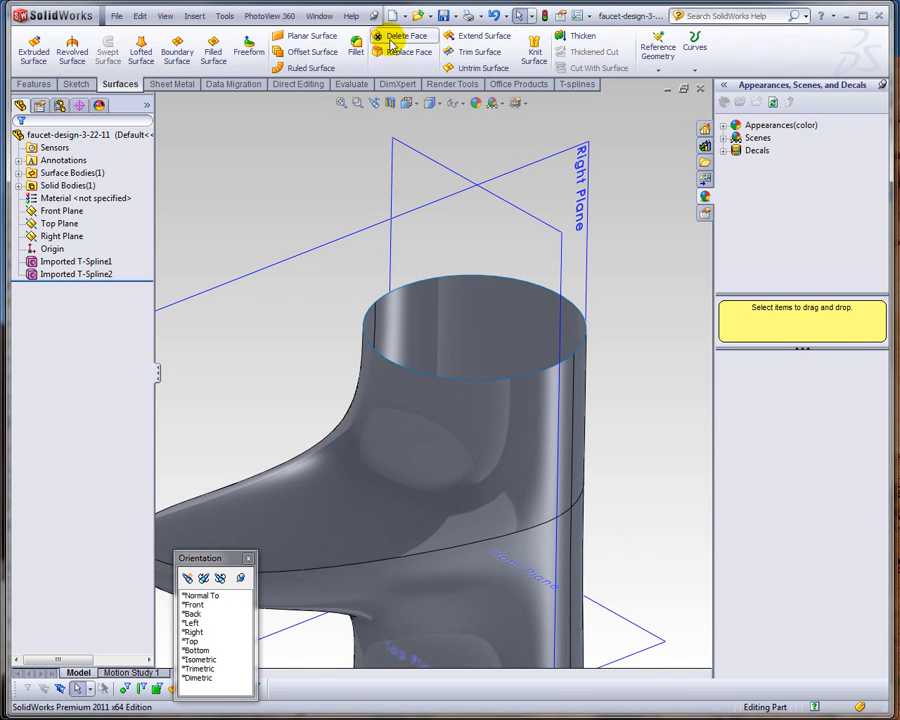
left_click(305, 36)
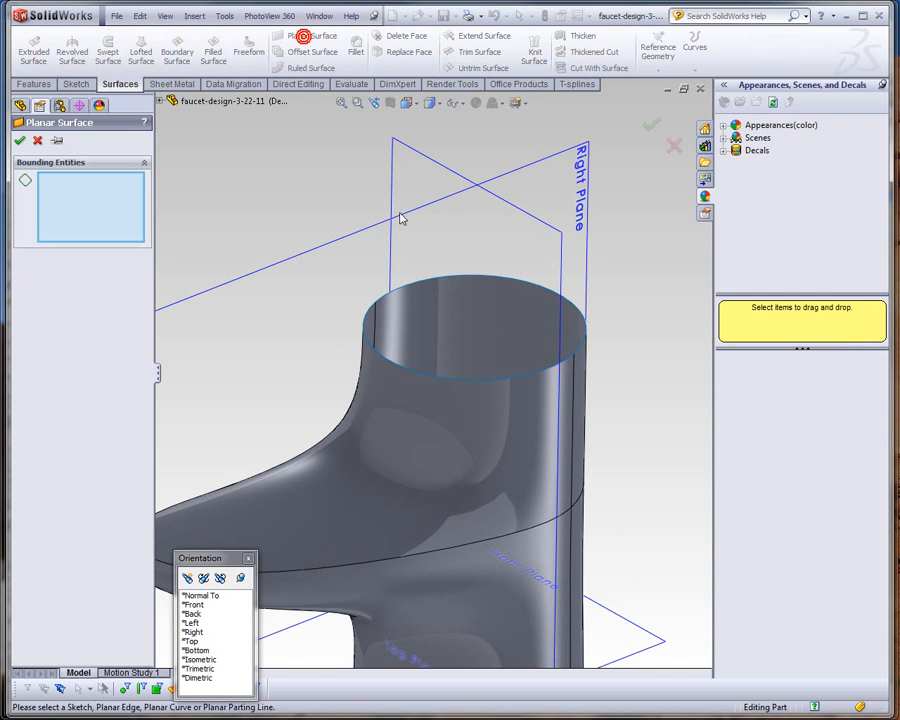
right_click(458, 281)
left_click(510, 467)
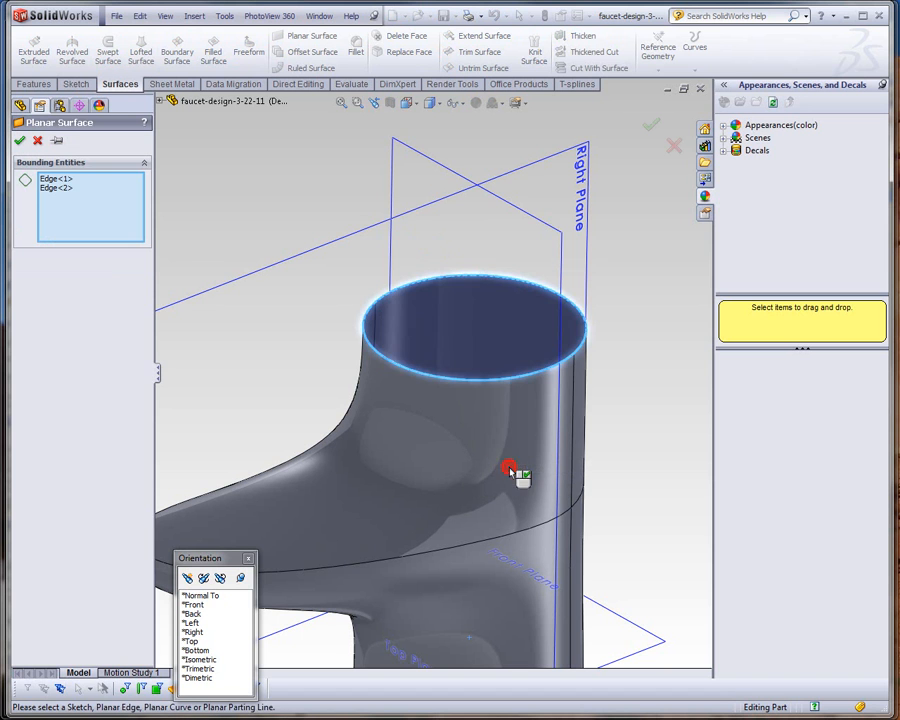
left_click(24, 144)
- Close the faucet body's bottom opening with a planar surface bounded by its rim edges
scroll(360, 292, "up", 4)
middle_click_drag(398, 340, 512, 676)
scroll(496, 572, "down", 3)
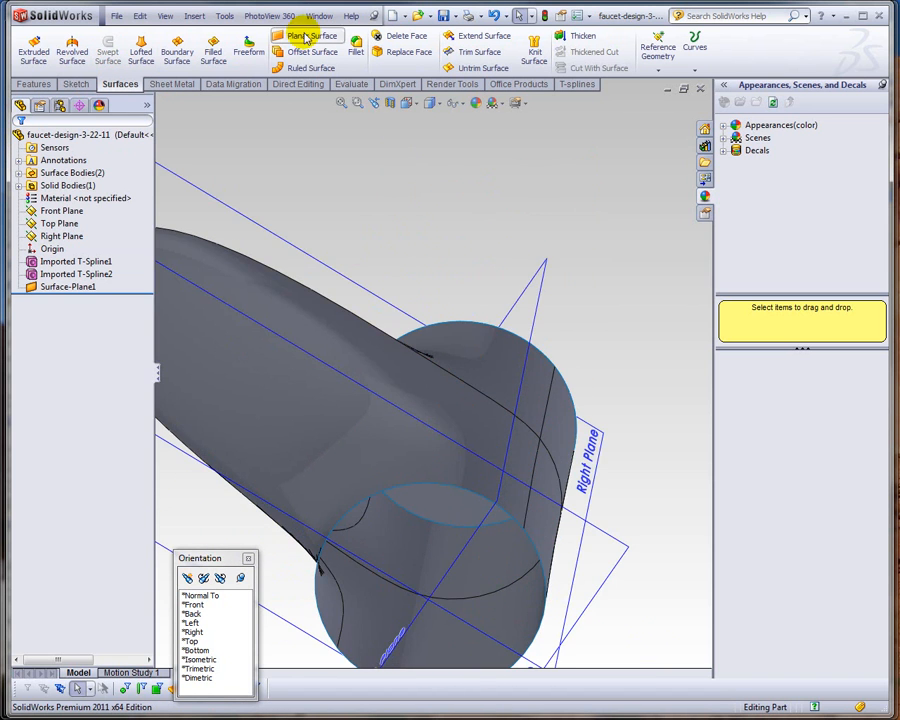
left_click(300, 36)
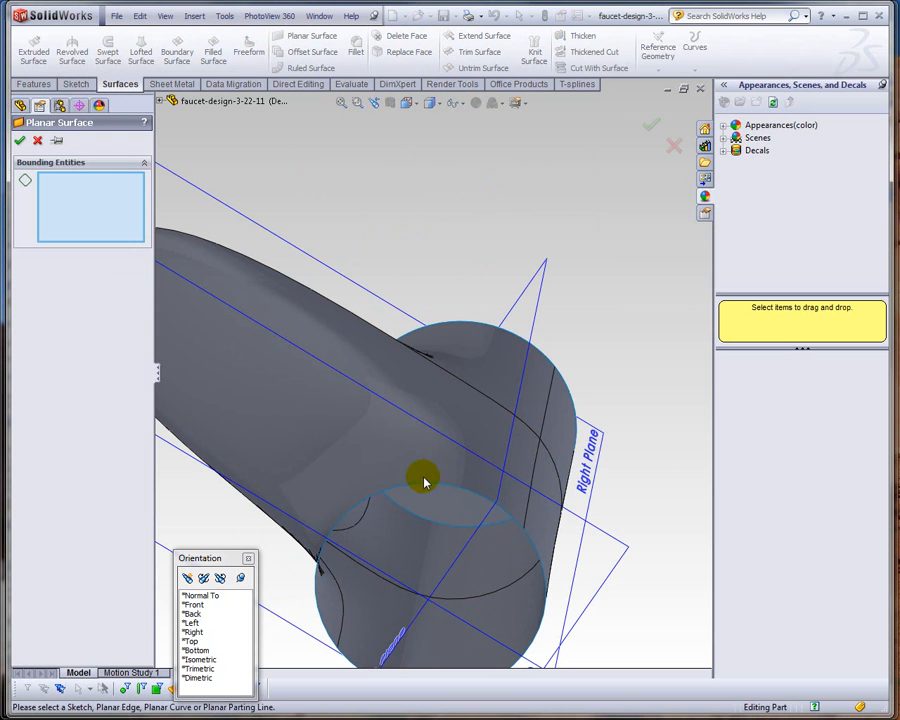
right_click(432, 488)
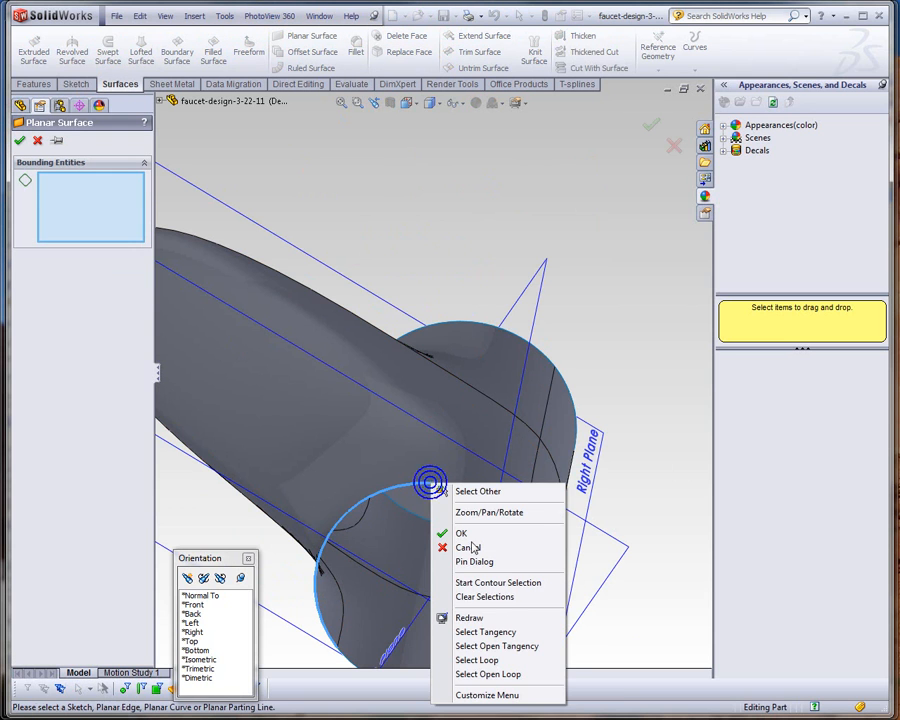
left_click(484, 668)
key("Return")
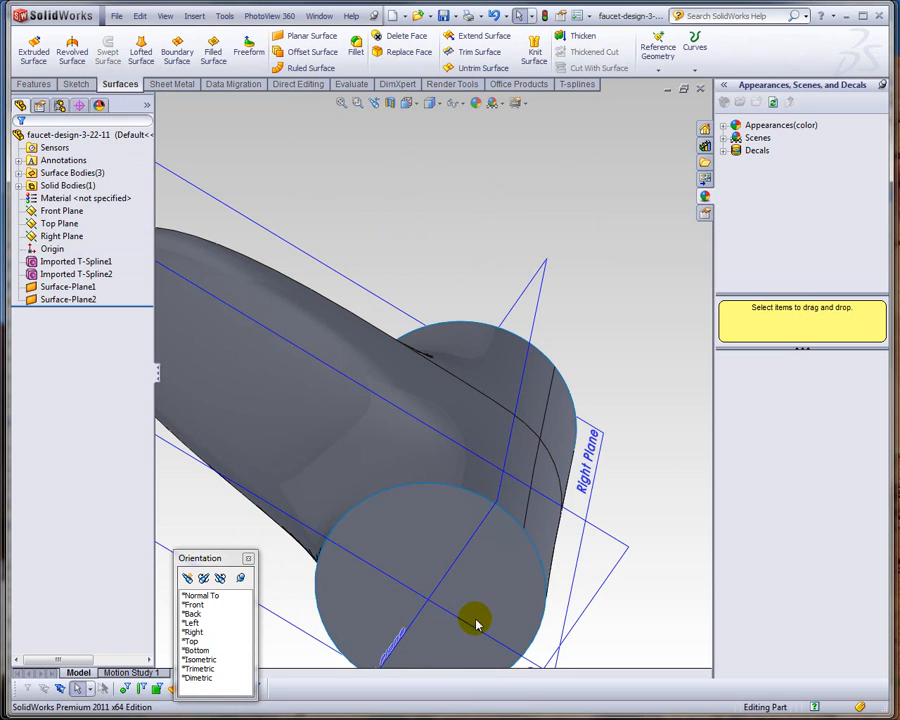
- Knit the top cap, imported faucet body and bottom cap into a solid, and expand the list of solid bodies
middle_click_drag(341, 233, 432, 157)
scroll(431, 156, "down", 1)
left_click(533, 52)
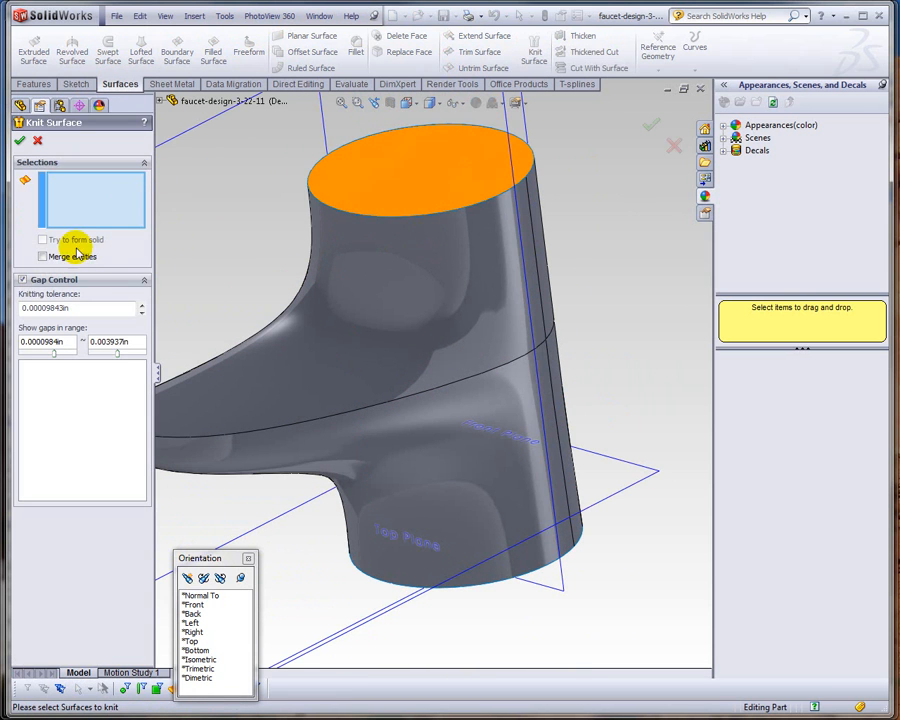
left_click(377, 182)
left_click(360, 258)
mouse_move(428, 514)
middle_mouse_down()
mouse_move(418, 418)
mouse_move(440, 500)
middle_mouse_up()
left_click(451, 627)
middle_click_drag(451, 627, 208, 310)
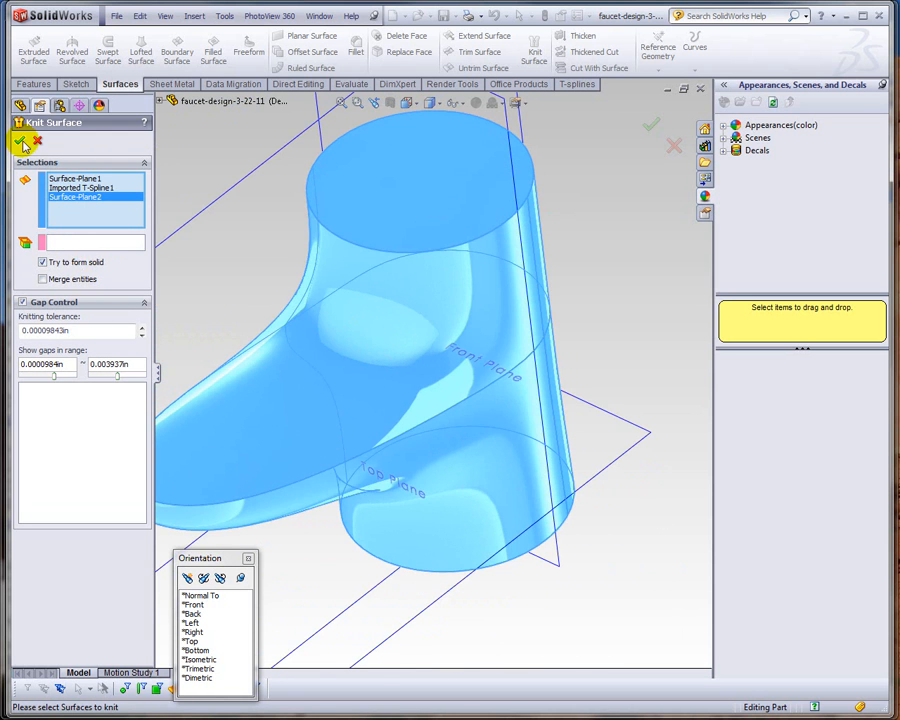
left_click(20, 142)
middle_click_drag(114, 176, 298, 315)
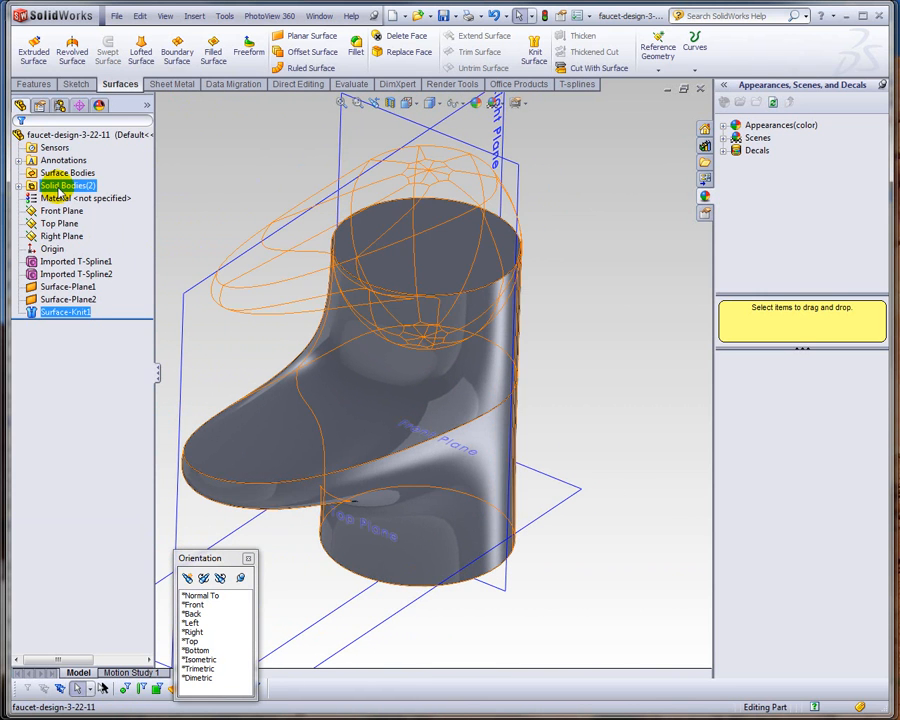
left_click(18, 186)
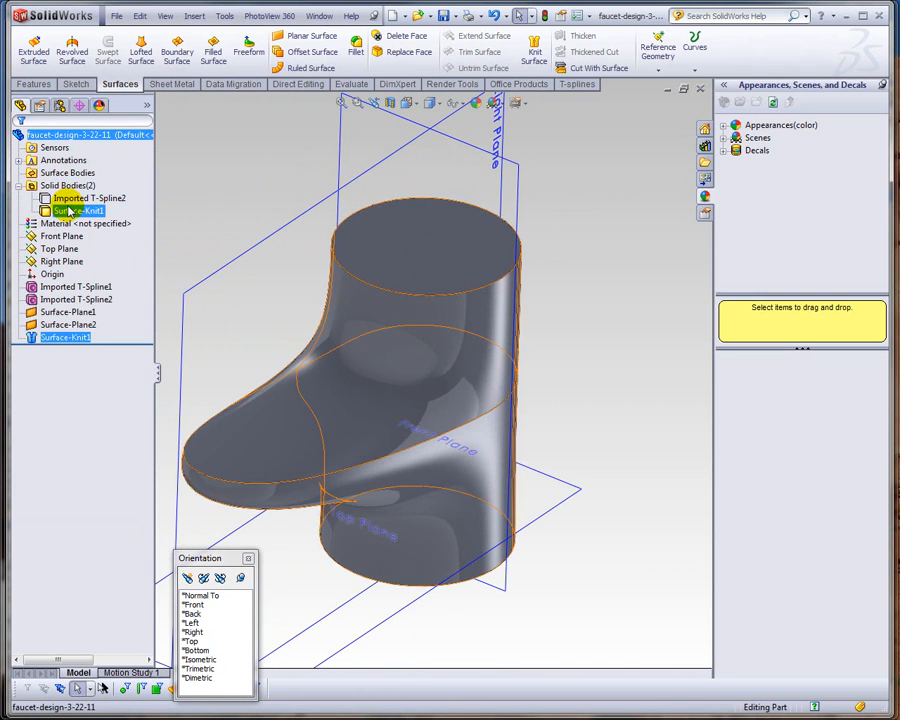
- Cut the knitted faucet solid in half with the Right Plane, reversing the cut direction and limiting the cut to the Surface-Knit1 body
middle_click_drag(320, 265, 247, 305)
scroll(272, 356, "down", 2)
scroll(320, 320, "up", 2)
left_click(249, 266)
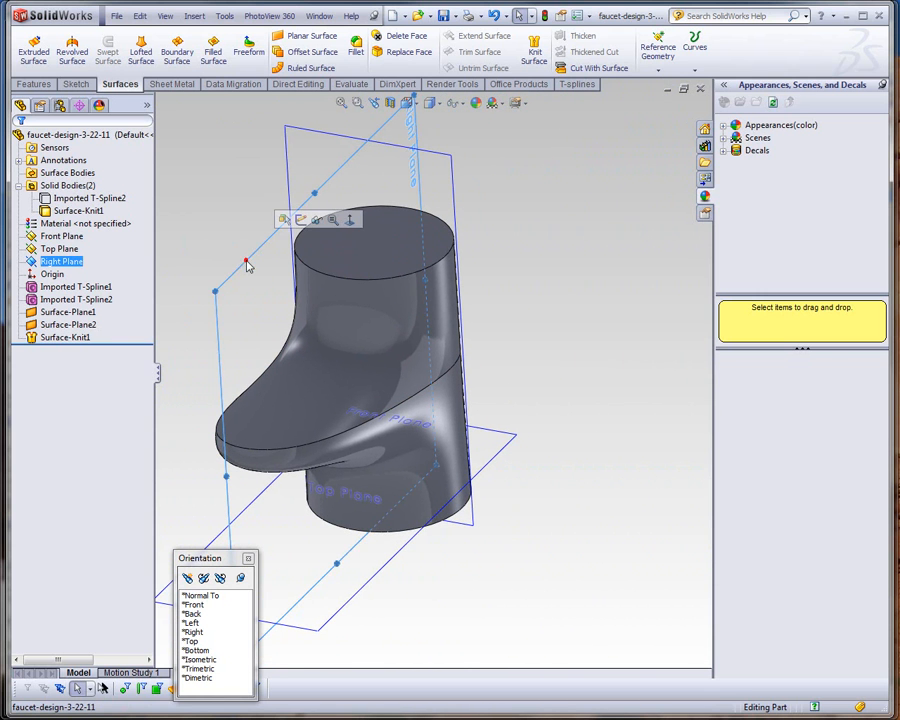
left_click(194, 16)
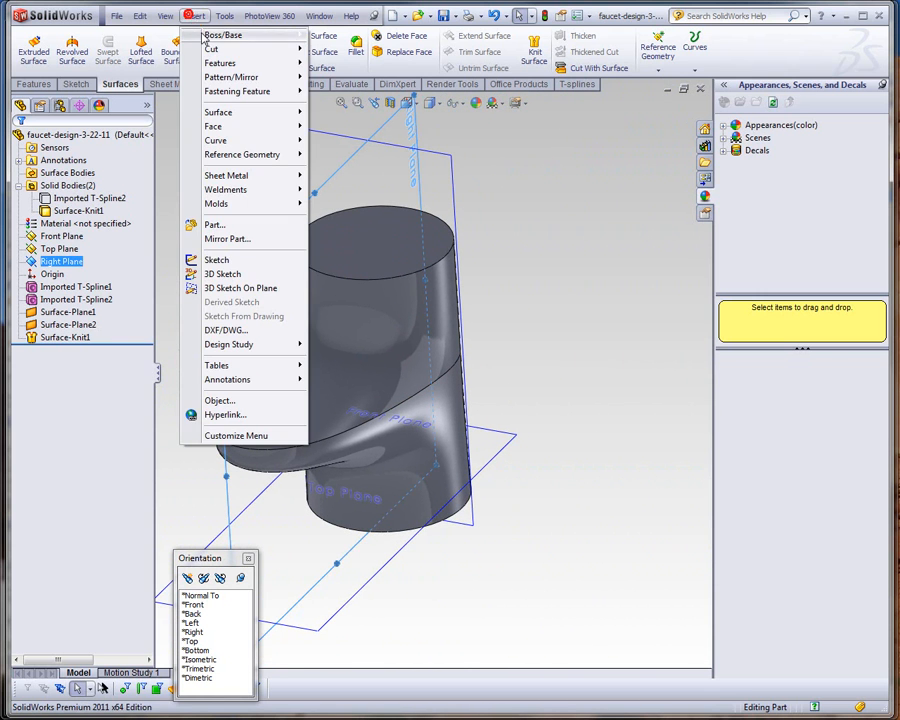
mouse_move(215, 50)
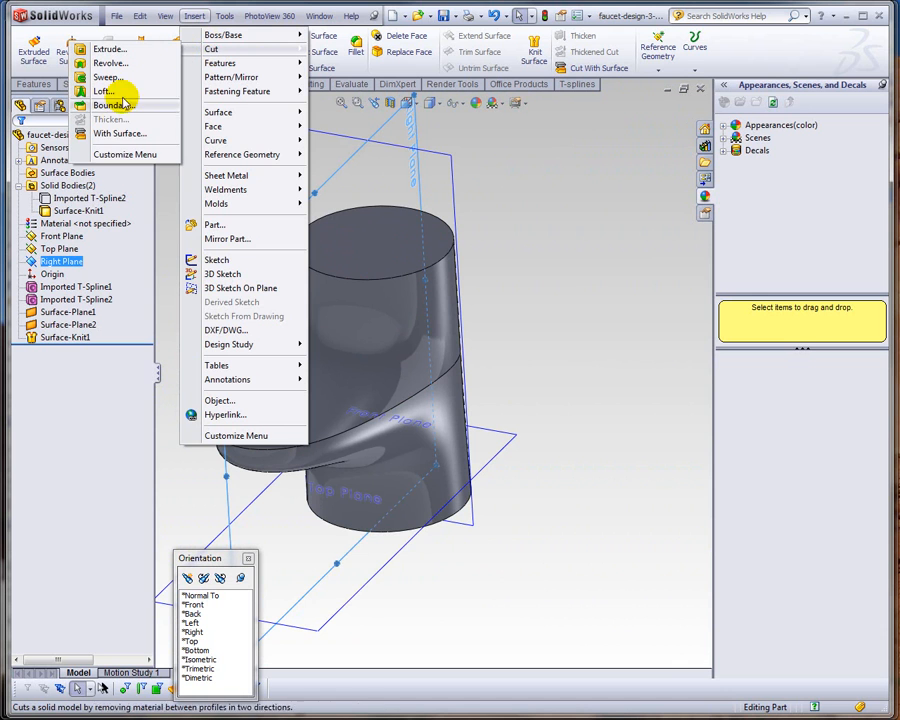
left_click(117, 133)
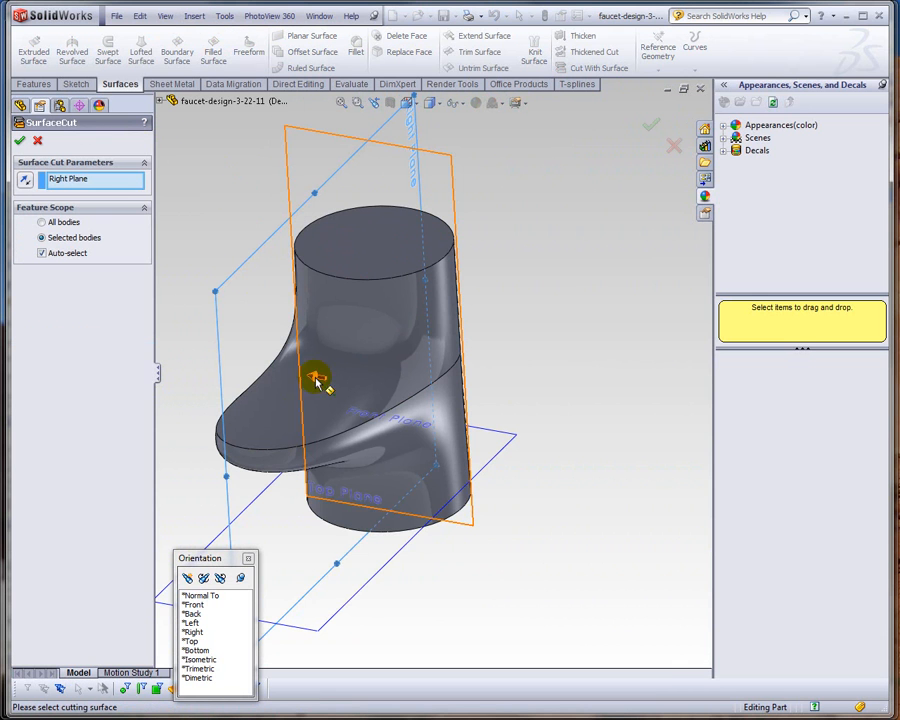
mouse_move(240, 348)
middle_mouse_down()
mouse_move(281, 342)
mouse_move(267, 346)
mouse_move(281, 342)
mouse_move(273, 352)
mouse_move(259, 329)
mouse_move(341, 334)
mouse_move(245, 372)
mouse_move(245, 327)
middle_mouse_up()
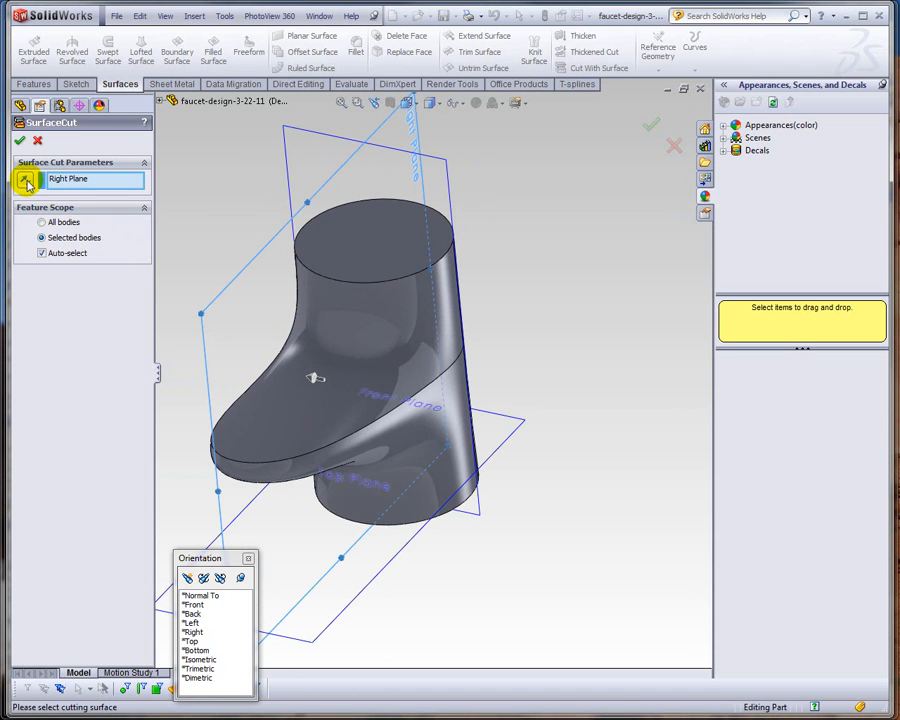
left_click(336, 361)
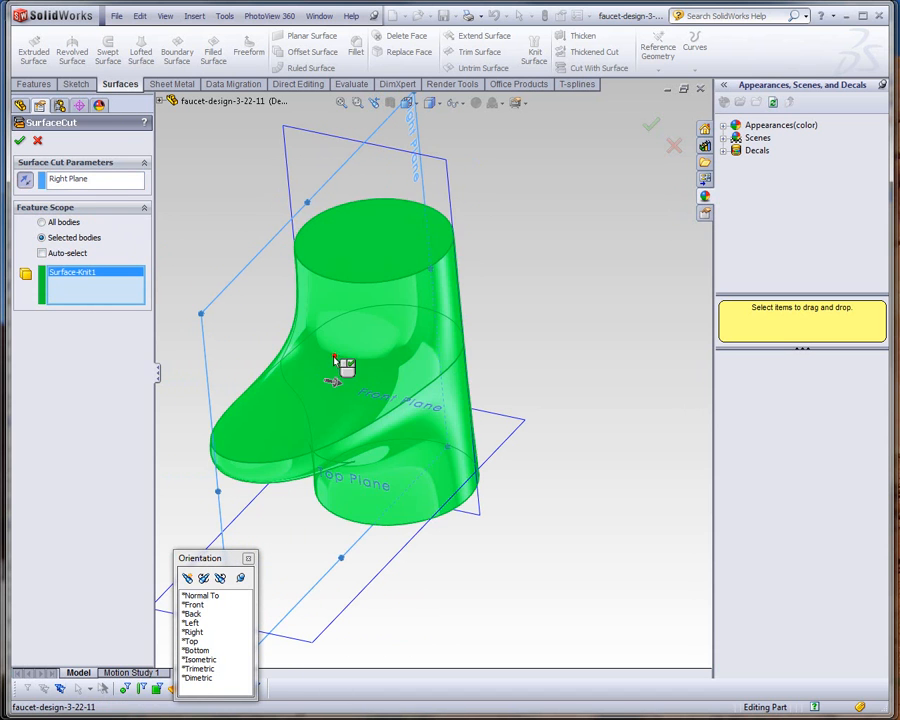
left_click(25, 140)
- Mirror the remaining half of the faucet body about the Right Plane, merging both halves into one solid
middle_click_drag(305, 285, 290, 190)
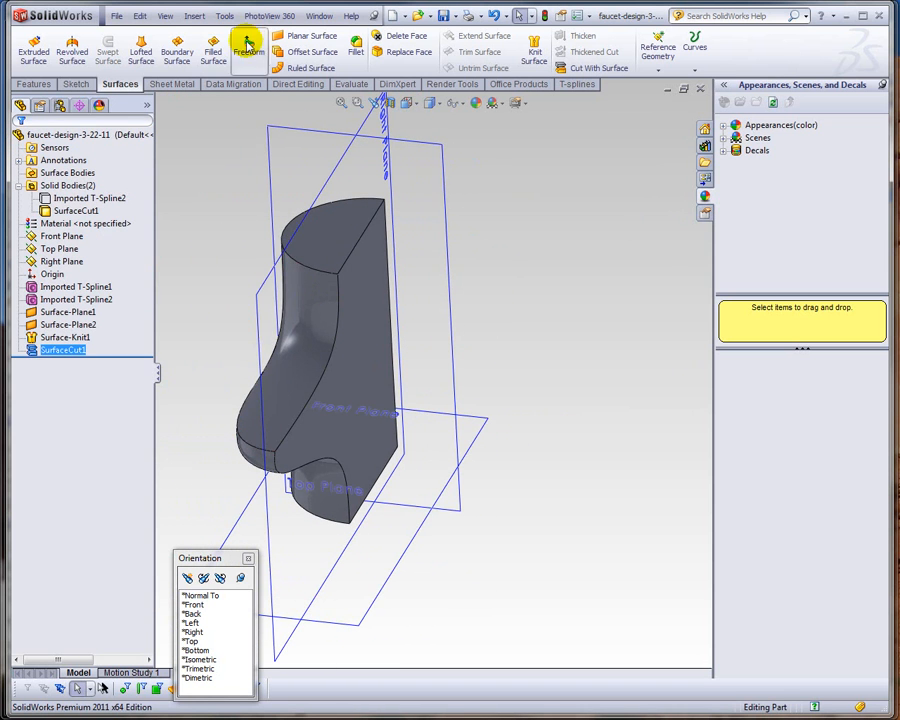
left_click(194, 16)
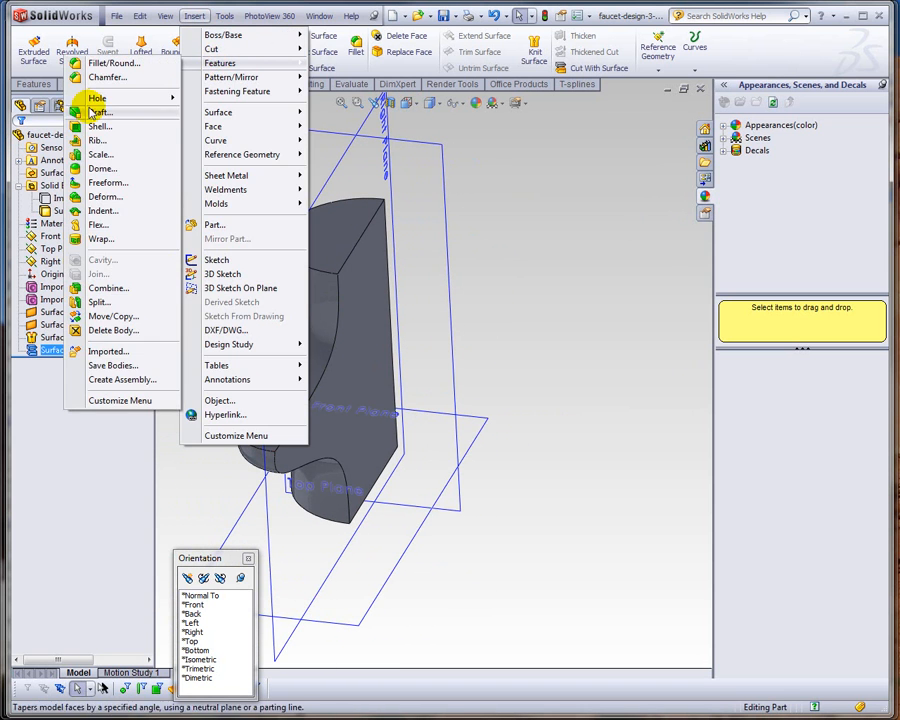
mouse_move(211, 79)
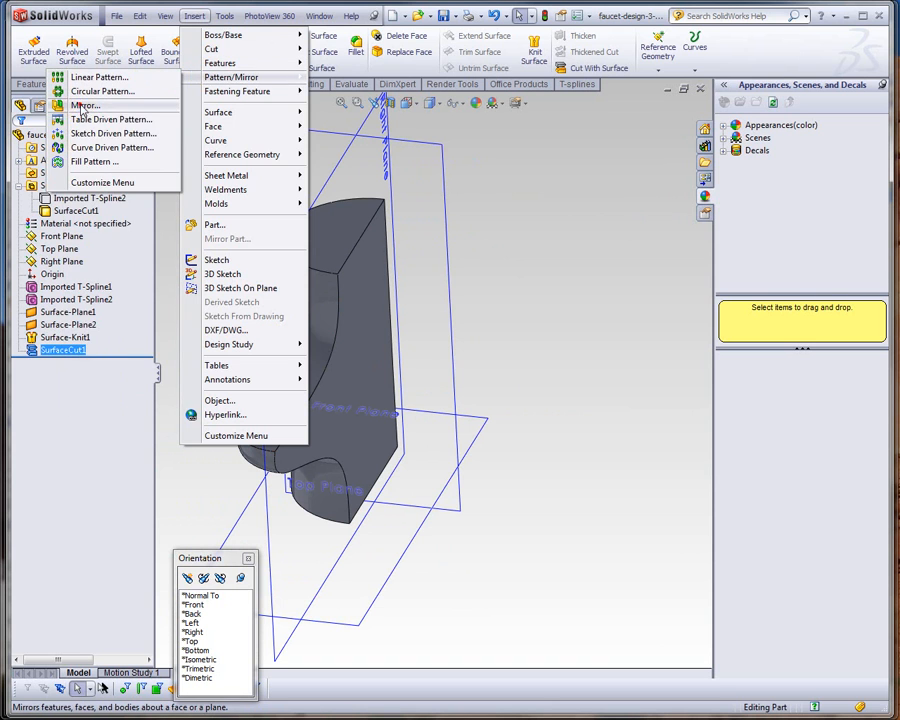
left_click(81, 105)
left_click(47, 296)
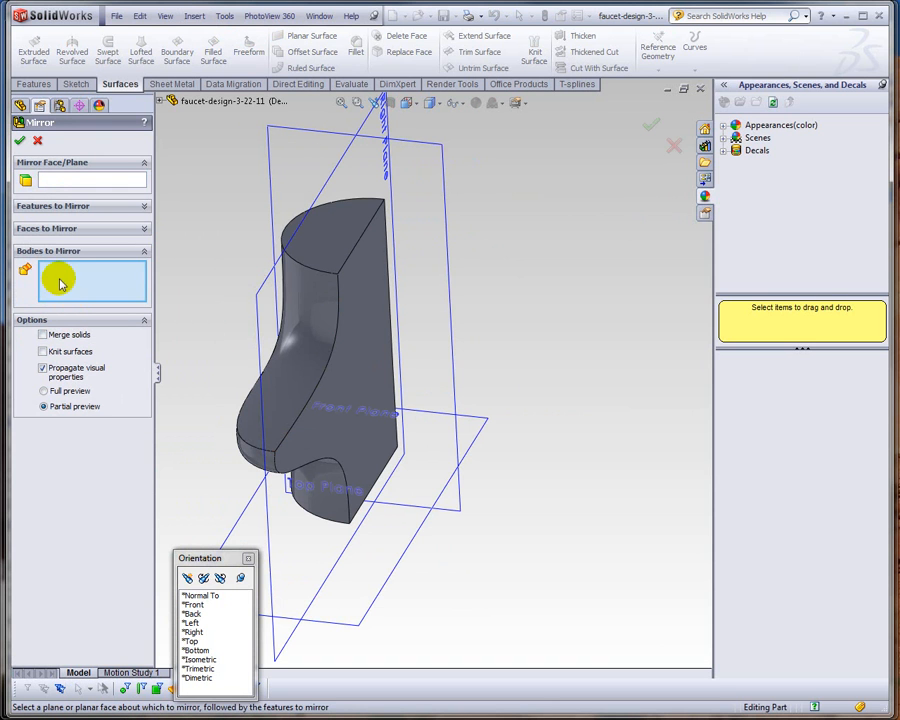
left_click(303, 293)
left_click(90, 181)
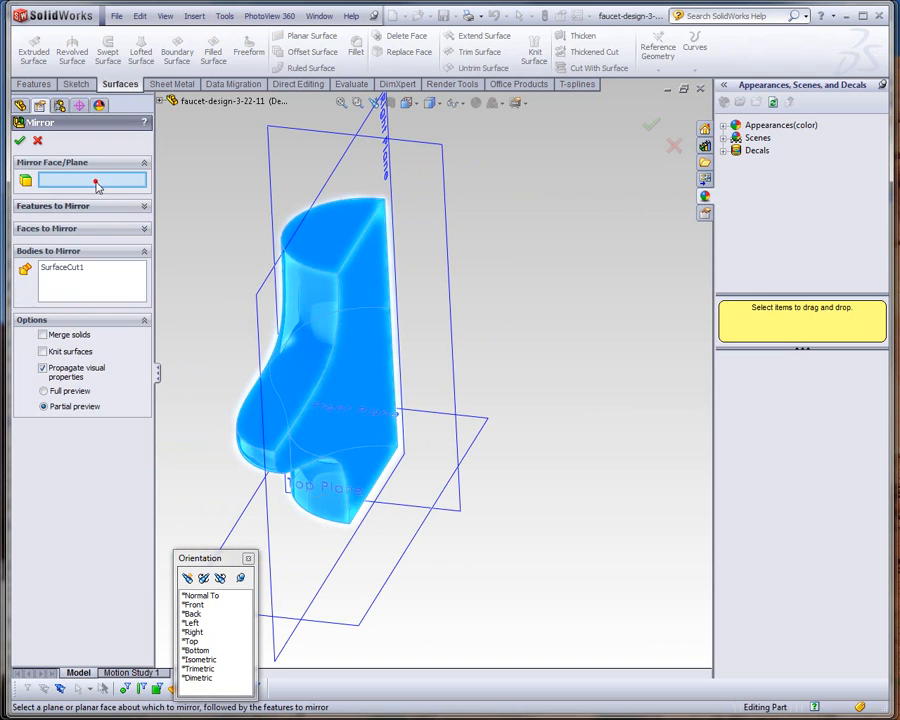
left_click(346, 174)
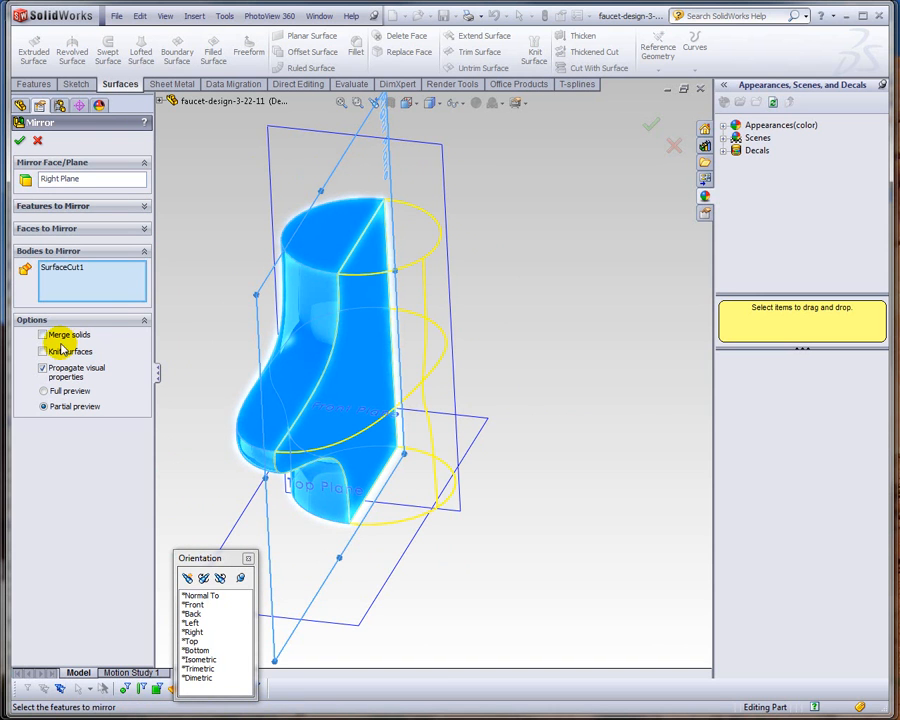
left_click(19, 143)
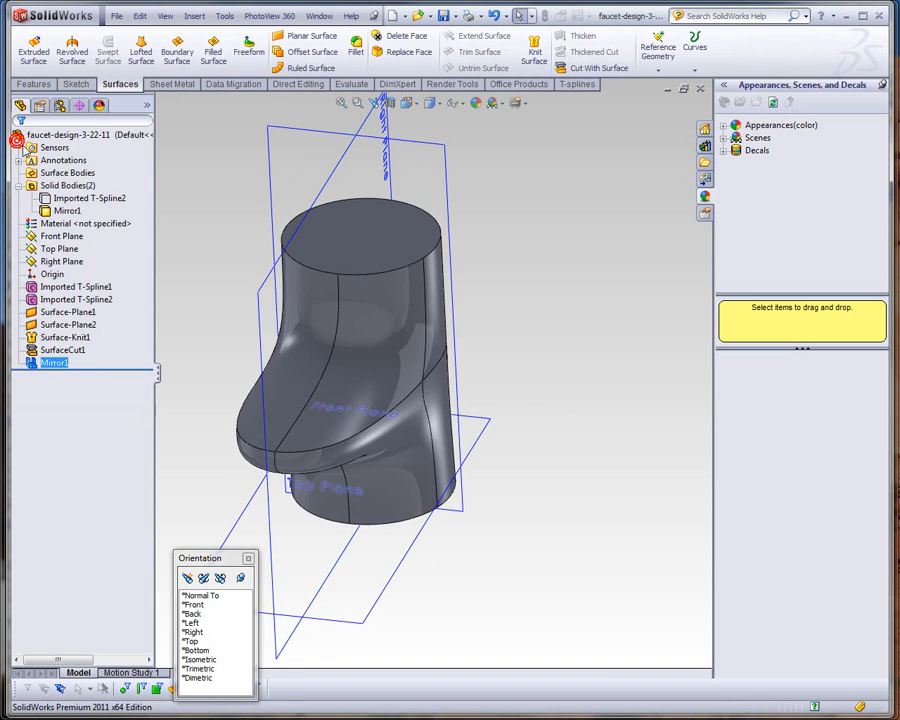
- Shell the faucet body to a 0.100 in wall thickness, removing its flat top and bottom faces
middle_click_drag(305, 280, 380, 285)
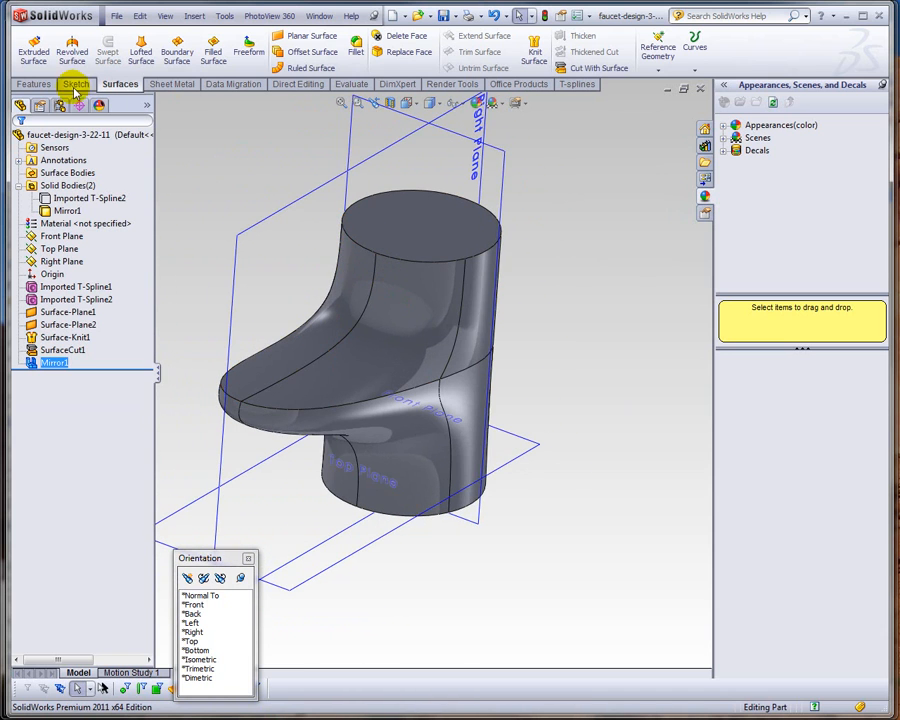
left_click(36, 84)
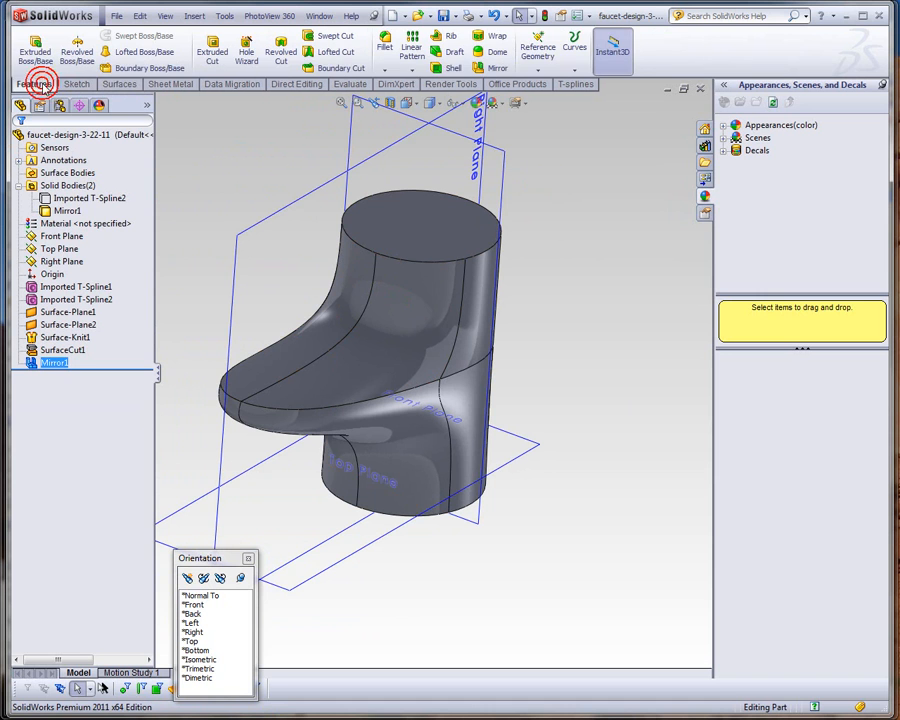
left_click(455, 67)
left_click(395, 245)
middle_click_drag(390, 282, 392, 452)
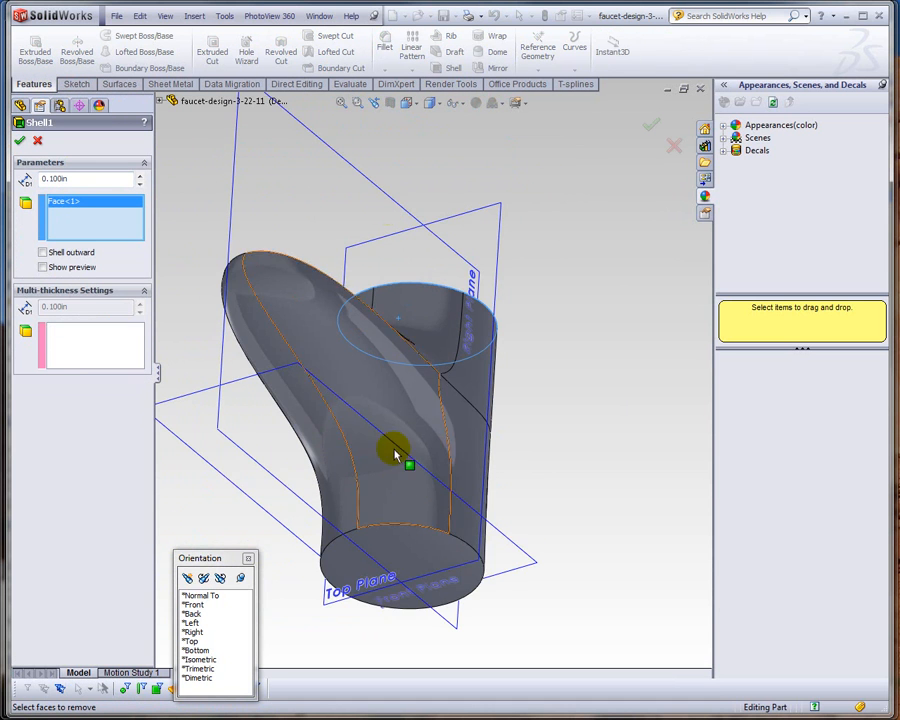
left_click(402, 555)
middle_click_drag(362, 343, 358, 430)
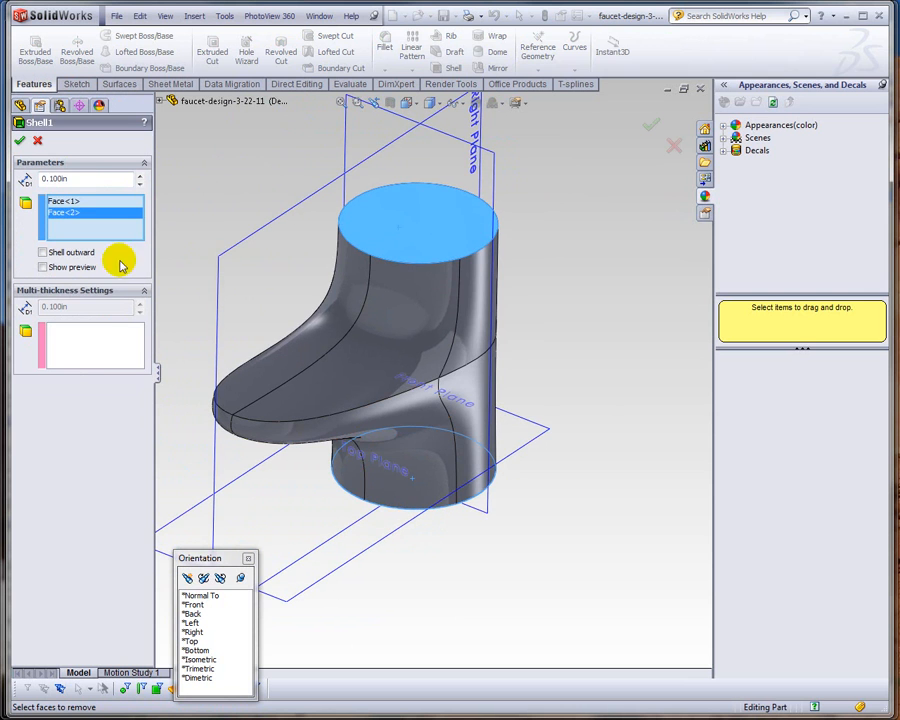
key("Return")
- Sketch a tilted three-point corner rectangle, about 0.93 by 0.75 in, on the Right Plane across the spout's underside near its tip
mouse_move(251, 177)
middle_mouse_down()
mouse_move(237, 263)
mouse_move(305, 268)
mouse_move(278, 170)
mouse_move(285, 195)
mouse_move(275, 187)
middle_mouse_up()
right_click(276, 182)
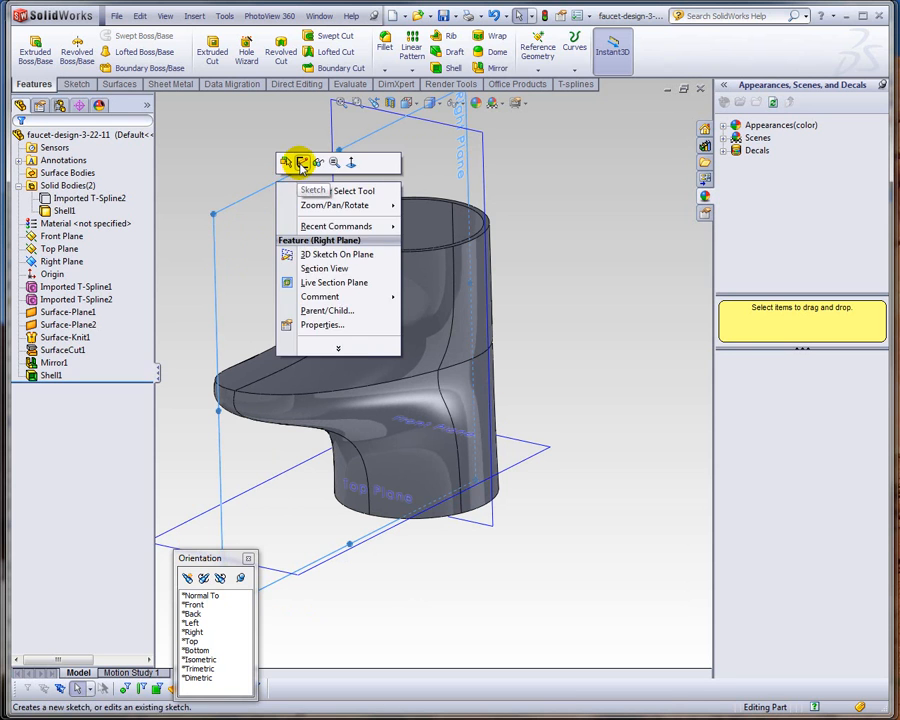
left_click(301, 163)
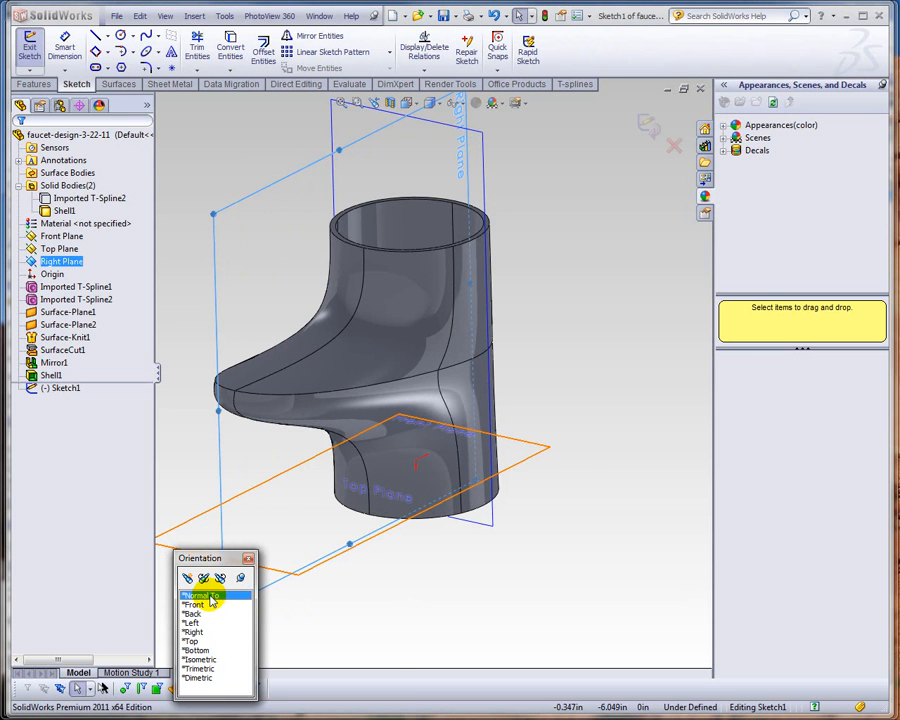
left_click(210, 598)
scroll(500, 500, "down", 3)
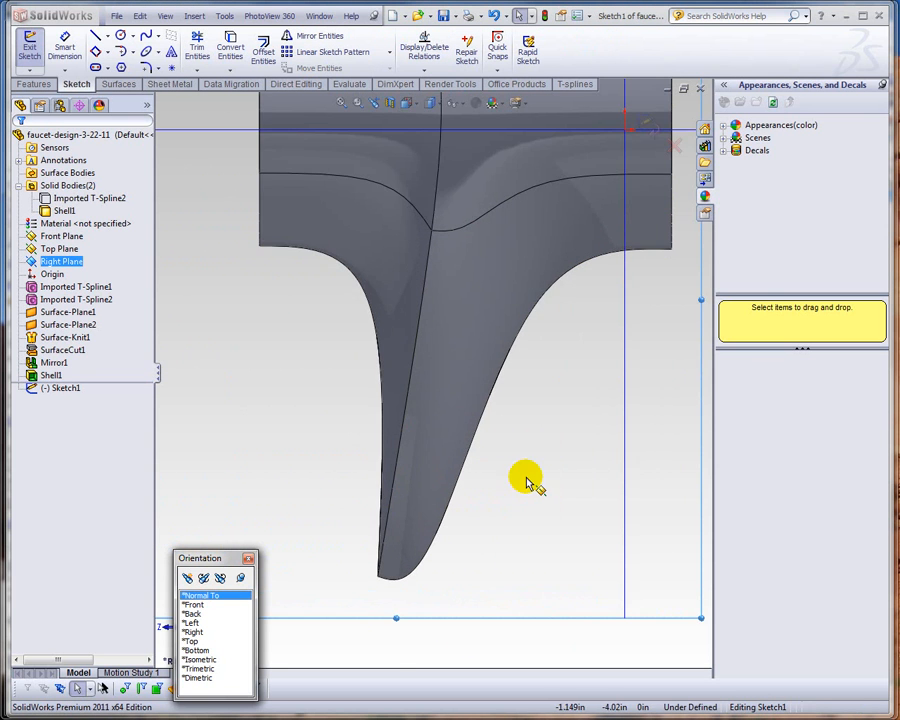
left_click(526, 157)
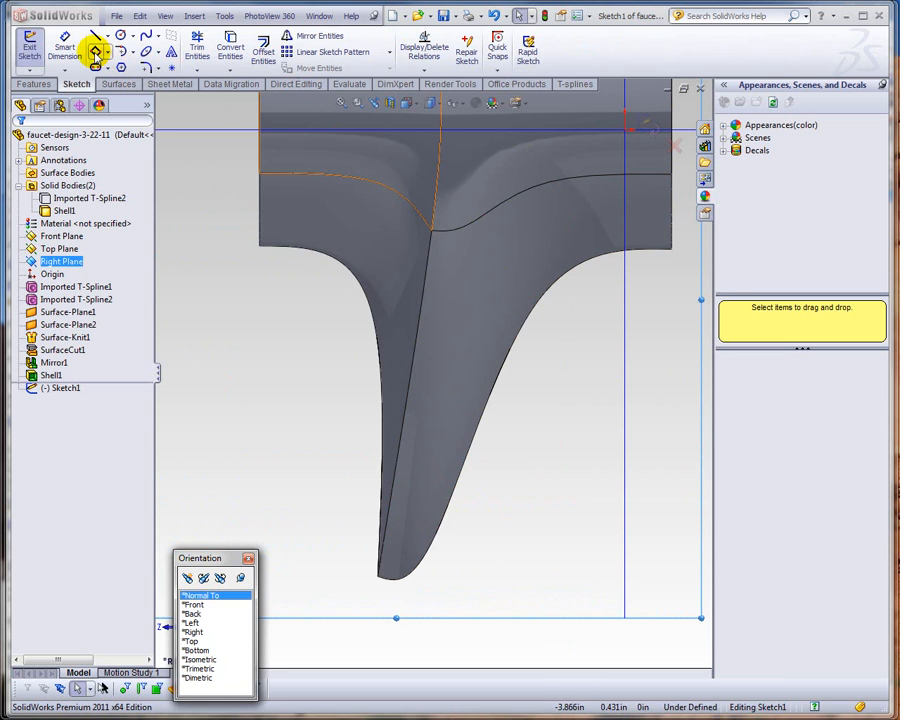
left_click(95, 52)
left_click(463, 426)
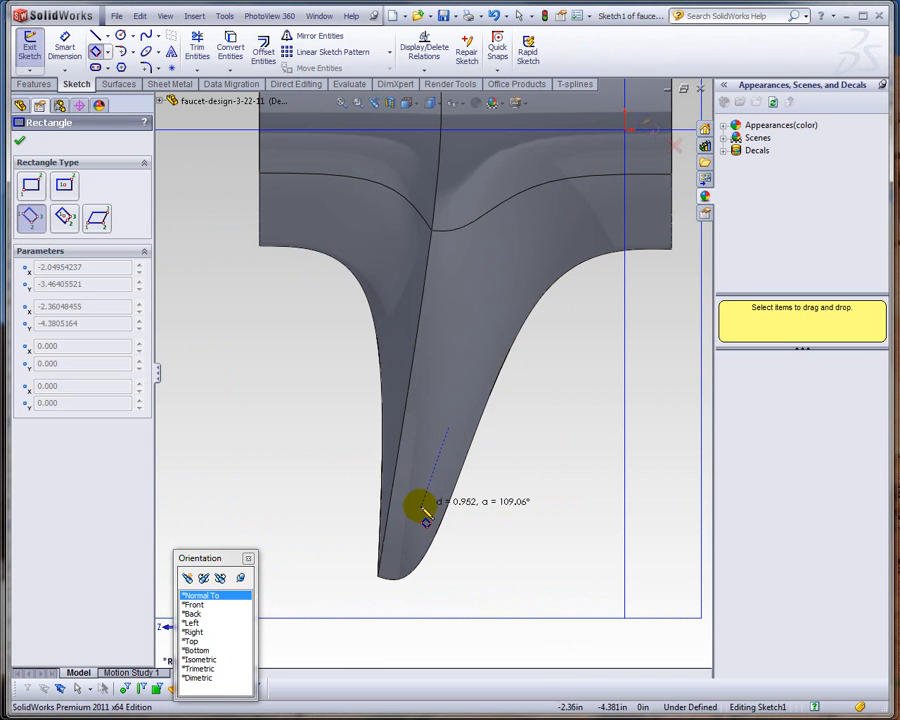
left_click(490, 524)
right_click(503, 510)
left_click(538, 521)
scroll(530, 455, "up", 2)
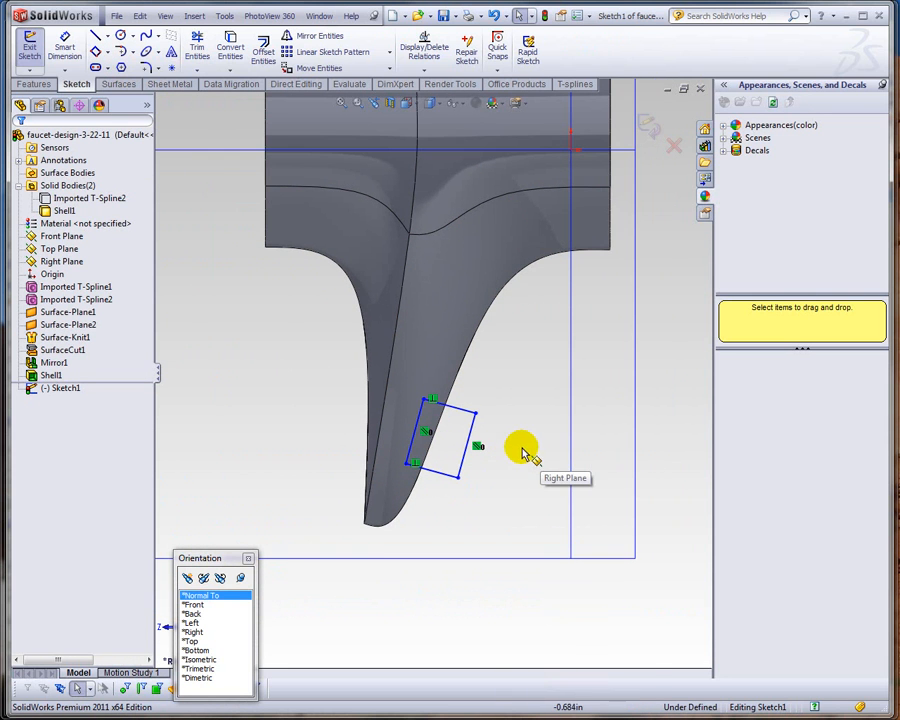
- Dimension the rectangle's upper corner inside the spout from the Top Plane and from the Front Plane, keeping its drawn position
right_click(511, 369)
left_click(628, 346)
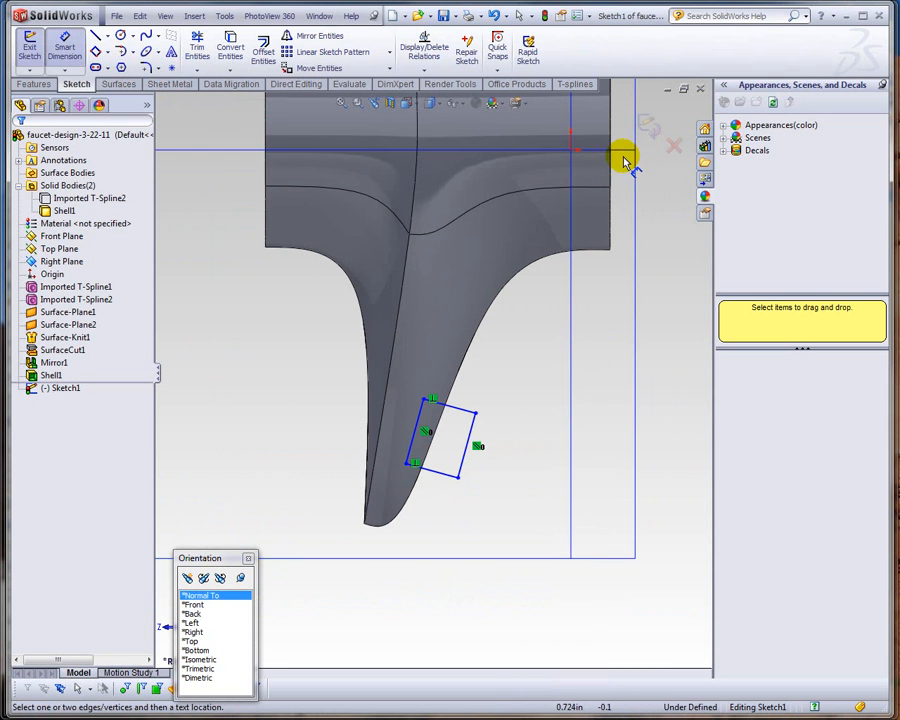
left_click(627, 152)
left_click(430, 396)
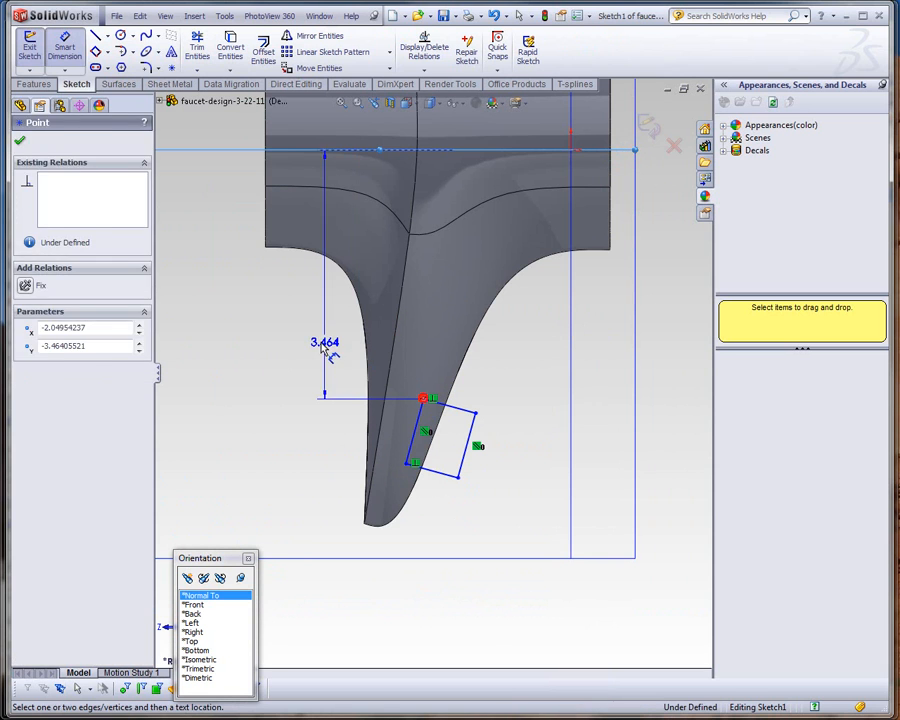
left_click(287, 385)
left_click(255, 366)
left_click(422, 401)
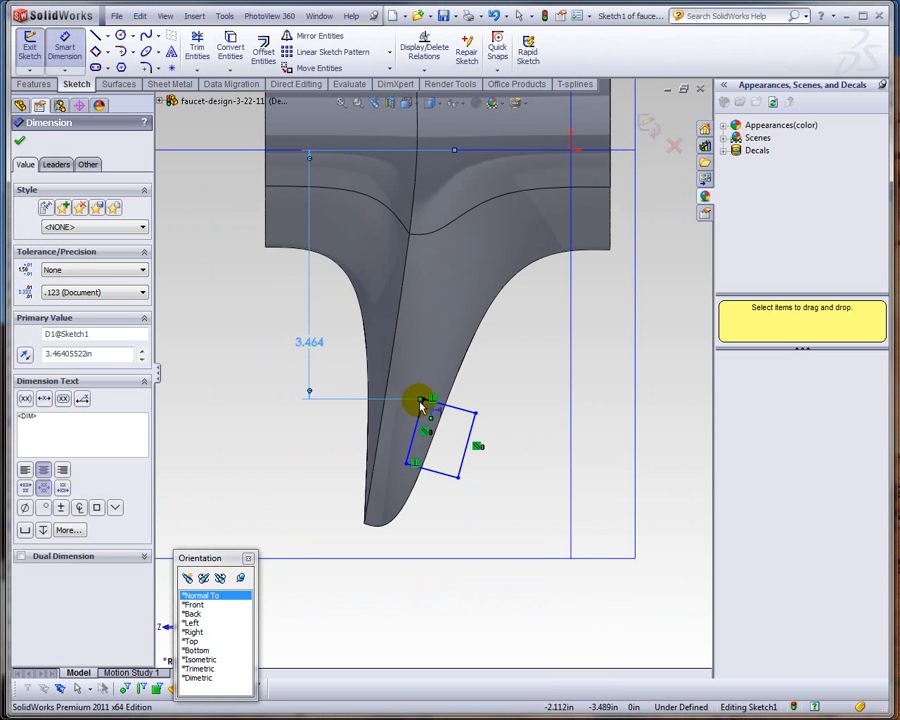
left_click(569, 404)
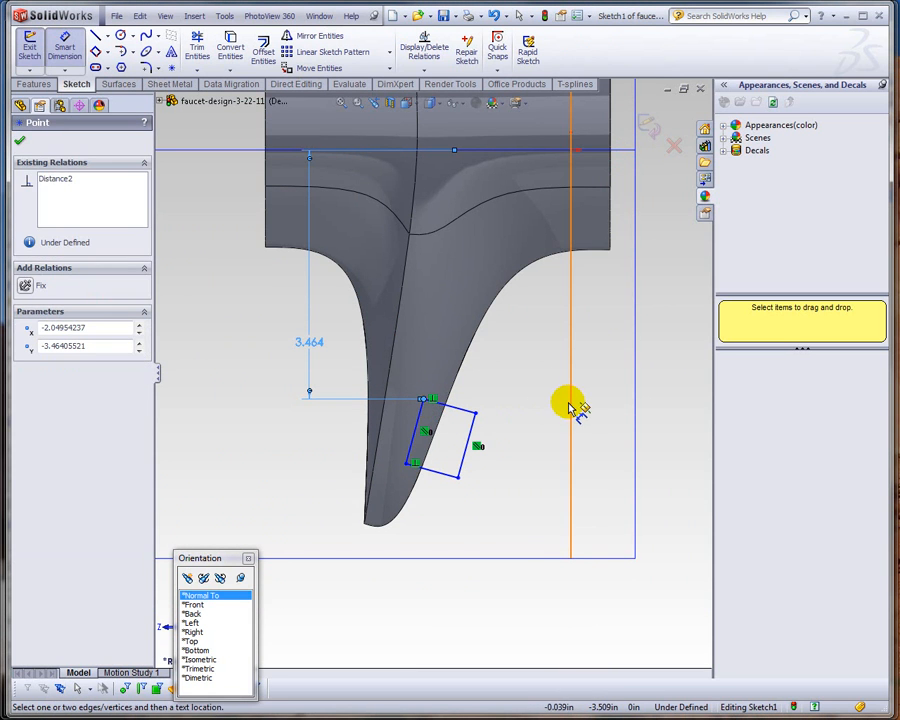
left_click(534, 365)
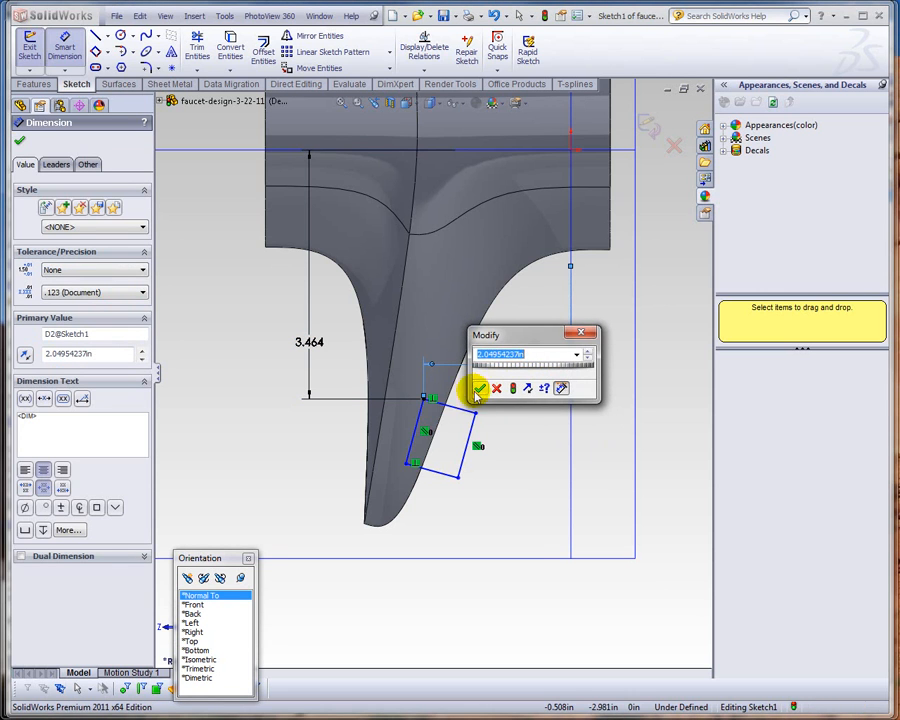
left_click(479, 389)
- Set the distance between the rectangle's long sides to 0.75 in and between its short sides to 0.875 in
left_click(469, 436)
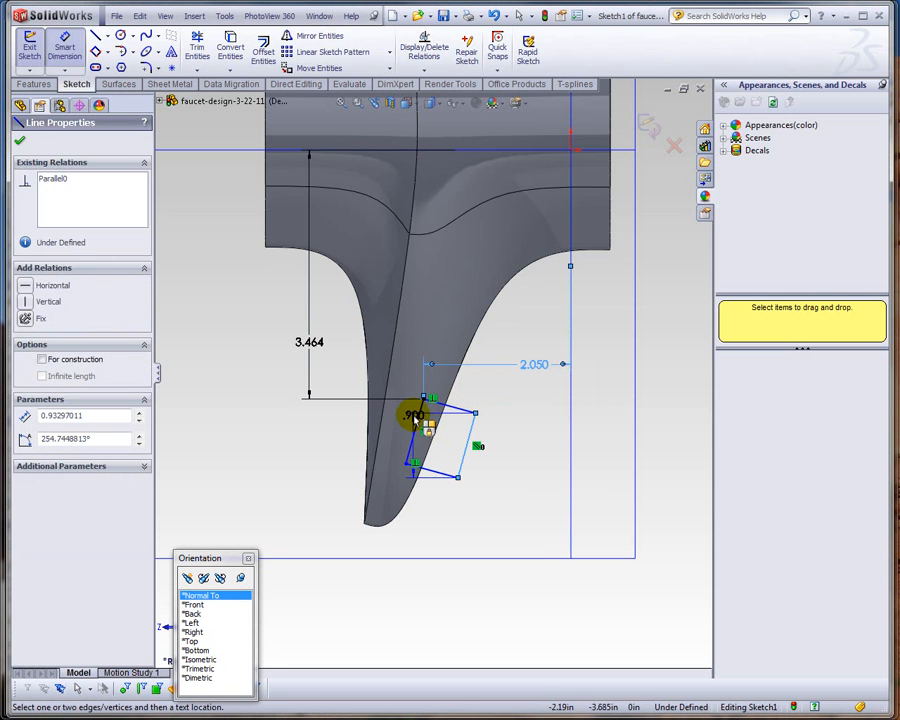
left_click(420, 421)
left_click(455, 435)
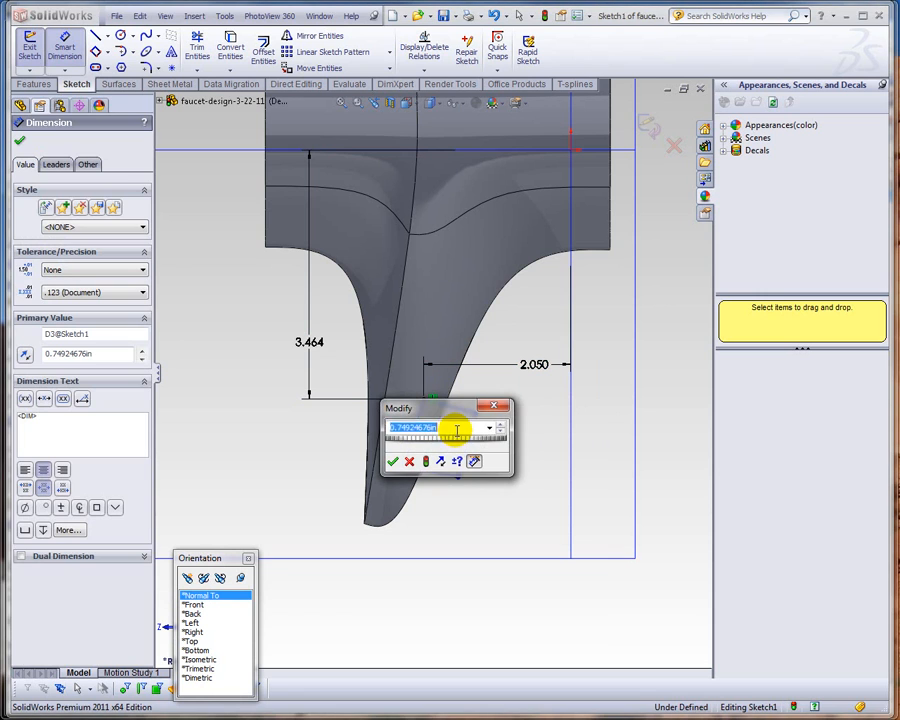
type(".75")
key("Return")
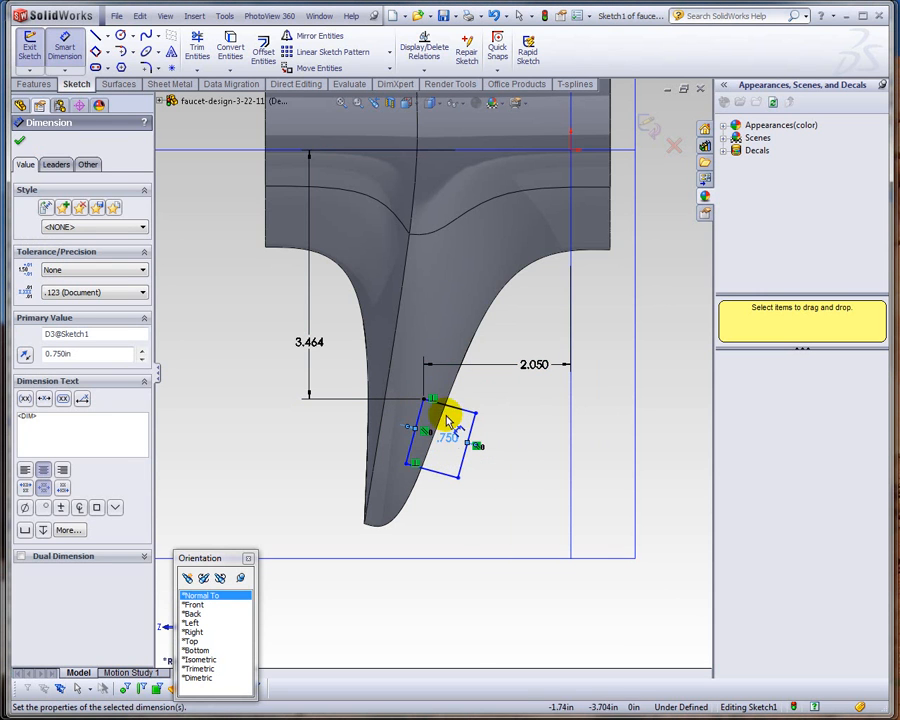
left_click(438, 469)
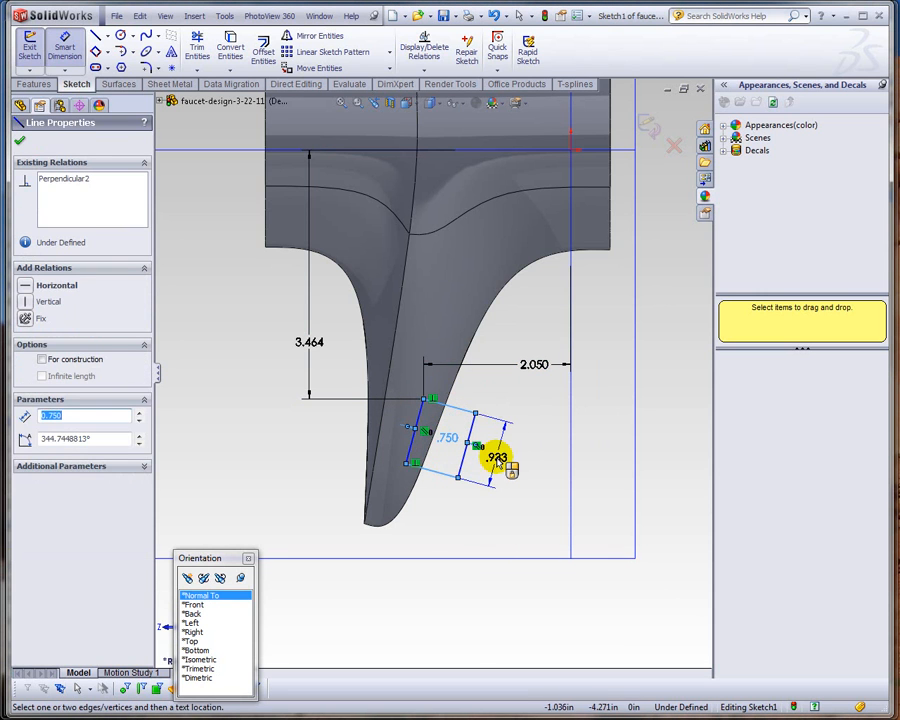
left_click(497, 461)
type(".875")
key("Return")
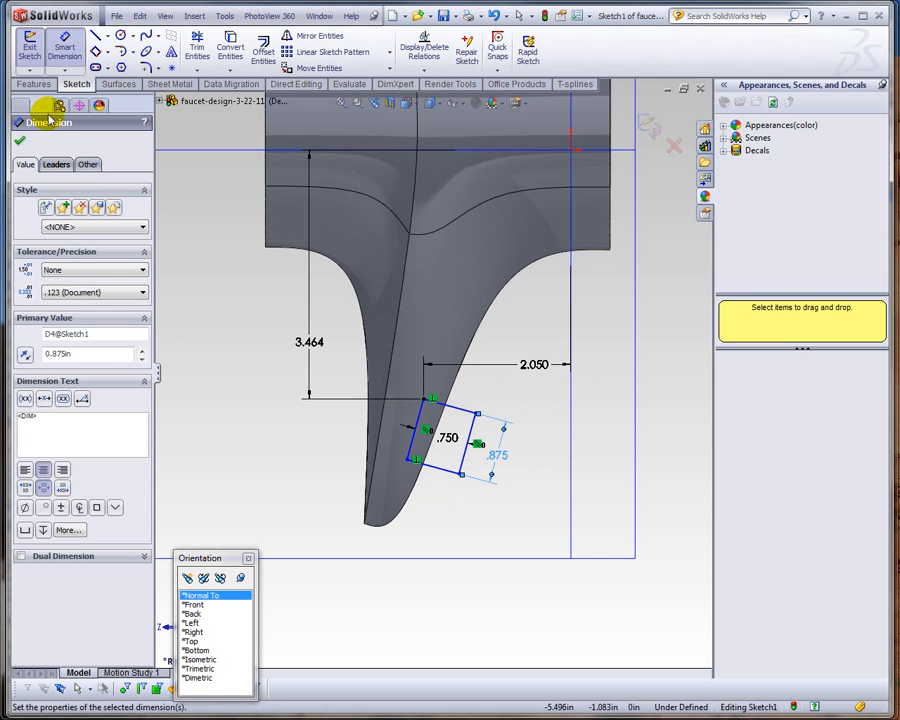
- Revolve the rectangle a full 360 degrees about its upper side inside the spout, merging the result with the faucet body
left_click(36, 84)
left_click(77, 52)
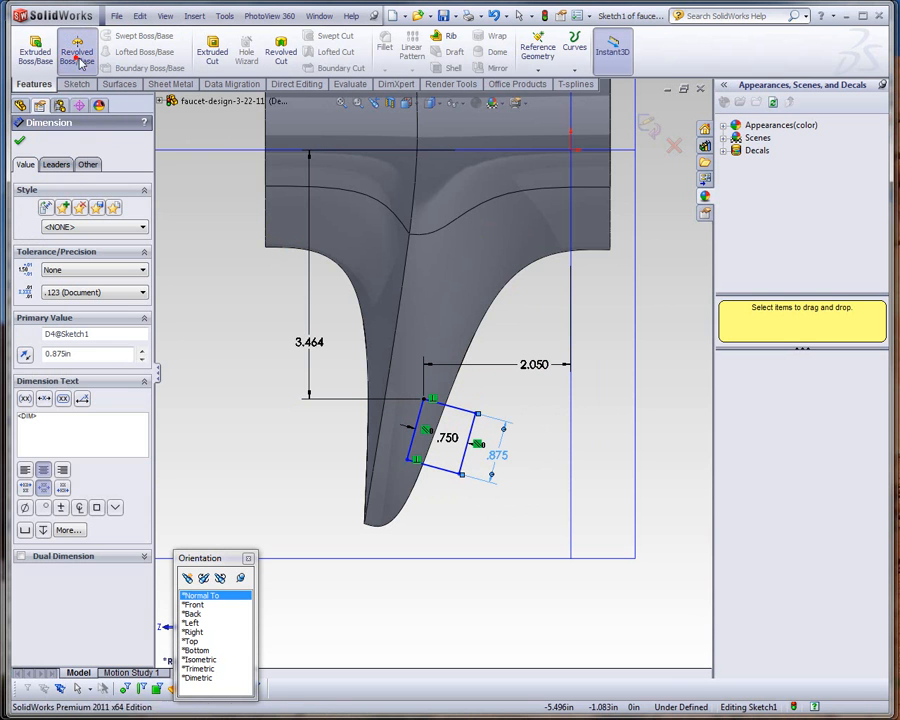
left_click(440, 404)
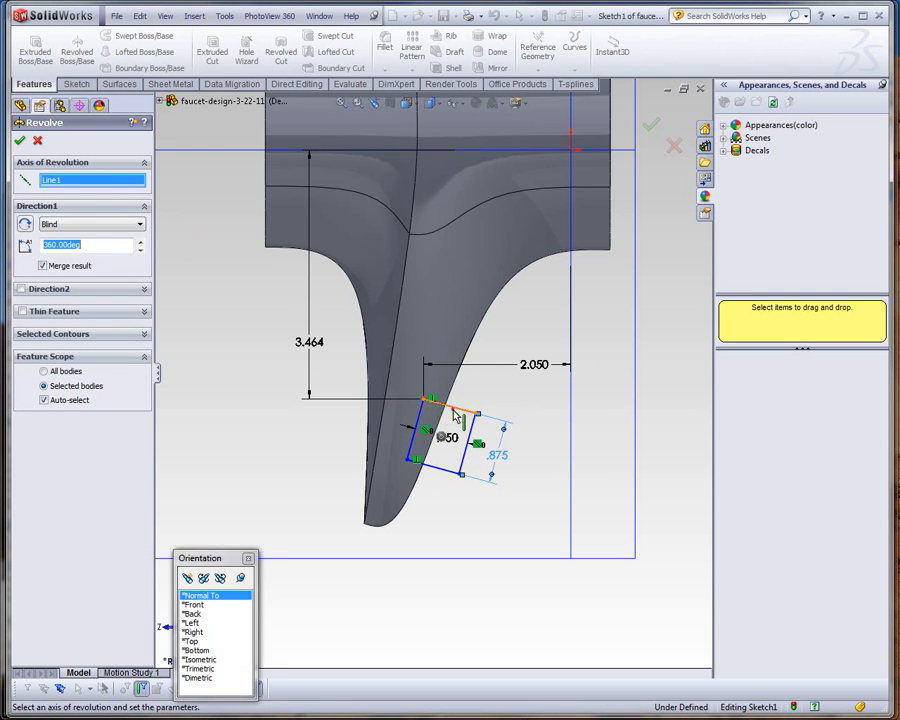
left_click(18, 143)
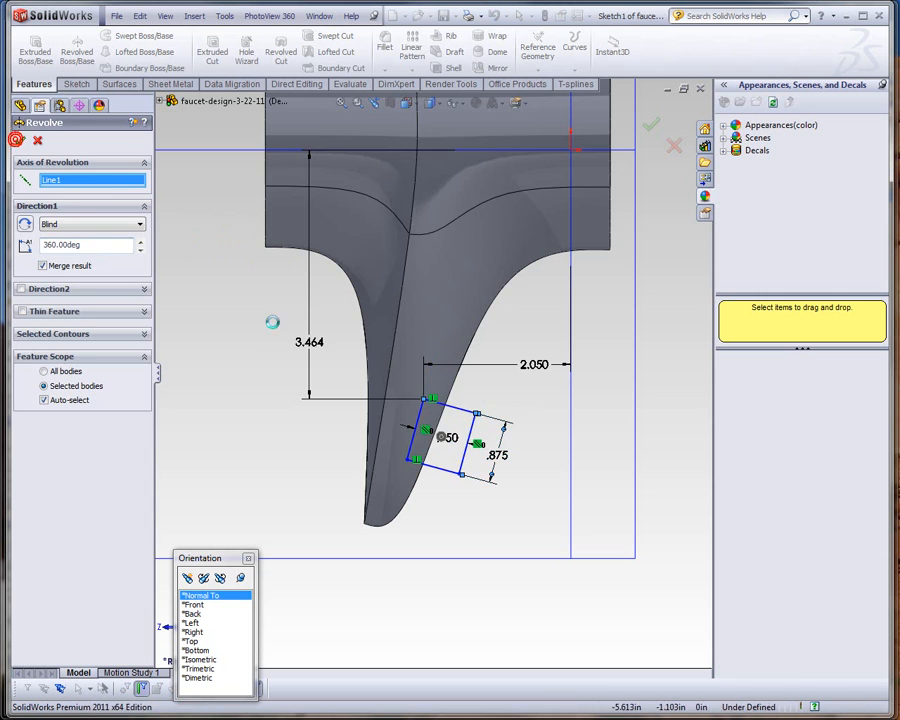
middle_click_drag(372, 374, 325, 286)
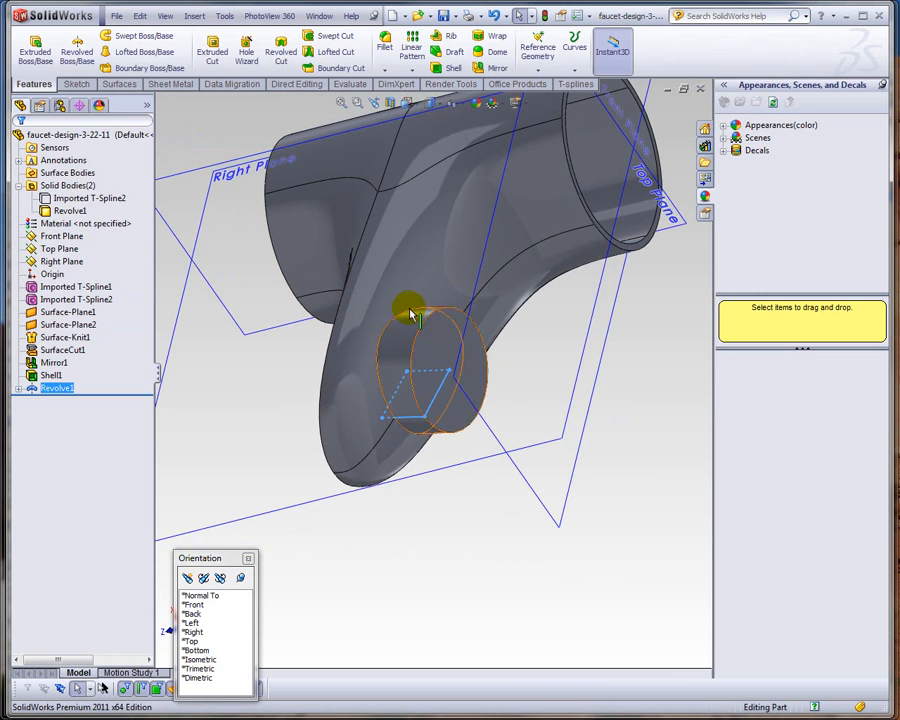
scroll(412, 314, "down", 1)
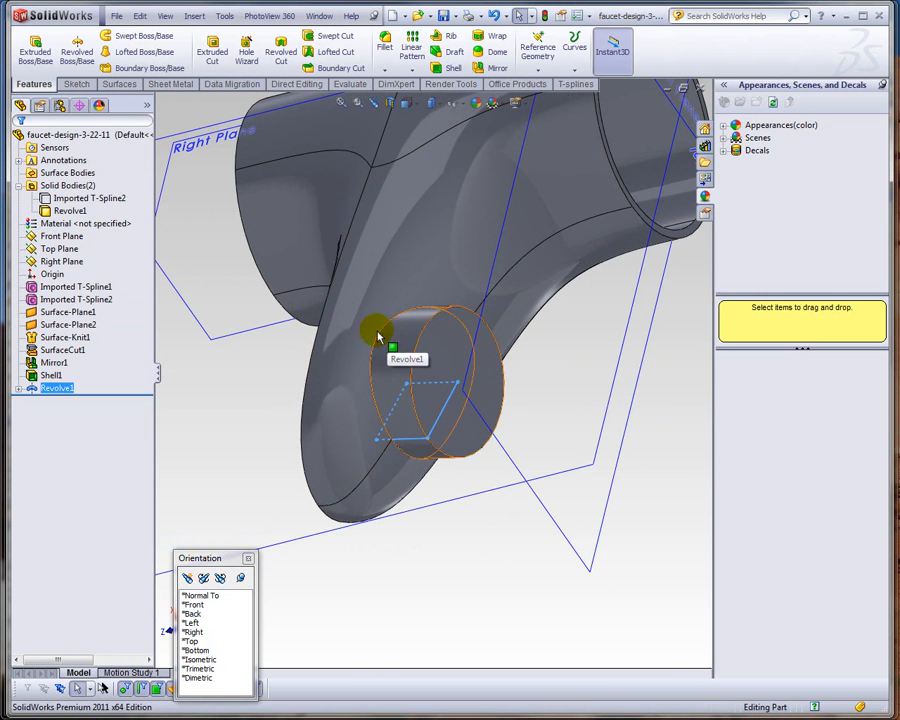
middle_click_drag(243, 410, 287, 426)
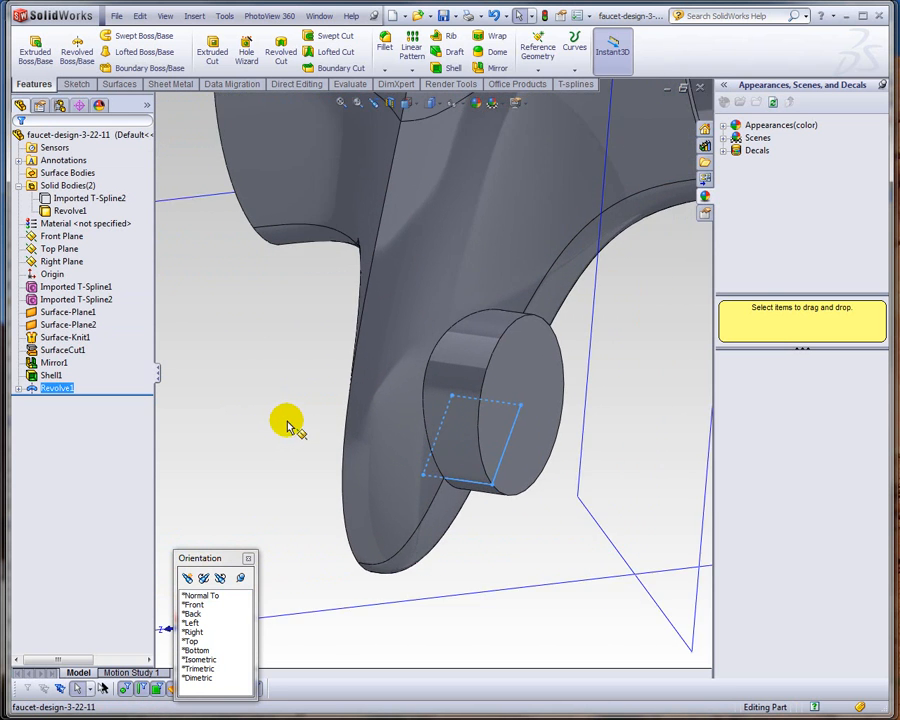
scroll(286, 426, "up", 1)
scroll(532, 422, "down", 1)
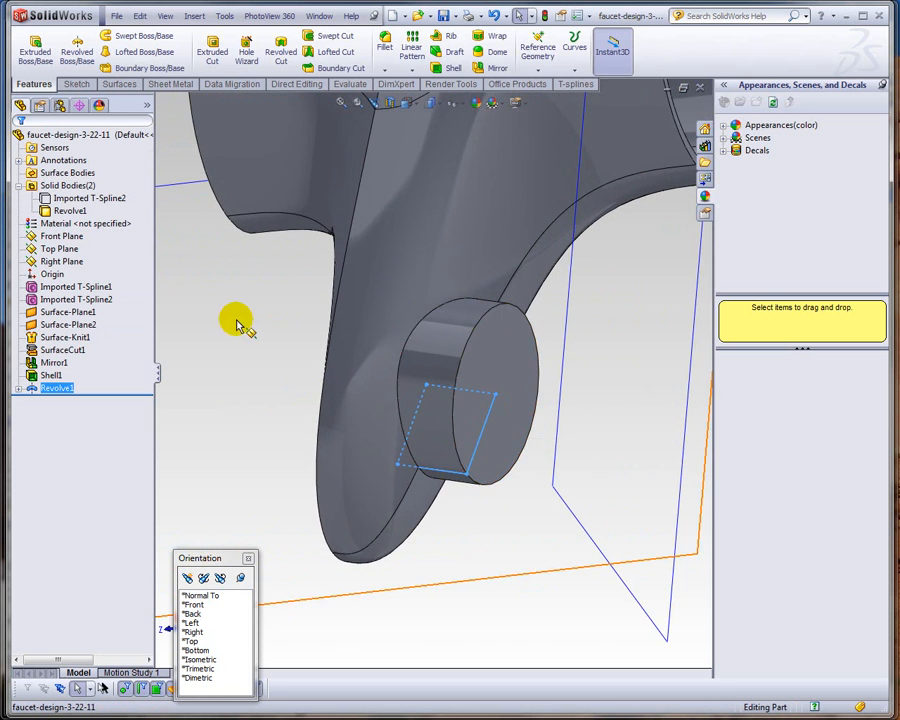
- Resize the revolved outlet to about 0.835 in long and 0.757 in radius, placed about 3.686 in from Top Plane and 2.117 in from Front Plane
left_click(57, 388)
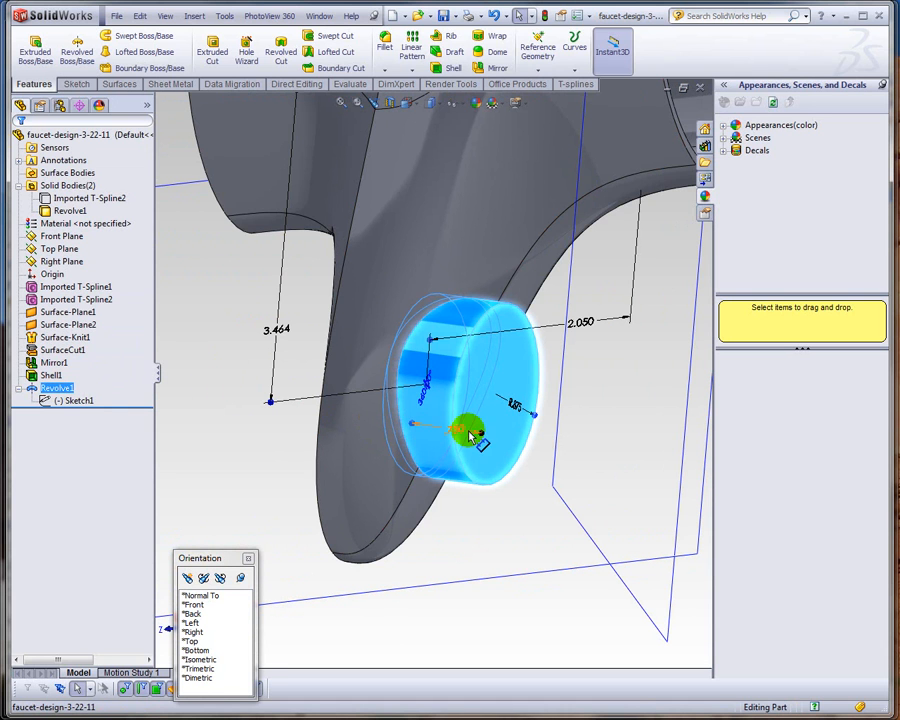
left_click_drag(481, 433, 491, 440)
left_click_drag(432, 343, 420, 343)
left_click_drag(264, 404, 262, 423)
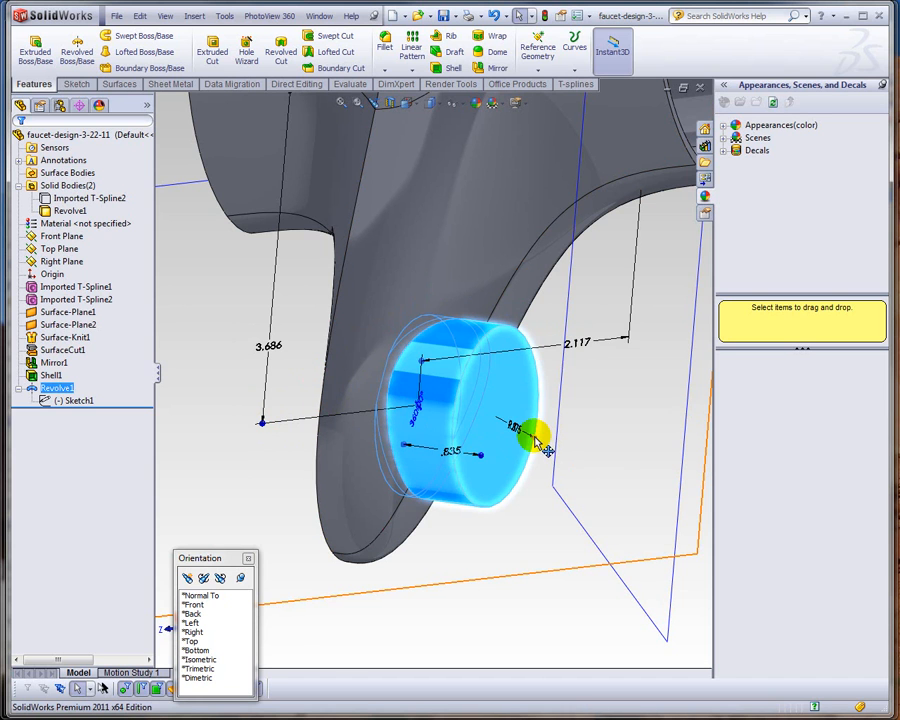
mouse_move(531, 438)
left_mouse_down()
mouse_move(527, 431)
mouse_move(541, 431)
left_mouse_up()
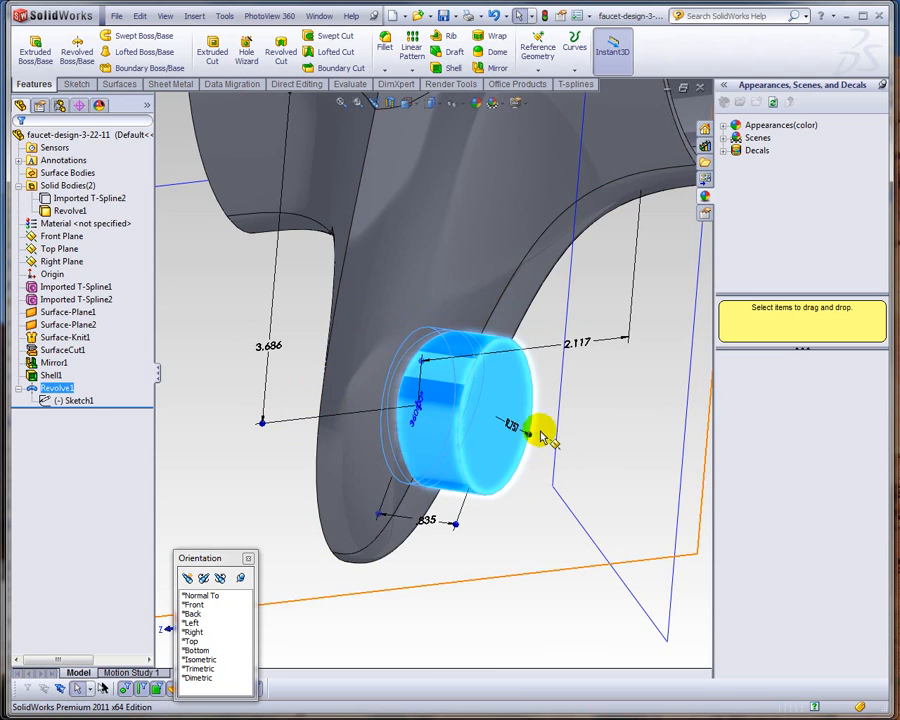
mouse_move(558, 410)
middle_mouse_down()
mouse_move(544, 397)
mouse_move(559, 406)
middle_mouse_up()
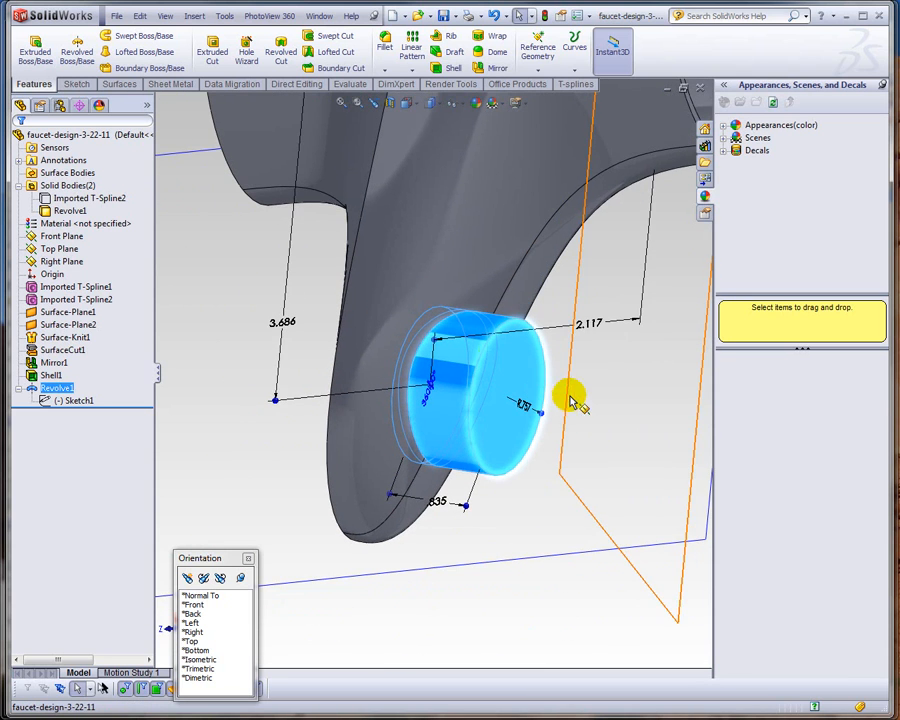
left_click(215, 317)
- Set up a variable radius fillet on the two upper rim edges of the spout, with tangent propagation off
middle_click_drag(215, 317, 414, 342)
scroll(305, 386, "down", 6)
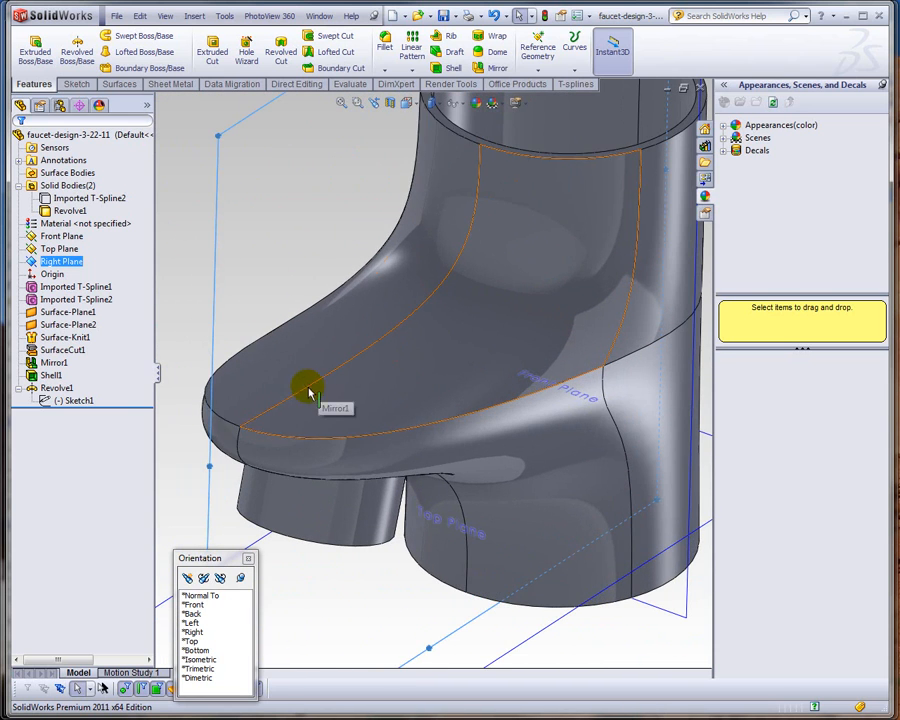
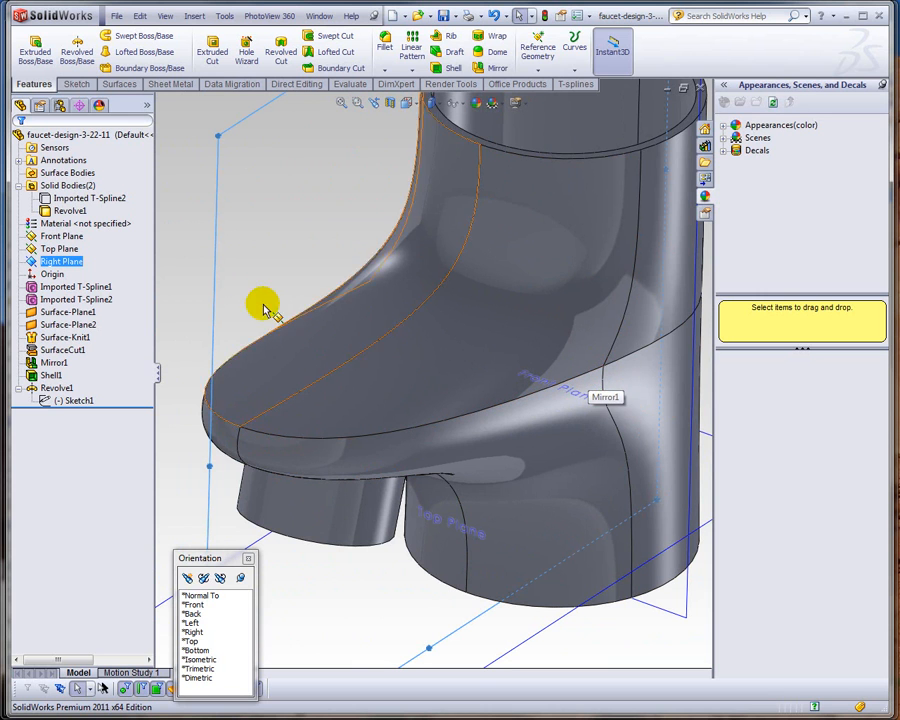
left_click(383, 42)
left_click(43, 214)
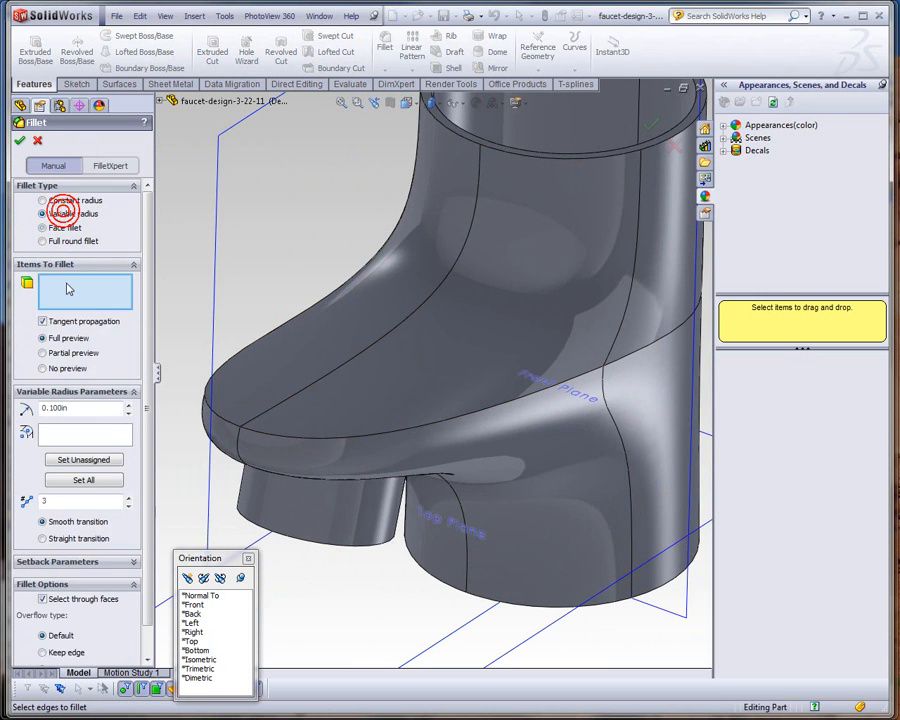
left_click(491, 415)
left_click(287, 328)
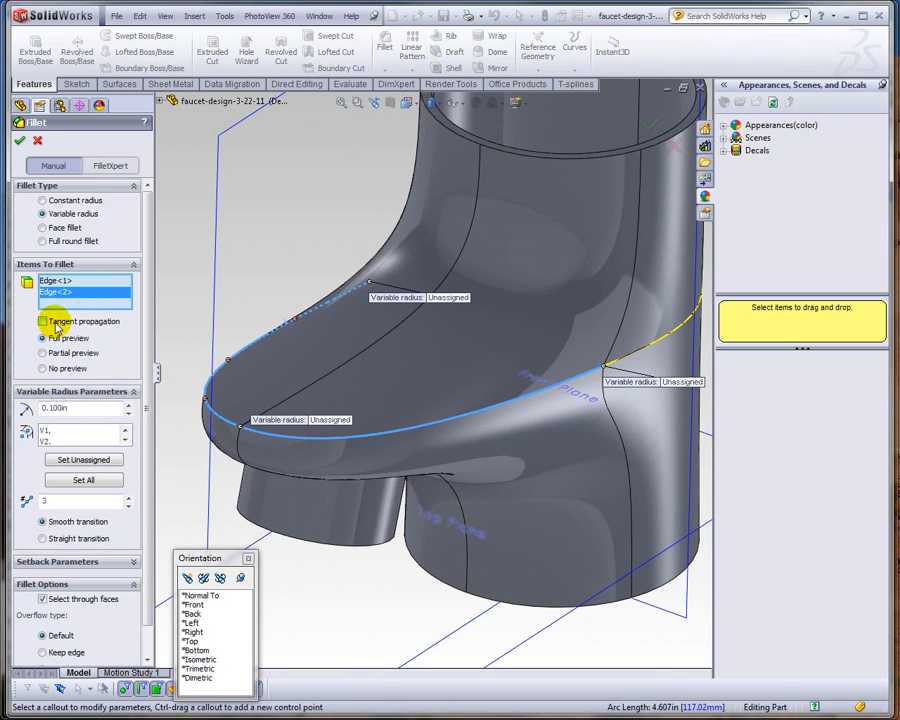
- Set the variable fillet's radius to 0 at both rear ends and 0.1 in at the spout tip, and create it
left_click(670, 383)
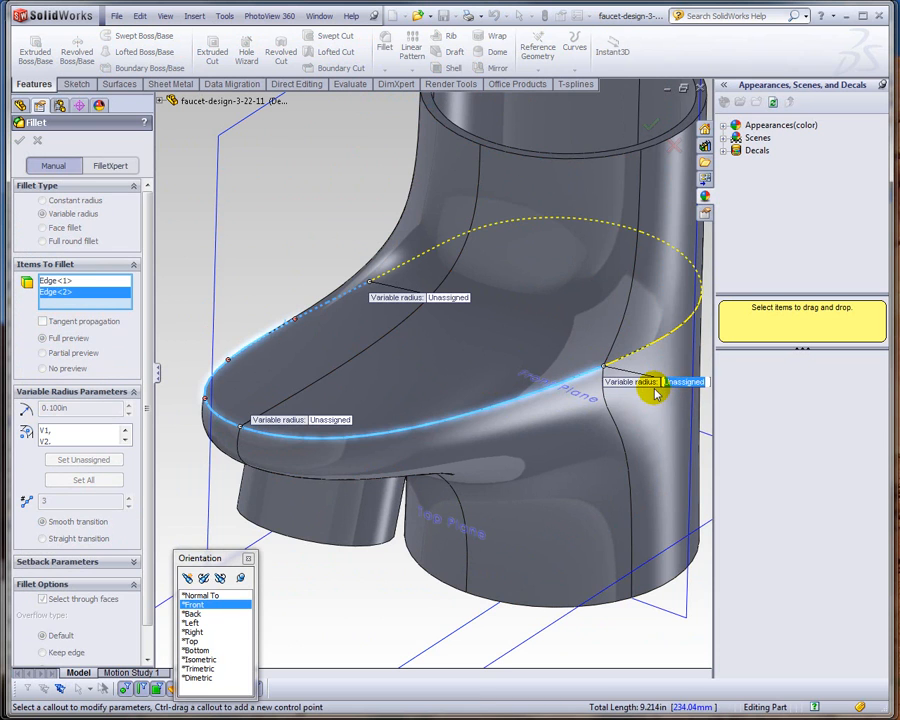
left_click(460, 298)
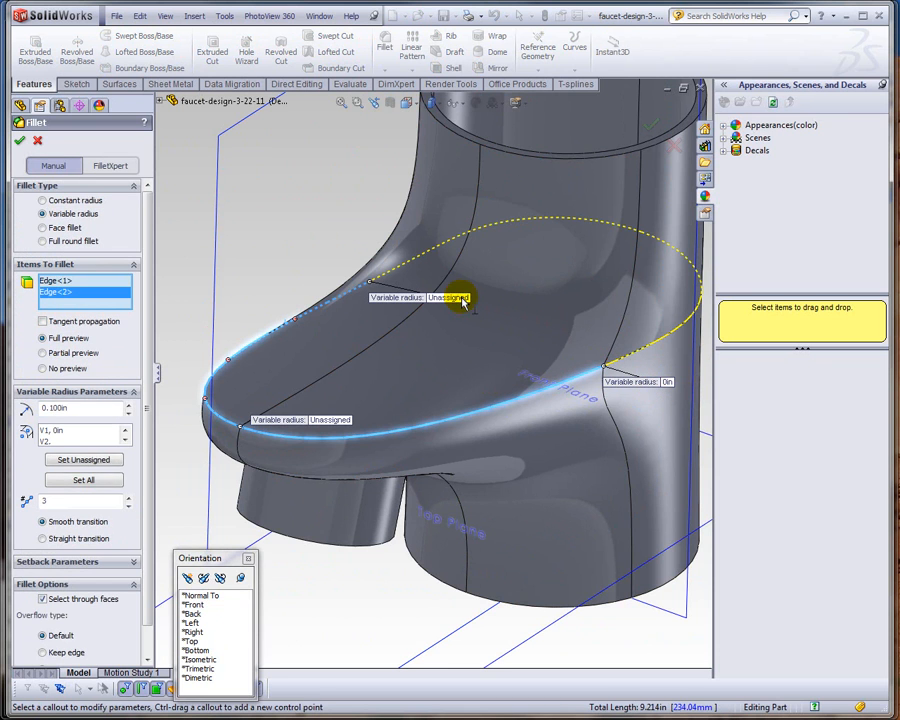
left_click(460, 298)
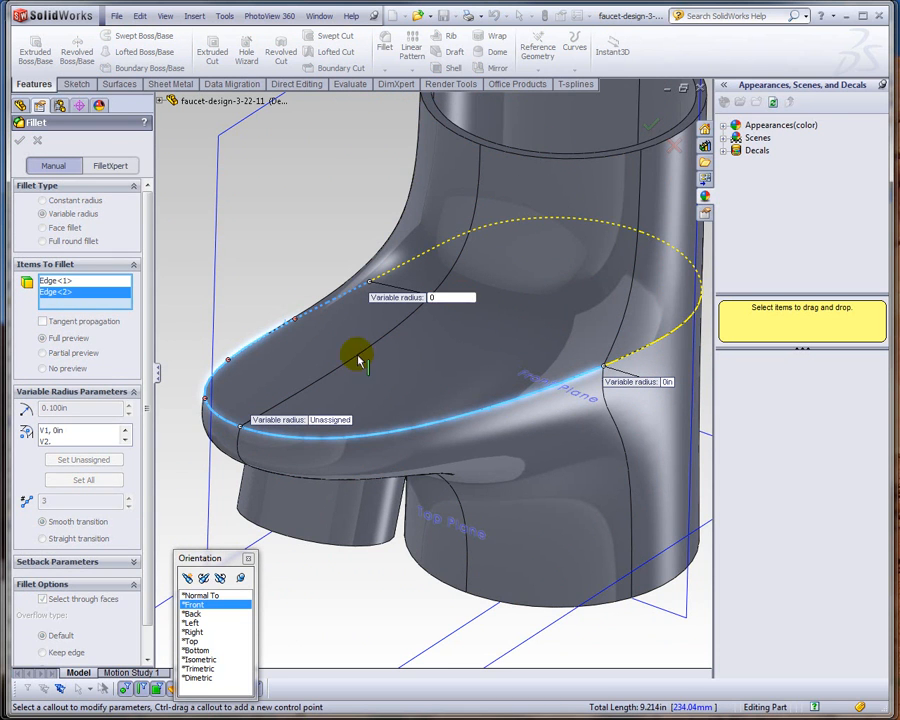
left_click(336, 420)
left_click(336, 420)
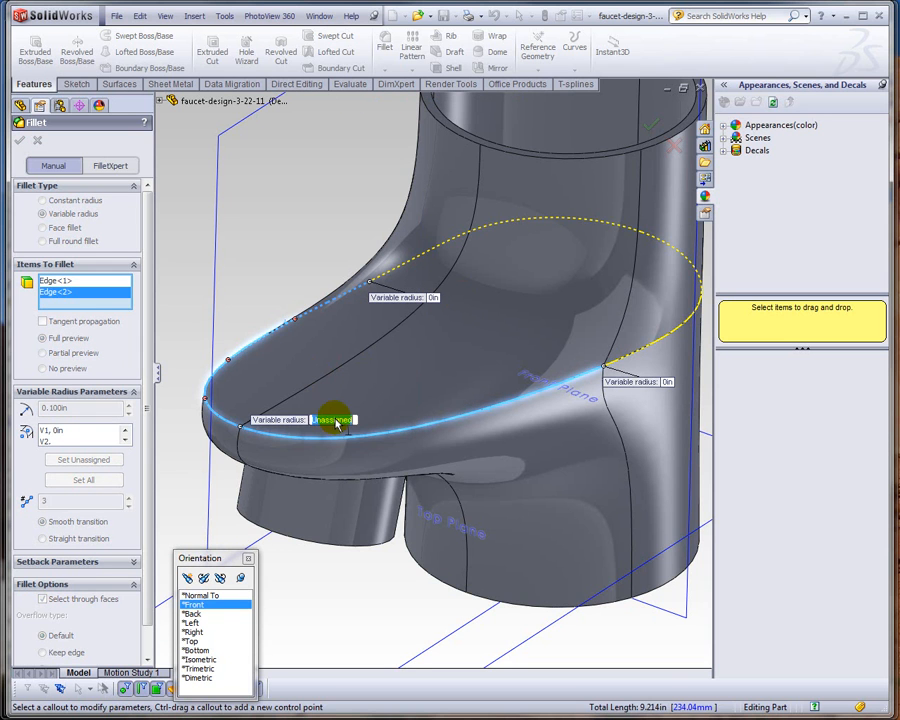
type(".1")
key("Return")
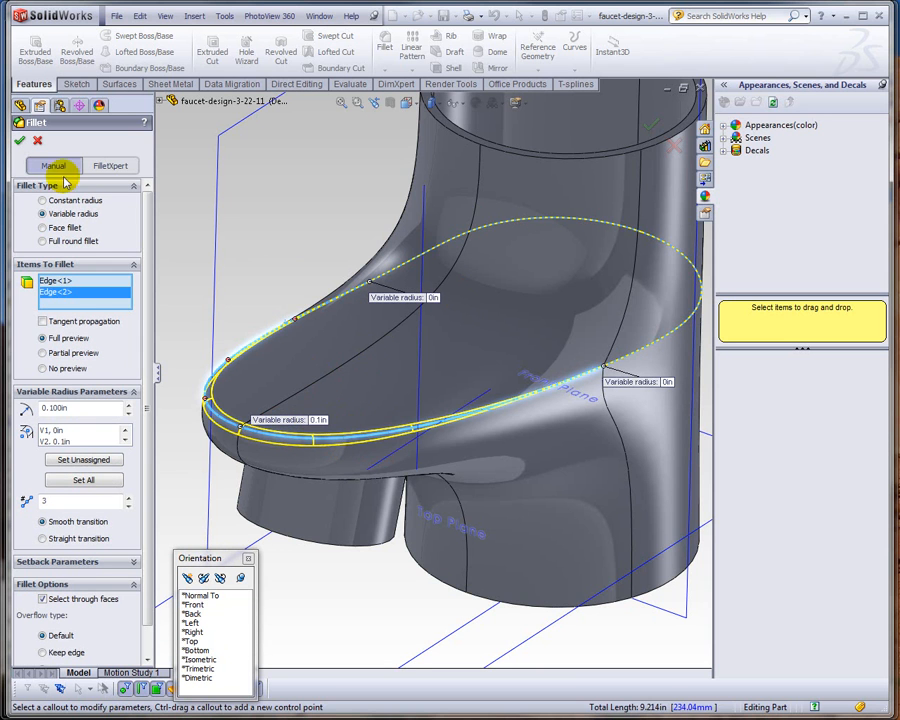
left_click(22, 141)
- Set up a constant-width face fillet between both underside faces of the spout and the revolved outlet's cylindrical face
middle_click_drag(301, 237, 387, 202)
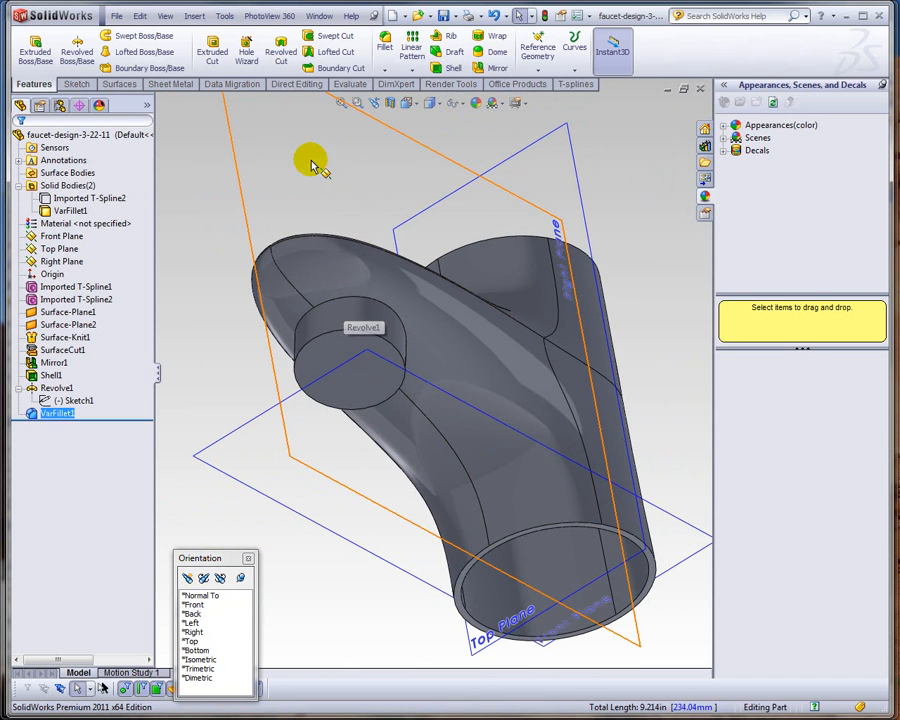
left_click(386, 47)
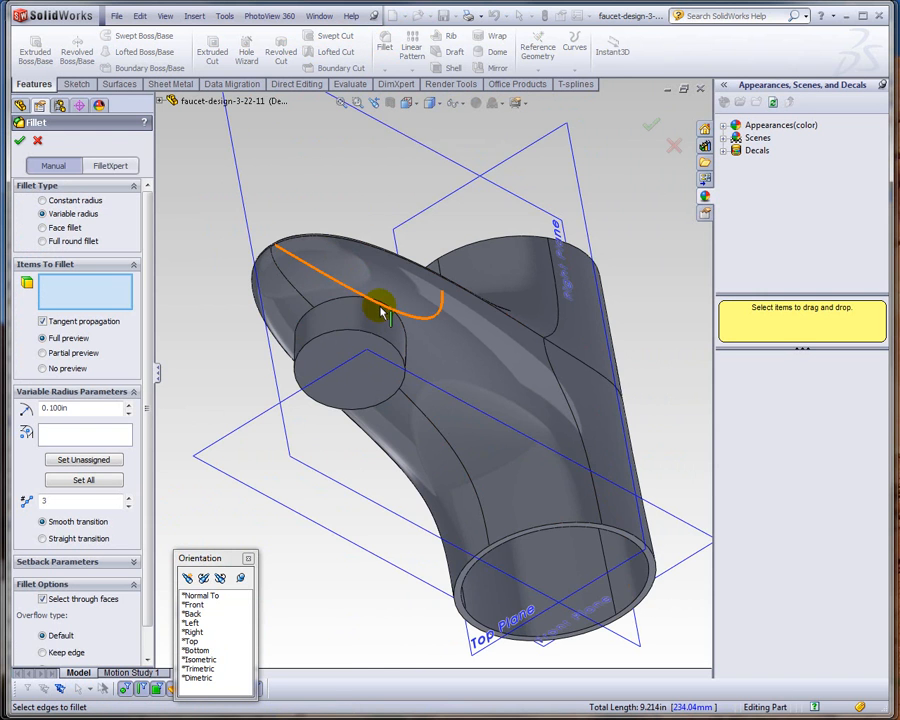
scroll(372, 310, "down", 4)
middle_click_drag(372, 312, 215, 261)
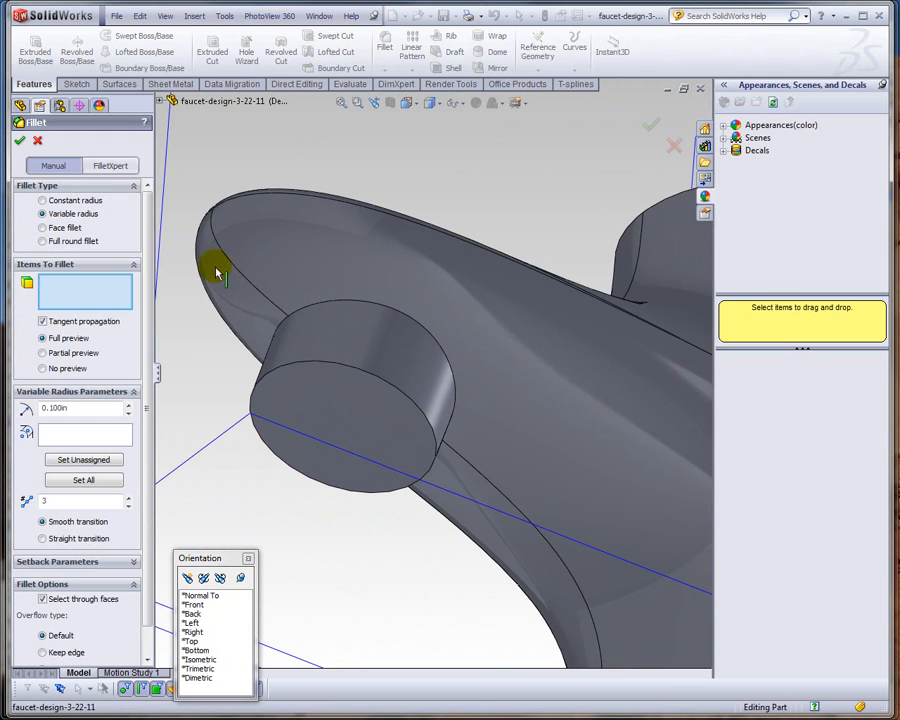
left_click(42, 227)
left_click(305, 304)
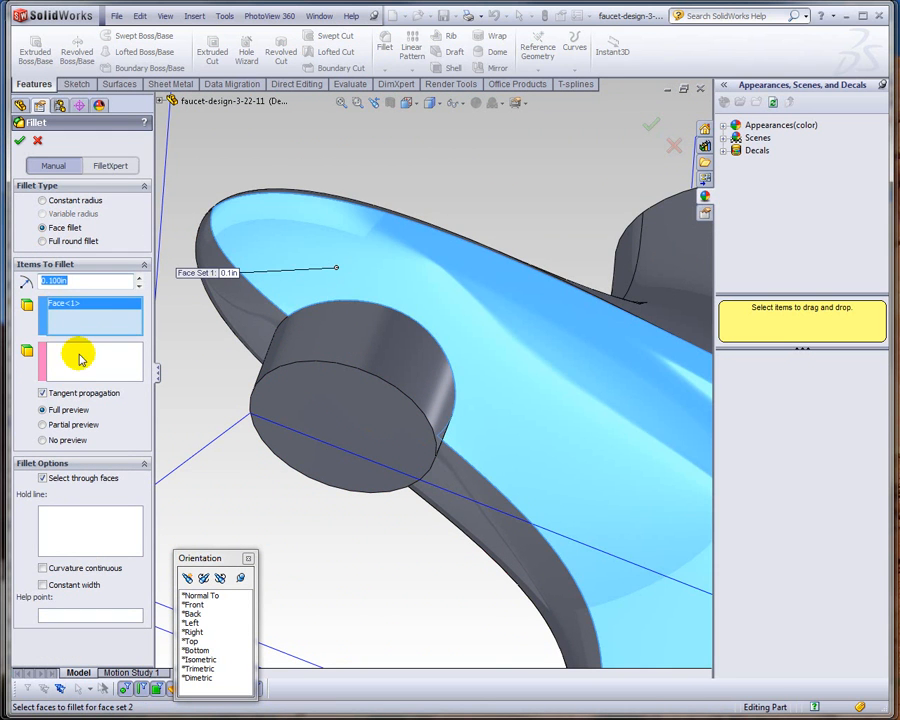
left_click(80, 358)
left_click(346, 329)
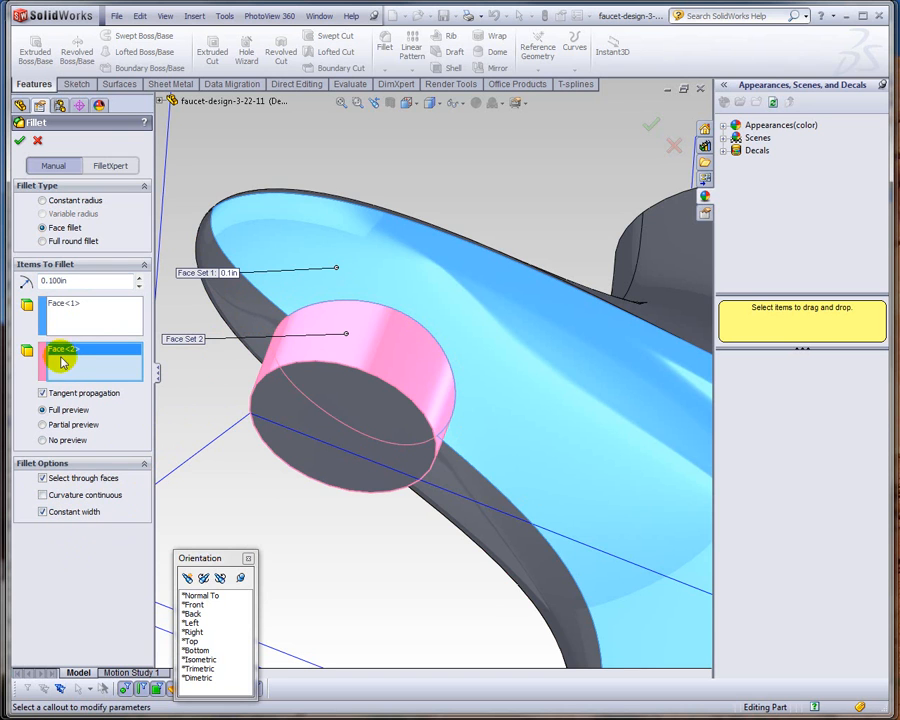
left_click(60, 325)
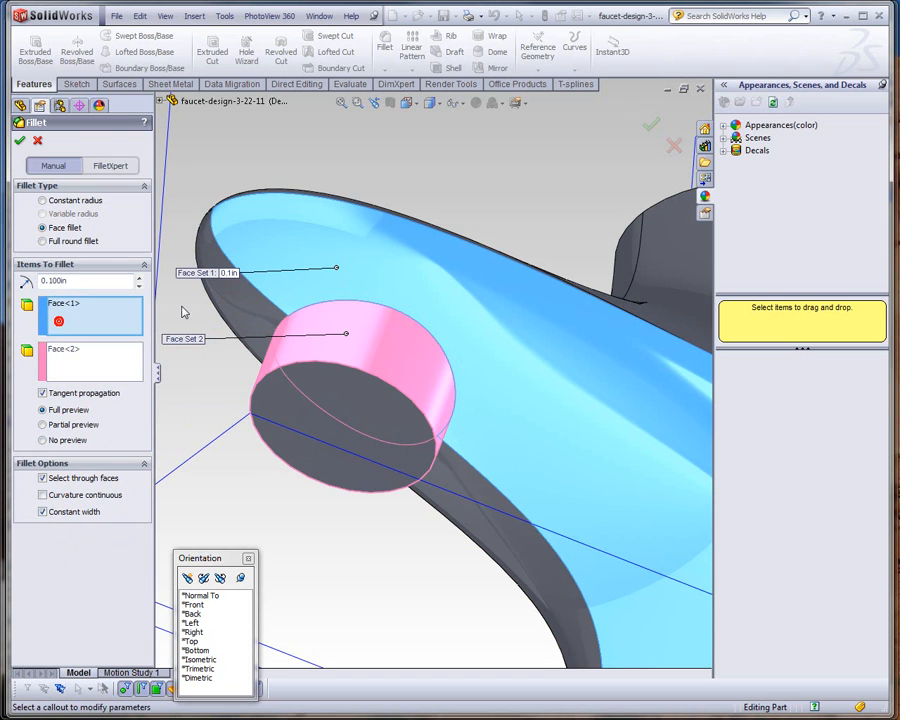
left_click(237, 299)
- Set the face fillet's radius to 0.3 in and create it around the outlet
middle_click_drag(248, 316, 276, 332)
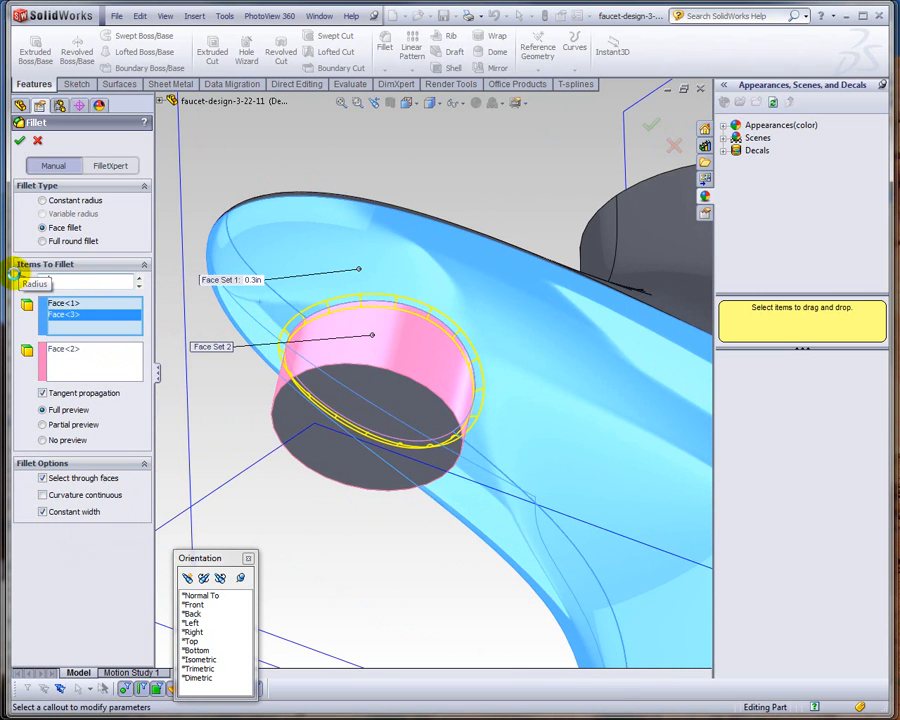
middle_click_drag(295, 305, 293, 346)
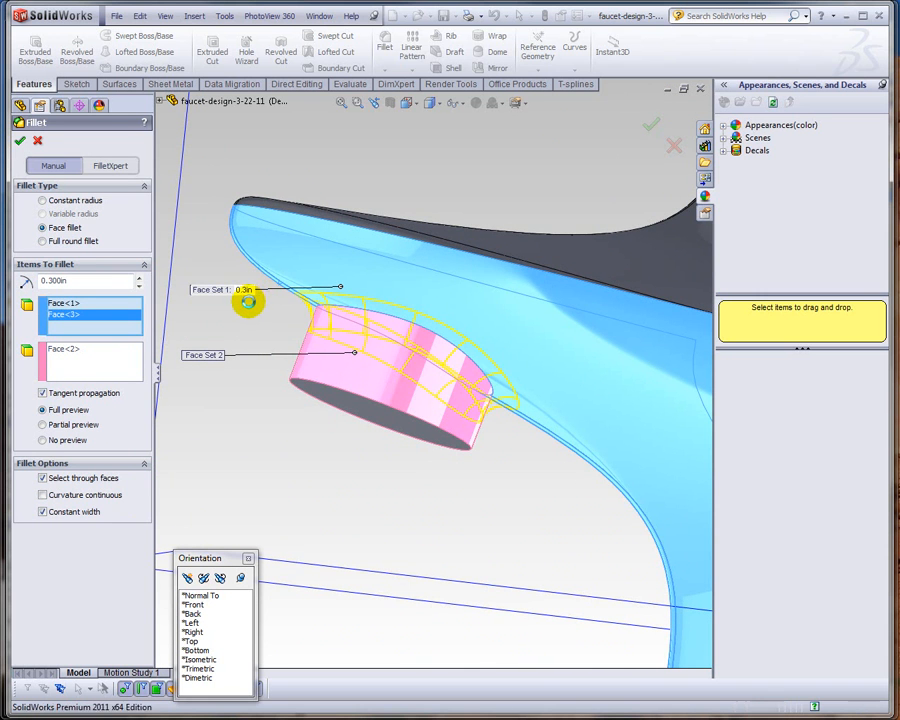
key("Return")
middle_click_drag(251, 311, 222, 317)
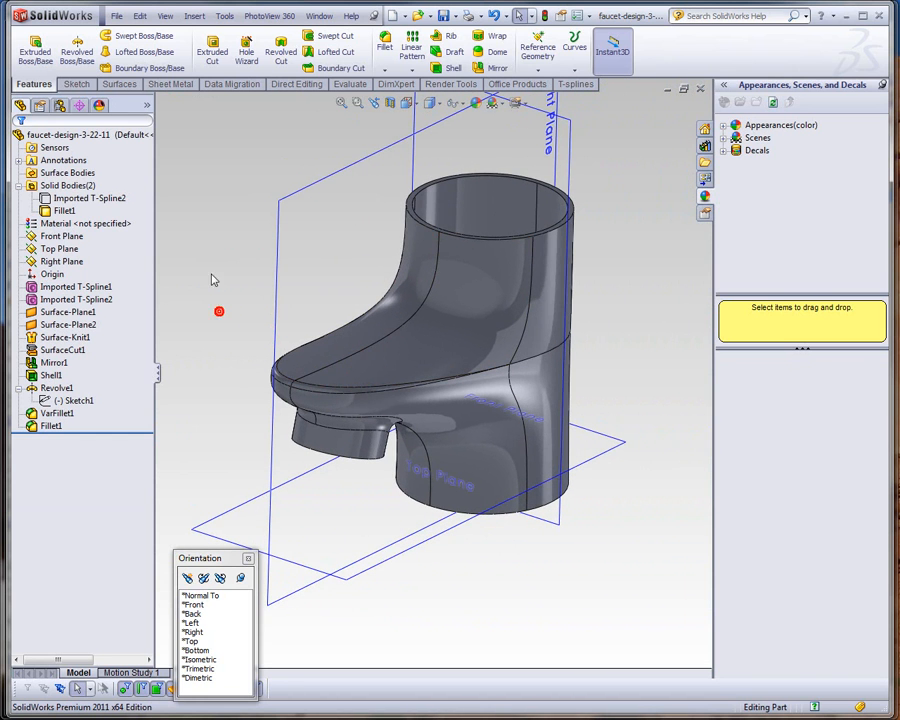
- Show the hidden handle body of Imported T-Spline2 above the faucet body
left_click(78, 300)
right_click(80, 300)
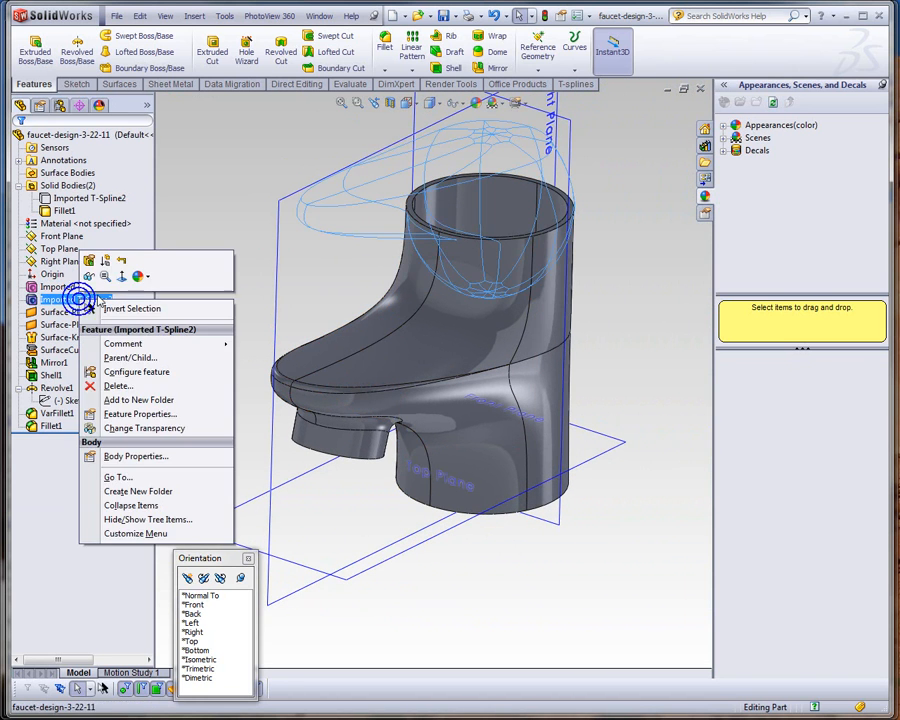
left_click(88, 296)
left_click(196, 291)
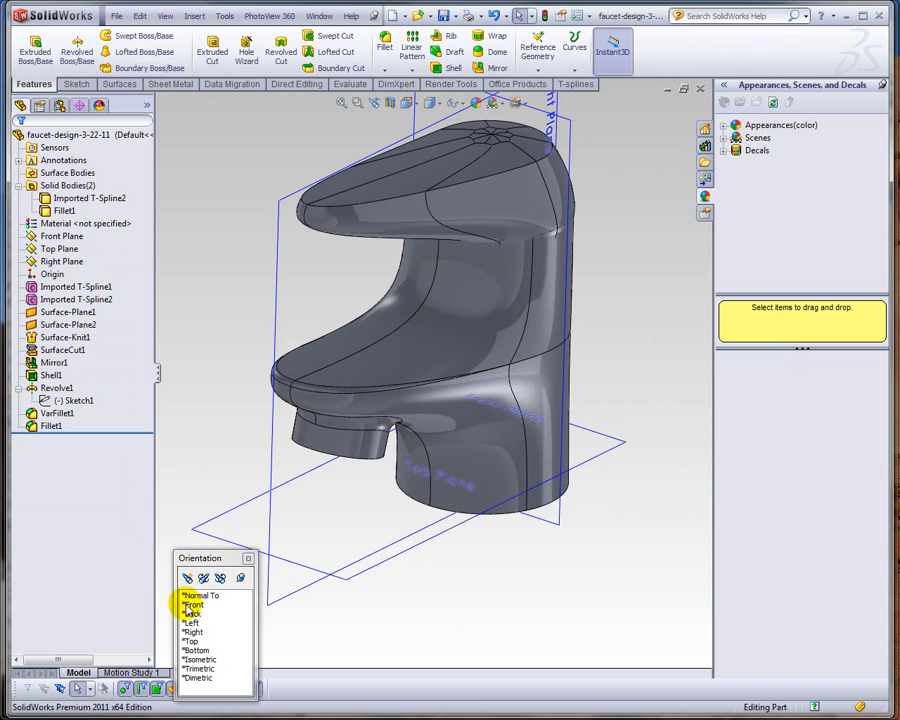
- On the Right Plane, sketch a vertical line about 4.32 in long across the handle, aligned with its joint to the faucet body
left_click(199, 597)
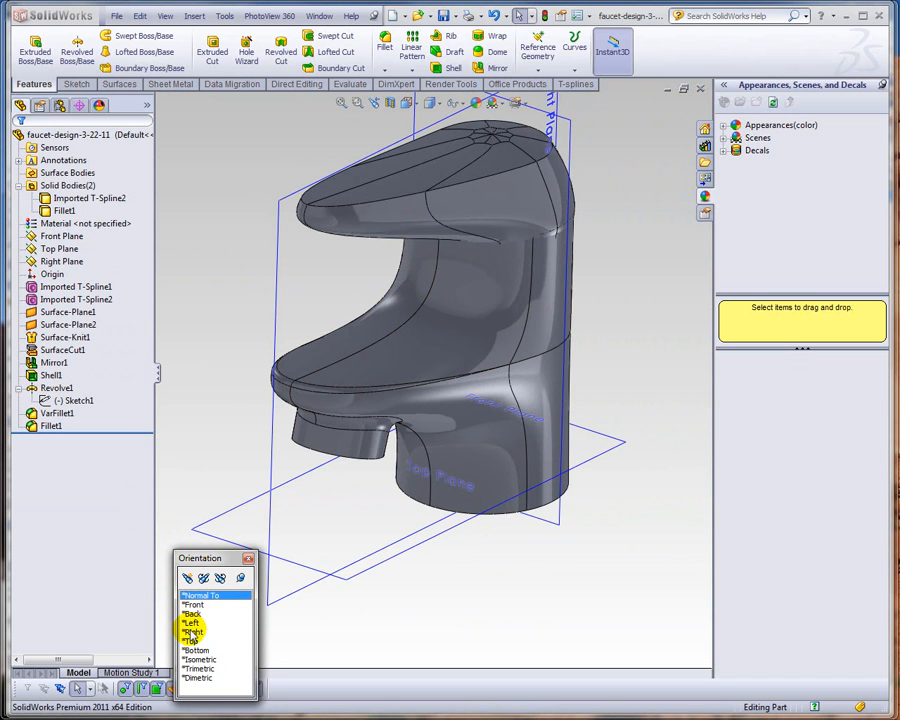
left_click(191, 632)
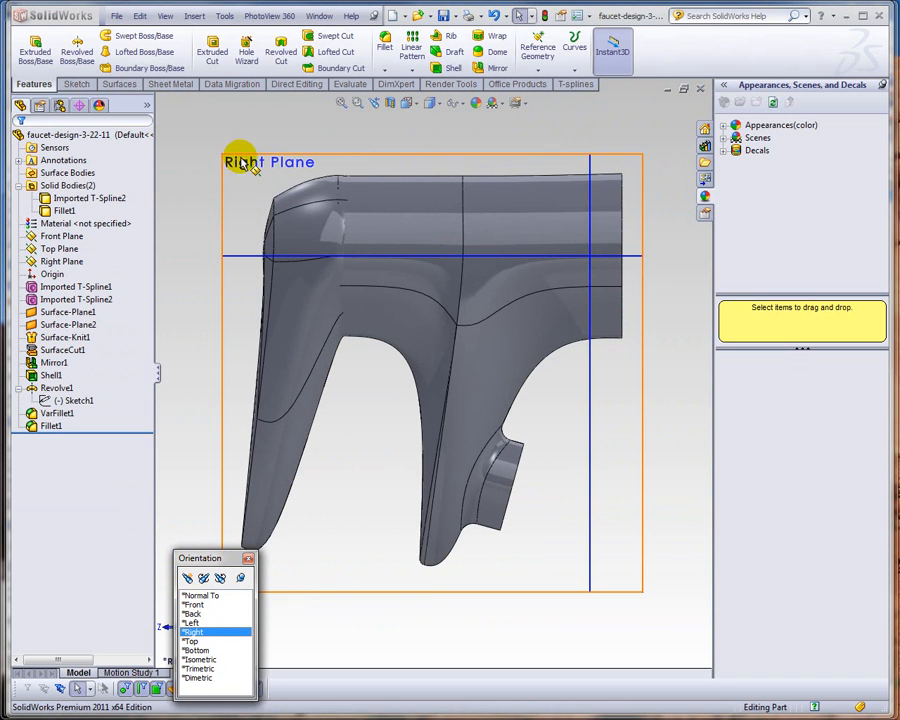
right_click(240, 163)
left_click(267, 137)
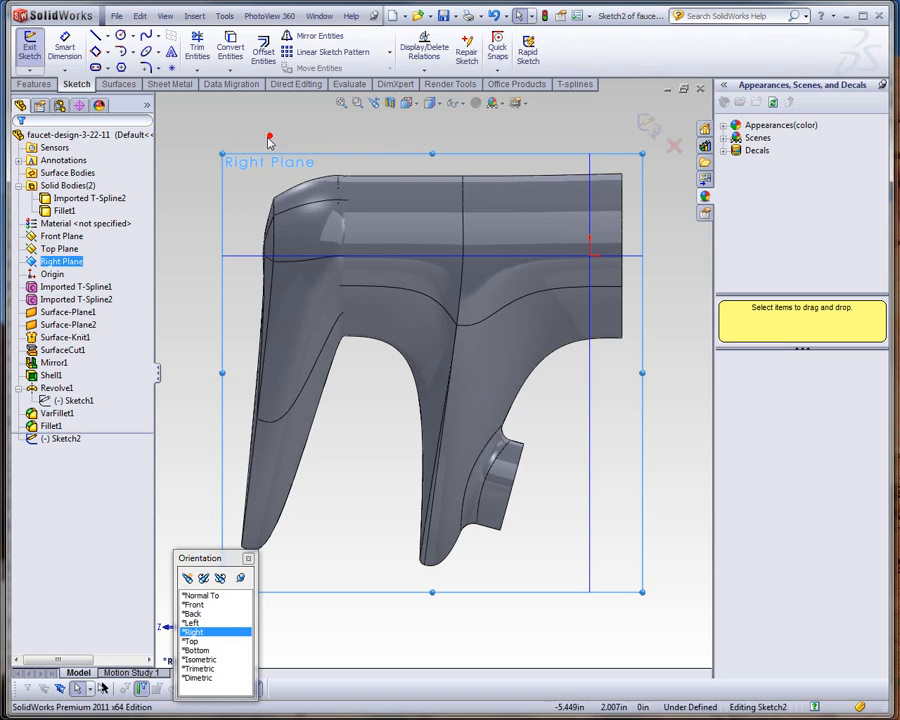
left_click(95, 35)
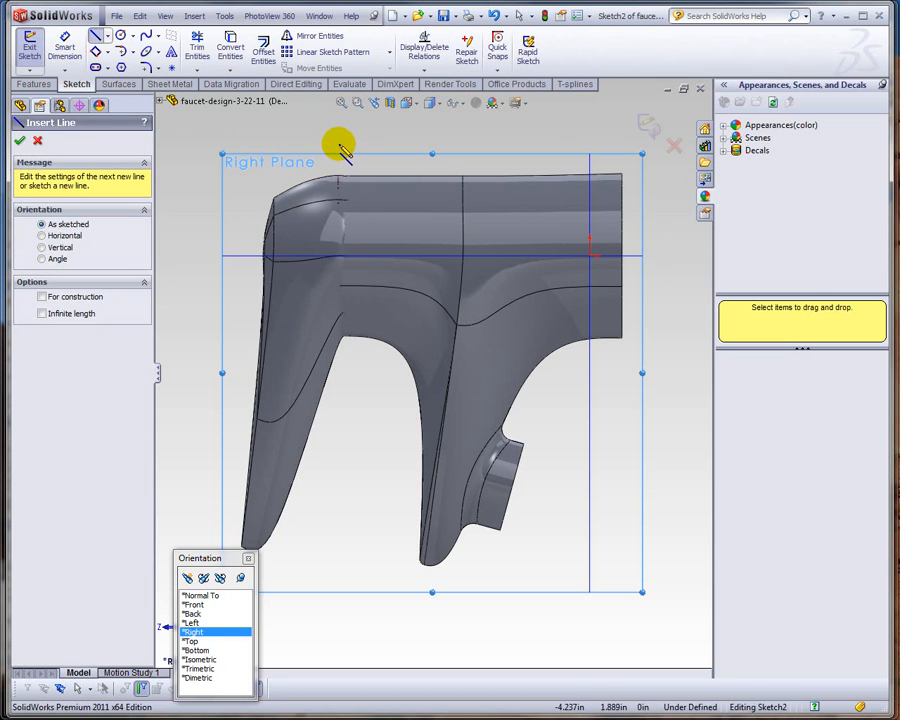
left_click(339, 139)
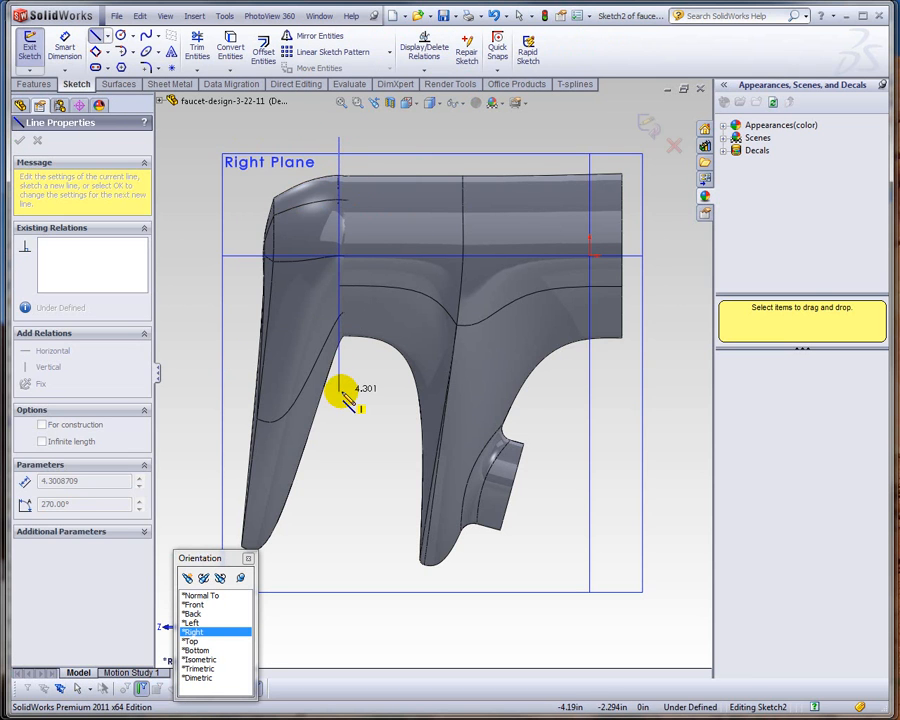
left_click(342, 392)
right_click(232, 214)
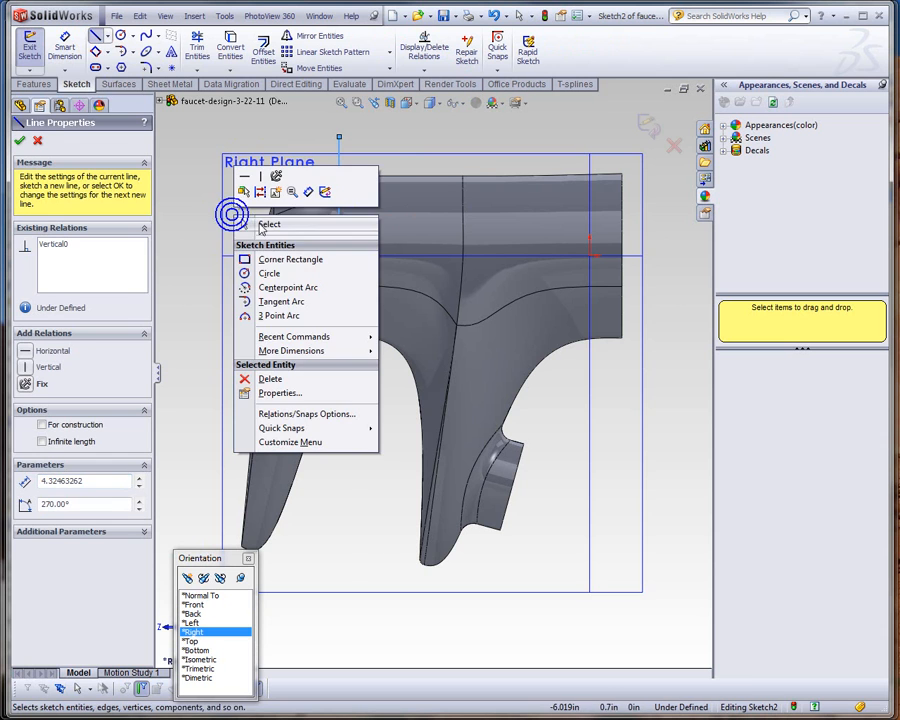
left_click(264, 225)
left_click(343, 165)
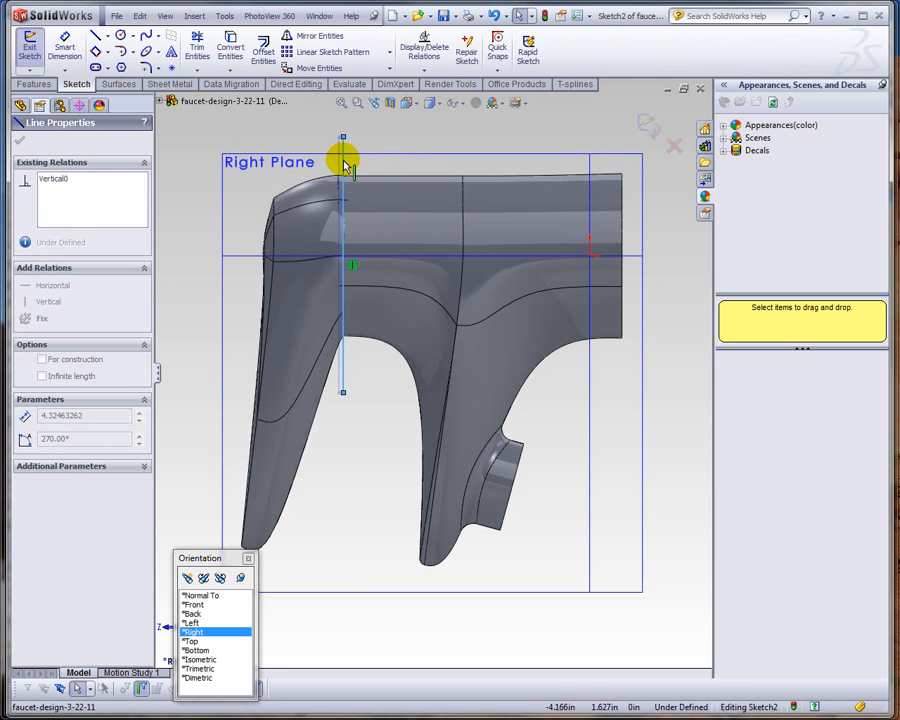
left_click_drag(343, 161, 343, 161)
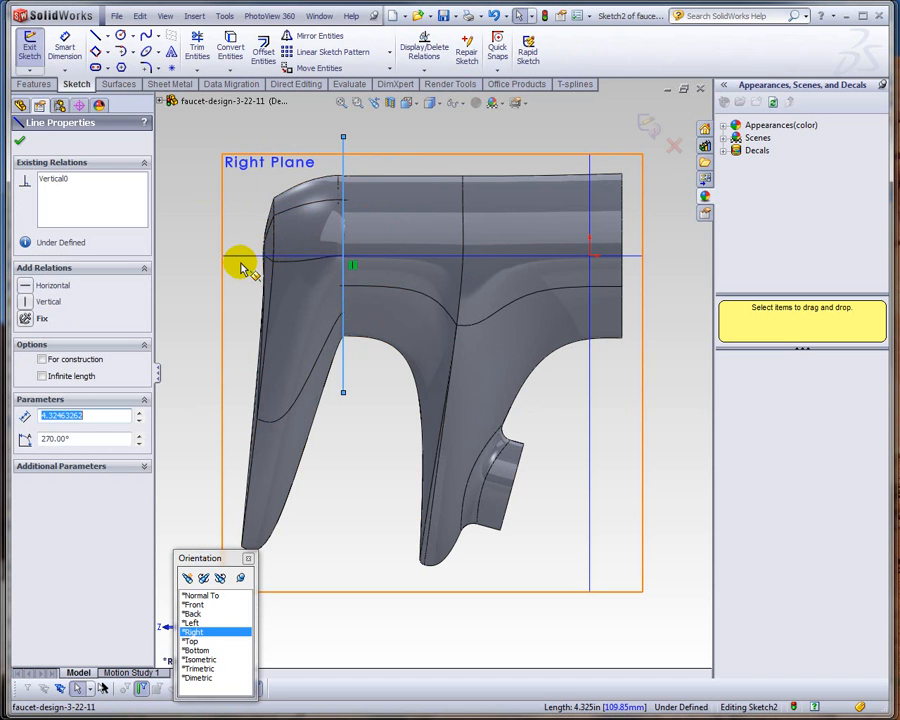
- Cut the handle body through all in both directions with the sketched line, limiting the feature scope to the handle body only
left_click(35, 84)
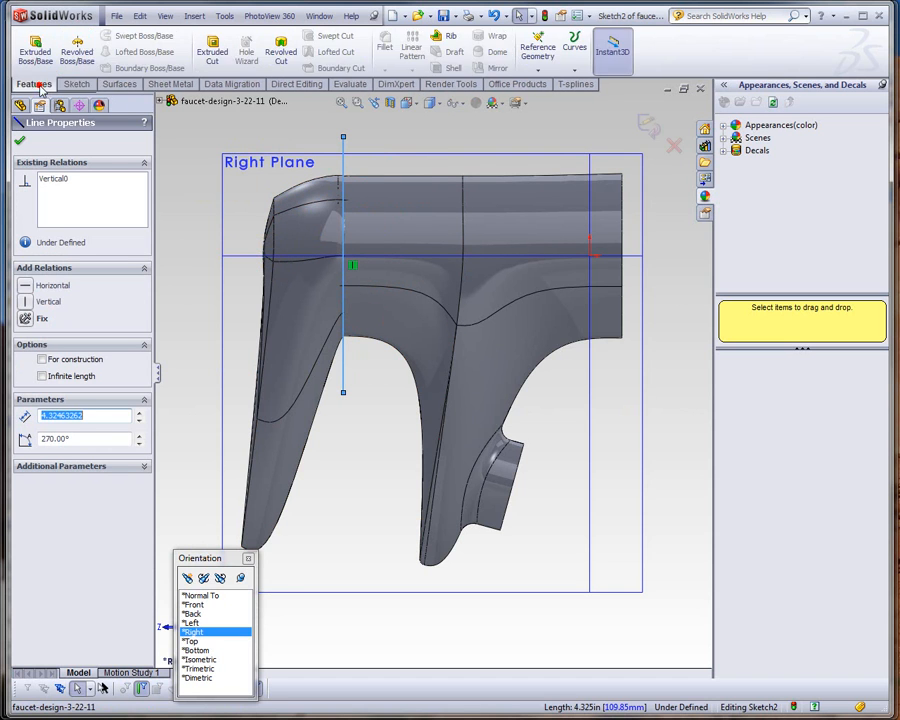
left_click(209, 50)
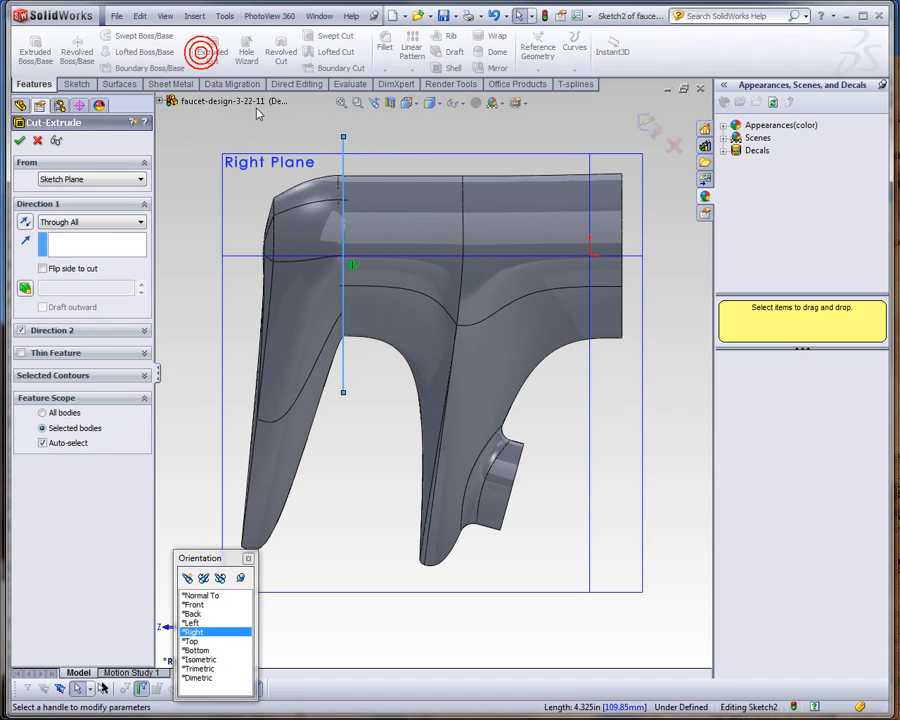
left_click(55, 446)
left_click(276, 392)
left_click(19, 142)
- Start a Move Face translation and select the faucet body's ring-shaped upper rim face hidden inside the handle
middle_click_drag(344, 146, 396, 125)
scroll(593, 323, "down", 5)
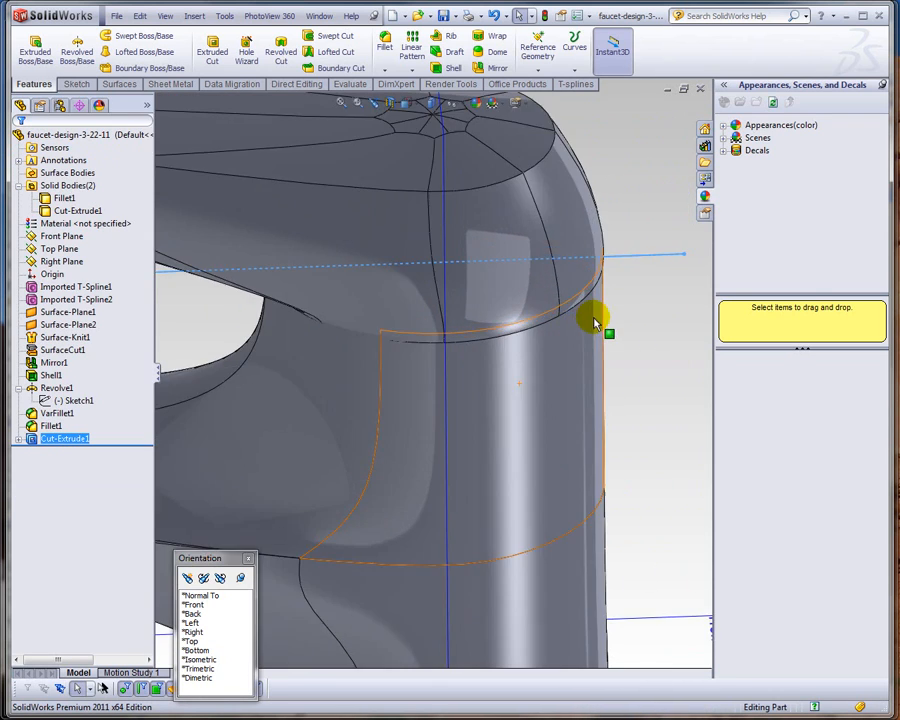
scroll(593, 323, "down", 2)
middle_click_drag(476, 313, 492, 325)
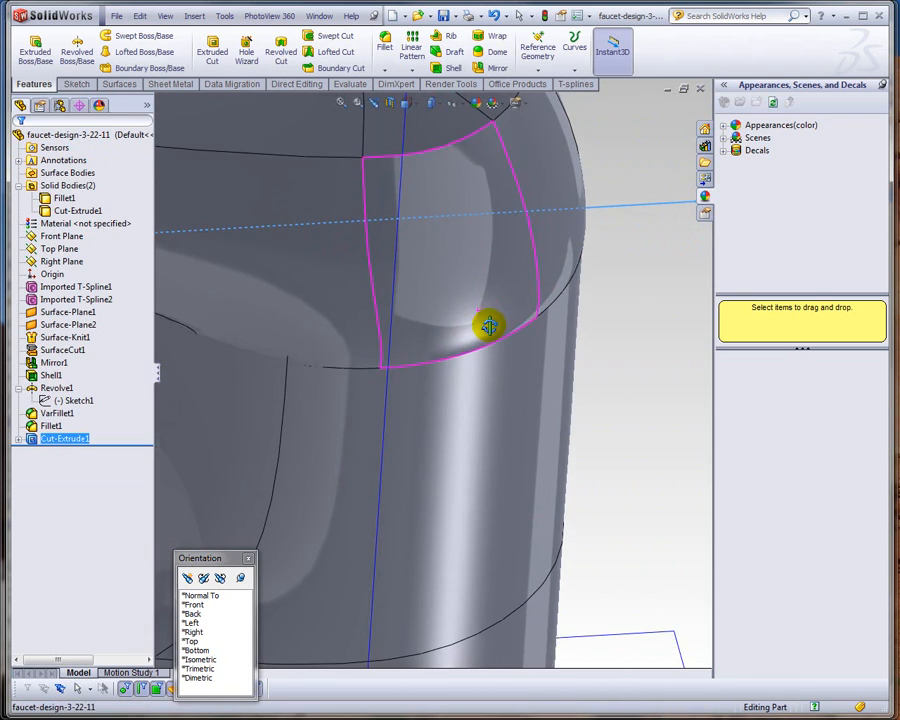
left_click(644, 132)
left_click(647, 212)
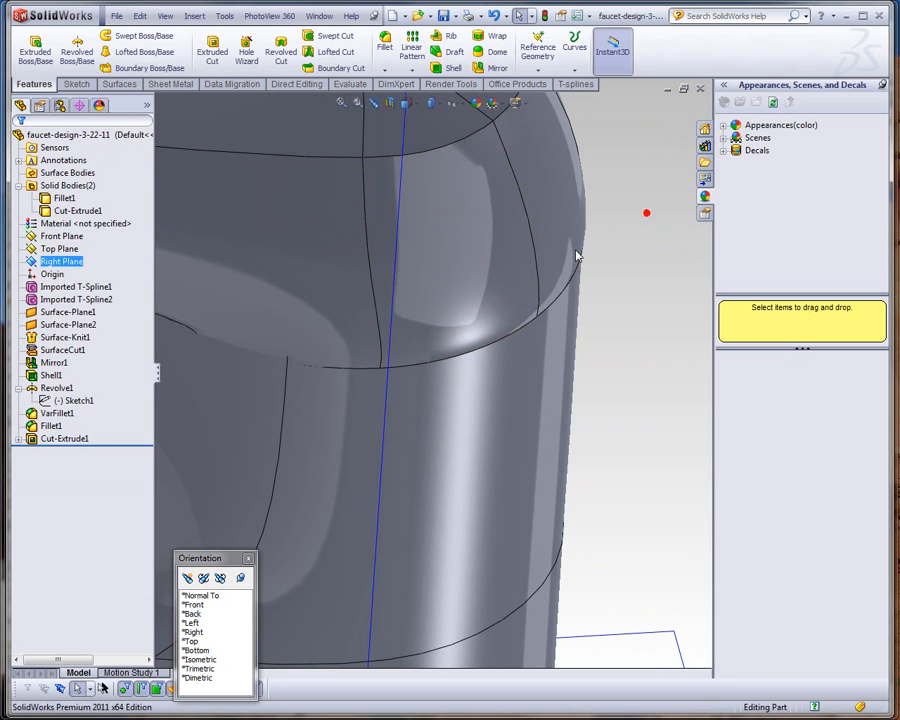
right_click(516, 303)
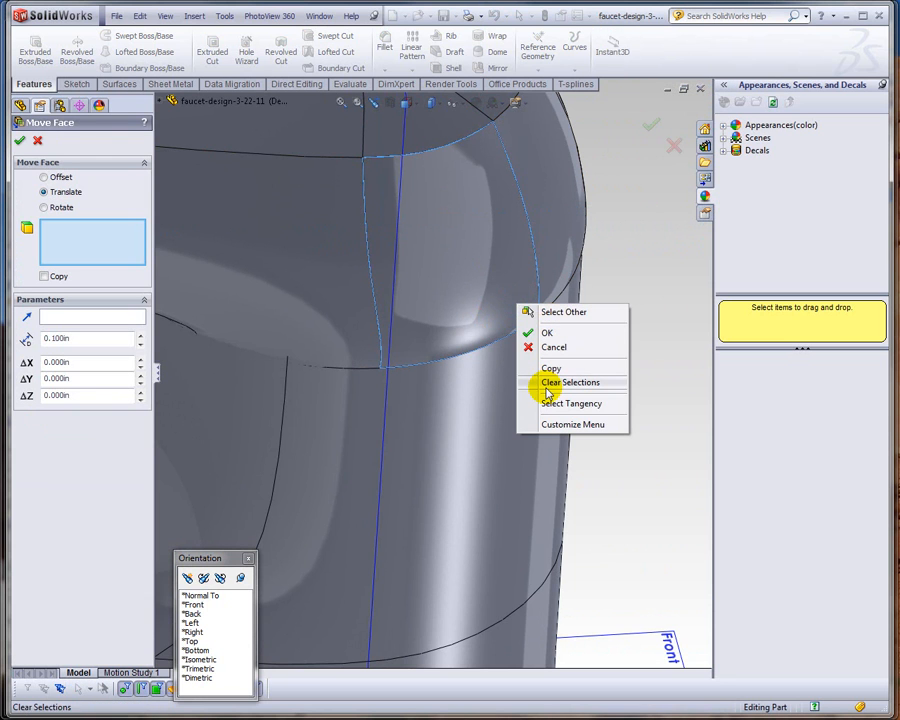
left_click(540, 312)
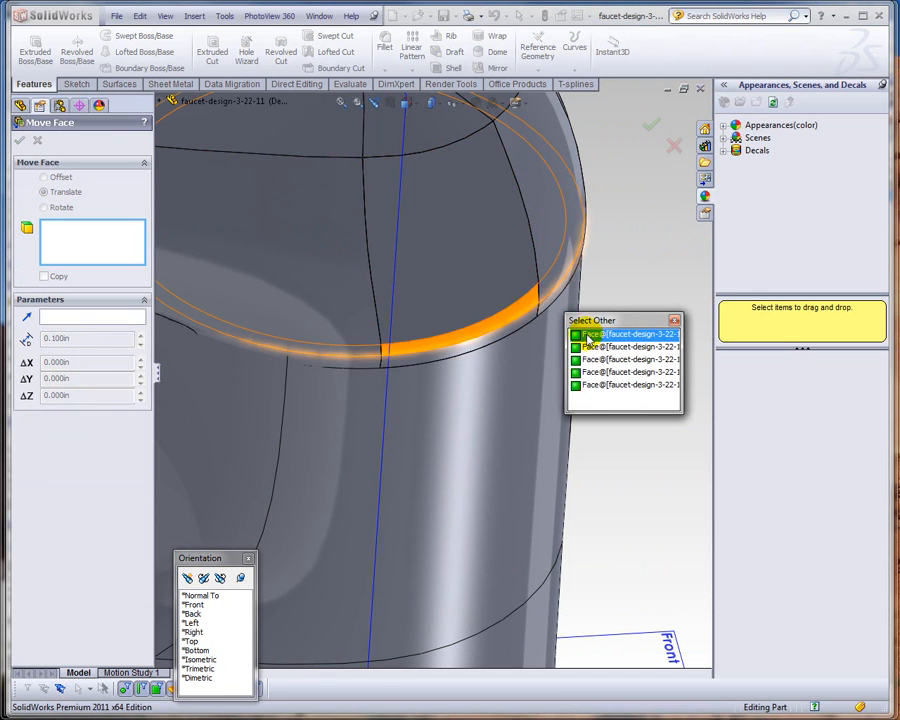
left_click(591, 336)
- Translate the selected rim face about 0.16 in along negative Z, away from the handle, and create the move
middle_click_drag(590, 336, 548, 346)
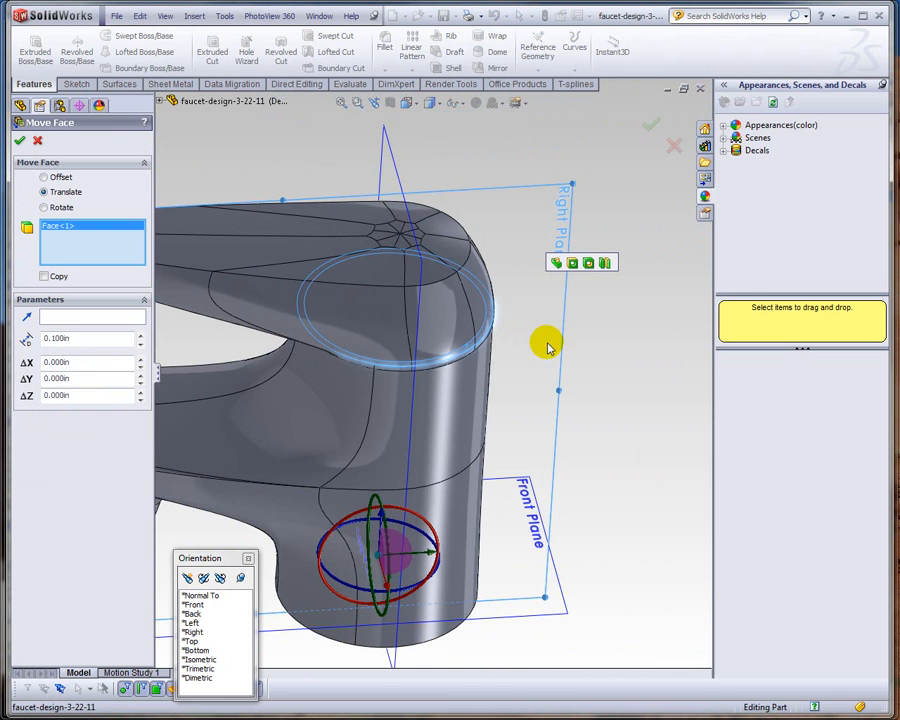
left_click(193, 633)
double_click(193, 634)
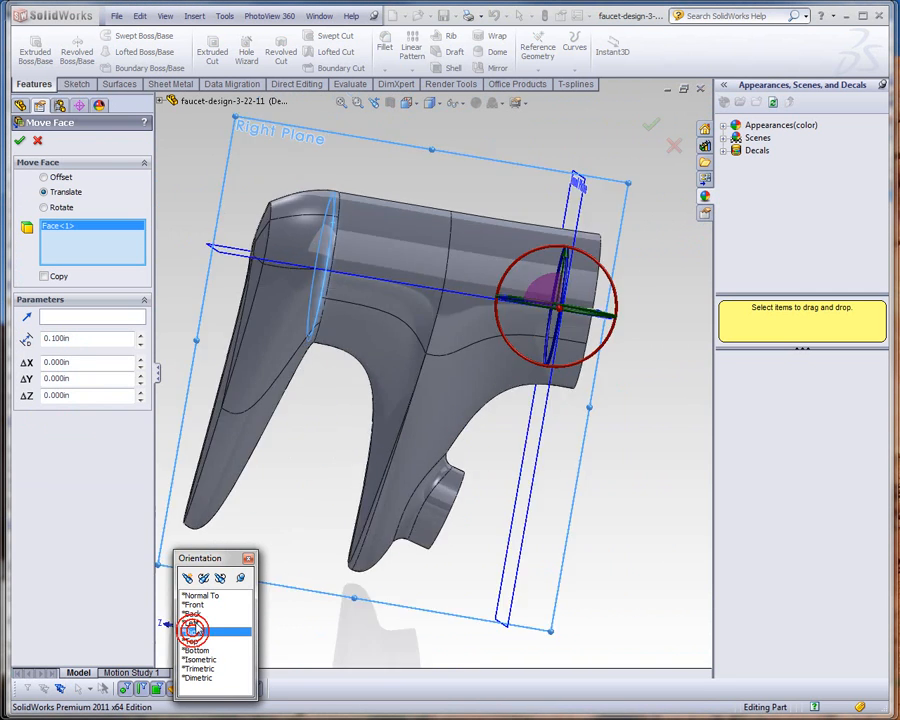
scroll(431, 225, "down", 2)
mouse_move(590, 330)
left_mouse_down()
mouse_move(587, 320)
mouse_move(604, 323)
left_mouse_up()
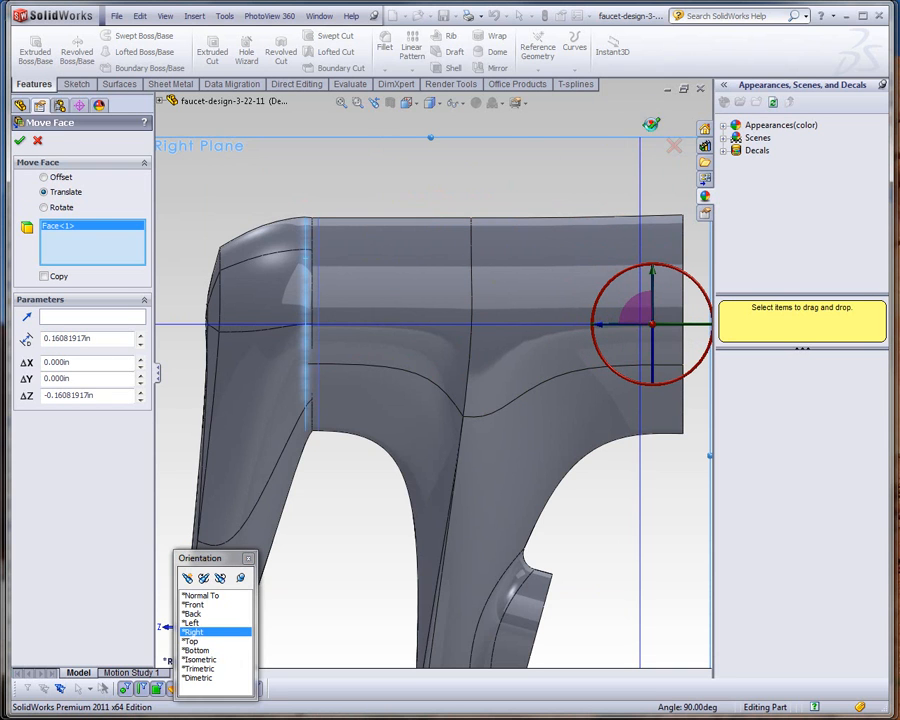
- Add a 0.05 in constant-radius fillet around the handle's upper perimeter edge
middle_click_drag(348, 200, 372, 287)
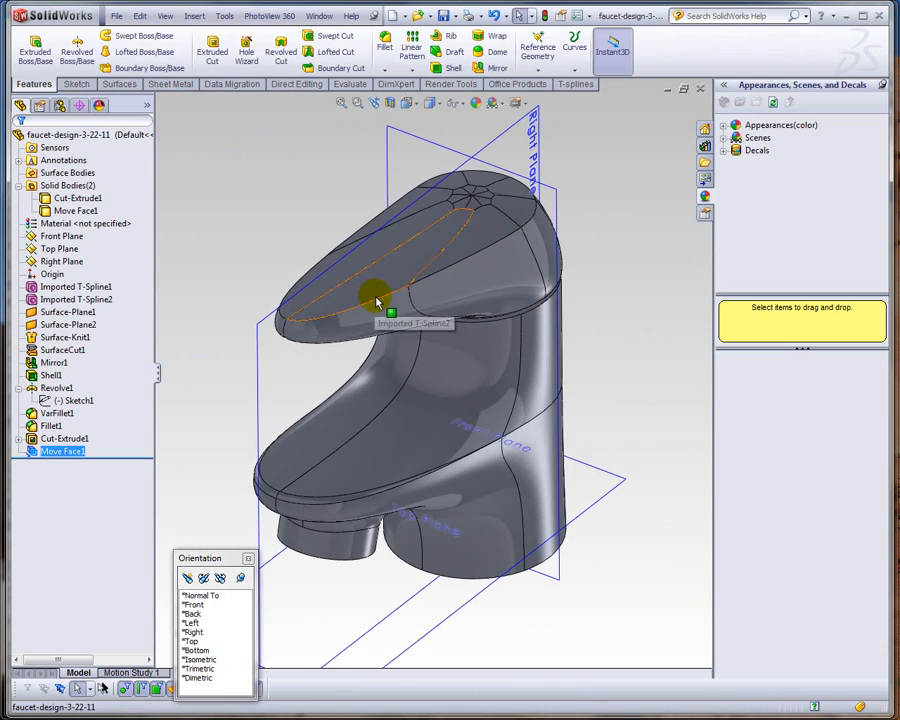
left_click(386, 40)
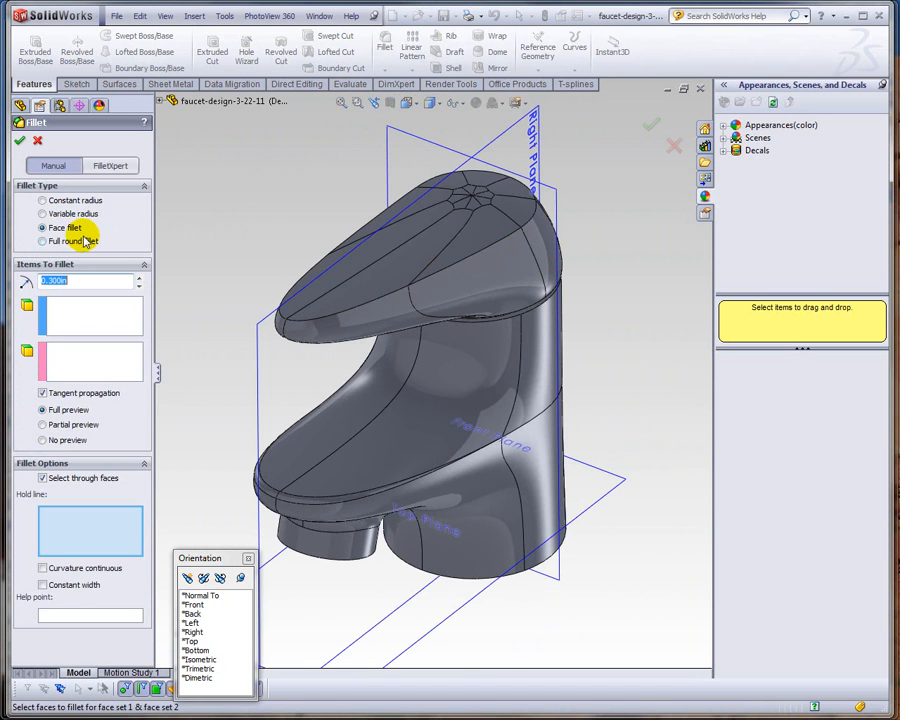
left_click(57, 202)
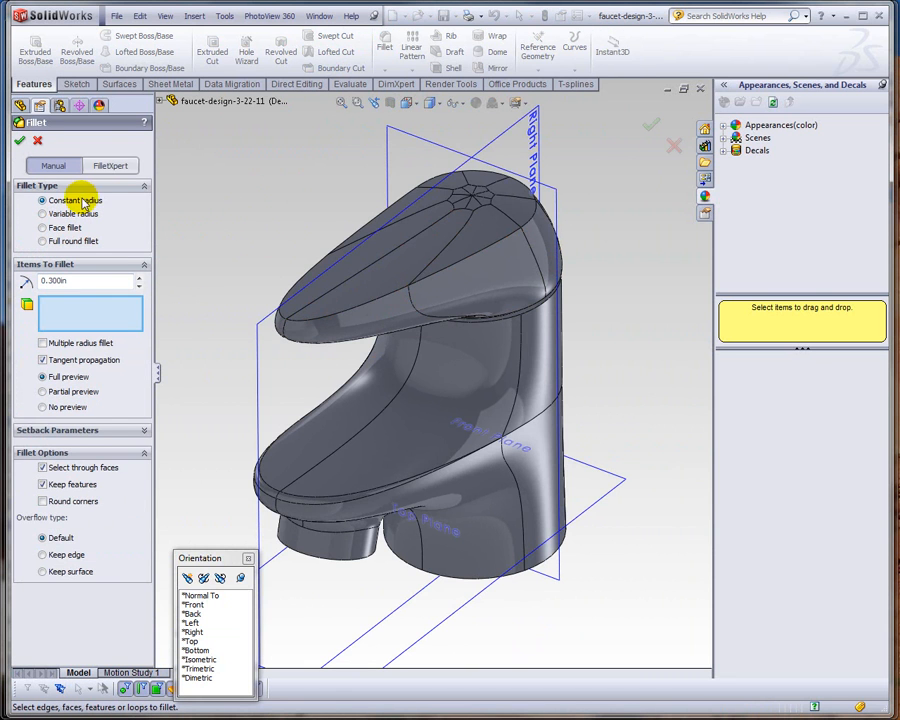
left_click(366, 309)
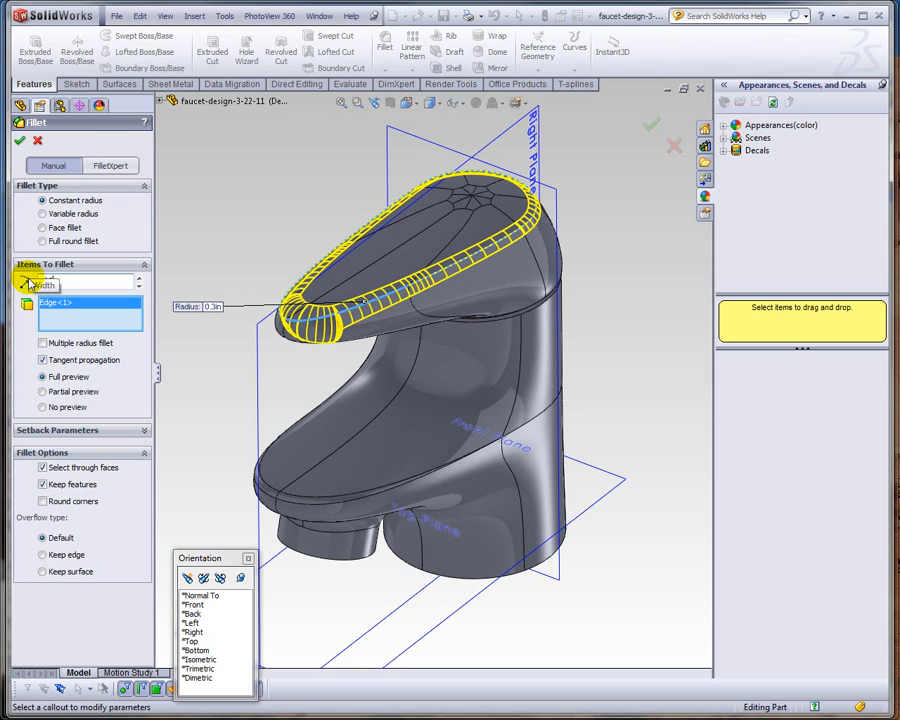
key("Return")
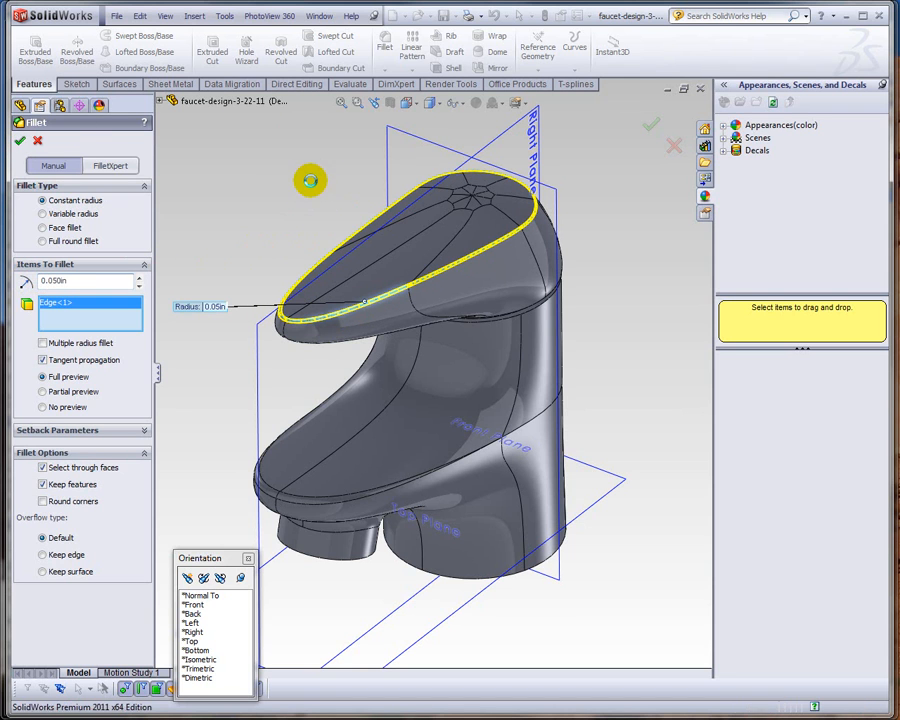
middle_click_drag(297, 199, 392, 452)
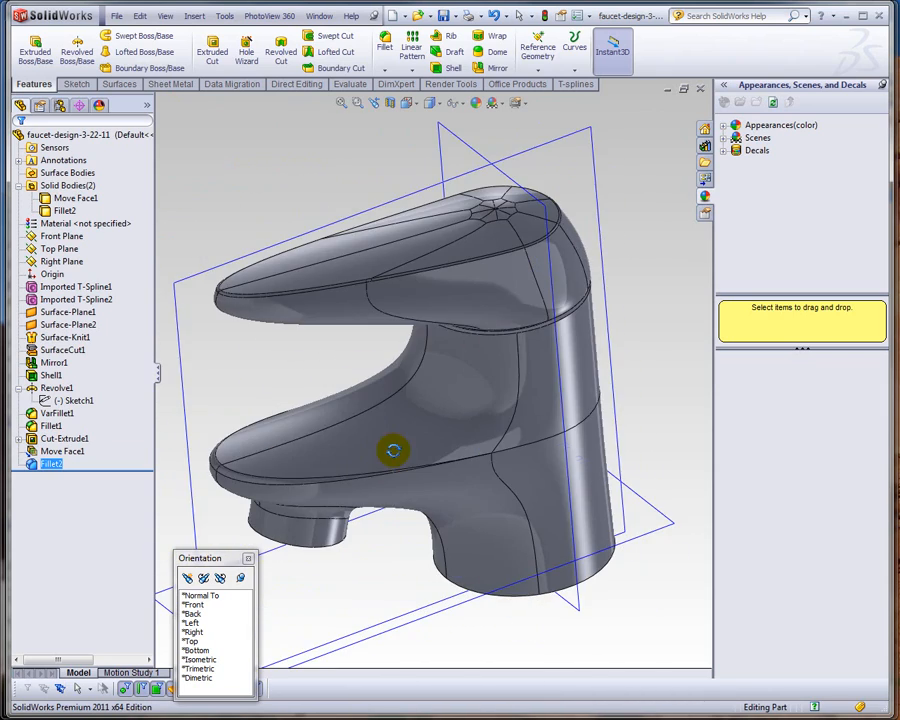
- Reorder Shell1 to follow VarFillet1 and add the revolved outlet's end face to the shell's faces to remove
middle_click_drag(303, 380, 347, 270)
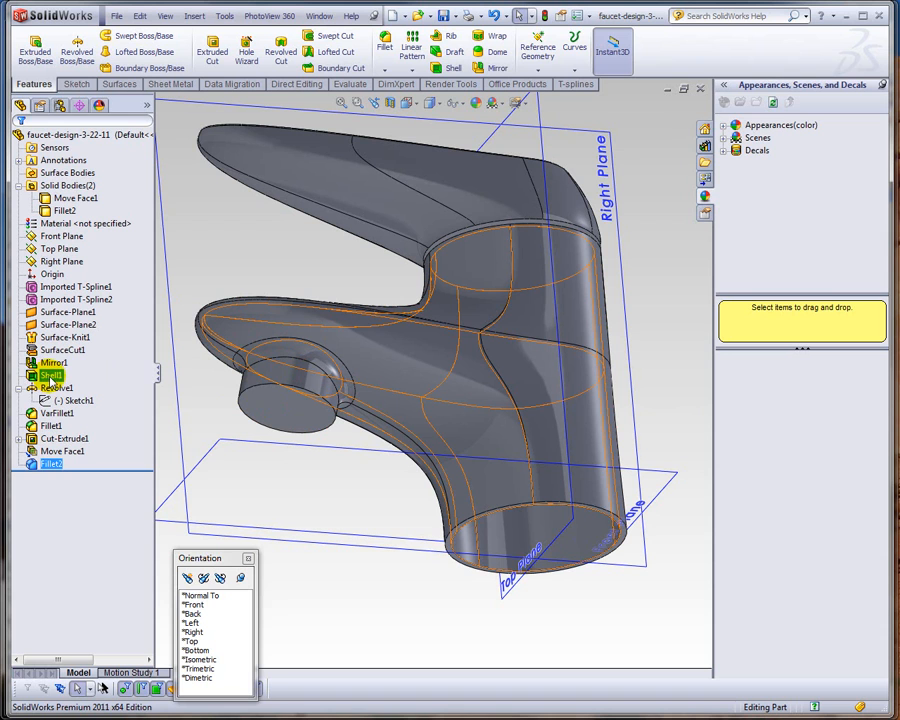
left_click_drag(57, 378, 56, 413)
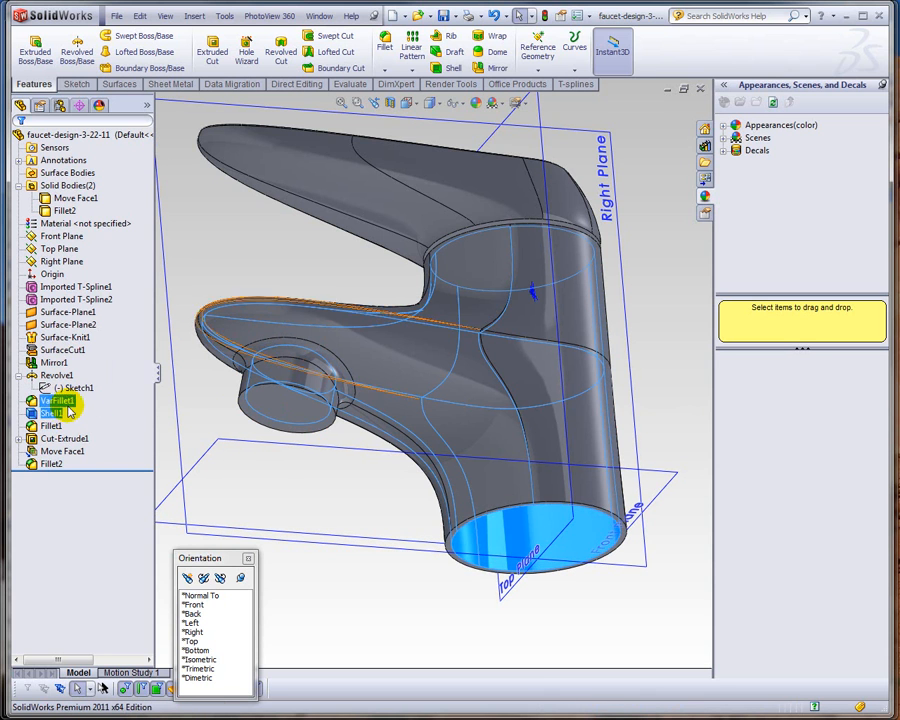
right_click(50, 418)
left_click(61, 374)
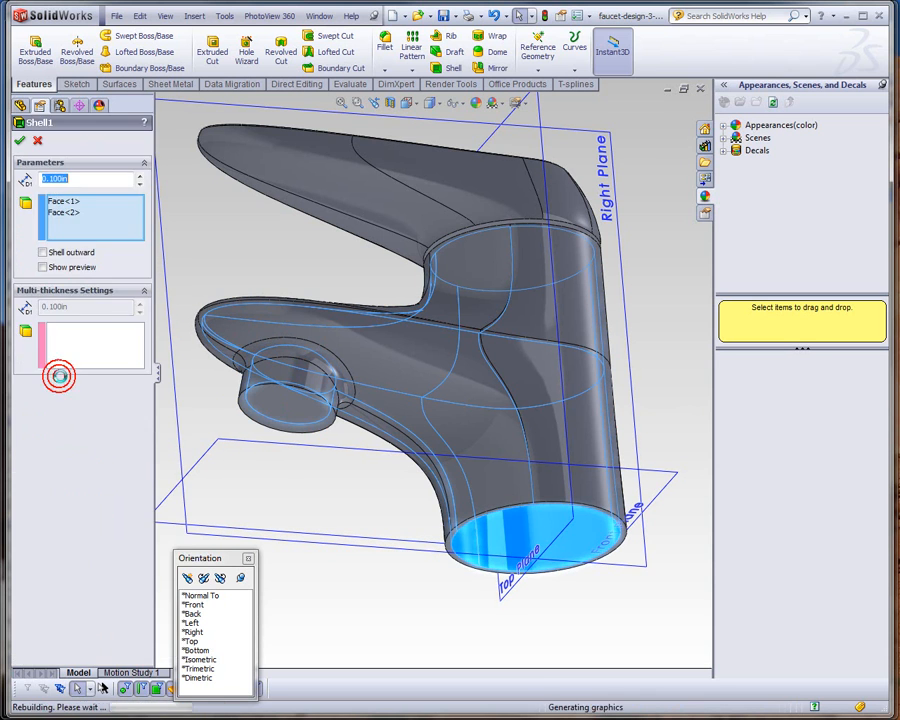
left_click(73, 236)
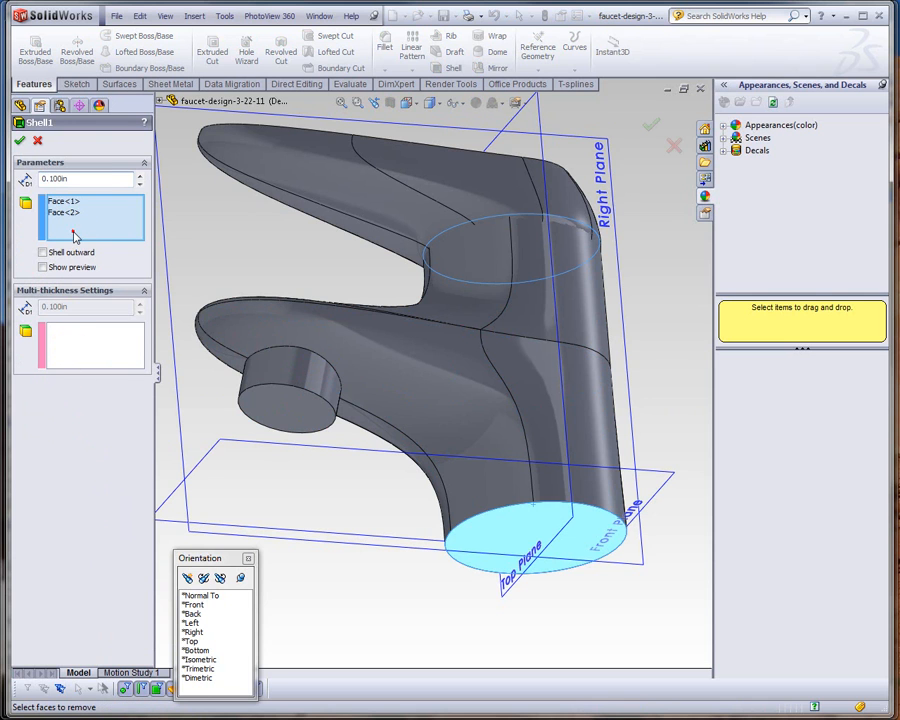
left_click(290, 424)
left_click(19, 141)
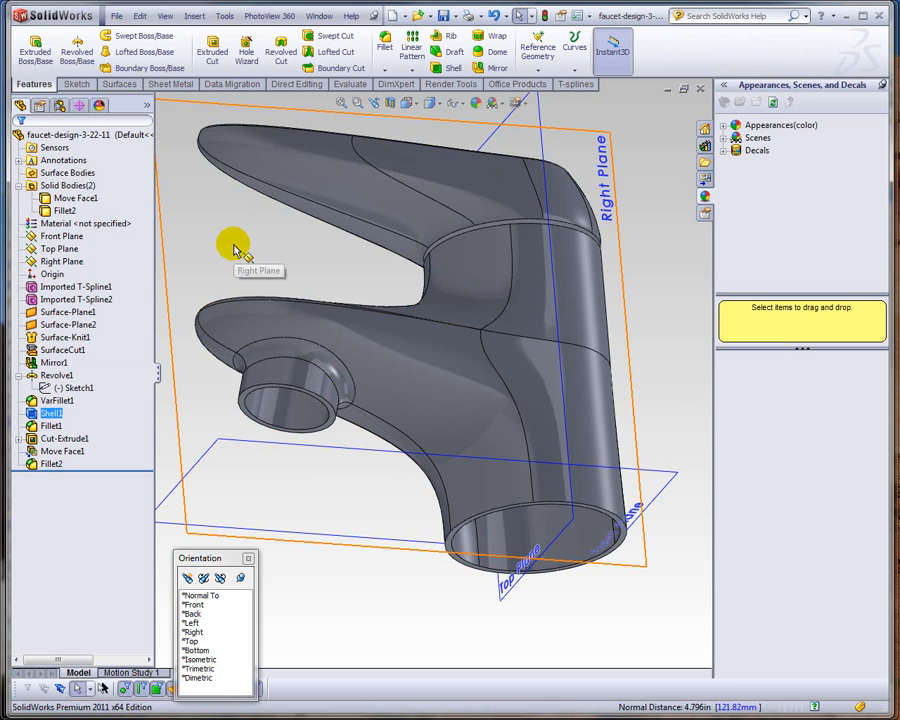
- Open the Imported T-Spline1 faucet body for vertex editing in the Right view
middle_click_drag(305, 416, 322, 316)
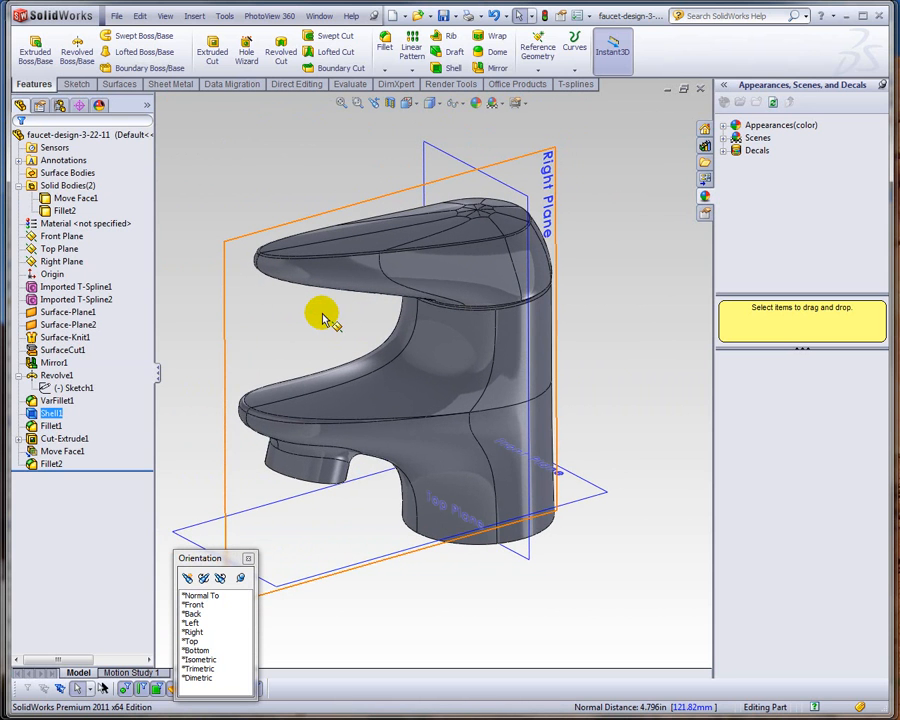
left_click(62, 289)
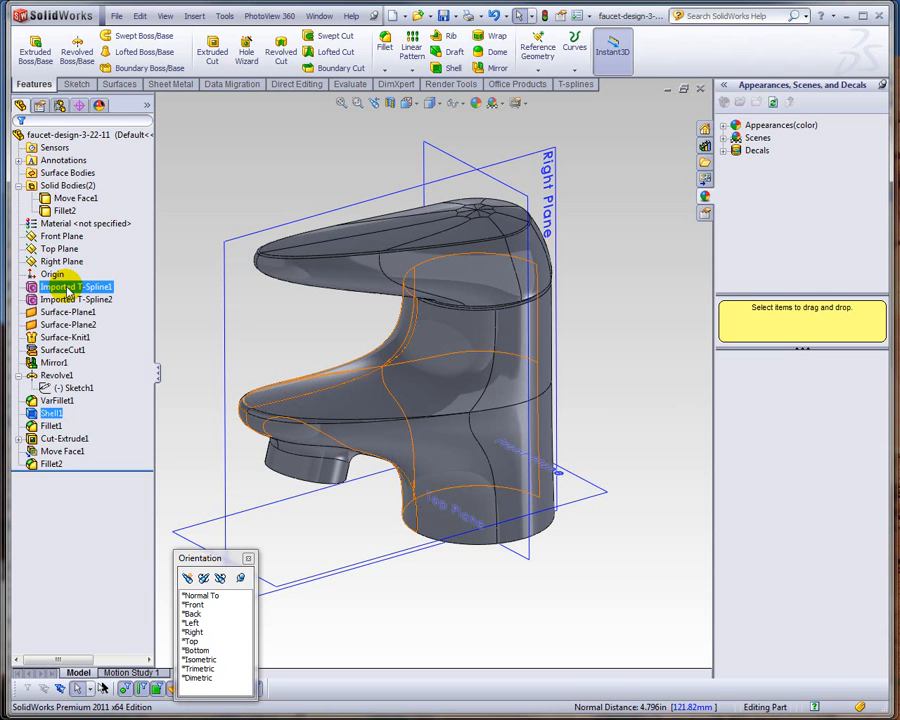
right_click(62, 288)
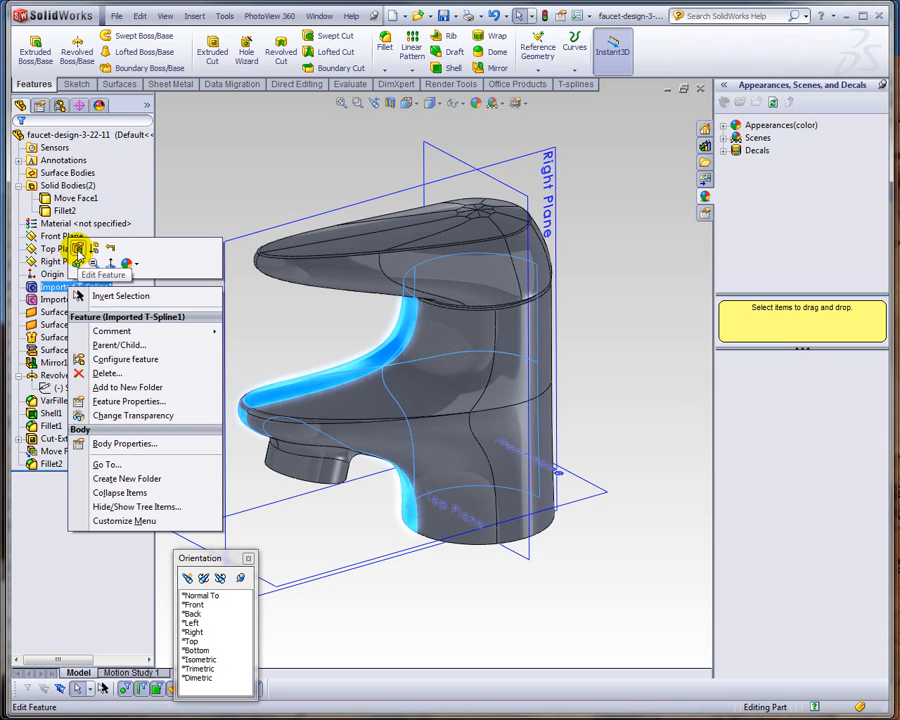
left_click(77, 249)
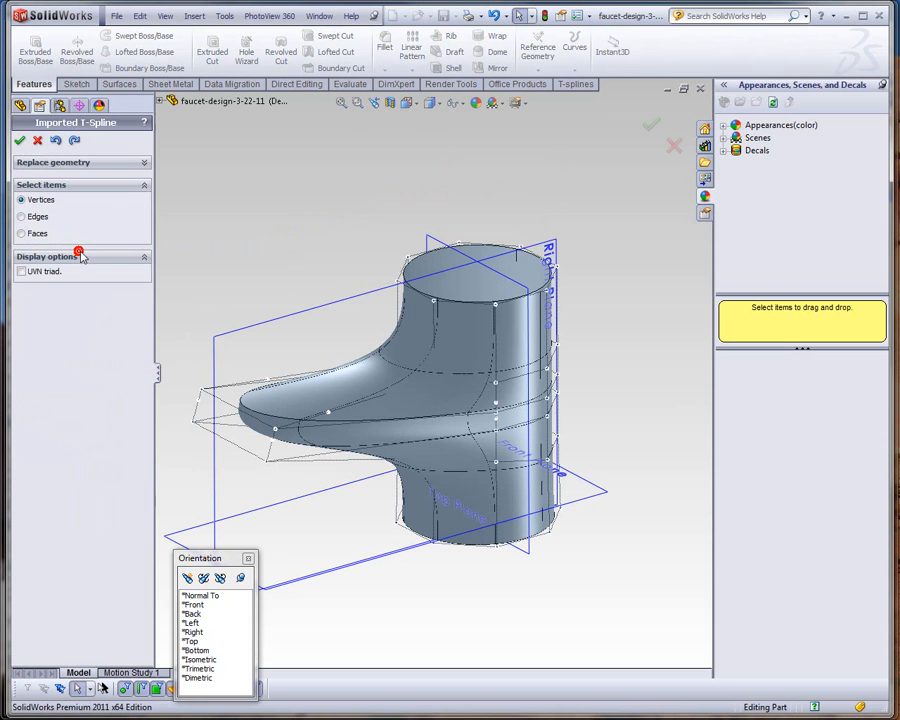
left_click(192, 632)
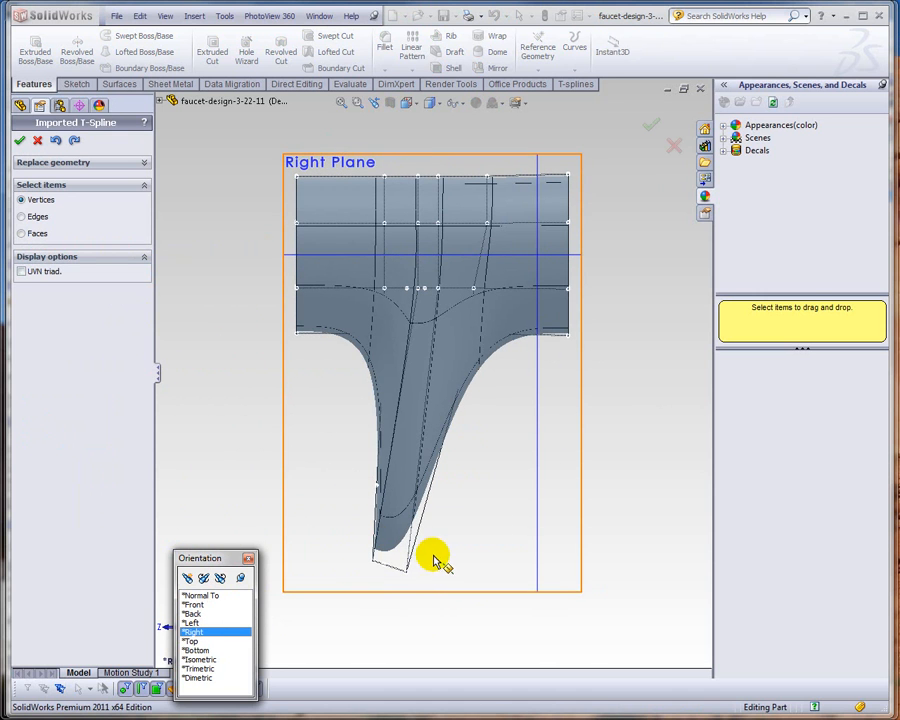
- Move the lower control vertices of the spout tip along negative Z toward the base and slightly back toward the body
left_click(395, 591)
left_click(403, 574)
left_click_drag(364, 578, 382, 572)
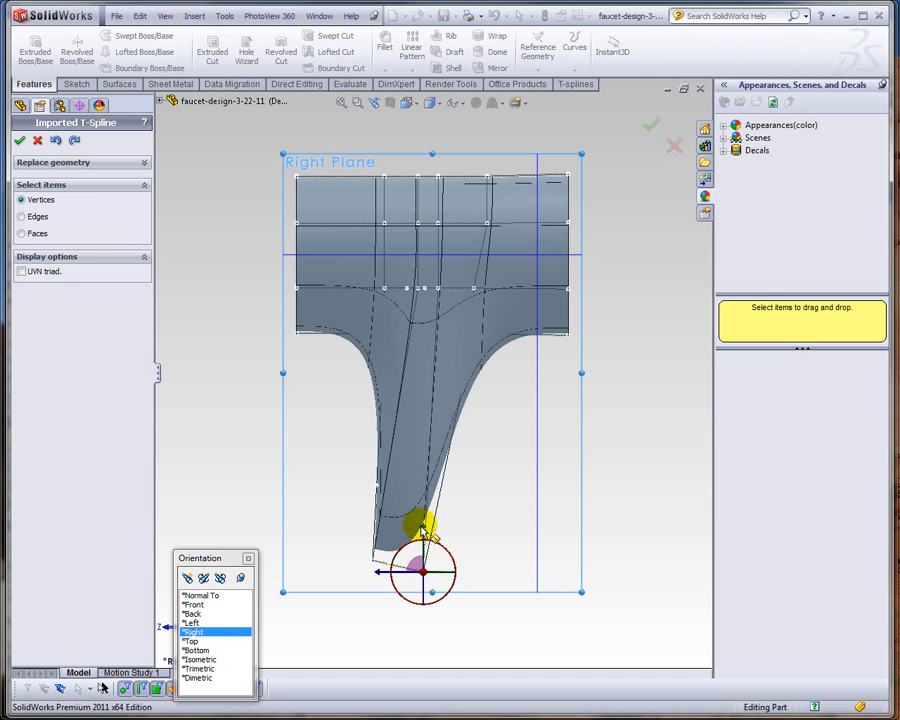
left_click_drag(426, 537, 394, 577)
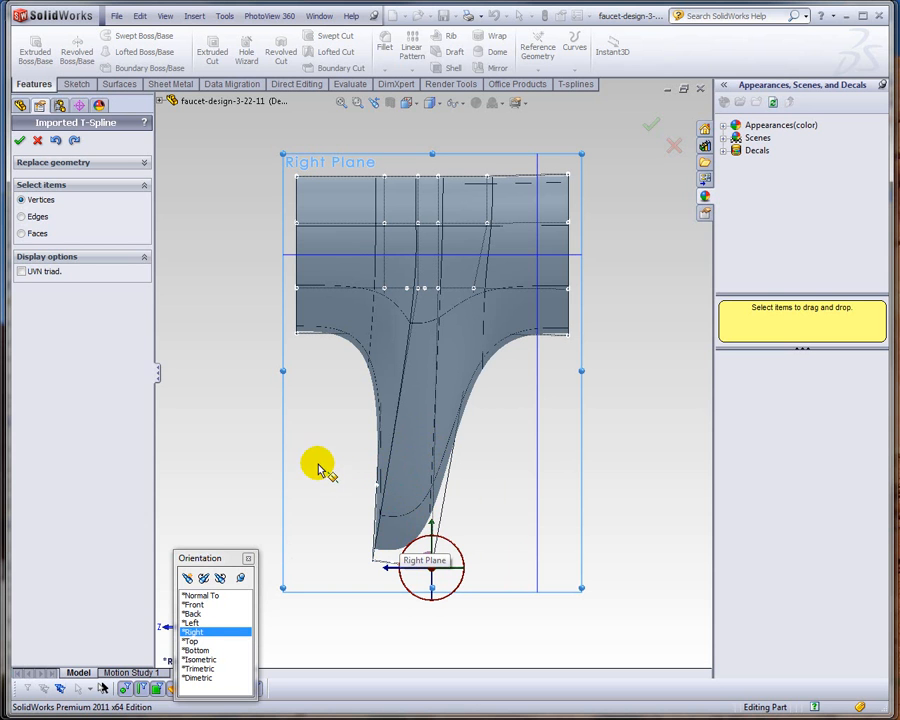
- Select the spout tip's end control vertices in the Front view, scale them wider along X and accept the body edit
left_click(193, 641)
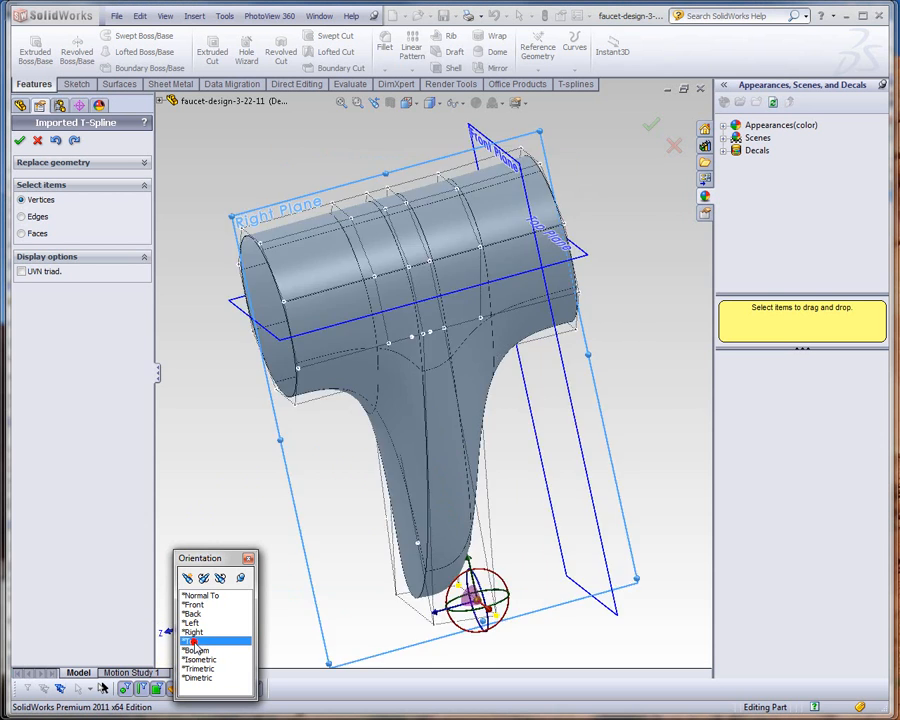
left_click(194, 605)
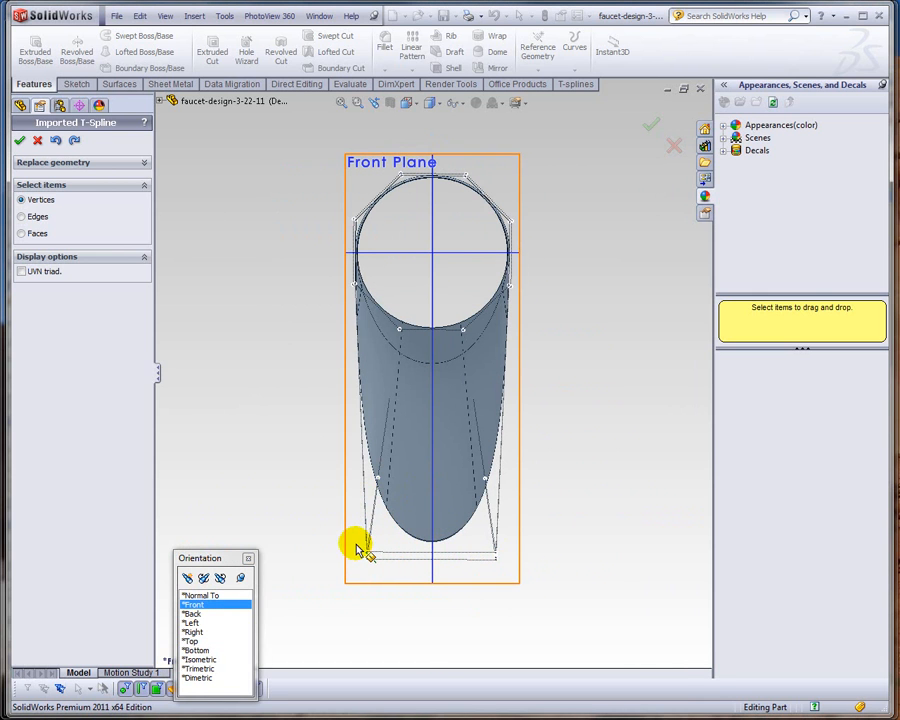
left_click(358, 545)
left_click(508, 583)
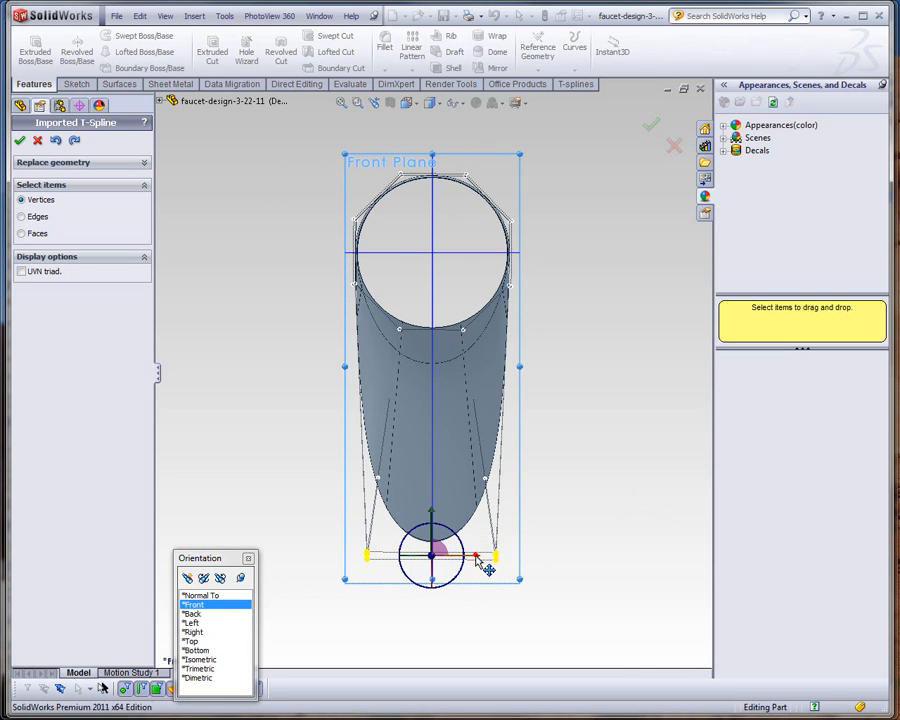
mouse_move(486, 566)
left_mouse_down()
mouse_move(508, 569)
mouse_move(495, 562)
left_mouse_up()
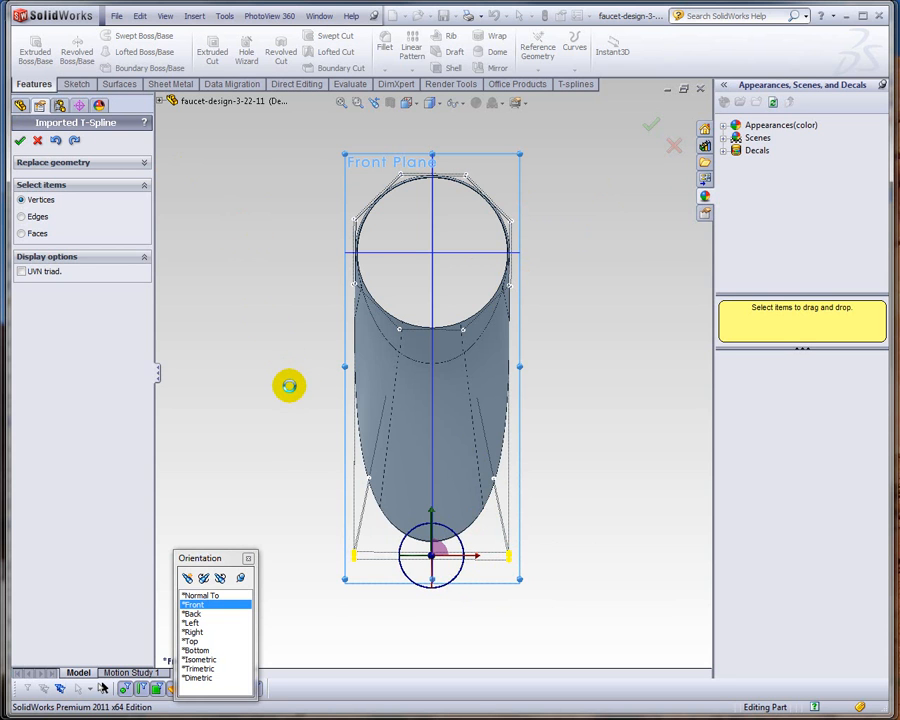
left_click(512, 397)
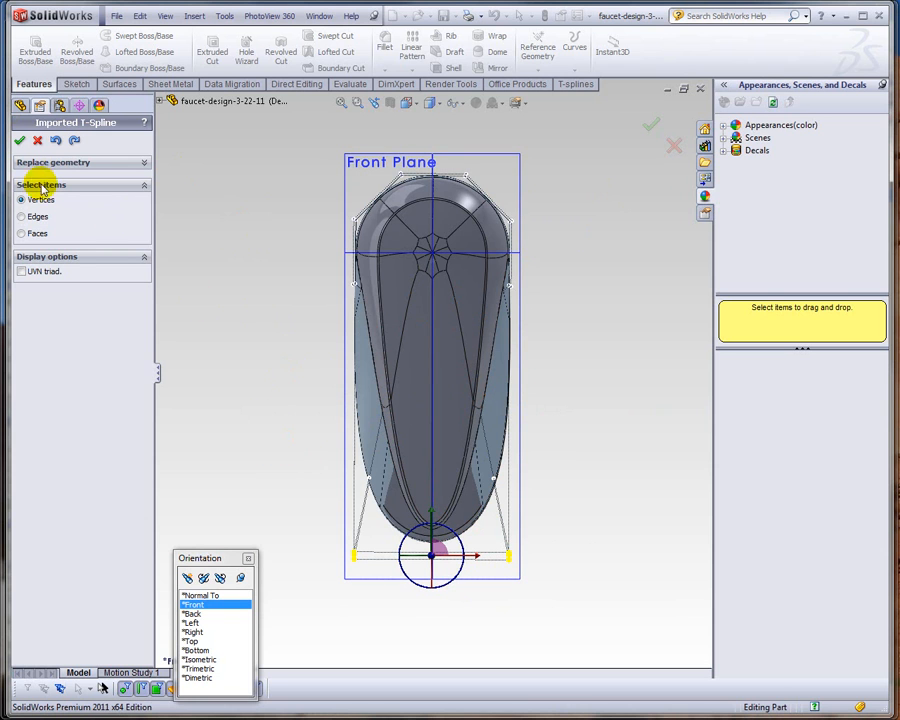
left_click(33, 140)
- Open the Imported T-Spline2 handle for vertex editing in the Right view
middle_click_drag(313, 447, 243, 320)
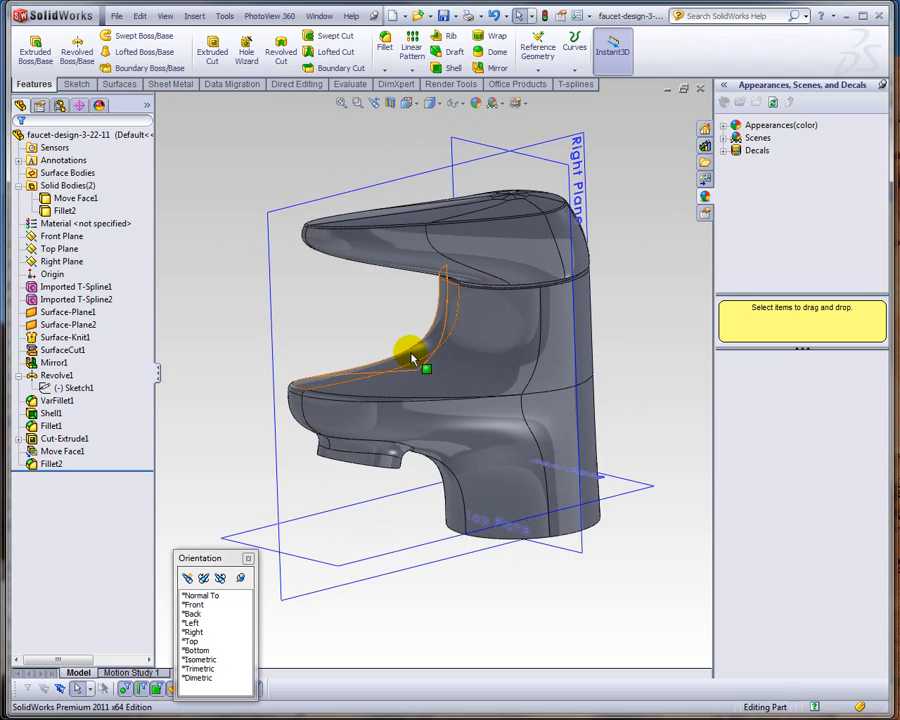
middle_click_drag(407, 362, 233, 285)
left_click(78, 300)
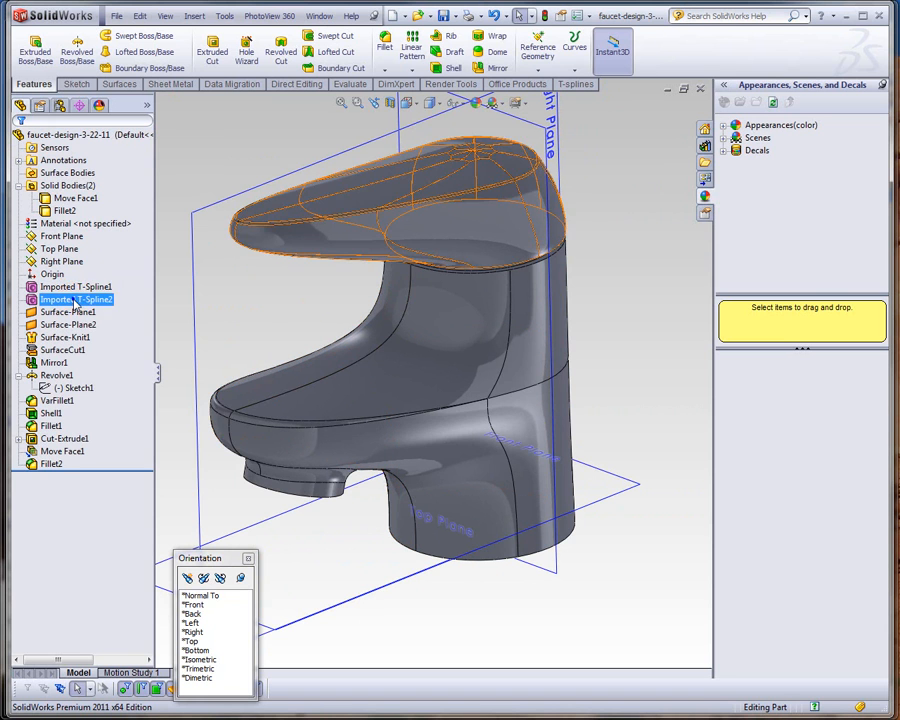
right_click(70, 298)
left_click(86, 263)
middle_click_drag(311, 302, 242, 274)
left_click(165, 565)
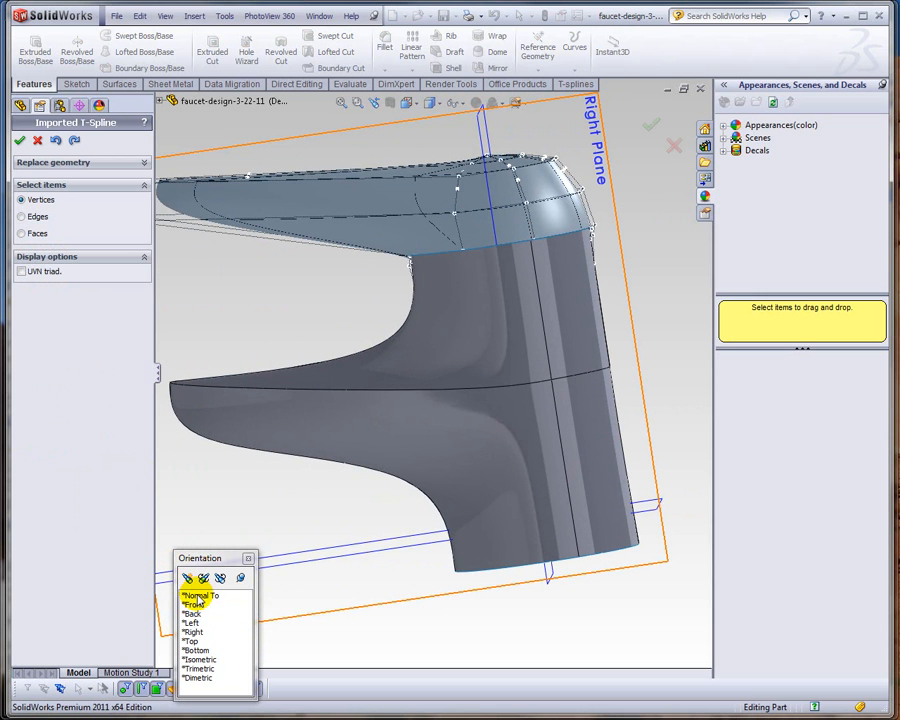
left_click(192, 631)
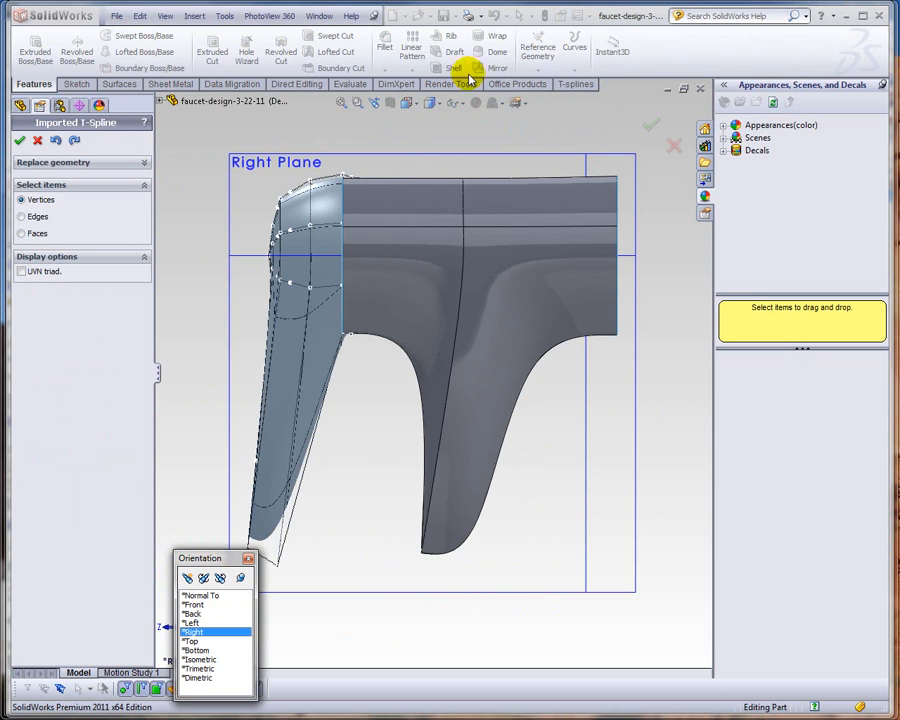
- Display zebra stripes on the handle and move the control vertices of its cap slightly outward along positive Z
left_click(576, 84)
left_click(48, 58)
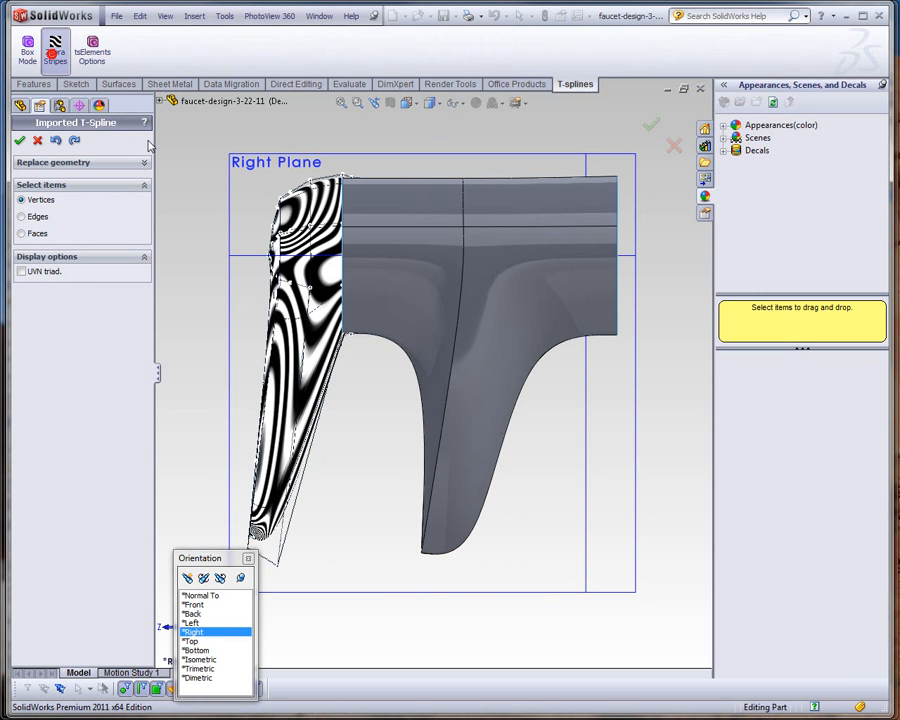
scroll(228, 250, "down", 3)
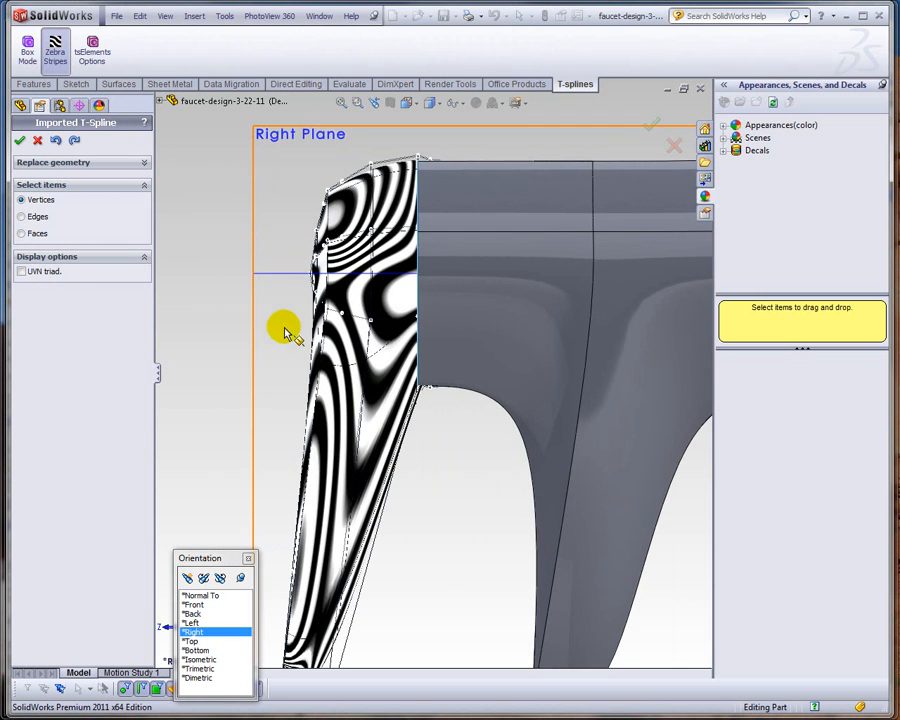
left_click_drag(270, 155, 353, 385)
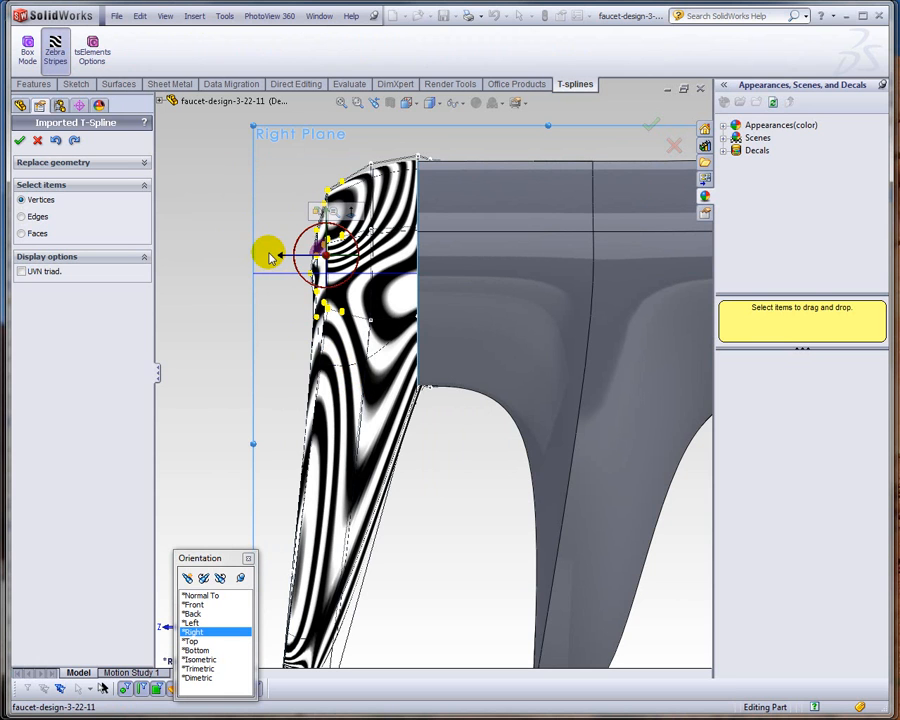
left_click_drag(282, 258, 262, 256)
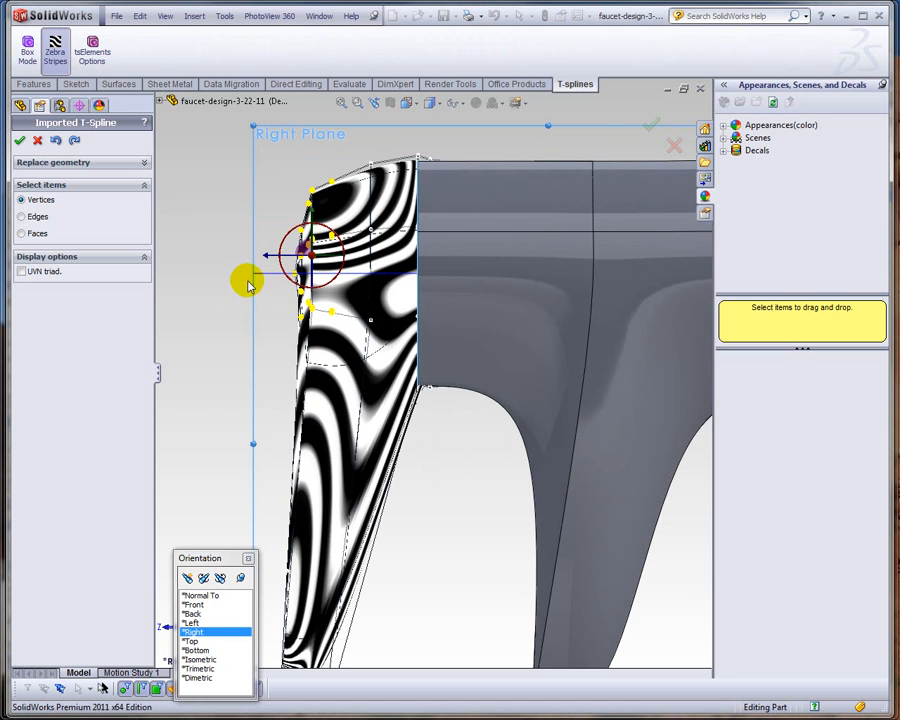
- Check the zebra stripes from below the handle, turn them off and show the T-Spline in box mode
middle_click_drag(227, 300, 127, 245)
middle_click_drag(203, 195, 120, 130)
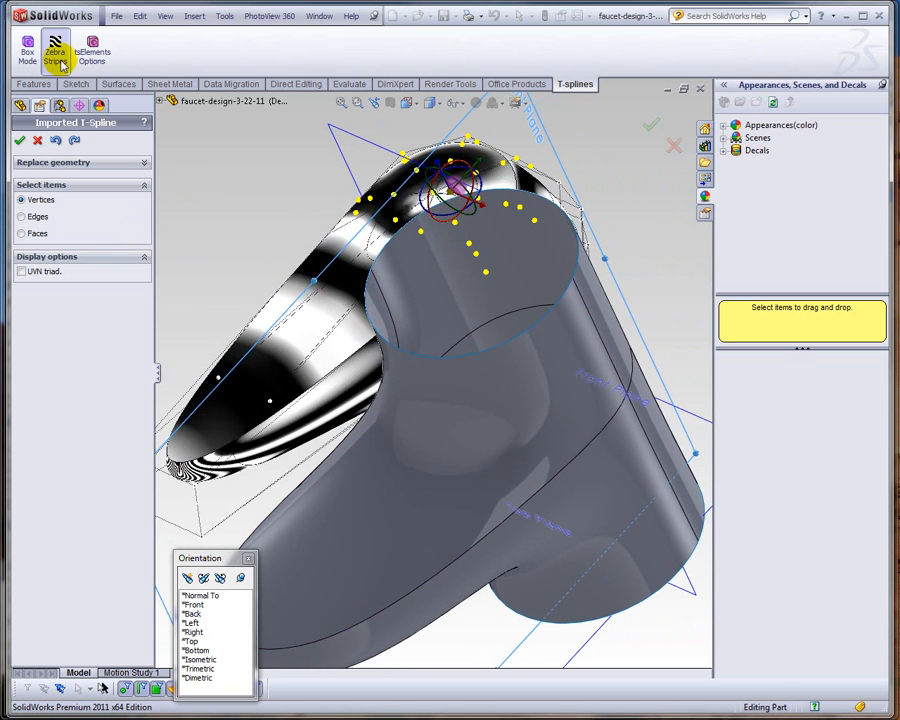
left_click(55, 52)
left_click(27, 50)
- Select the control vertices on top of the handle's cap and raise them slightly along Z
middle_click_drag(277, 225, 345, 241)
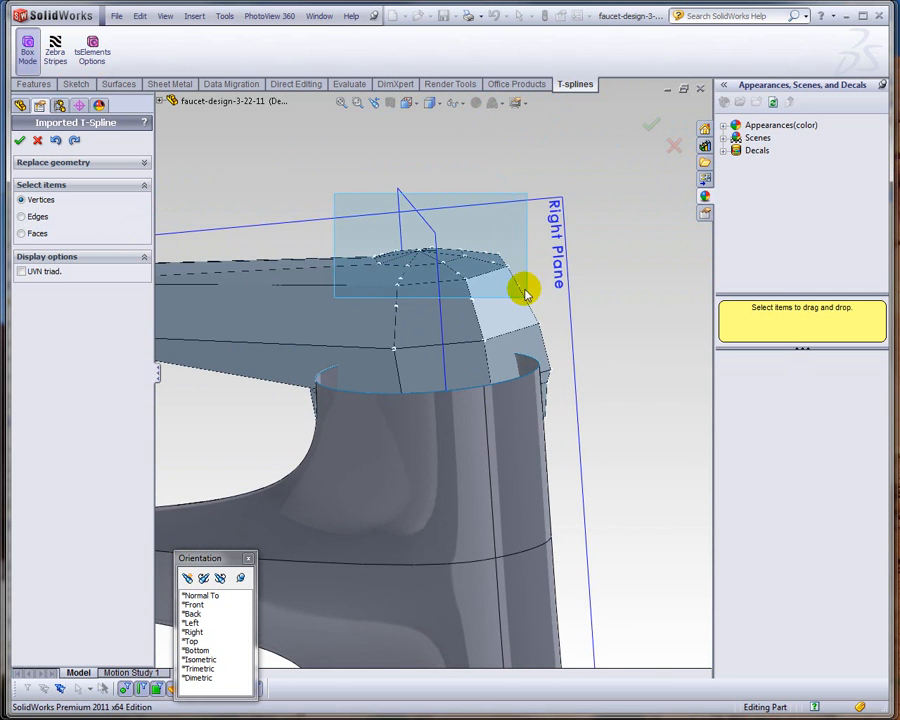
middle_click_drag(521, 292, 499, 262)
left_click(337, 171)
left_click_drag(294, 185, 562, 275)
middle_click_drag(499, 262, 430, 210)
left_click_drag(430, 210, 428, 203)
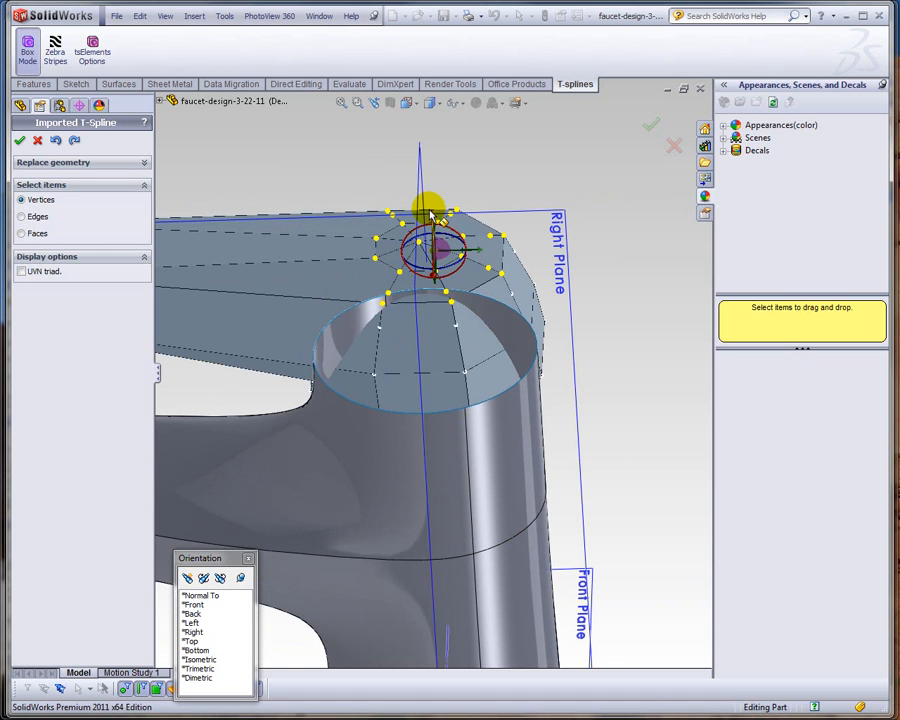
- Return the handle to smooth display, accept the T-Spline edit and fit the rebuilt faucet in view
left_click(56, 58)
left_click(28, 50)
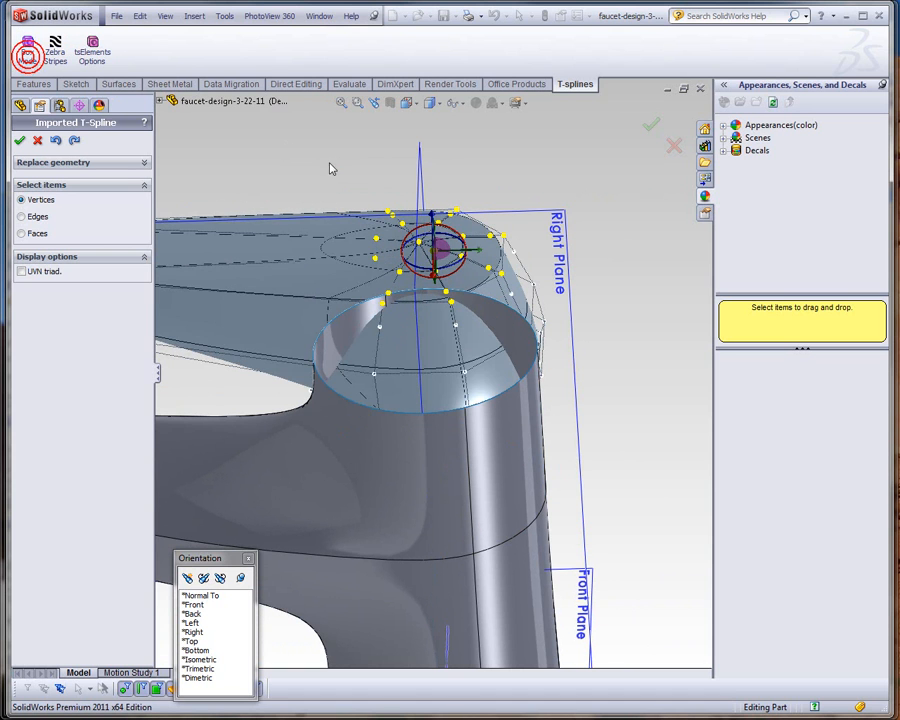
left_click(18, 138)
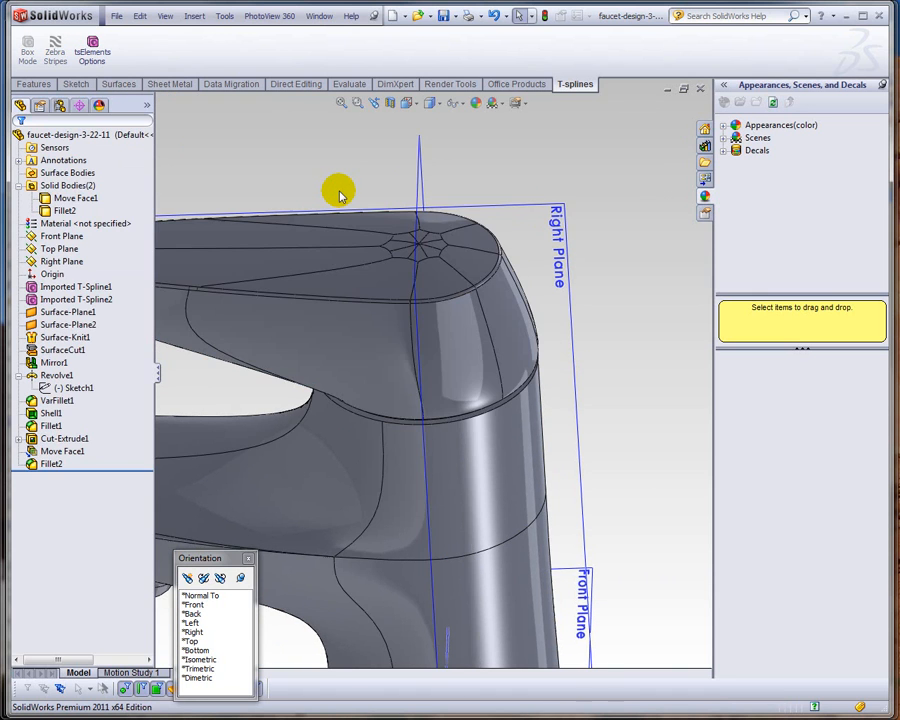
key("f")
middle_click_drag(352, 241, 370, 232)
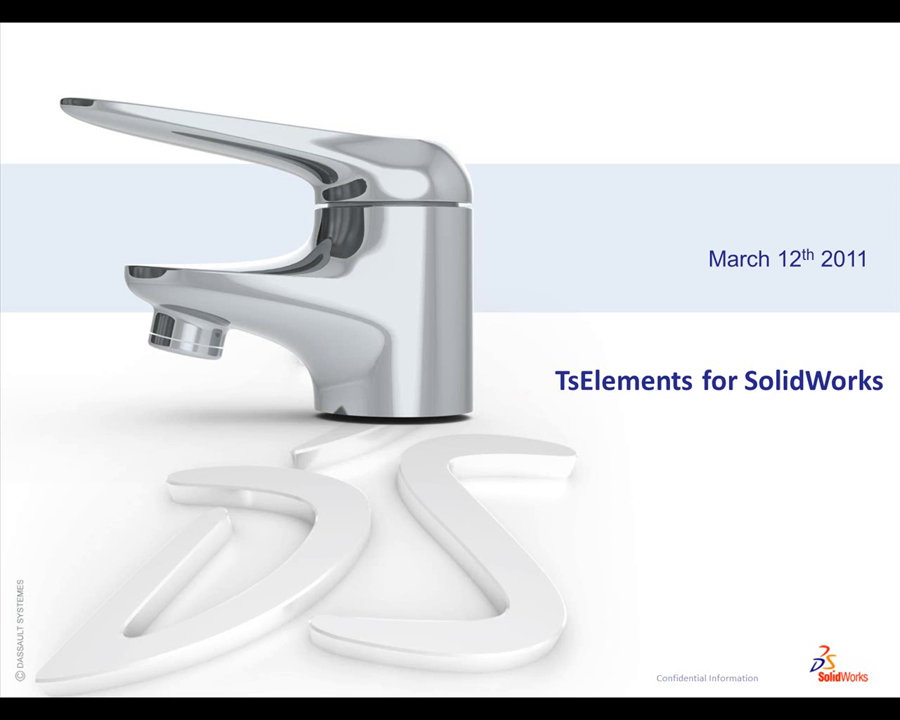